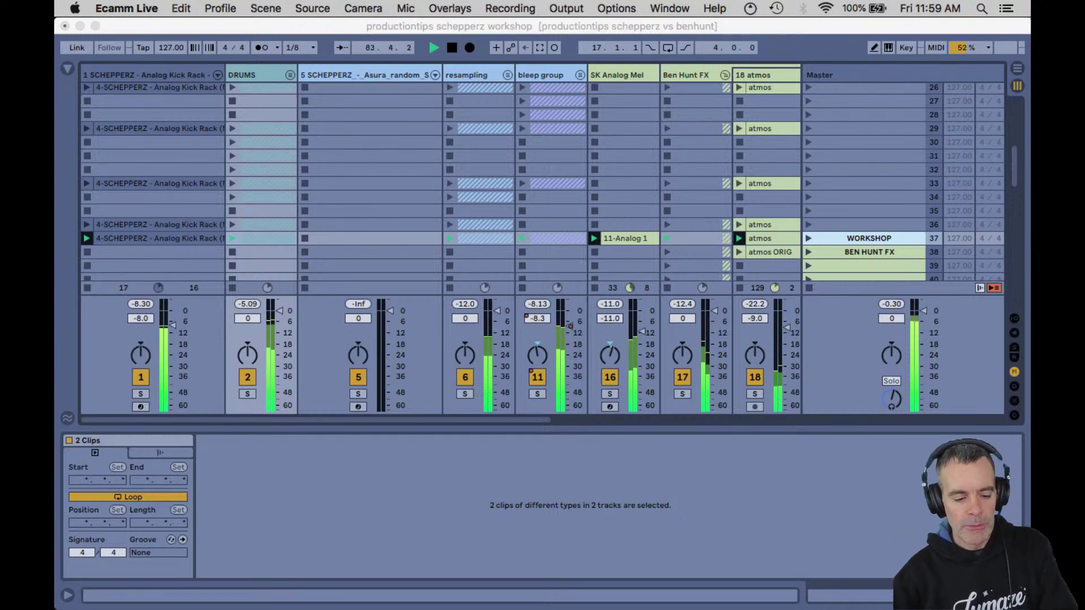
Switch to Firefox, preview the First Last and Contrail tracks of the CONTRAIL release on Beatport, and pause the player
key("super+Tab")
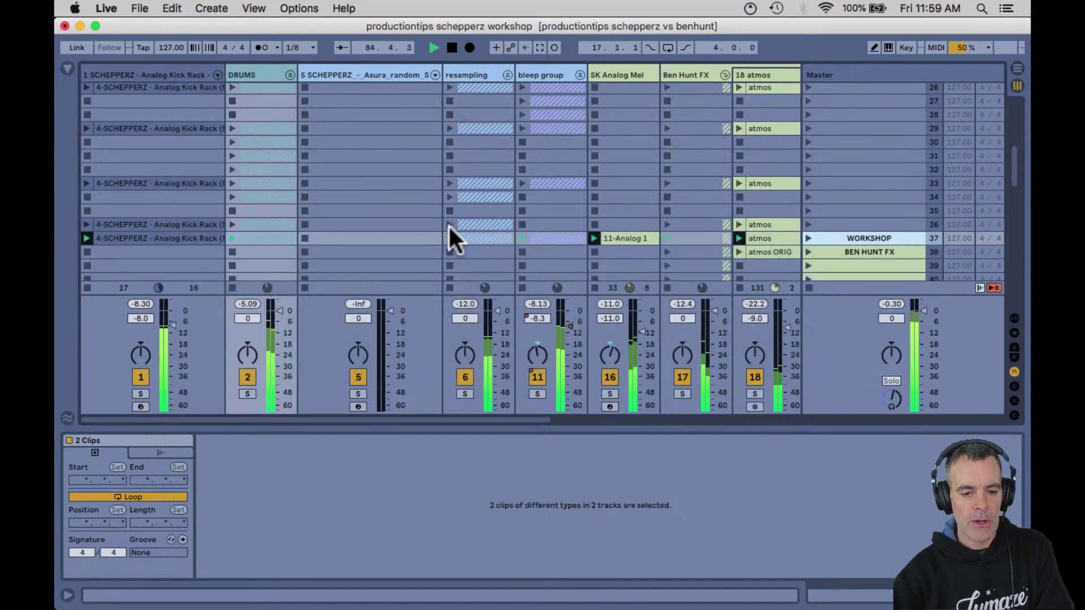
key("super+Tab")
key("super+Tab")
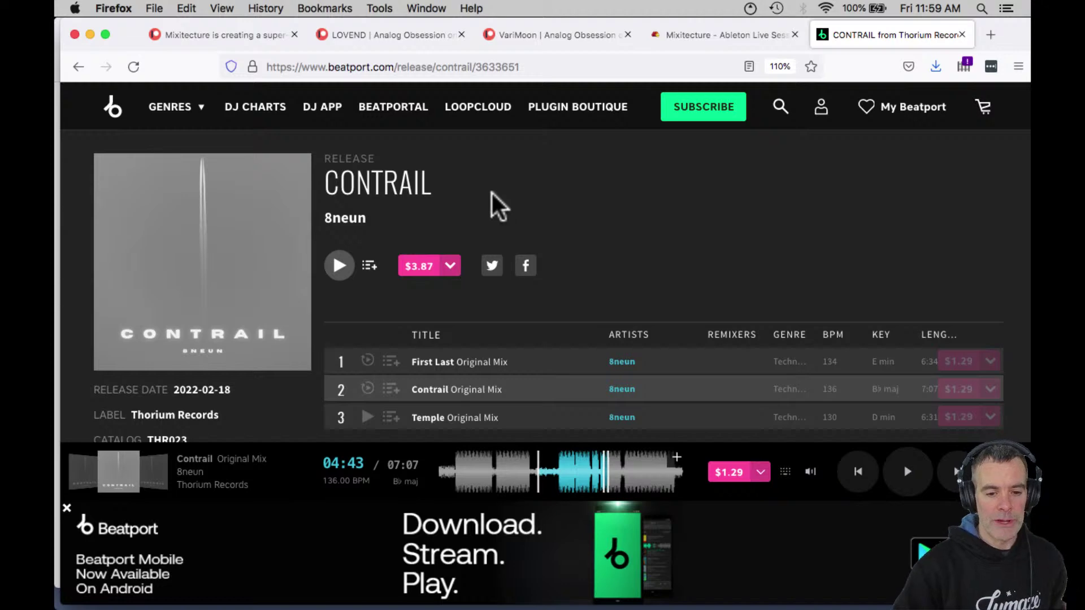
left_click(340, 270)
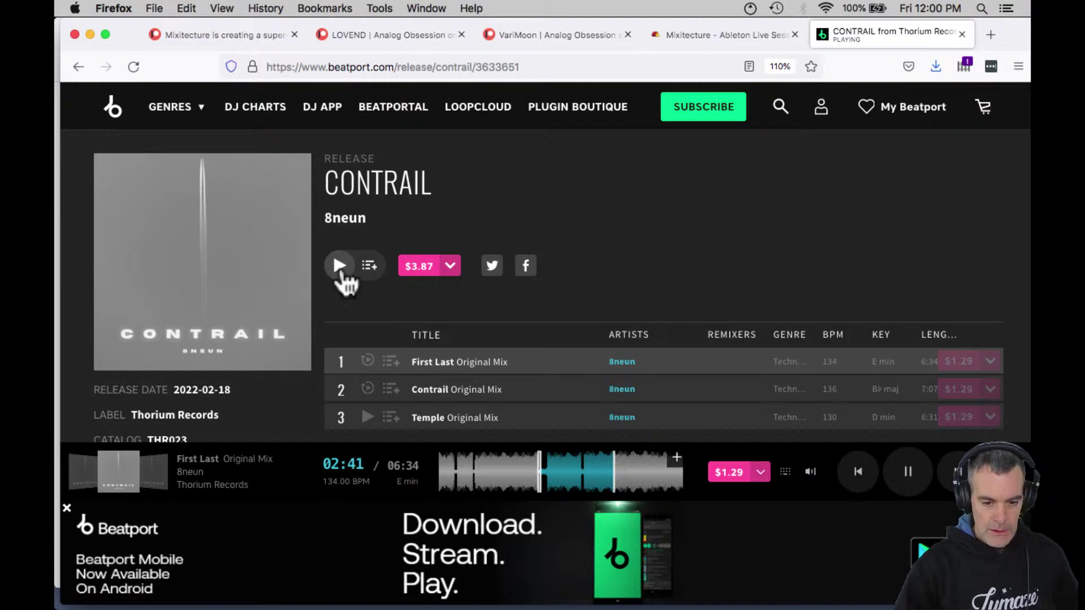
left_click(366, 390)
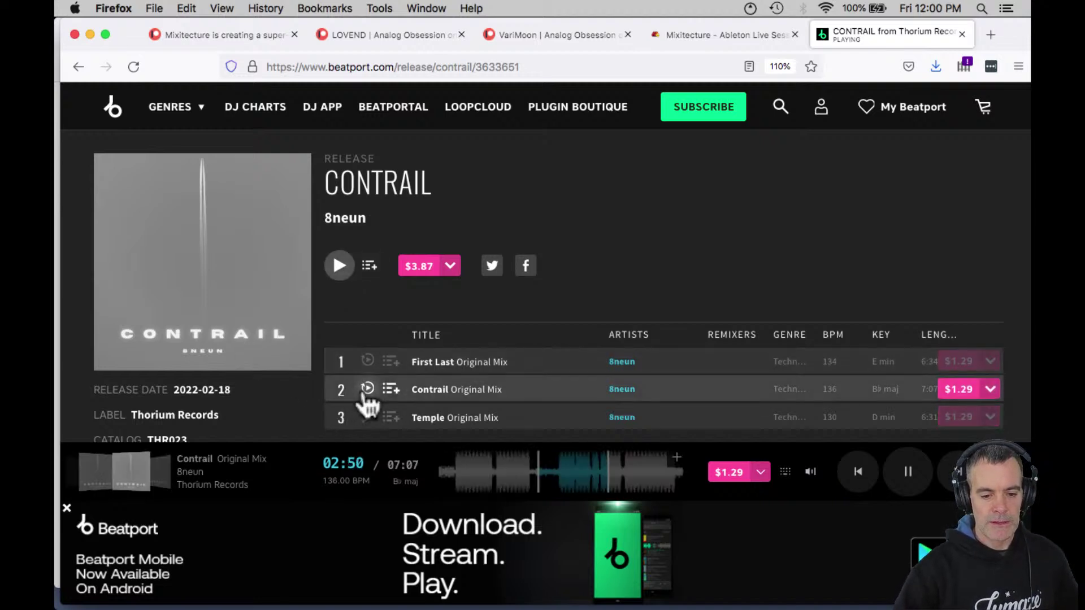
left_click(564, 466)
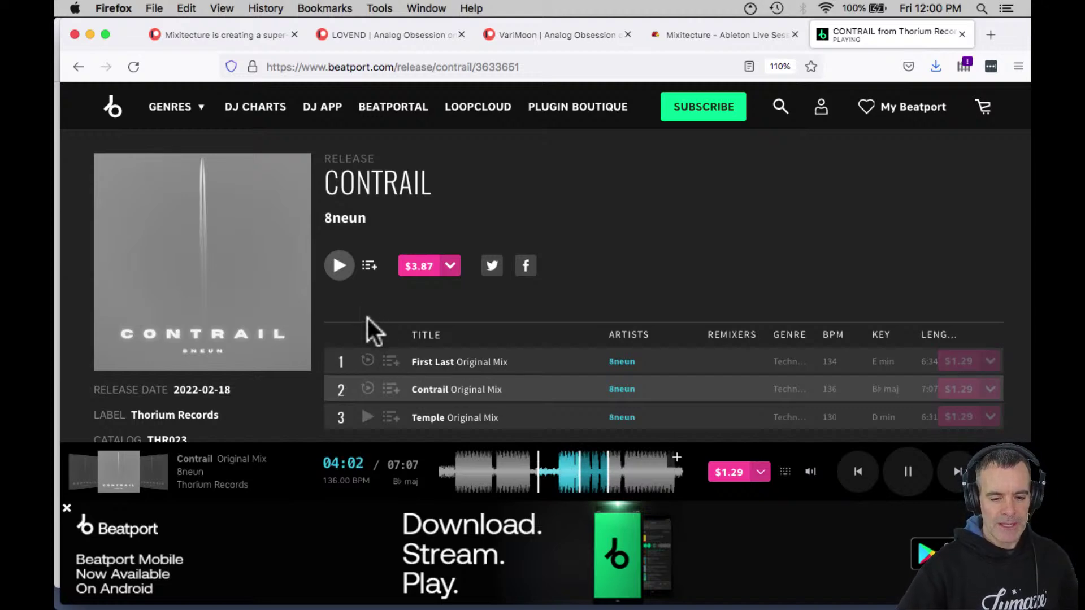
left_click(906, 479)
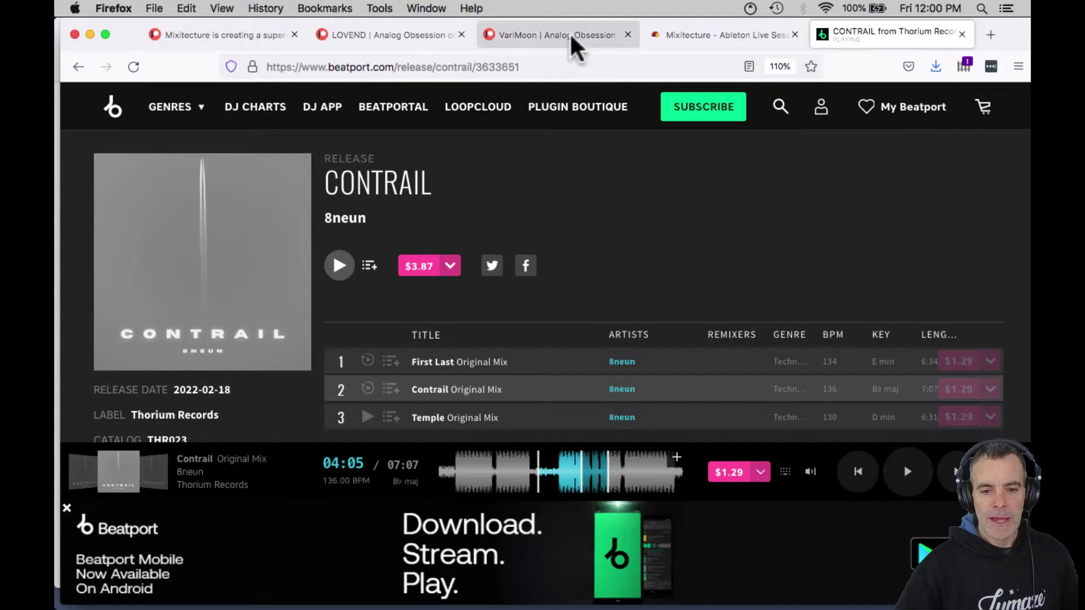
Switch to Ableton Live and examine the device chains of the Analog Kick Rack track and the Asura random synth track
key("super+Tab")
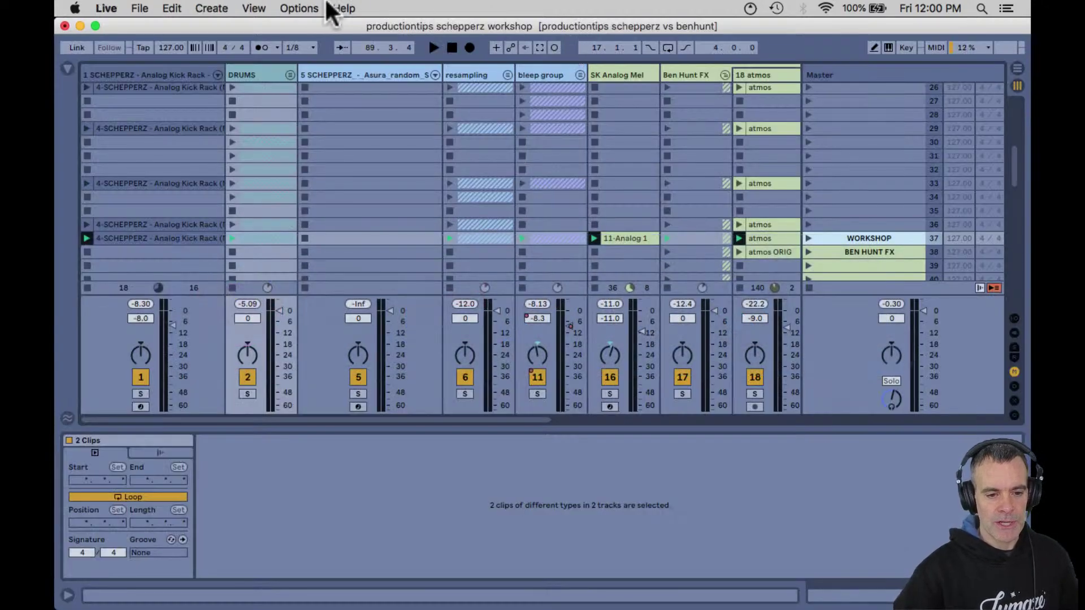
left_click(169, 75)
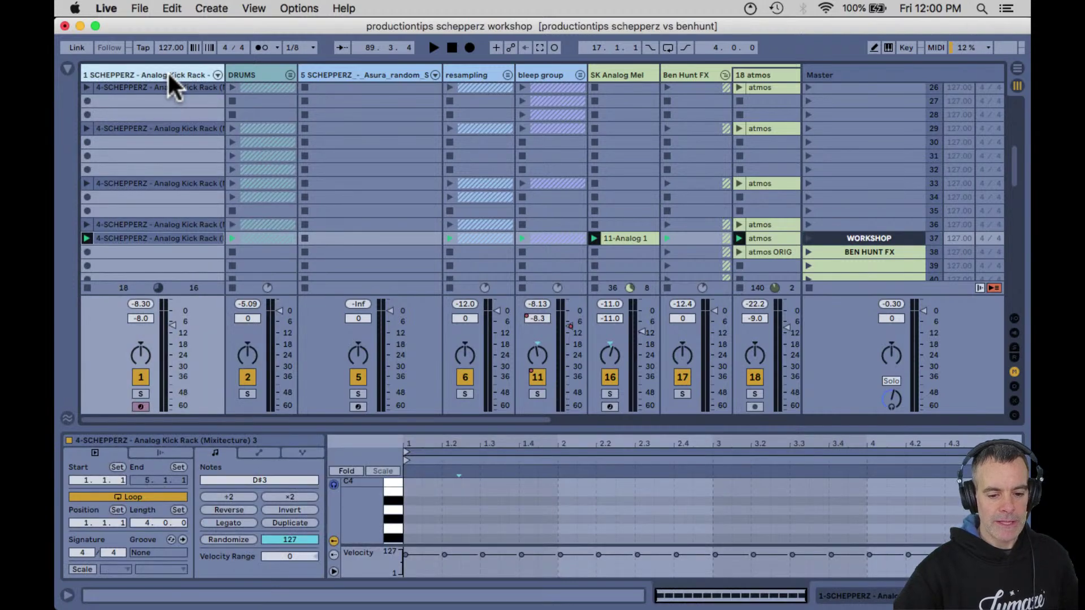
left_click(170, 75)
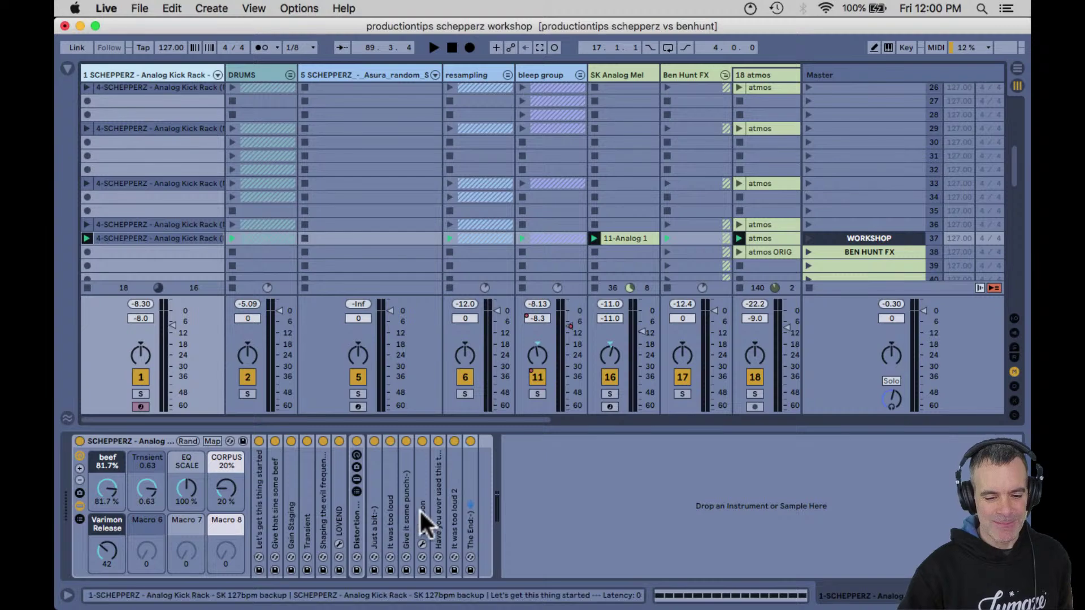
left_click(352, 78)
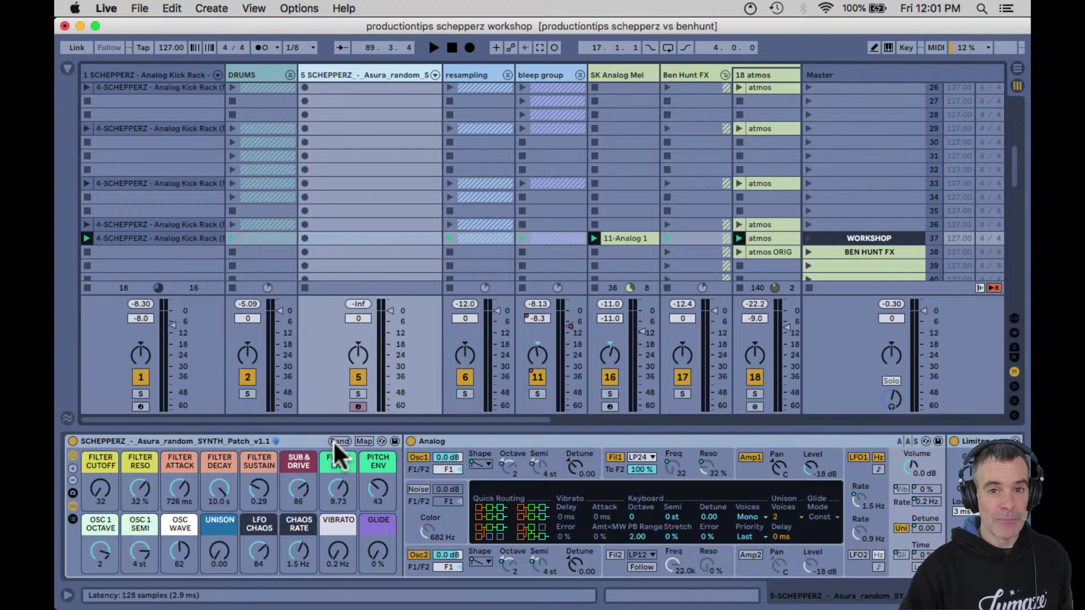
scroll(488, 495, "right", 3)
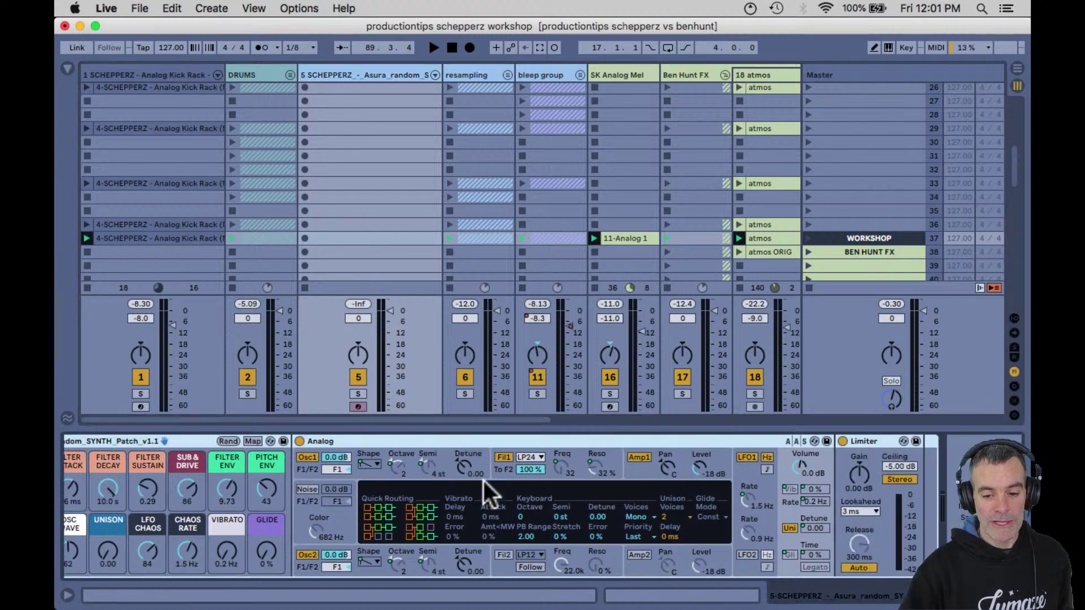
scroll(489, 495, "left", 3)
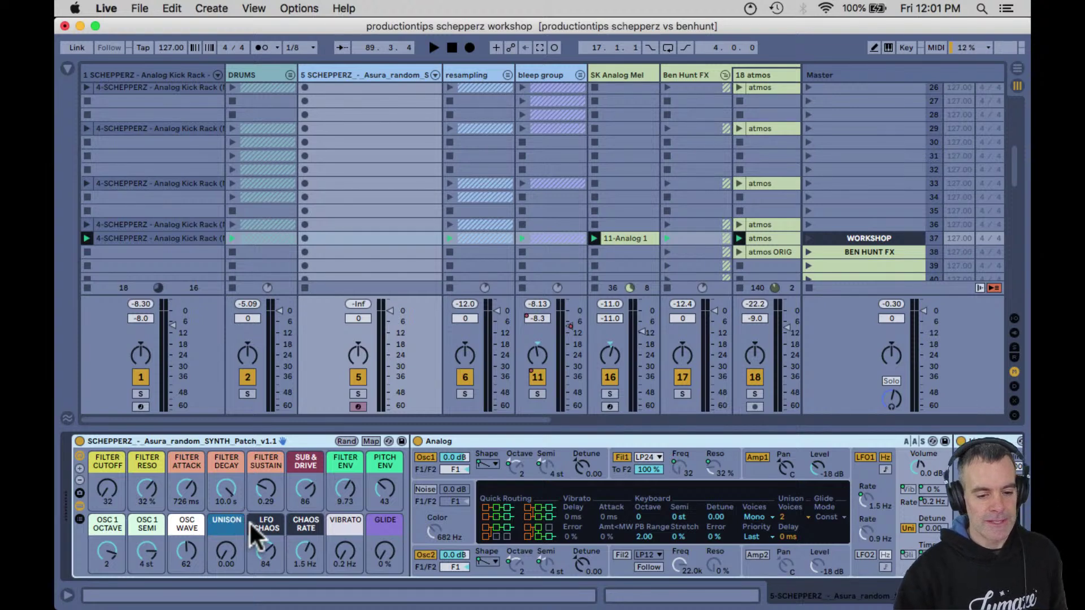
scroll(375, 277, "right", 3)
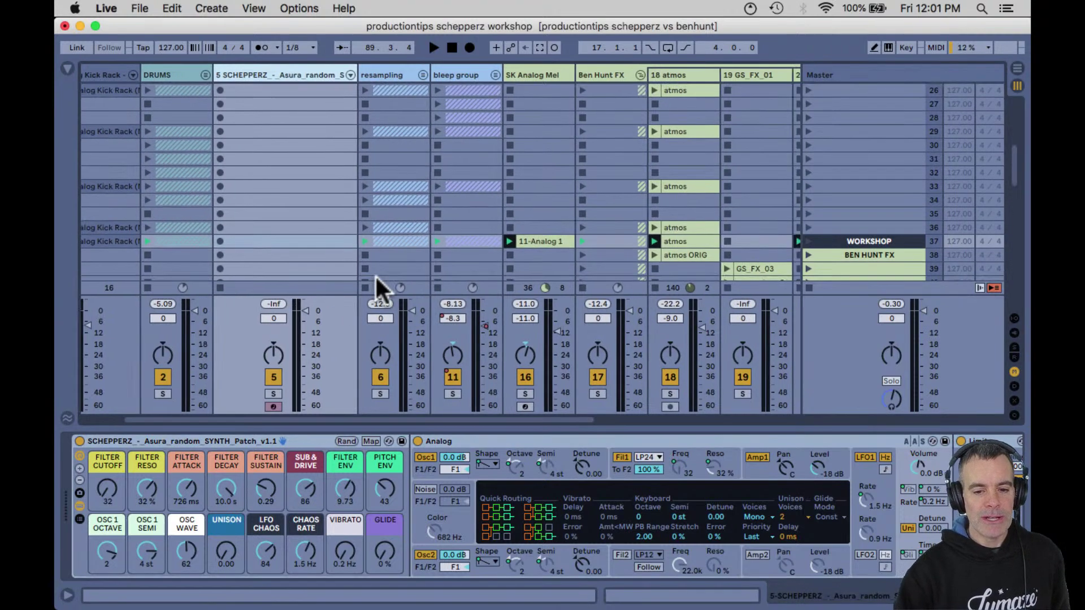
Play the WORKSHOP clips, stop them all, and launch the BEN HUNT FX scene
key("space")
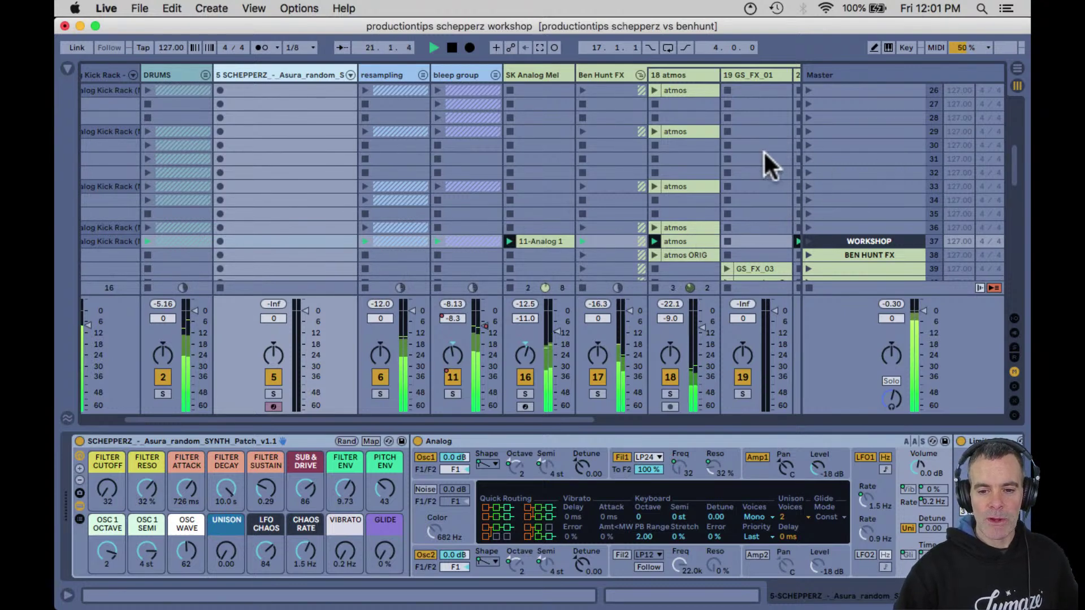
left_click(893, 132)
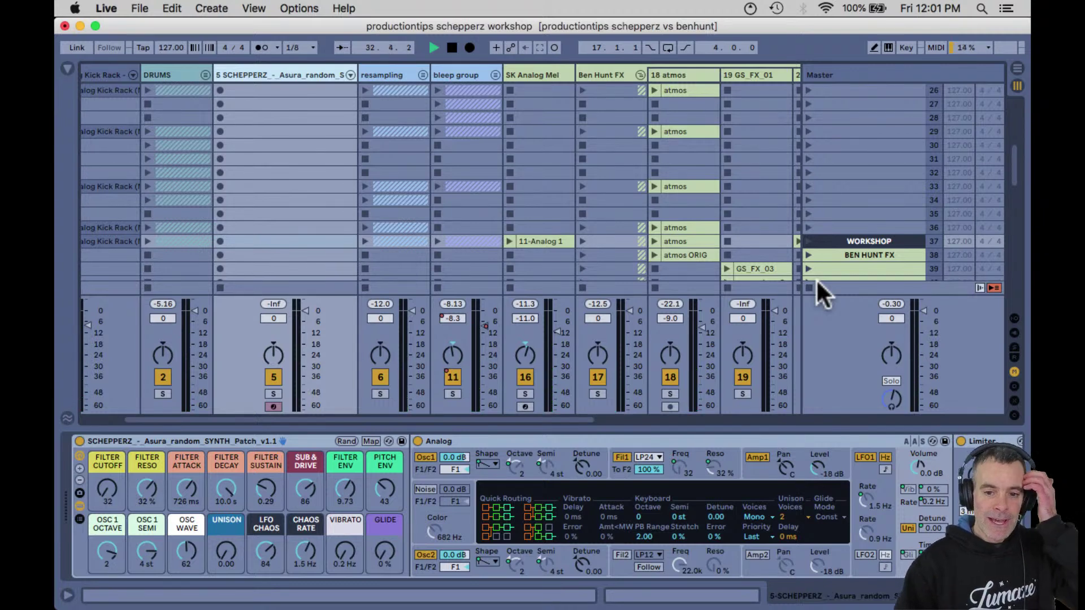
scroll(649, 191, "right", 1)
scroll(649, 192, "down", 1)
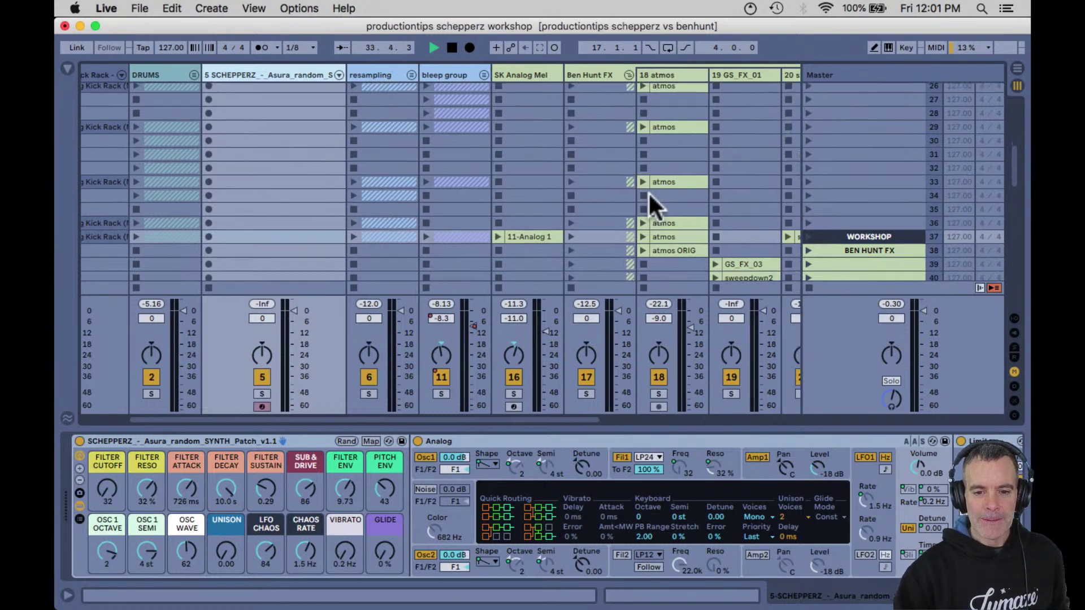
scroll(649, 191, "right", 5)
scroll(648, 192, "up", 1)
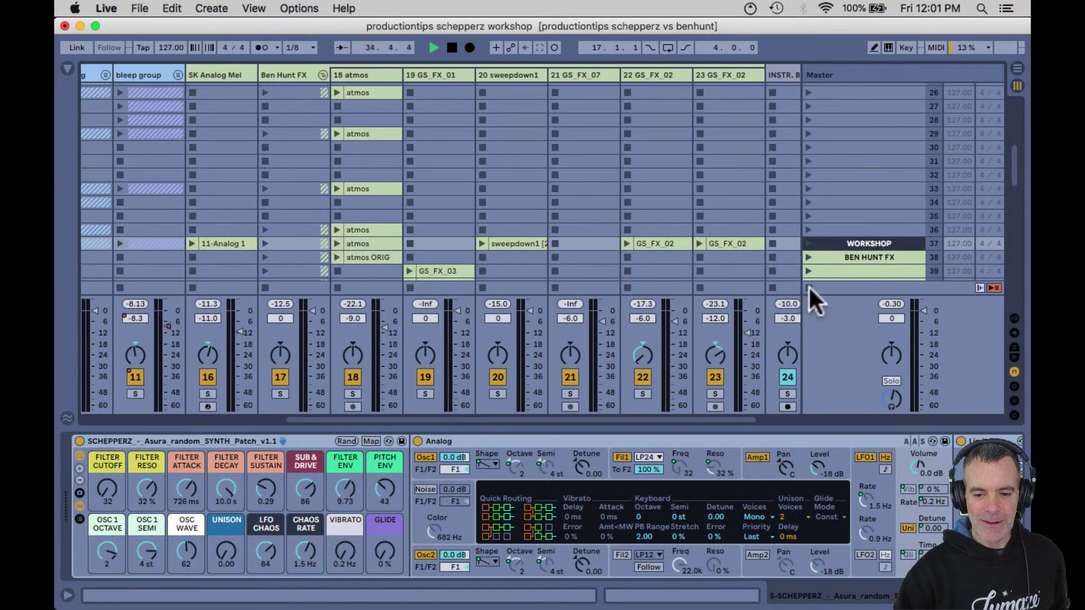
left_click(806, 256)
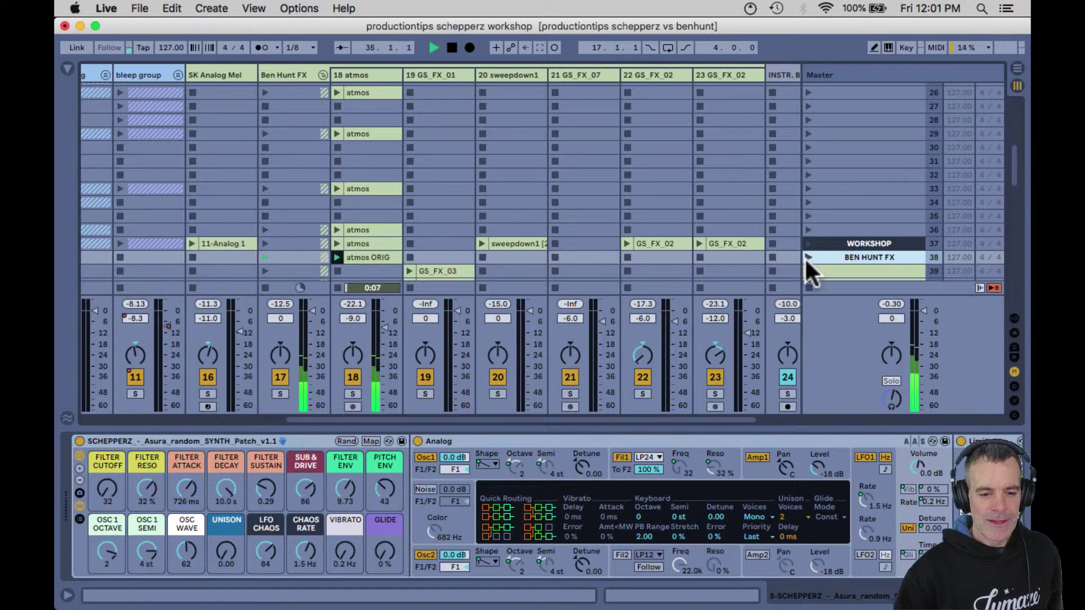
Open the atmos ORIG clip of scene 38 and play it on its own
double_click(381, 253)
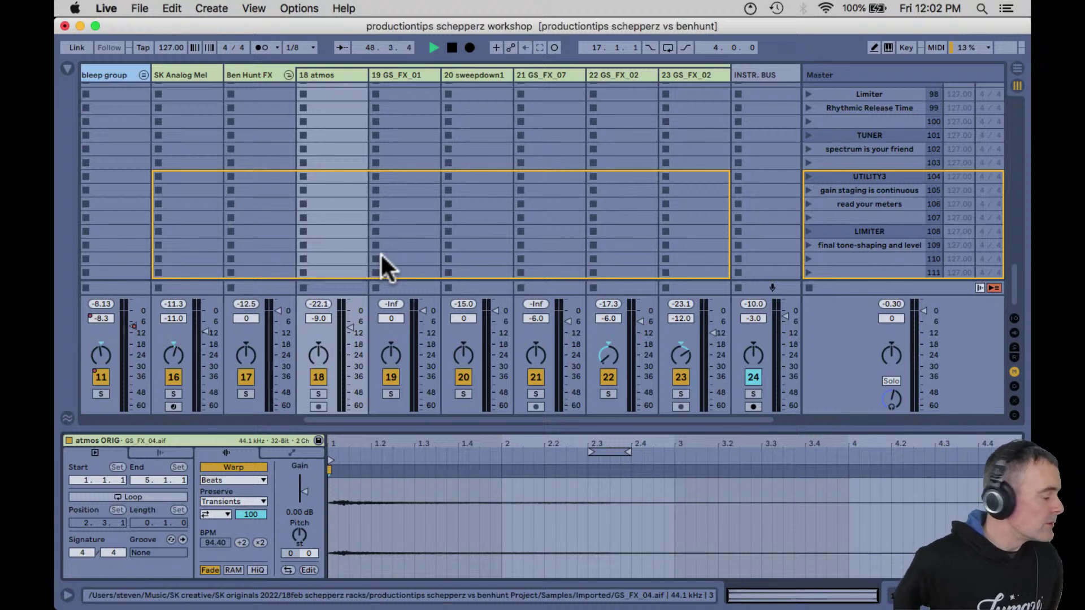
scroll(381, 252, "up", 10)
scroll(381, 252, "up", 15)
scroll(380, 252, "left", 2)
scroll(381, 252, "up", 5)
scroll(381, 253, "left", 1)
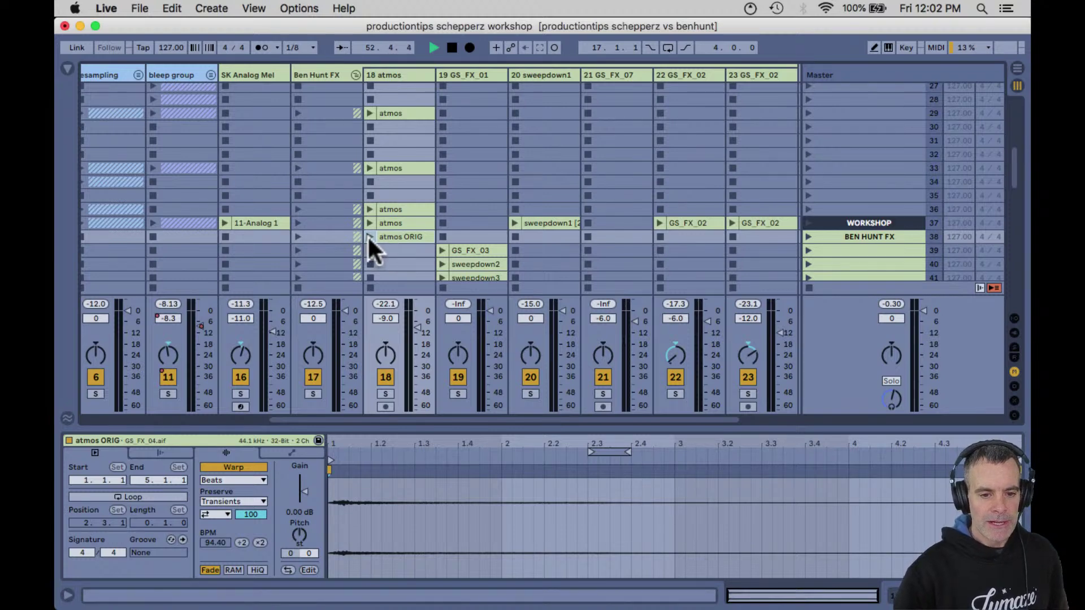
left_click(369, 237)
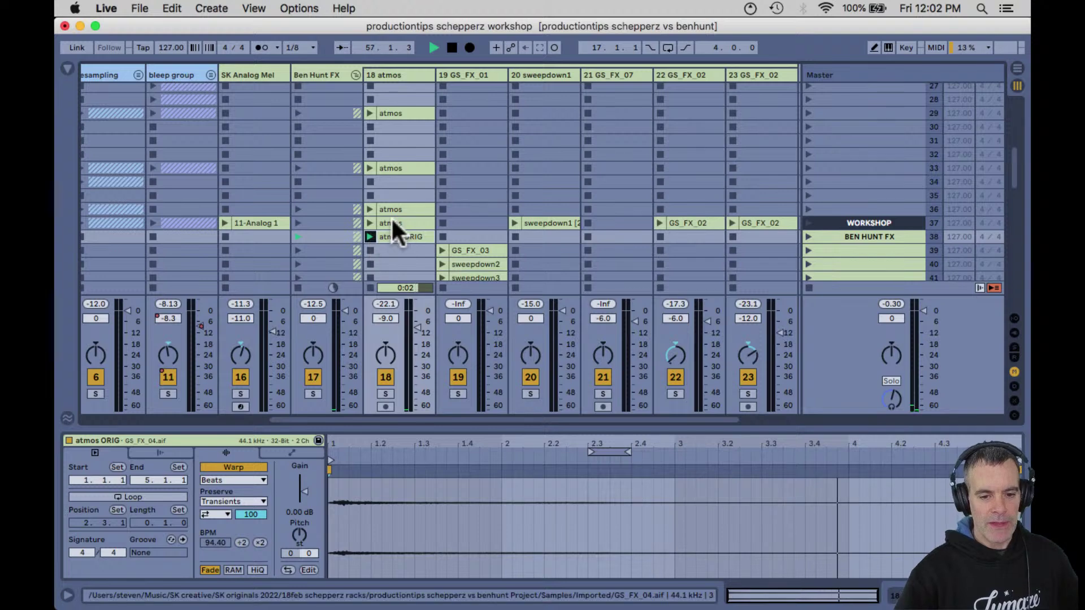
Play the atmos clip in the WORKSHOP row, mute and unmute track 18 to compare, and stop all clips
left_click(391, 219)
left_click(369, 223)
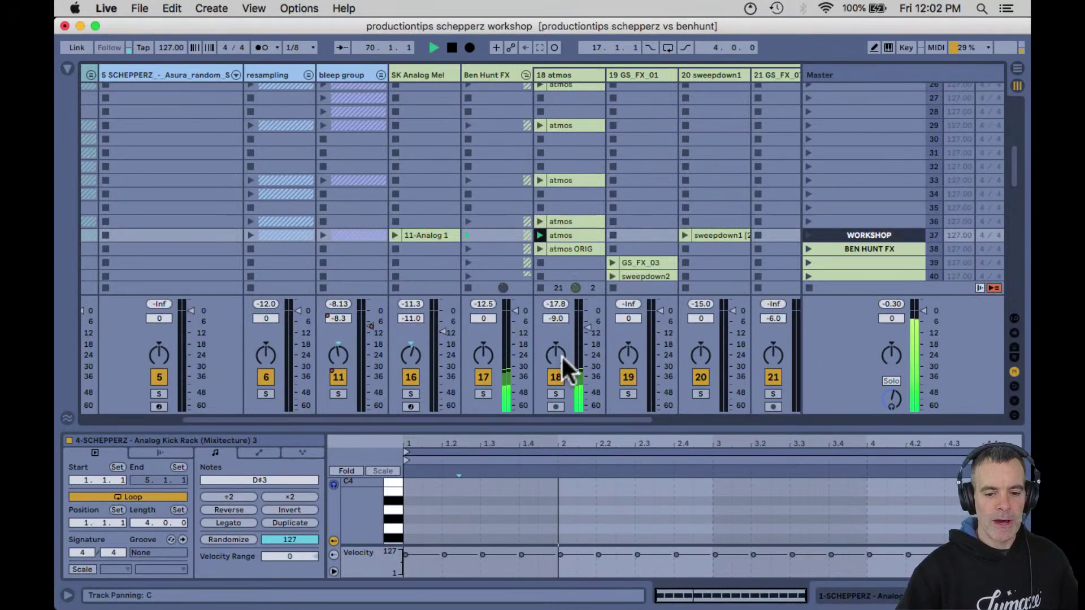
left_click(555, 377)
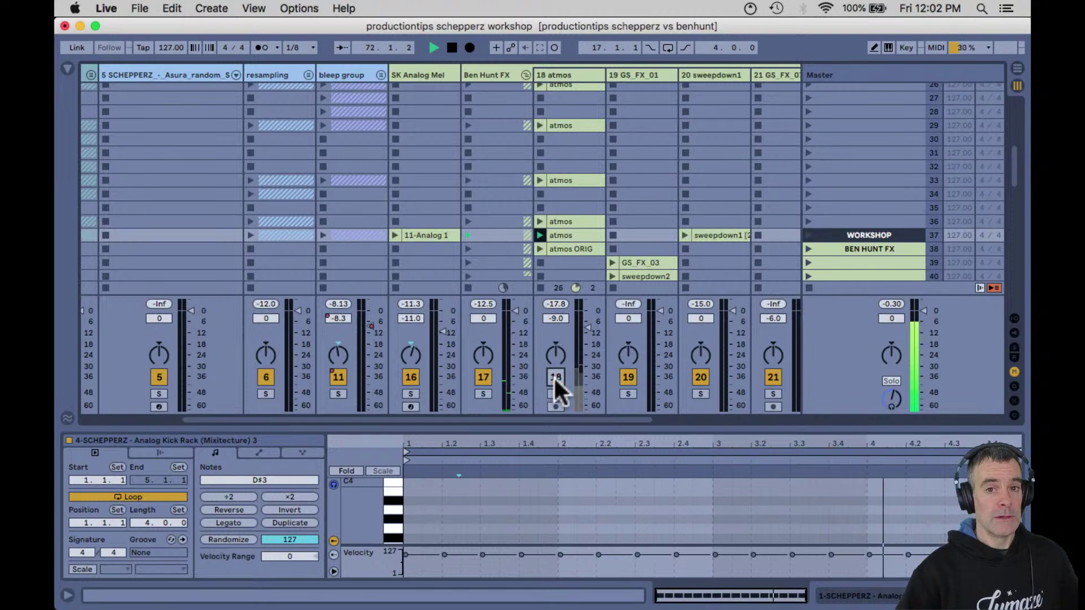
left_click(555, 377)
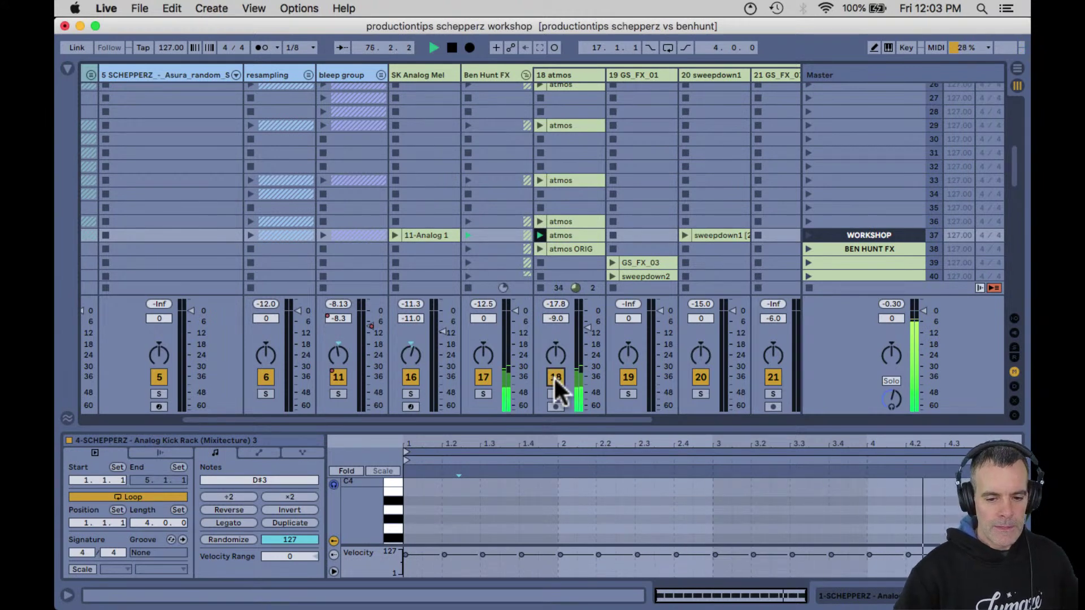
key("space")
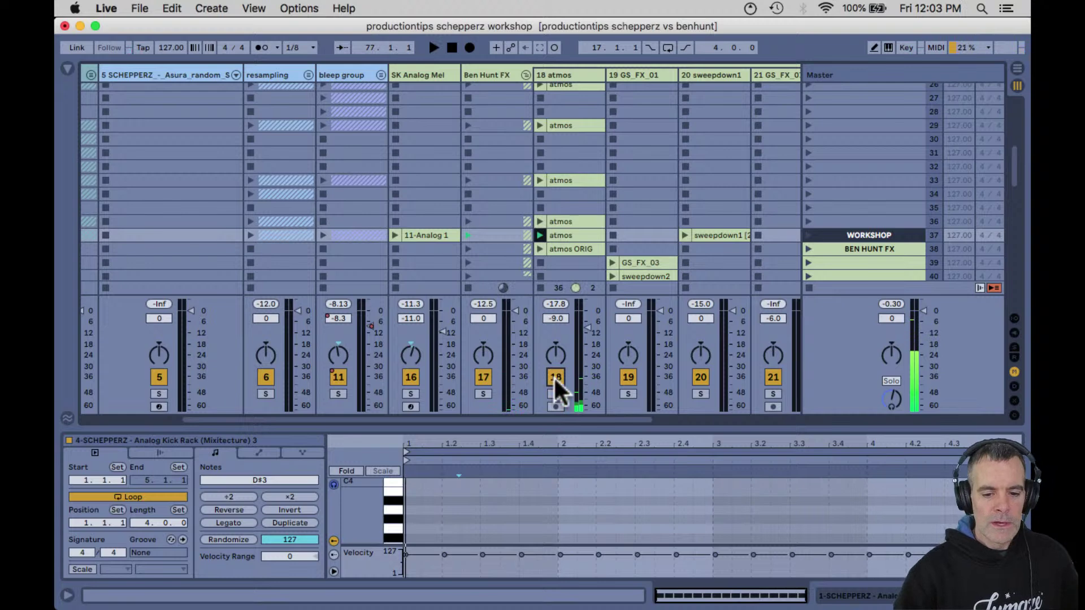
left_click(807, 287)
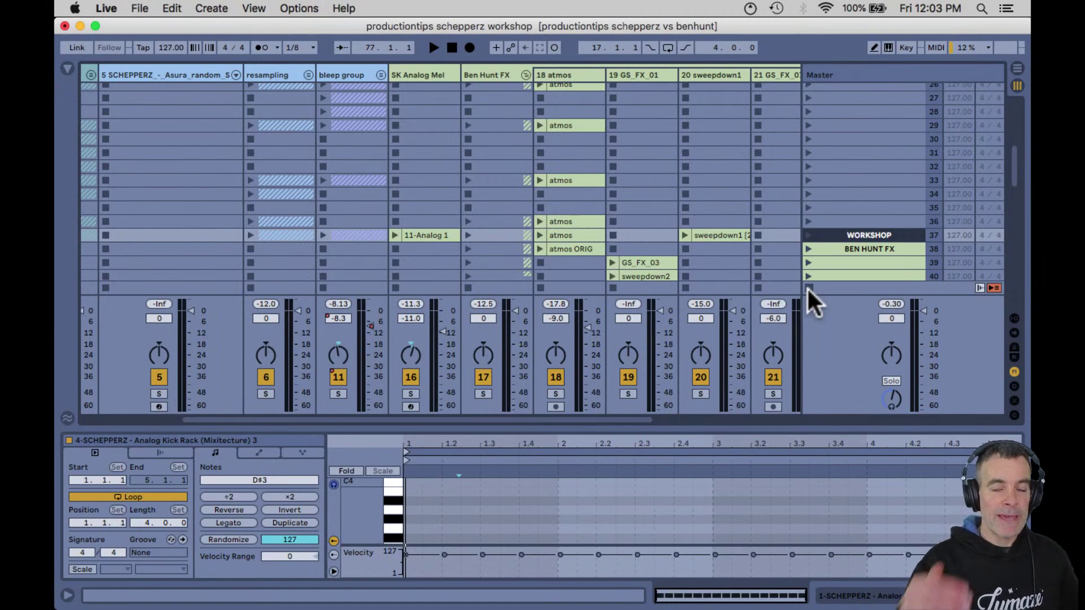
Show Live in full screen, audition the GS_FX_03, sweepdown2 and sweepdown3 clips on track 19, and stop that track
scroll(807, 287, "right", 3)
scroll(806, 287, "down", 2)
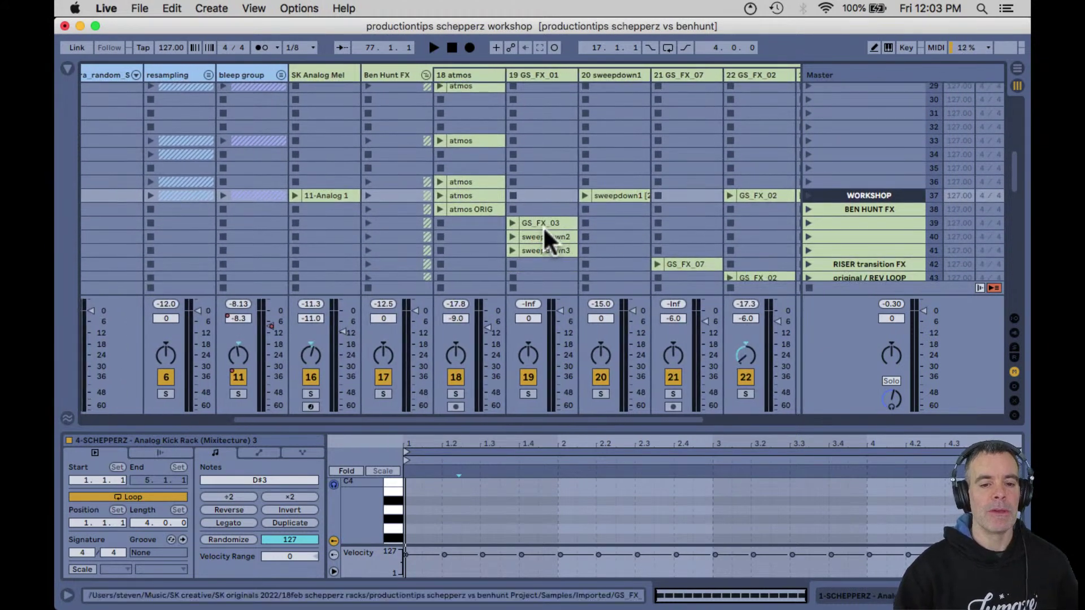
key("ctrl+super+f")
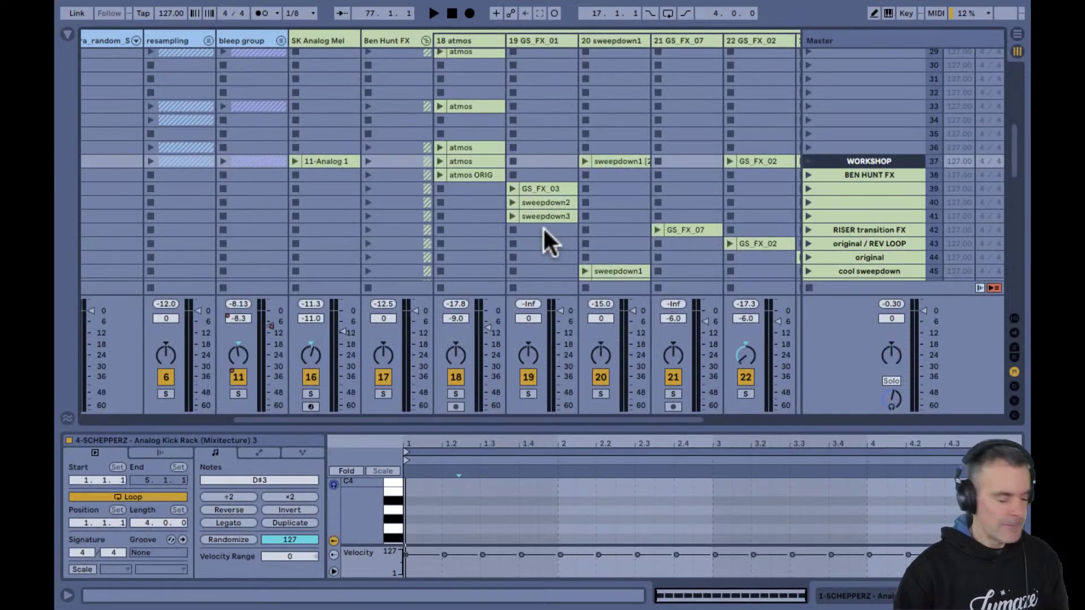
left_click(537, 186)
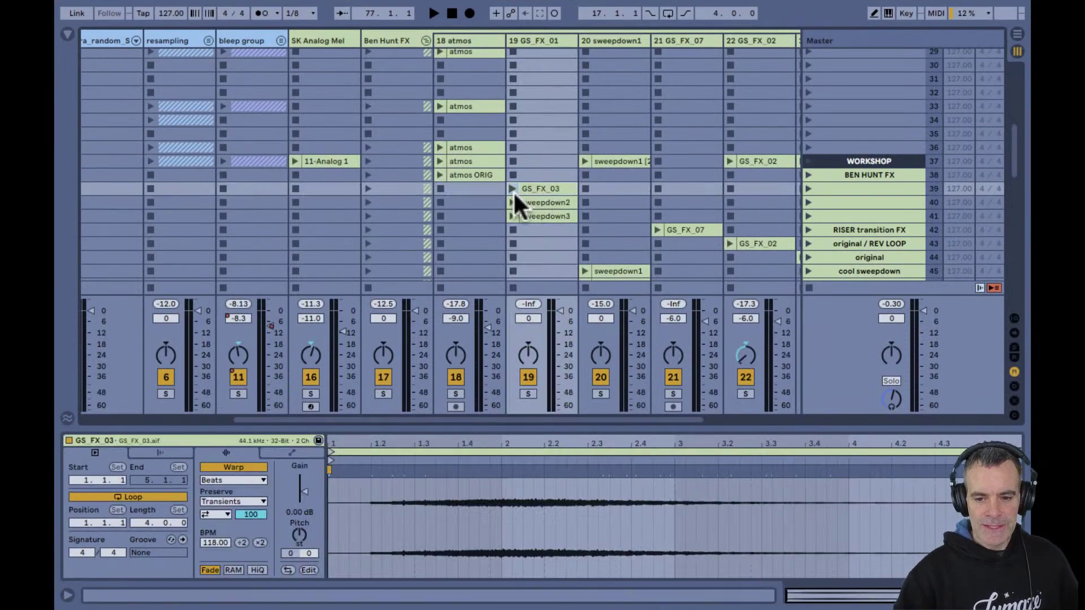
left_click(512, 188)
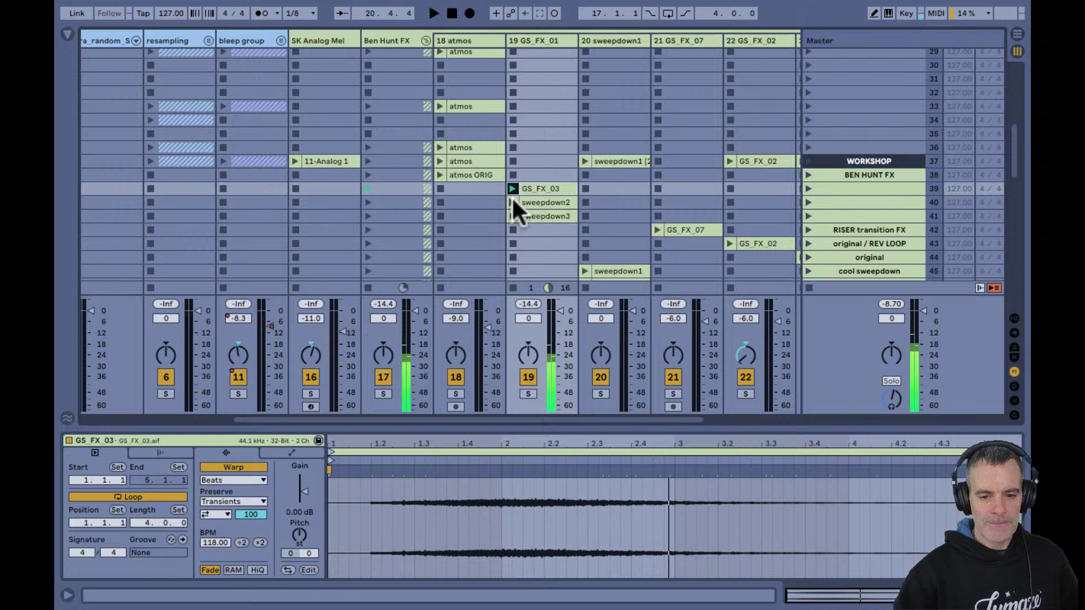
left_click(513, 201)
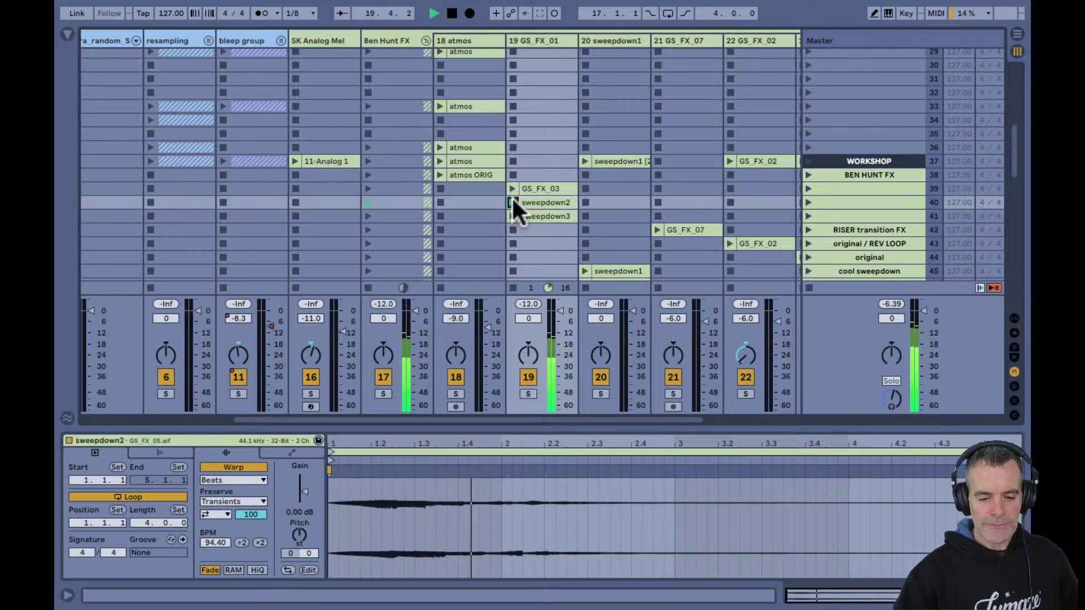
left_click(513, 216)
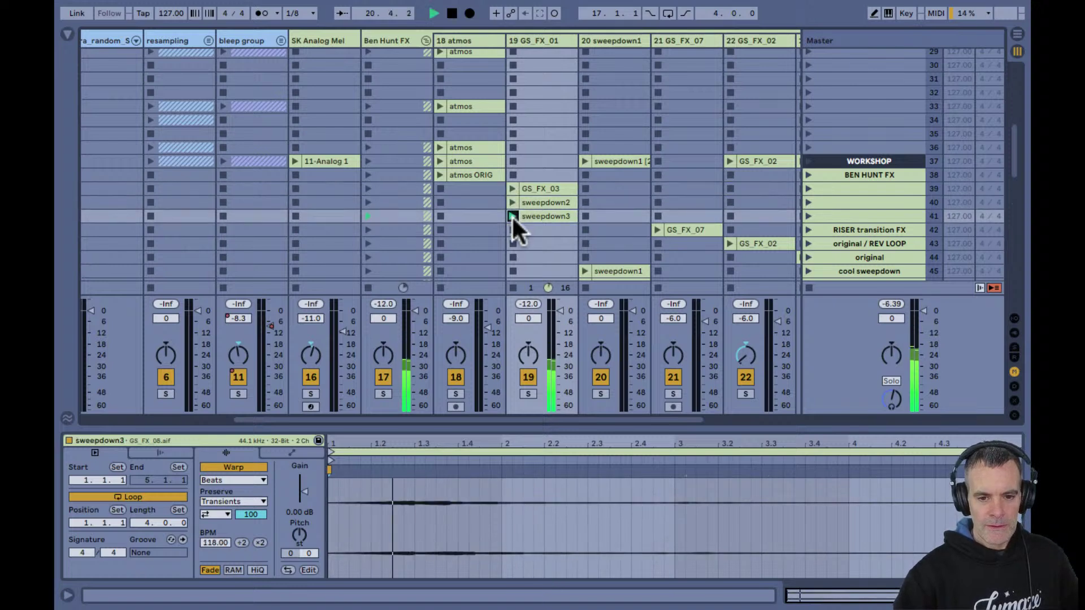
left_click(513, 230)
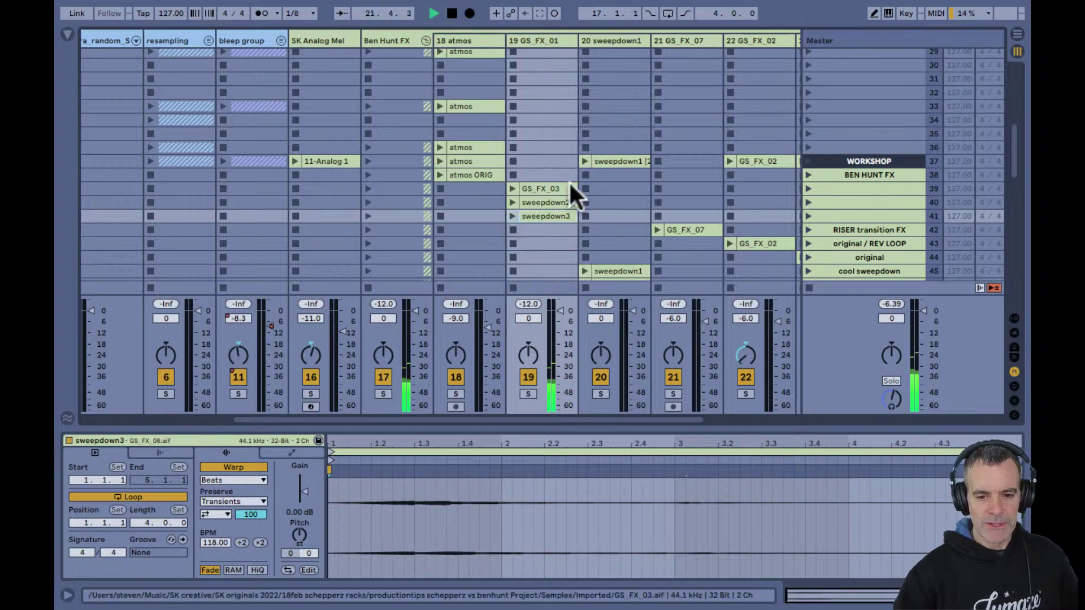
Audition the sweepdown1 clips of the WORKSHOP and cool sweepdown rows on track 20, and stop that track
left_click(585, 161)
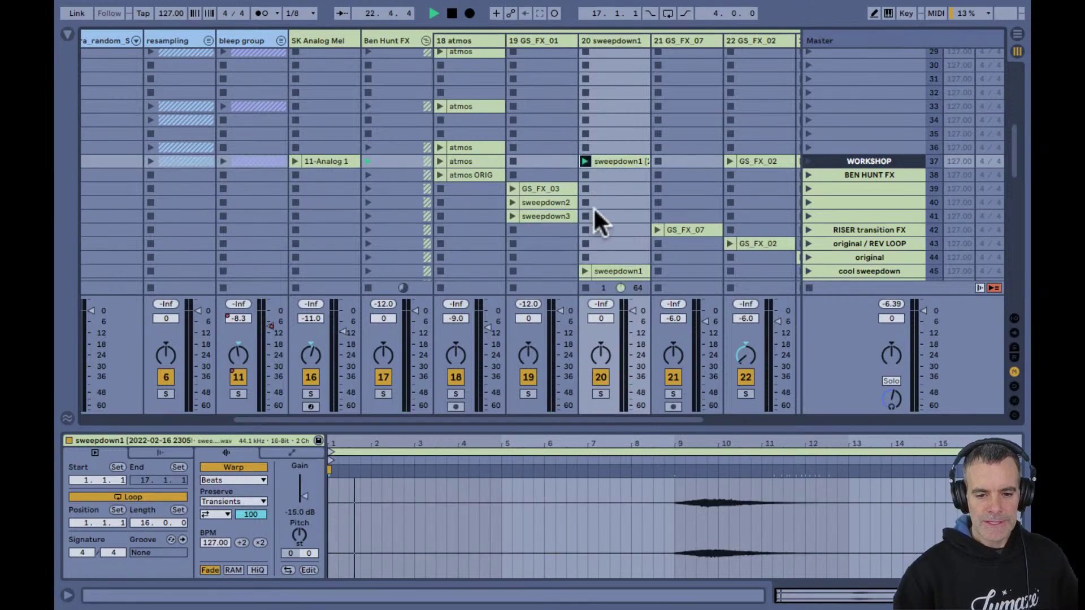
left_click(584, 270)
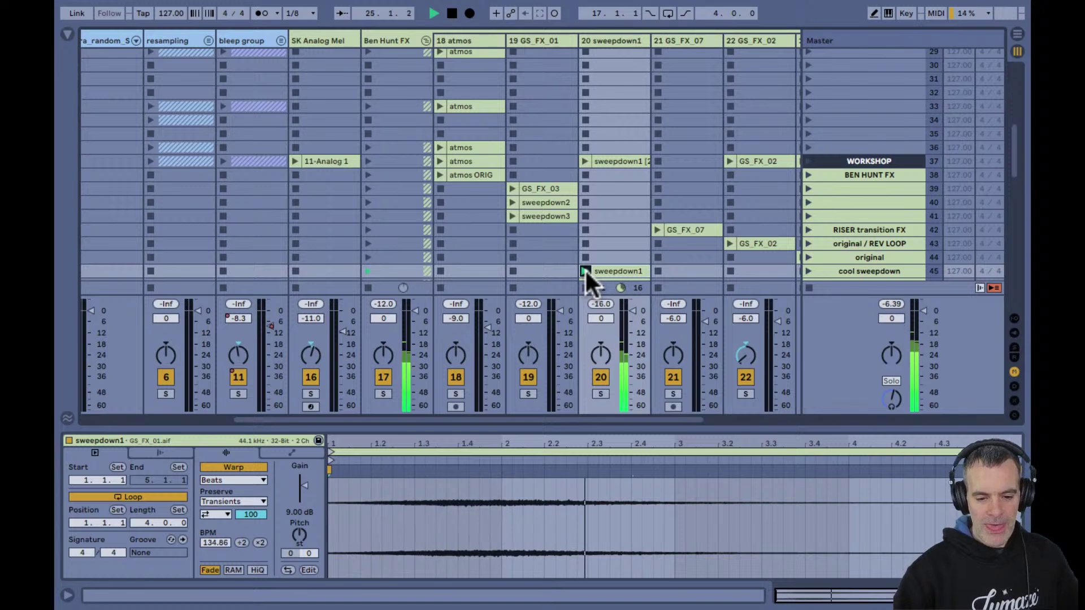
left_click(585, 257)
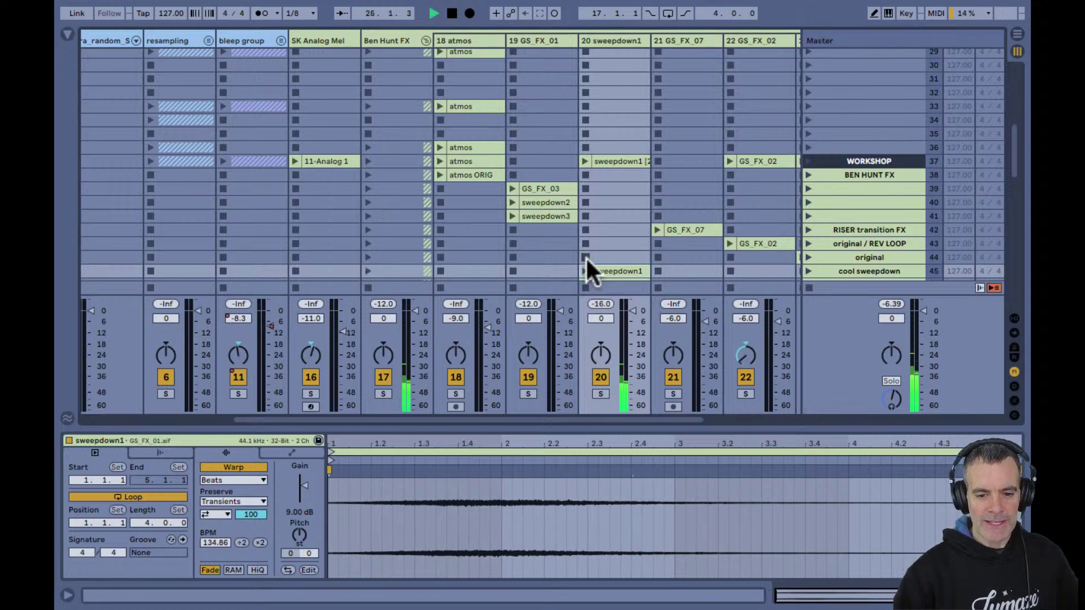
left_click(586, 160)
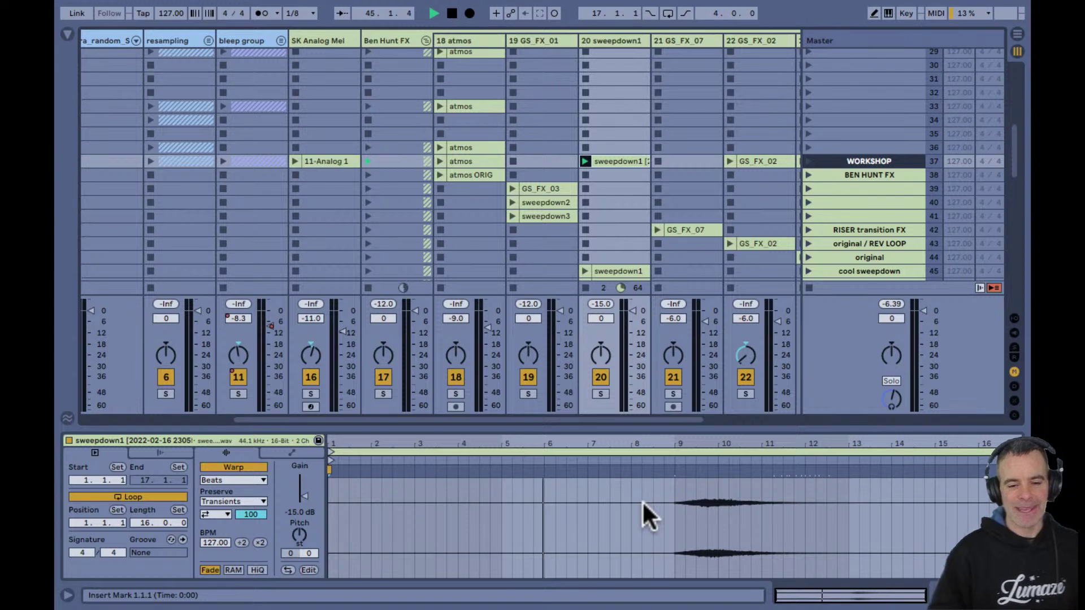
left_click(585, 216)
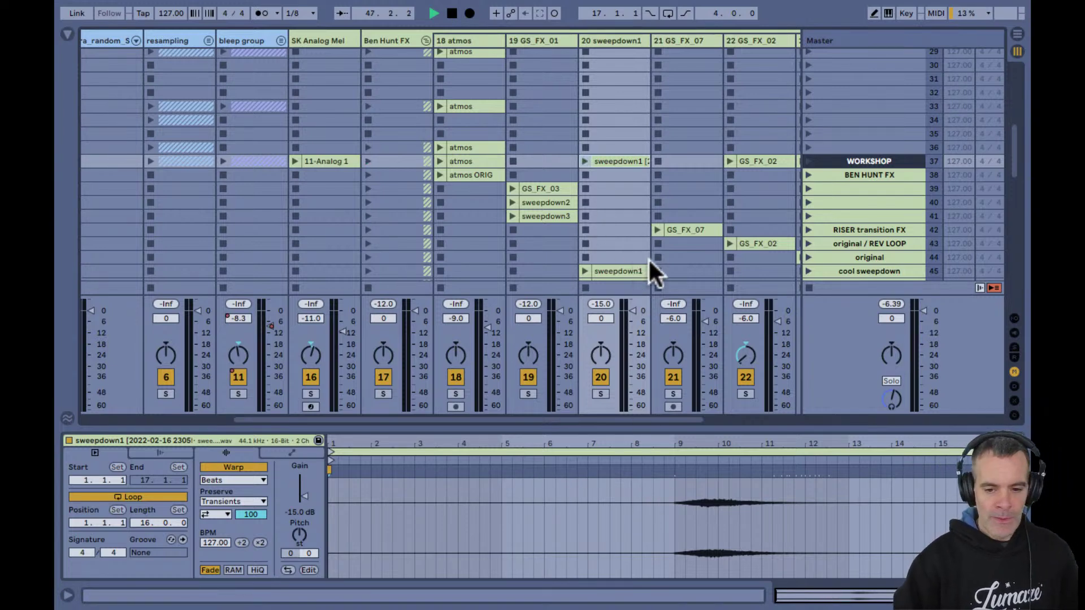
key("ctrl+z")
key("ctrl+z")
key("ctrl+z")
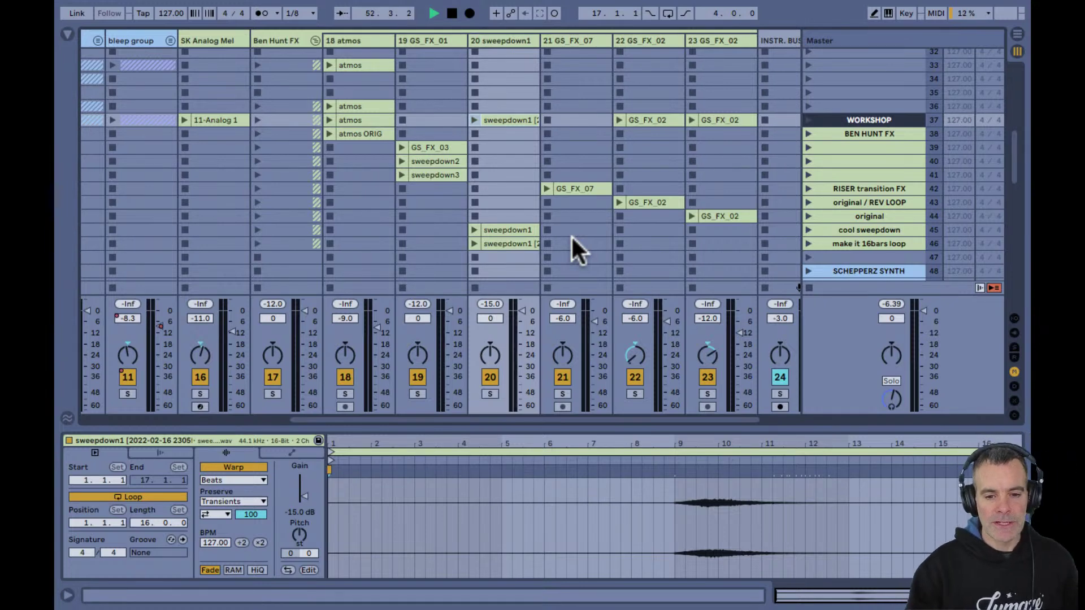
Play the GS_FX_07 riser clip on its own and over the WORKSHOP scene, and stop all clips and playback
left_click(569, 190)
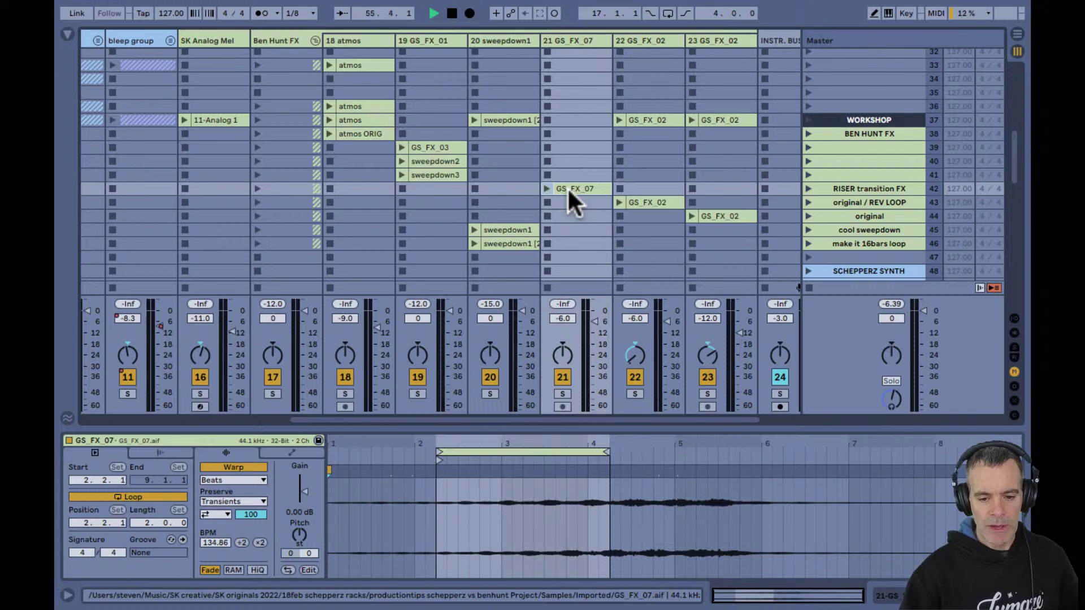
scroll(572, 206, "down", 3)
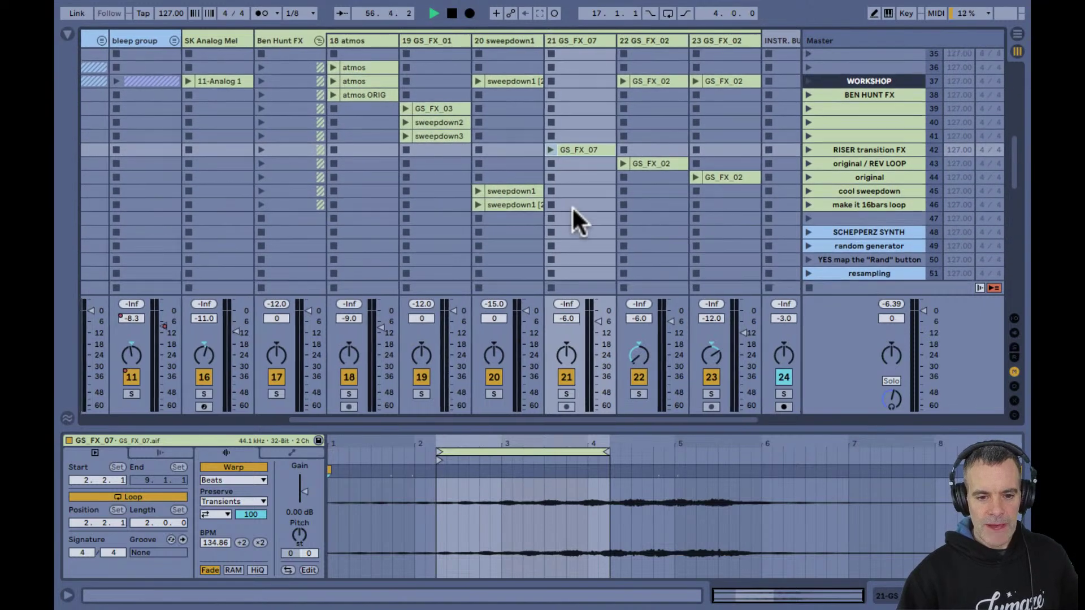
left_click(550, 150)
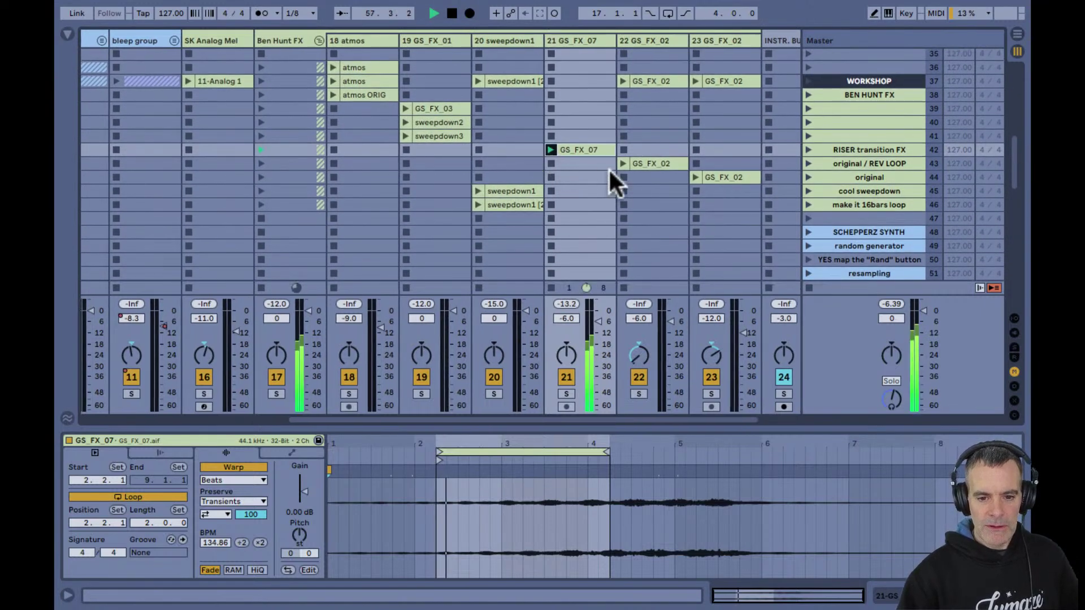
left_click(808, 81)
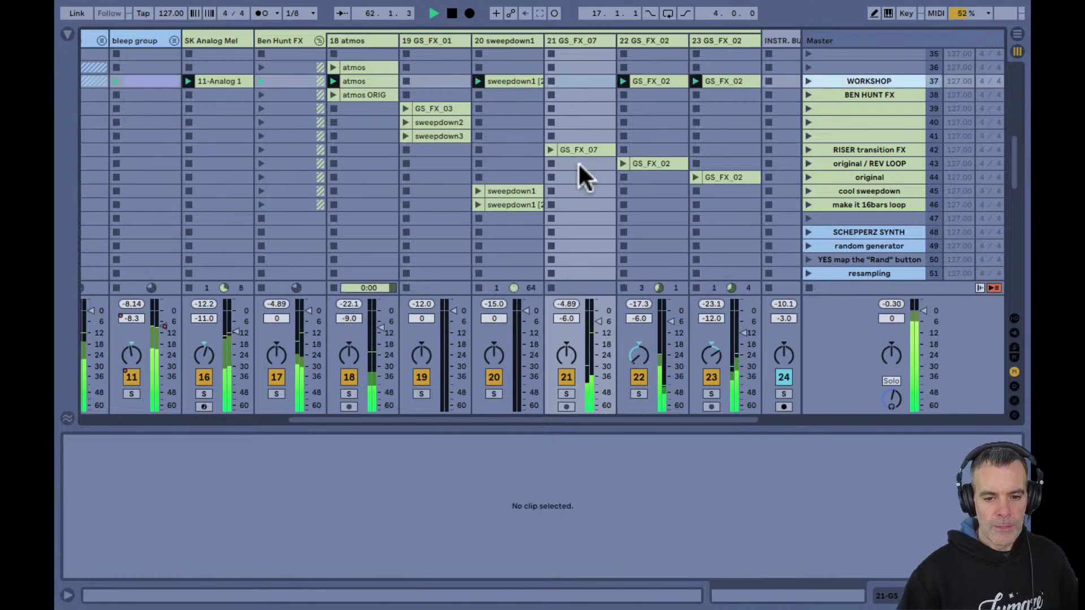
left_click(548, 149)
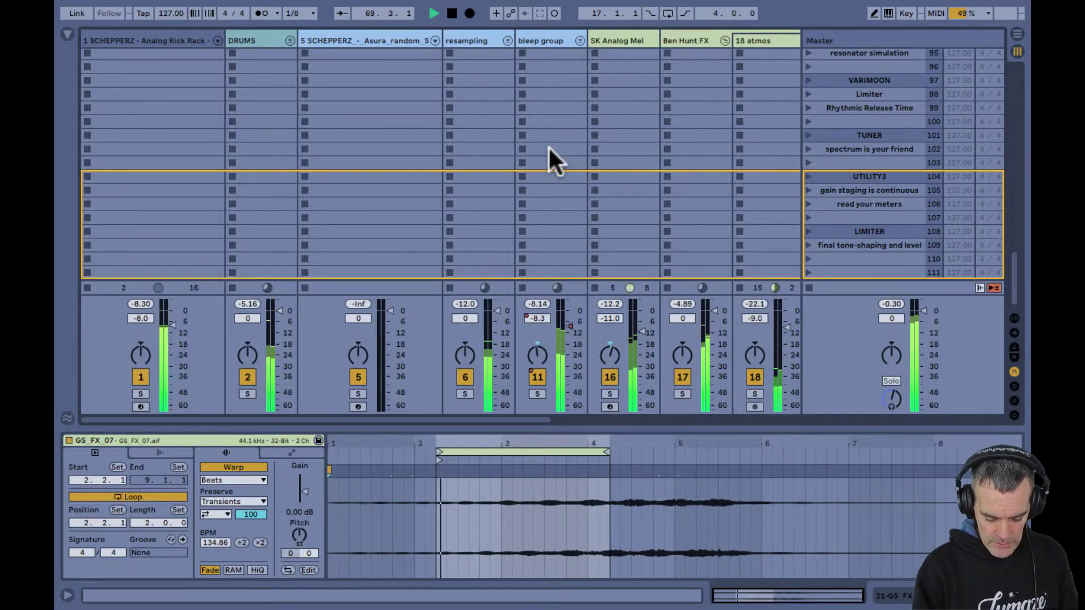
scroll(548, 146, "right", 6)
scroll(548, 146, "right", 1)
scroll(542, 146, "up", 1)
scroll(542, 148, "up", 20)
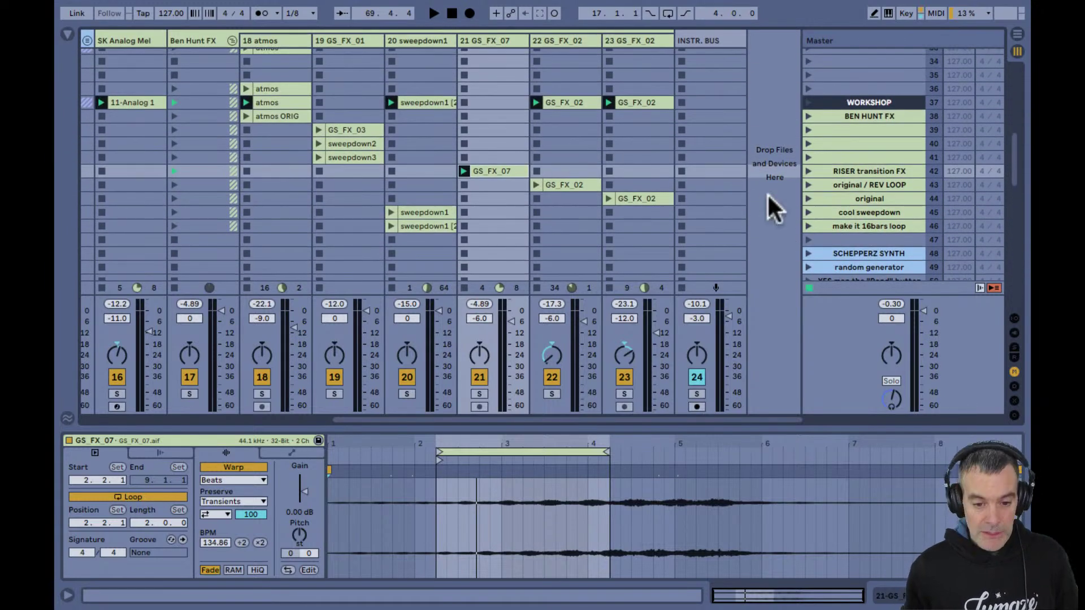
key("space")
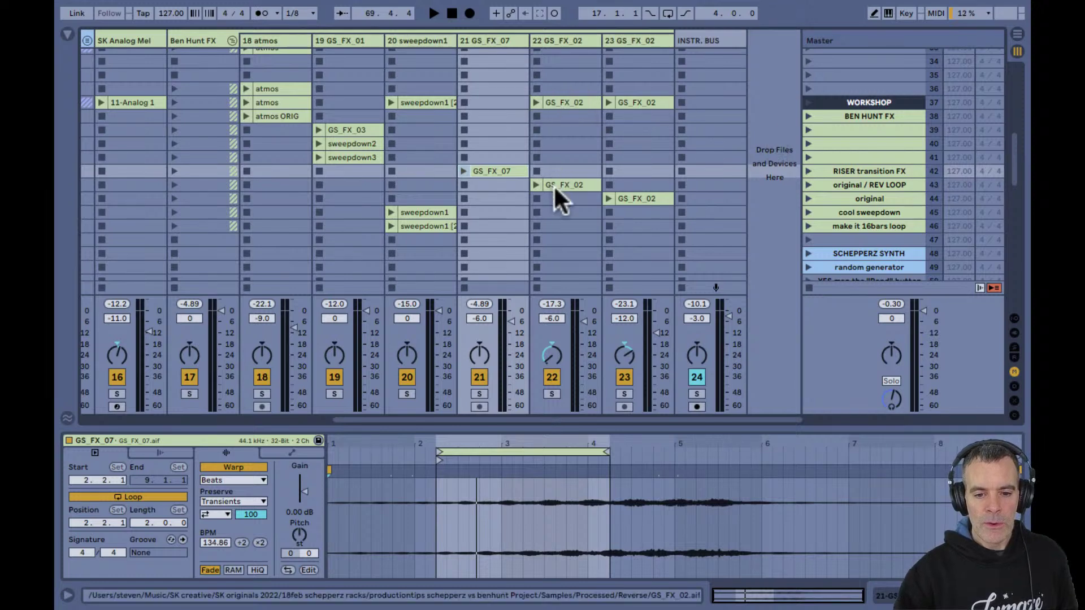
Play track 22's GS_FX_02 clip in the original / REV LOOP row, and compare it with the looped GS_FX_02 clip in the WORKSHOP row
left_click(536, 185)
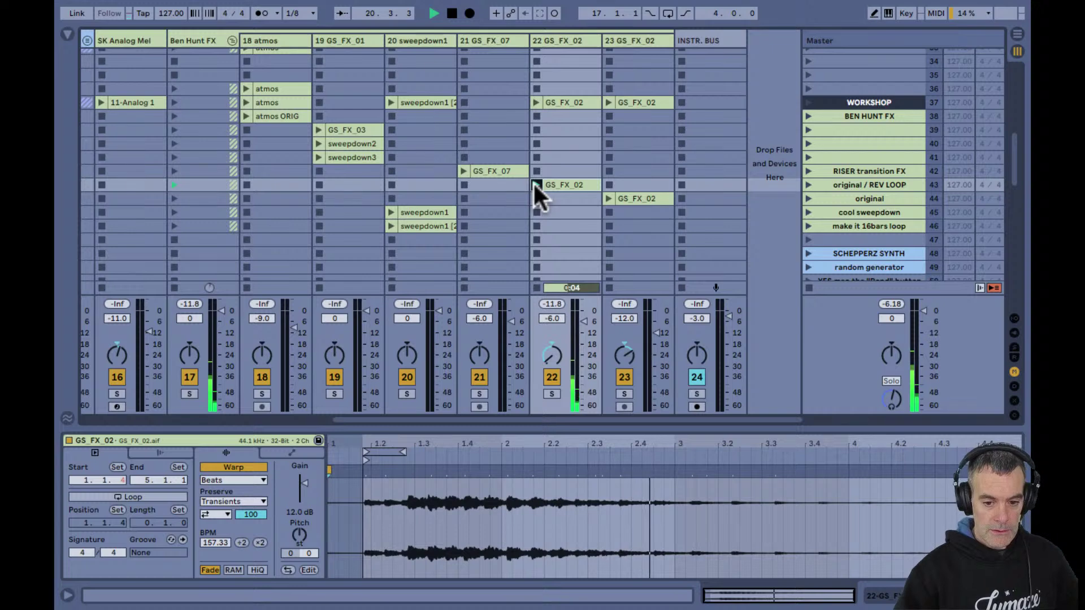
scroll(551, 351, "up", 10)
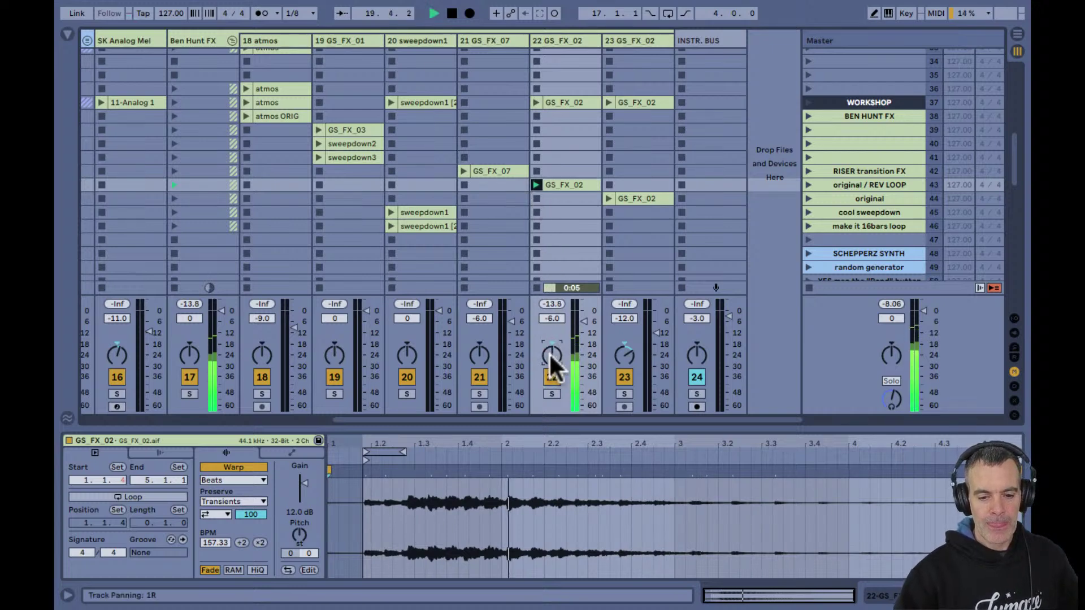
left_click(535, 102)
left_click_drag(753, 443, 752, 444)
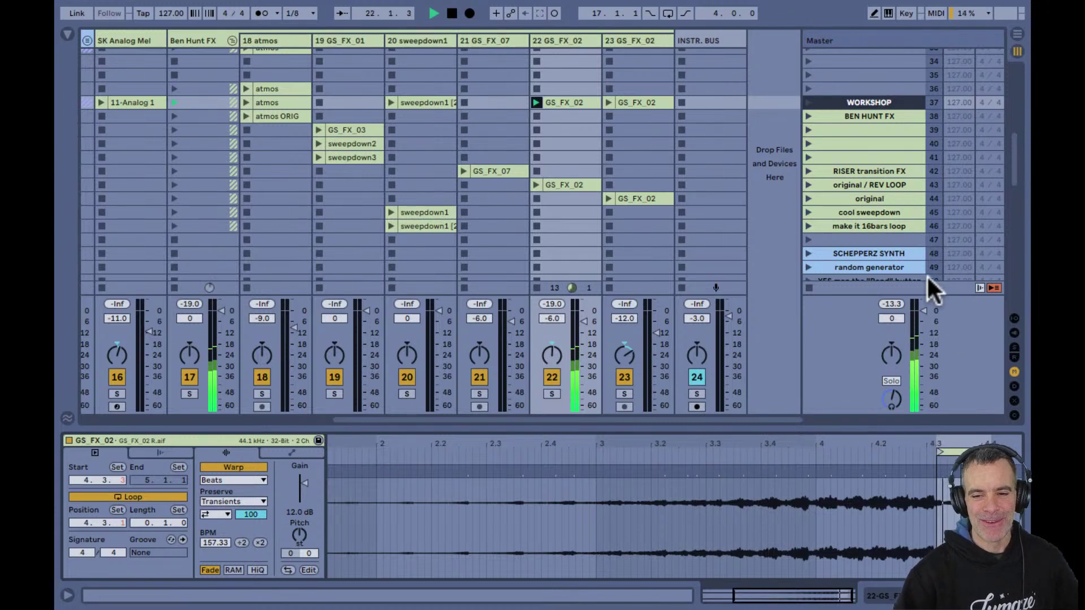
Launch the WORKSHOP scene, solo and unsolo track 22, and raise its volume to about -1.8 dB with track 23 muted
left_click(808, 102)
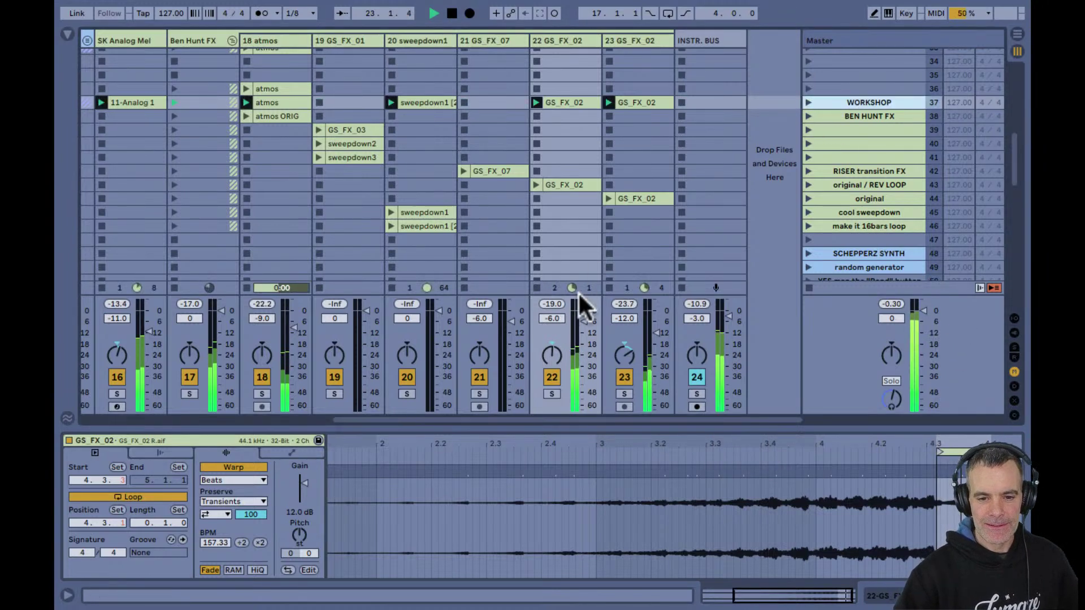
left_click_drag(581, 315, 582, 308)
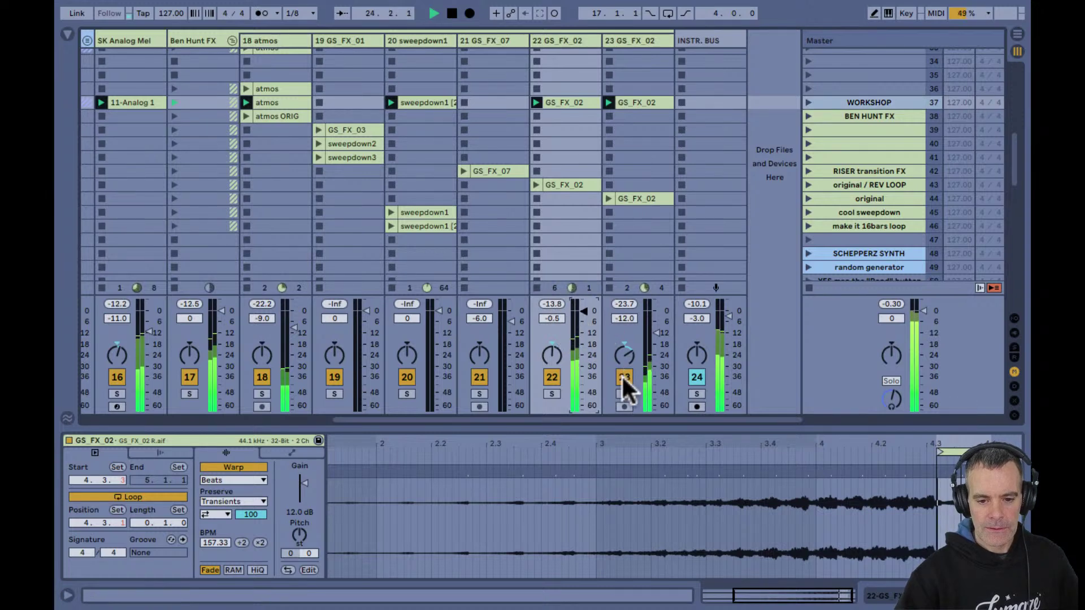
left_click(552, 393)
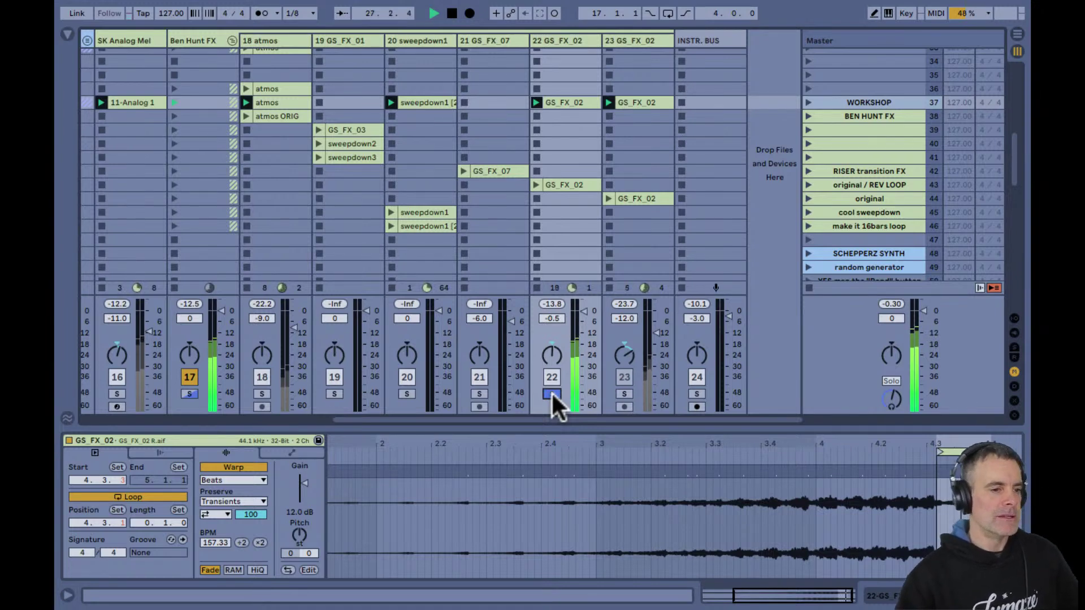
left_click(551, 391)
mouse_move(583, 330)
left_mouse_down()
mouse_move(582, 299)
mouse_move(581, 312)
left_mouse_up()
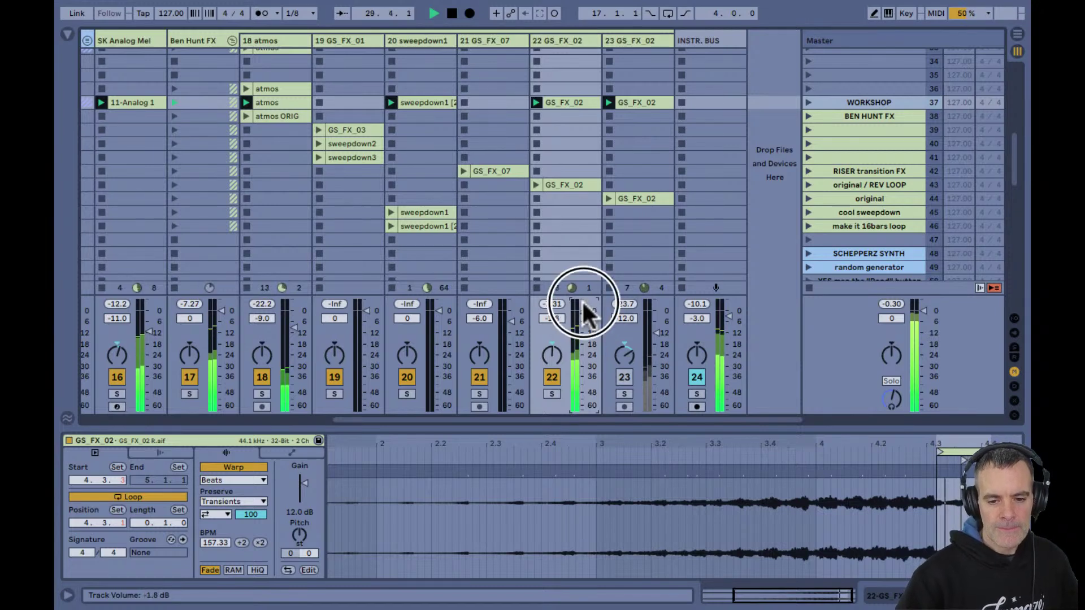
Mute track 22, audition track 23's original GS_FX_02 clip in the mix and soloed, and switch to its WORKSHOP row clip
left_click(608, 199)
left_click(620, 380)
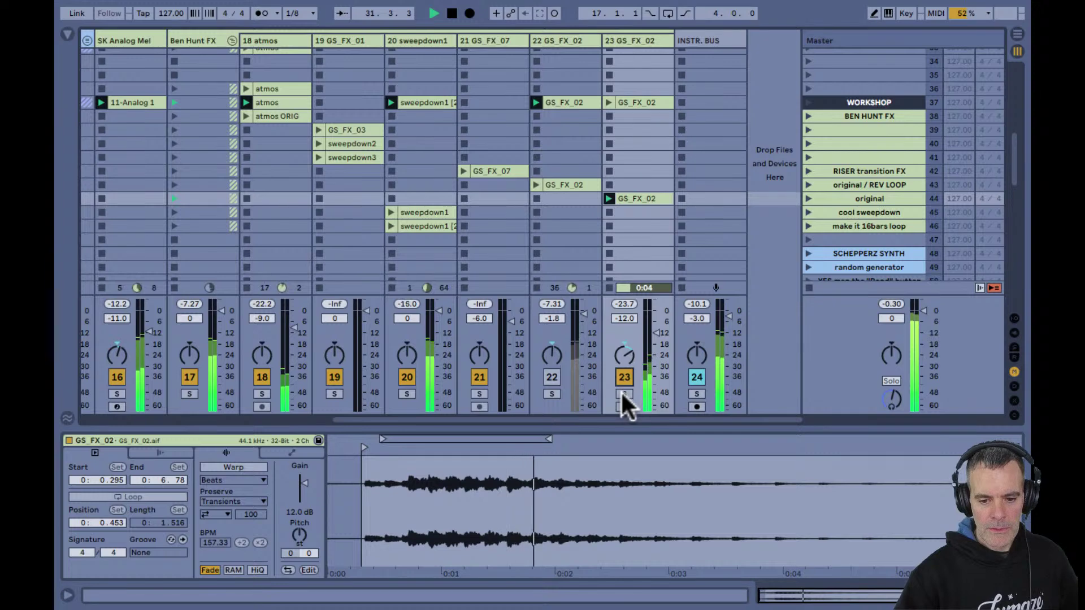
left_click(620, 391)
left_click_drag(553, 353, 554, 353)
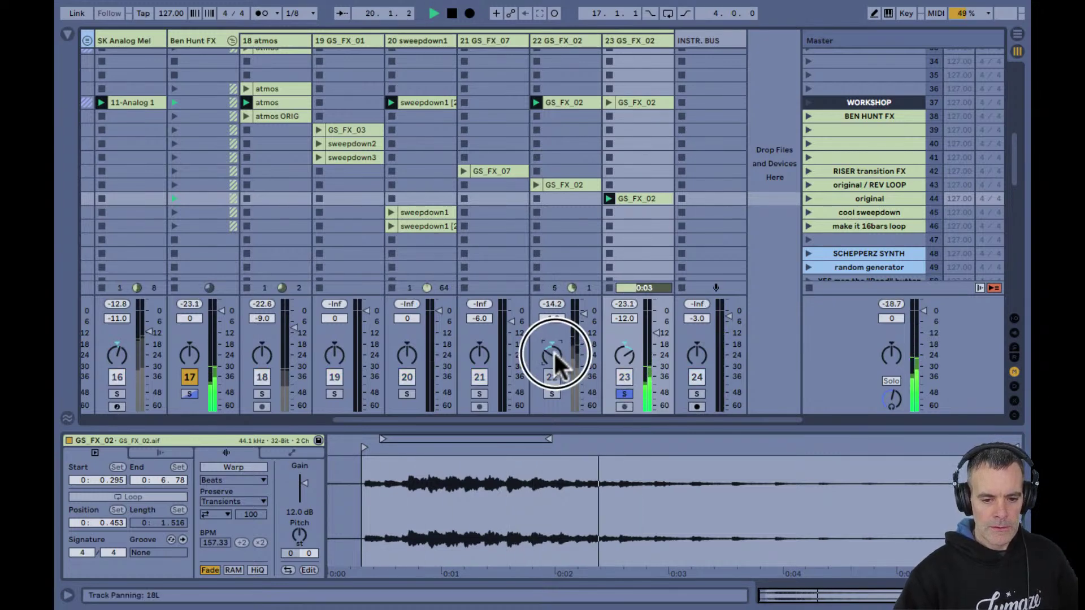
left_click(623, 392)
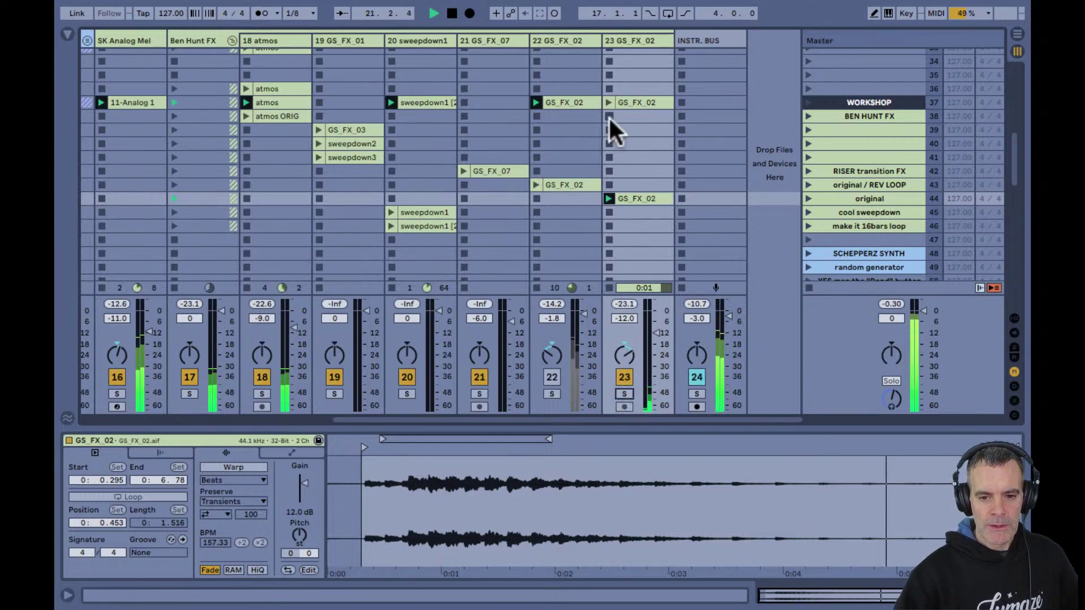
left_click(609, 102)
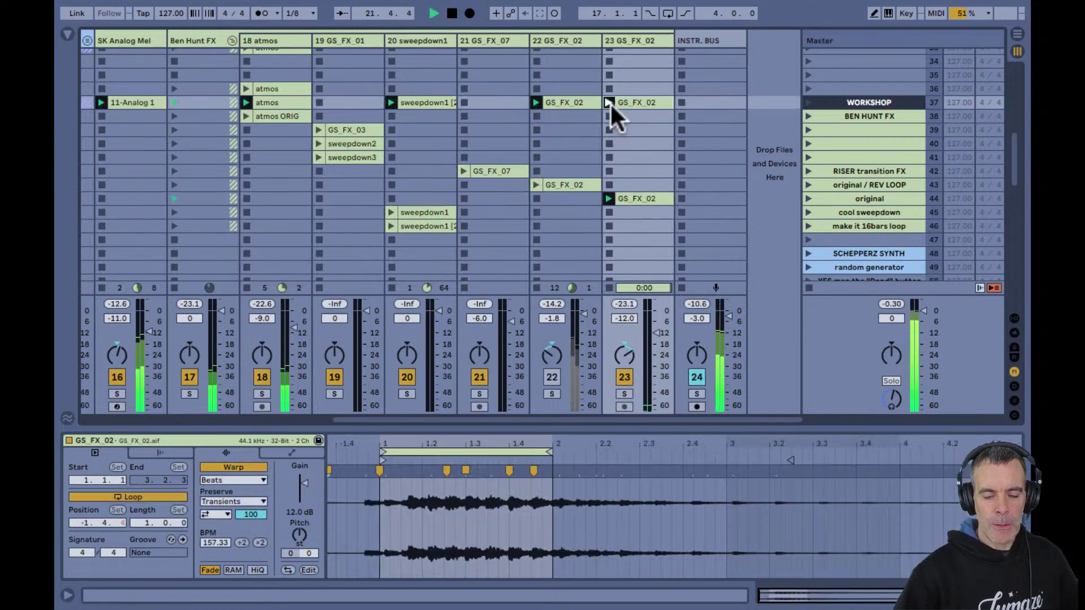
Solo and unsolo track 23 to compare its loop, and boost the track volume to 4.0 dB
left_click(624, 394)
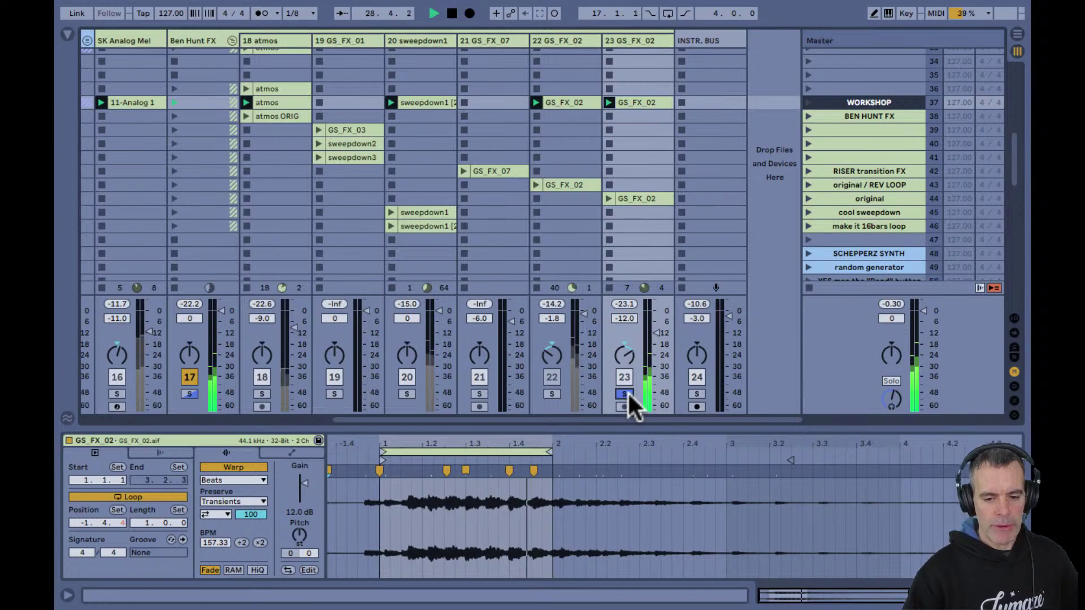
left_click(625, 393)
left_click_drag(655, 337, 655, 334)
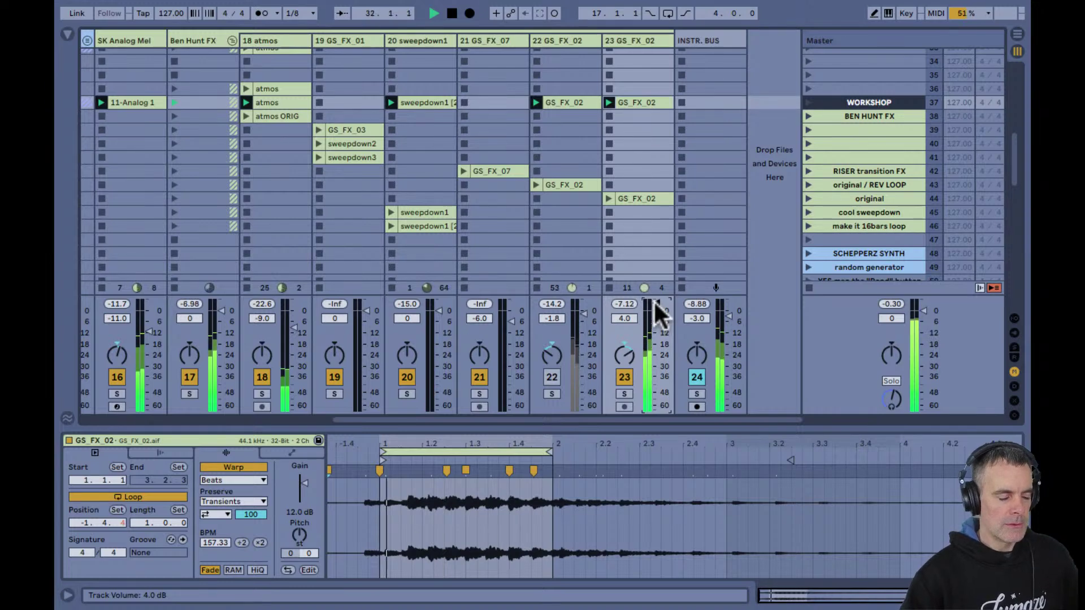
Stop playback, unmute track 22, and lower the volumes to -15.2 dB on track 22 and -16.0 dB on track 23
left_click_drag(653, 299, 653, 327)
key("space")
left_click(552, 377)
left_click_drag(584, 313, 586, 314)
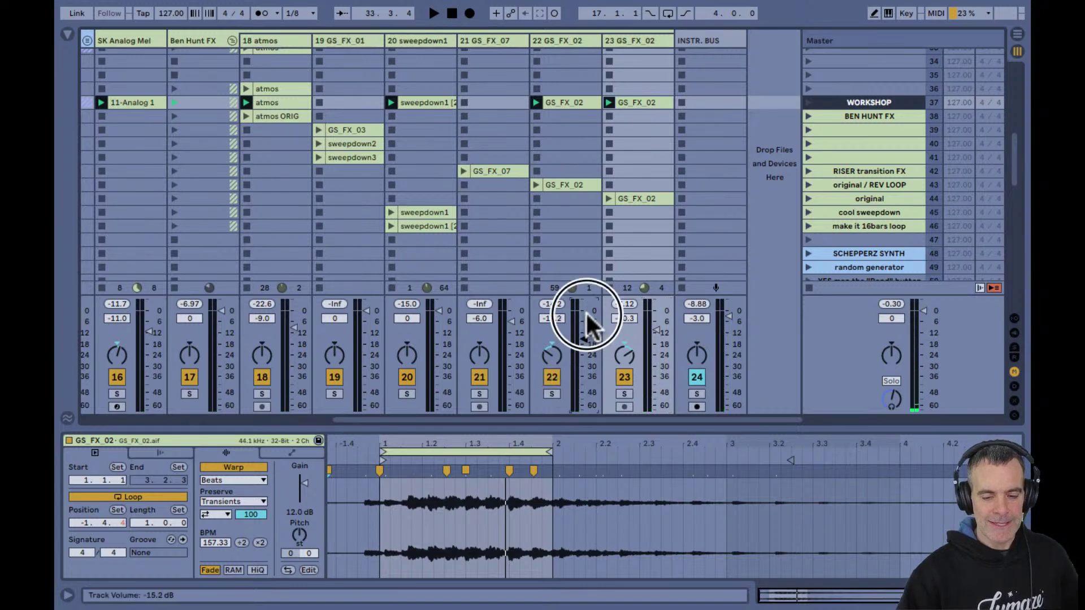
left_click_drag(658, 333, 659, 342)
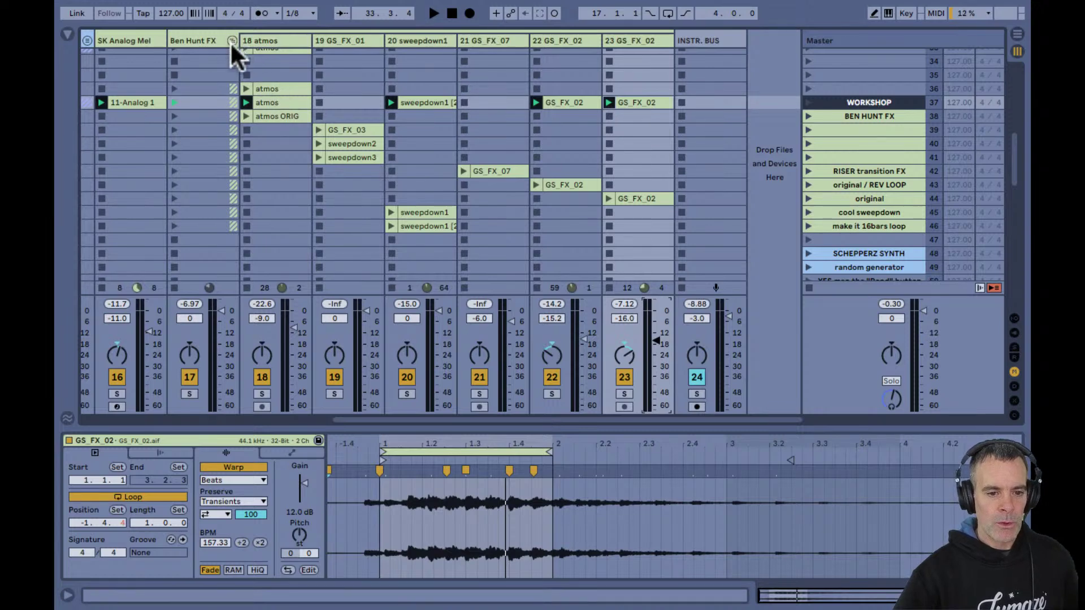
Collapse the Ben Hunt FX group, select the SCHEPPERZ SYNTH scene, and show the devices of the Asura random synth track
scroll(229, 42, "left", 6)
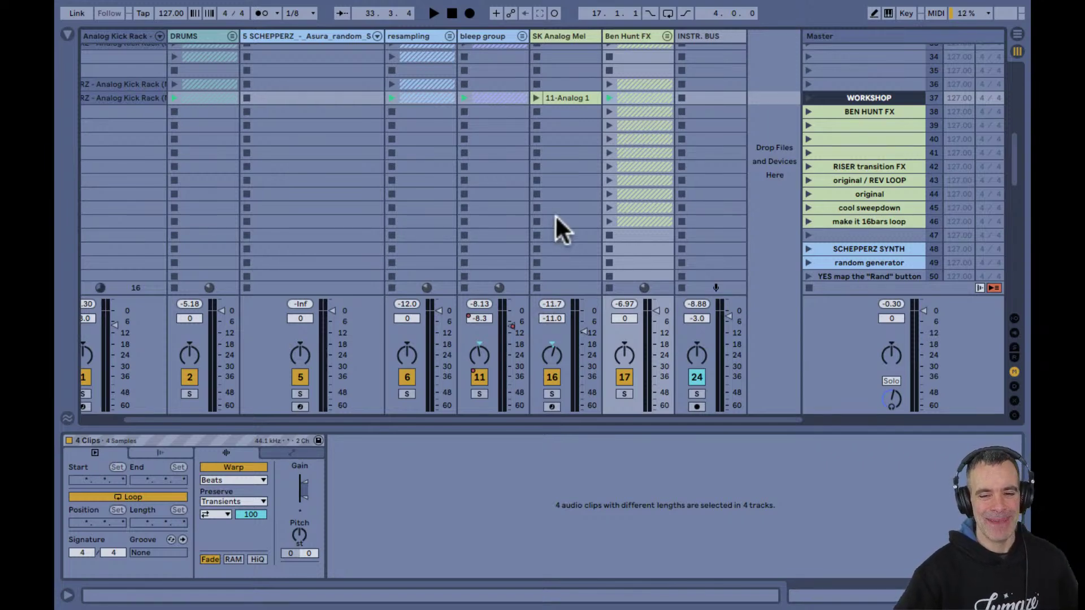
scroll(555, 215, "down", 5)
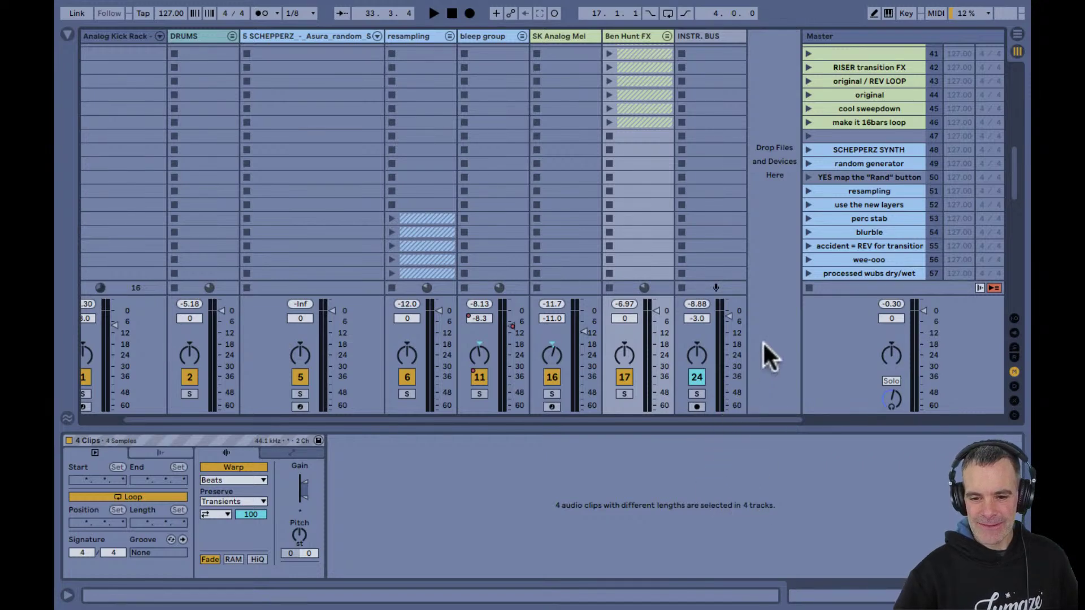
scroll(859, 173, "up", 2)
left_click(859, 175)
scroll(387, 124, "left", 2)
scroll(386, 124, "down", 1)
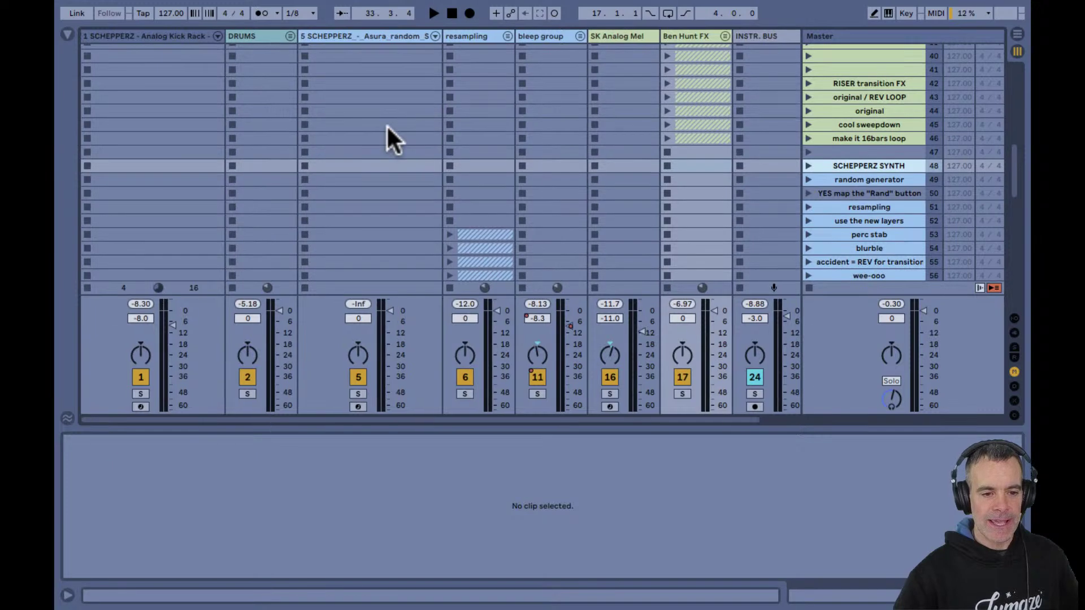
left_click(351, 35)
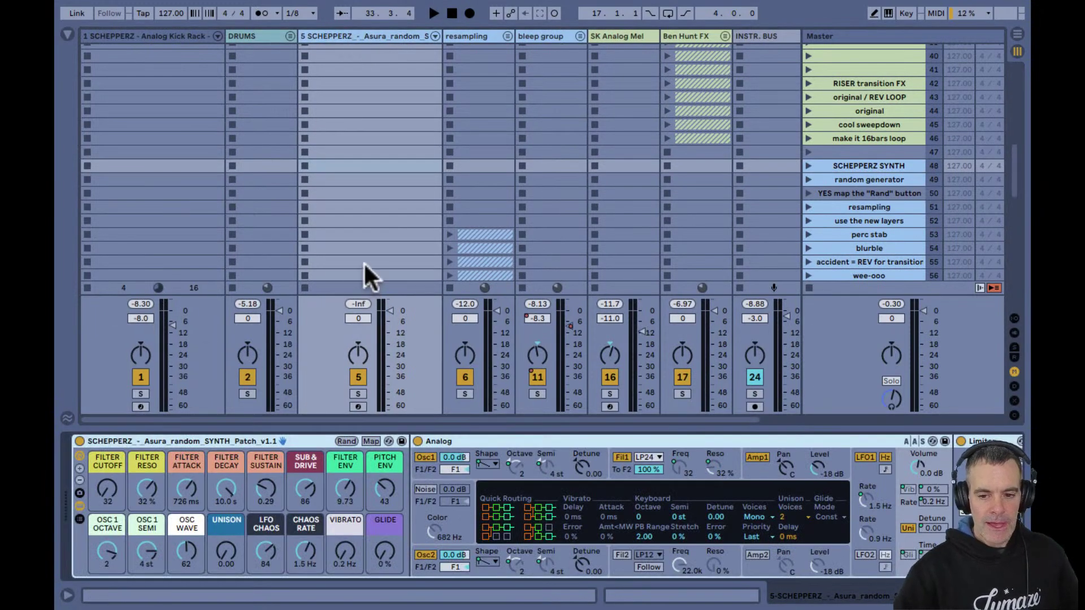
Expand the resampling group and launch the resampling 1 clip in the perc stab row
scroll(364, 262, "down", 4)
scroll(364, 262, "right", 1)
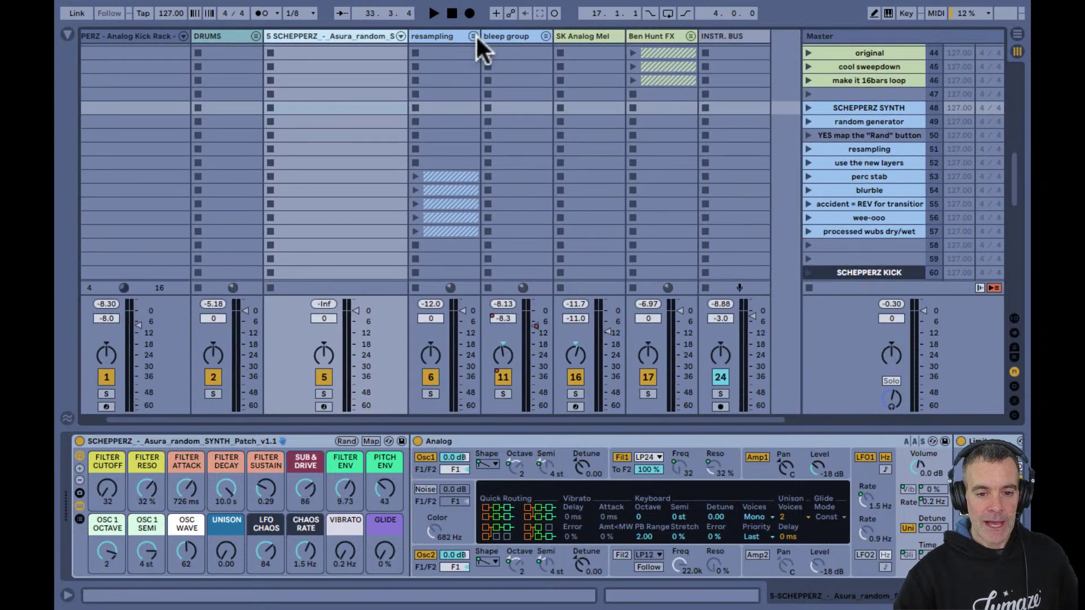
left_click(472, 36)
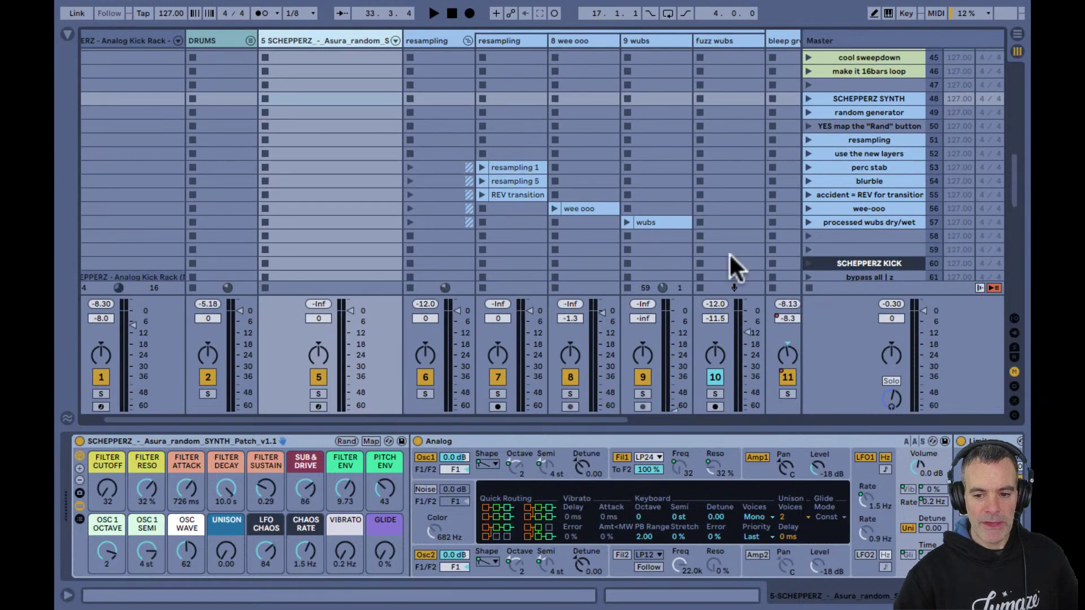
left_click(516, 167)
left_click(481, 167)
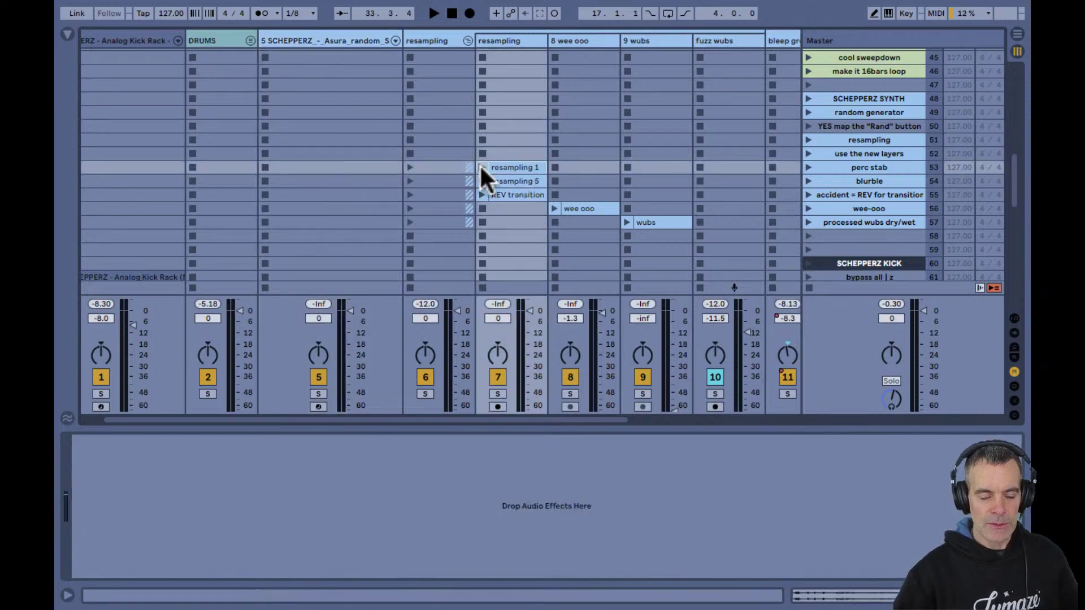
Show the clip view of resampling 1, audition resampling 5 and REV transition, and stop the resampling track
key("shift+Tab")
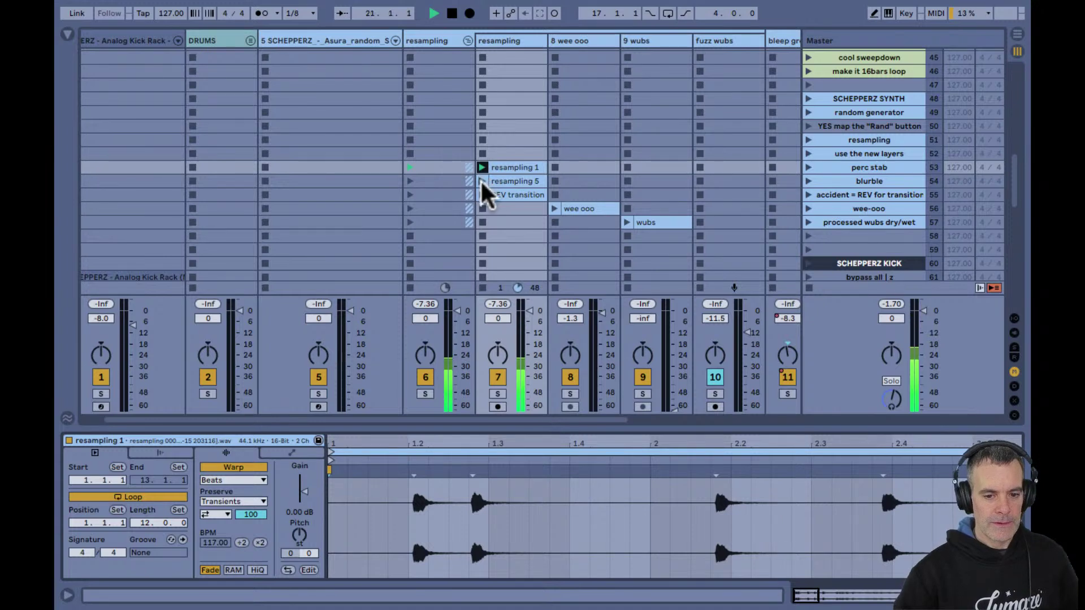
left_click(482, 180)
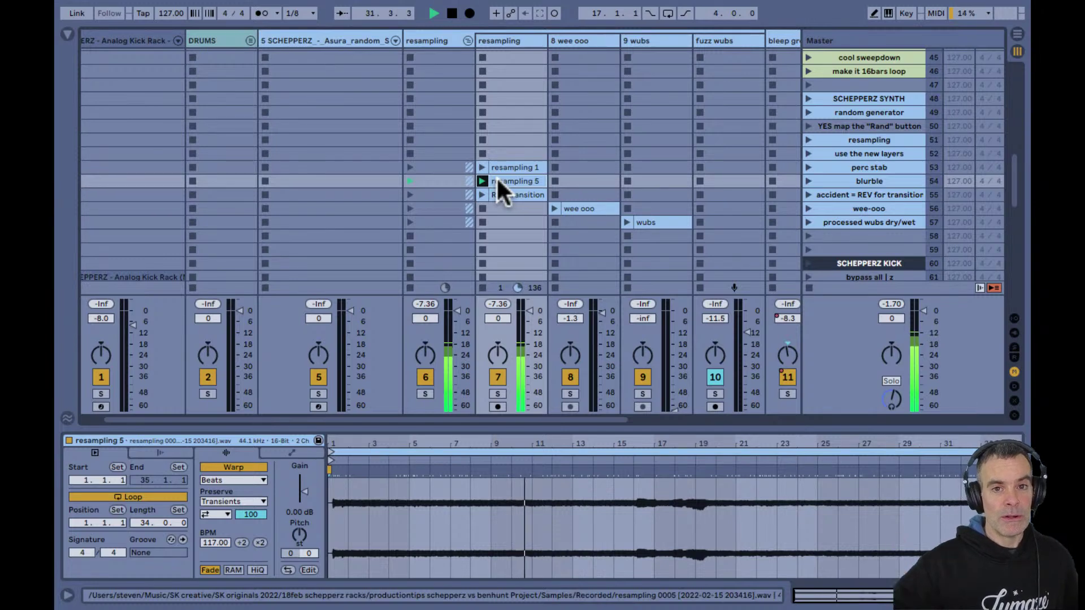
left_click(483, 194)
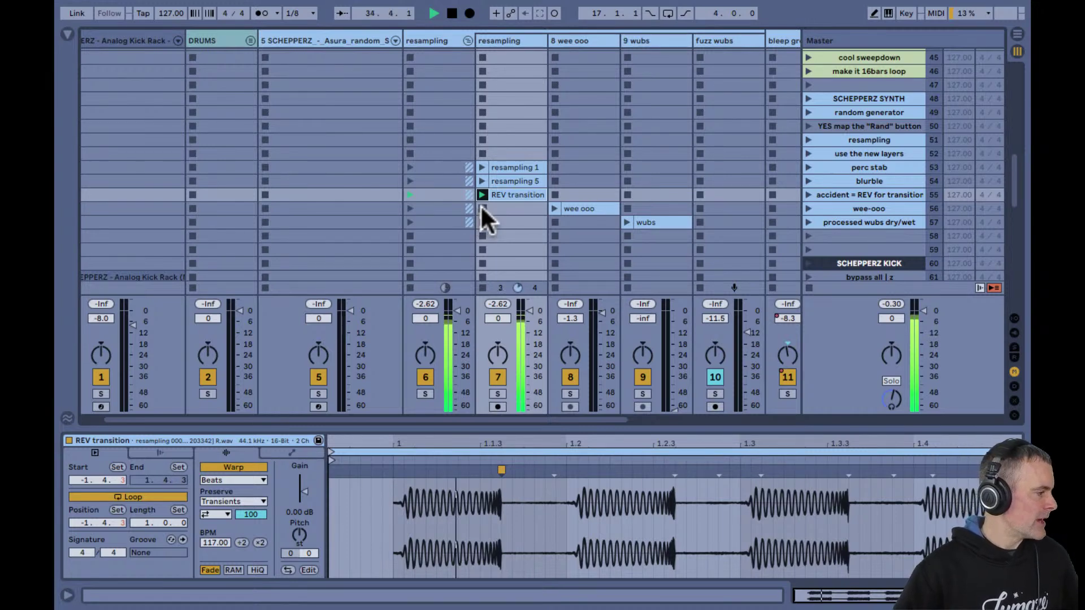
left_click(482, 209)
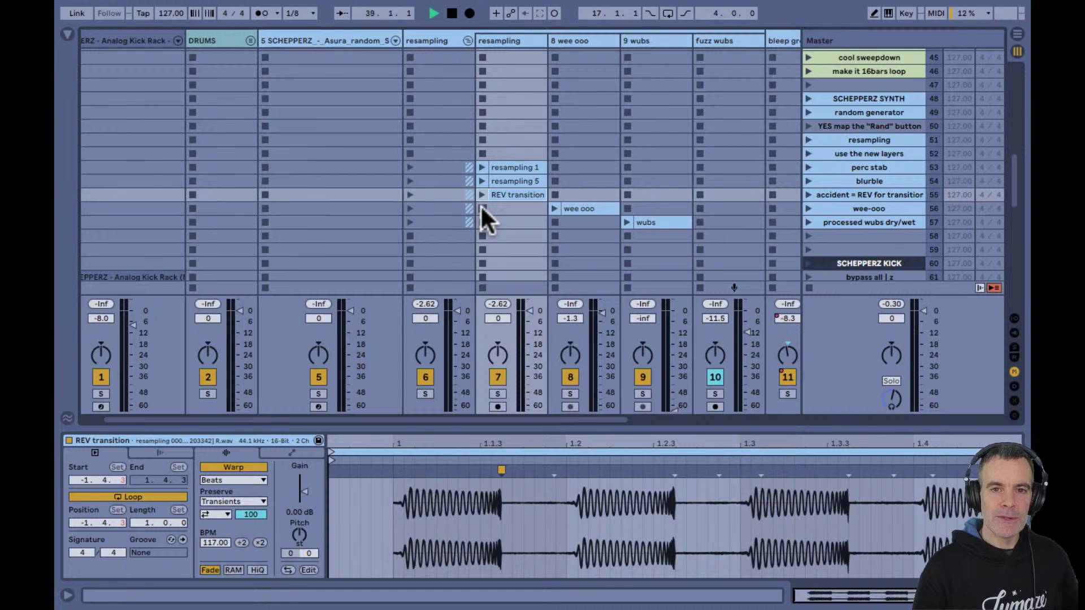
Switch to QuickTime Player, play a passage of SK schepperz vs benhunt v2.wav, pause it, and return to Ableton Live
key("super+Tab")
key("super+Tab")
key("super+Tab")
key("super+Tab")
key("super+Tab")
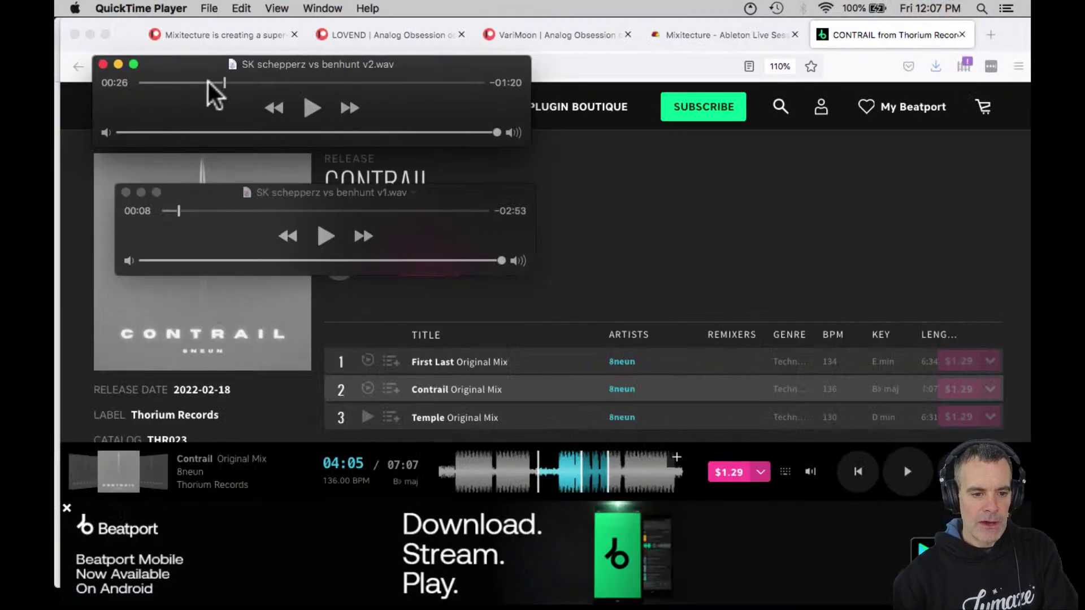
left_click(212, 81)
key("space")
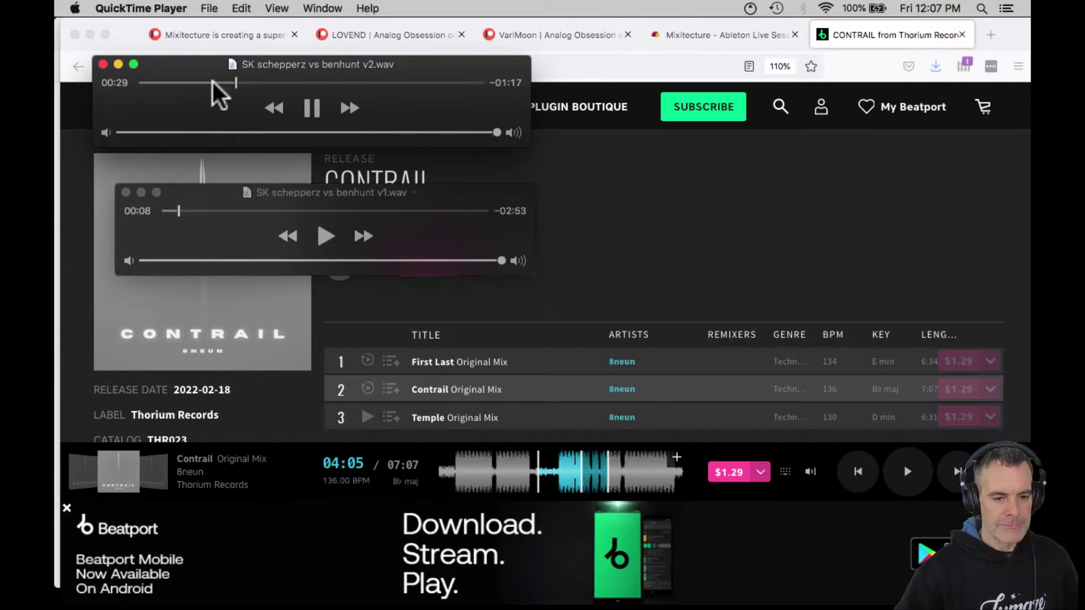
left_click(311, 108)
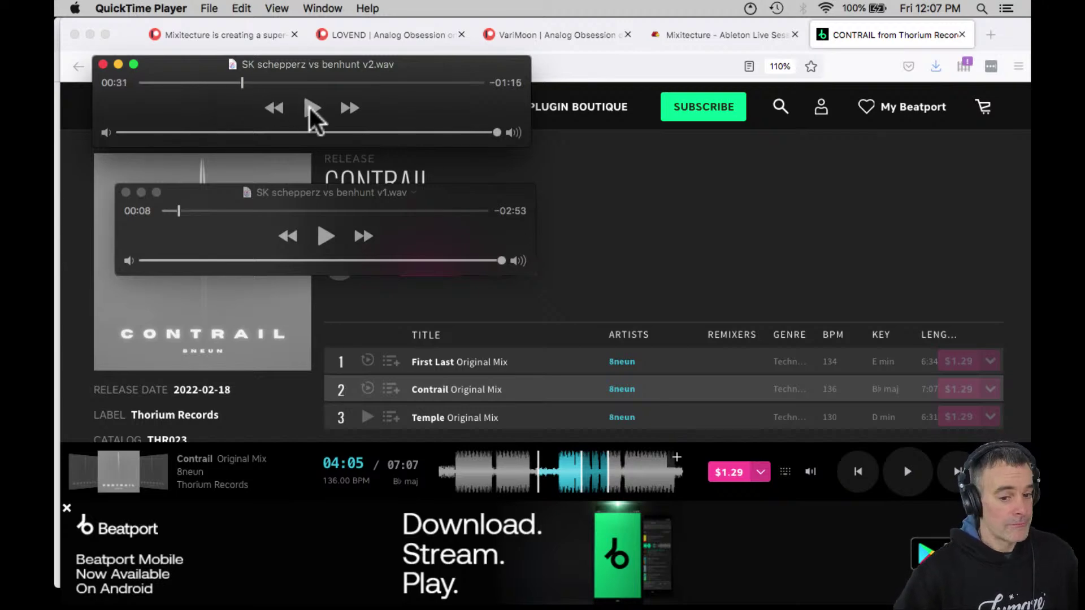
key("super+Tab")
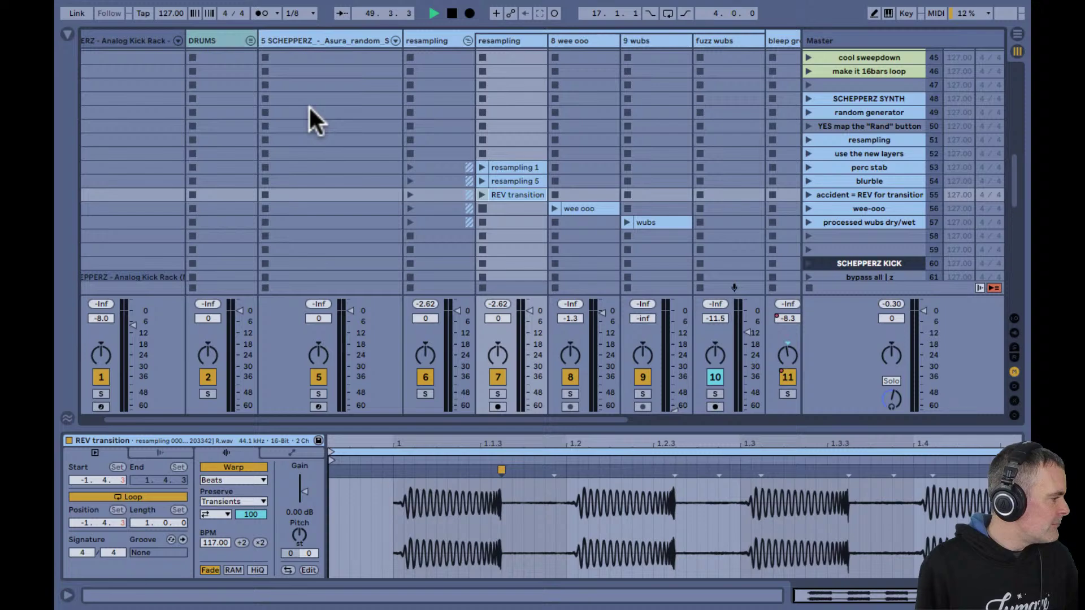
scroll(309, 105, "right", 5)
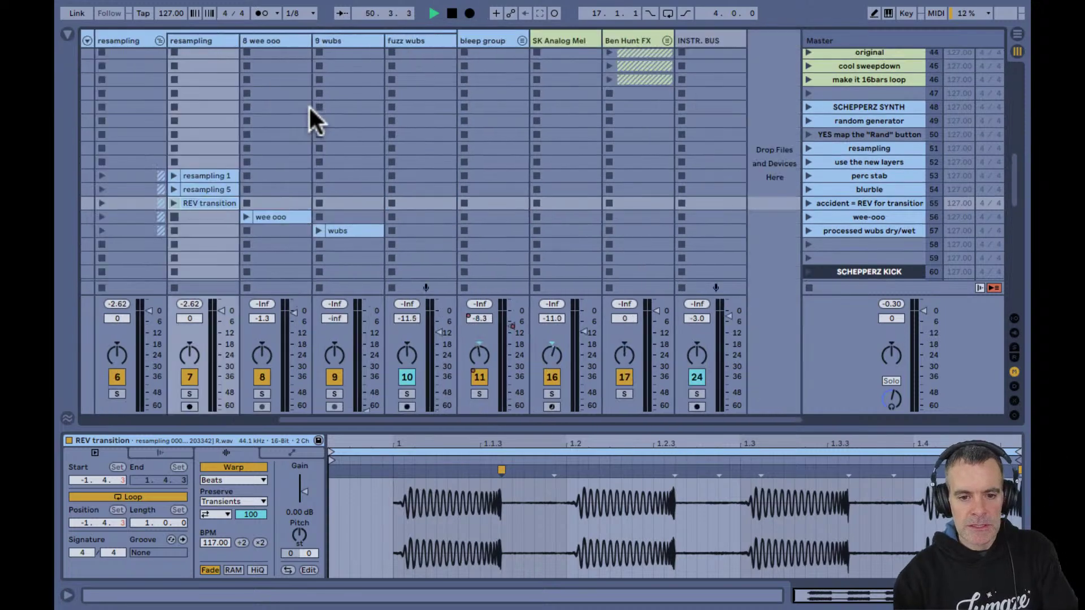
left_click(613, 39)
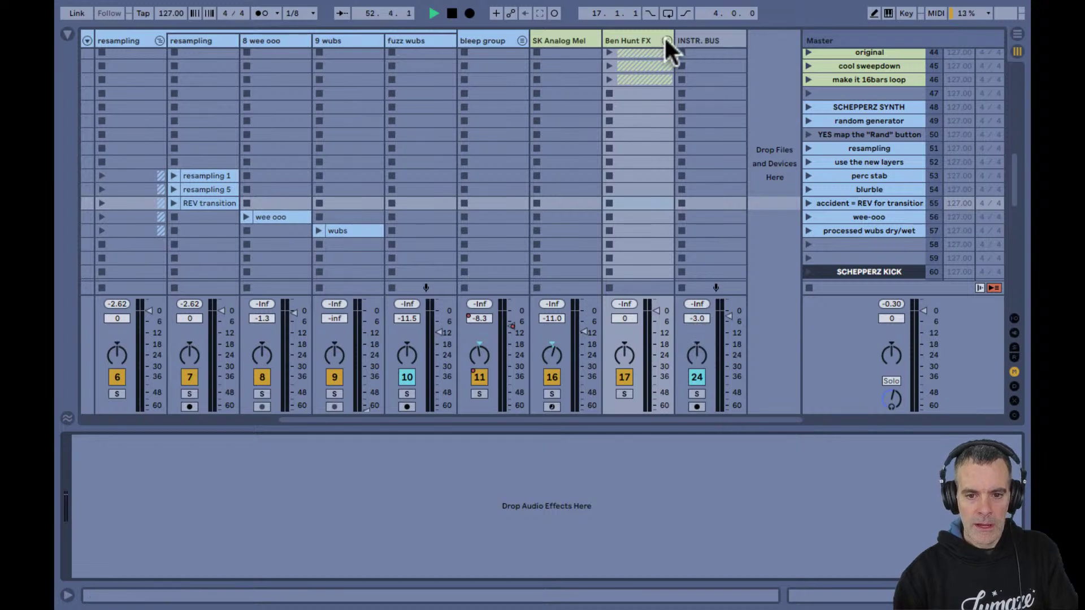
scroll(636, 59, "right", 7)
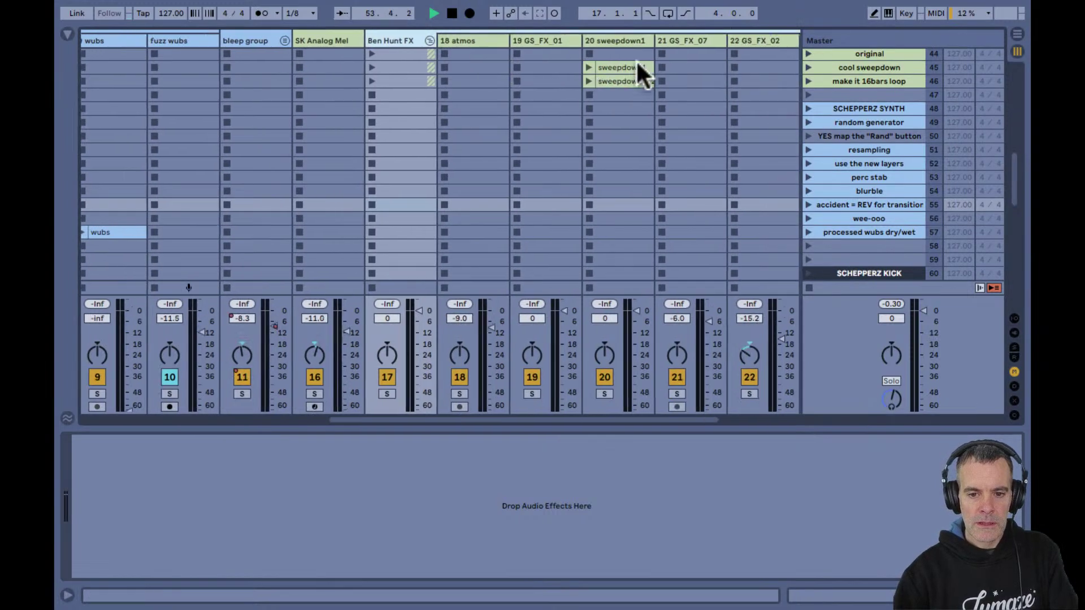
left_click(706, 37)
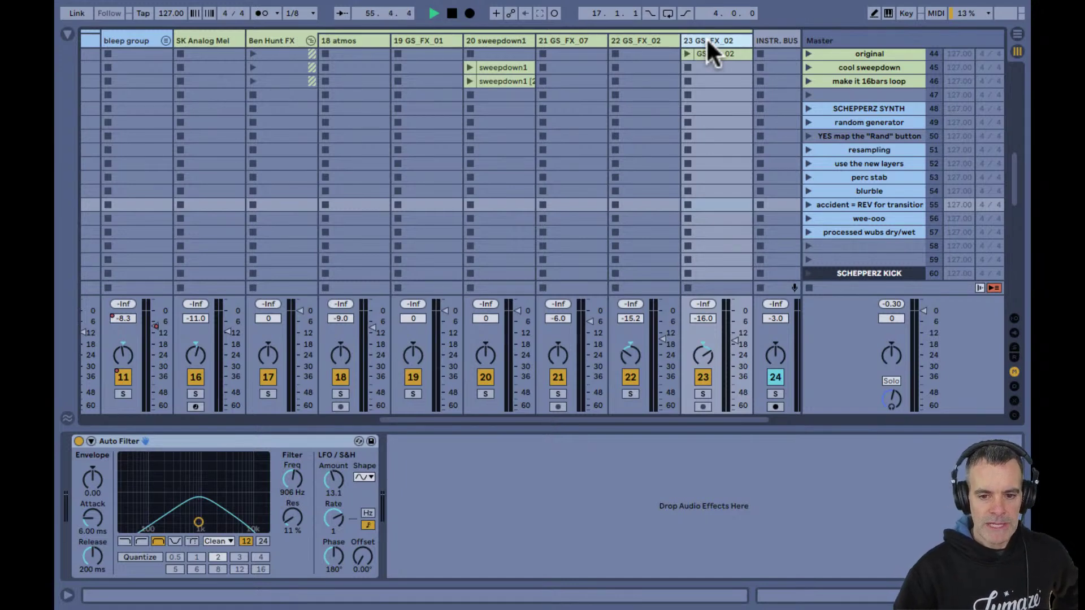
Audition track 23's GS_FX_02 clip in the WORKSHOP row with its Auto Filter off and on, and stop the track
scroll(707, 113, "up", 5)
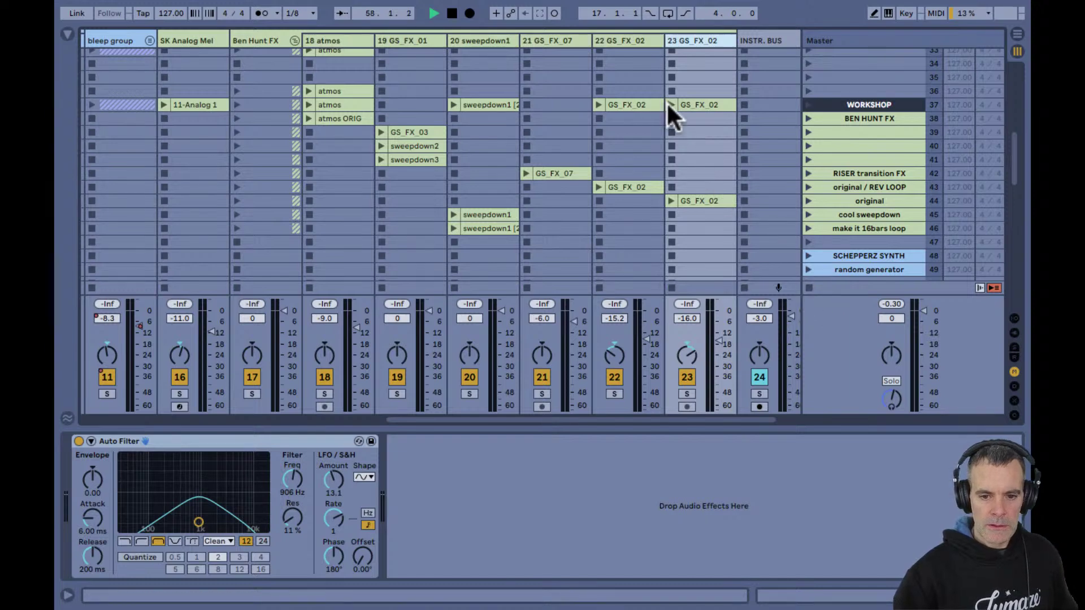
left_click(670, 104)
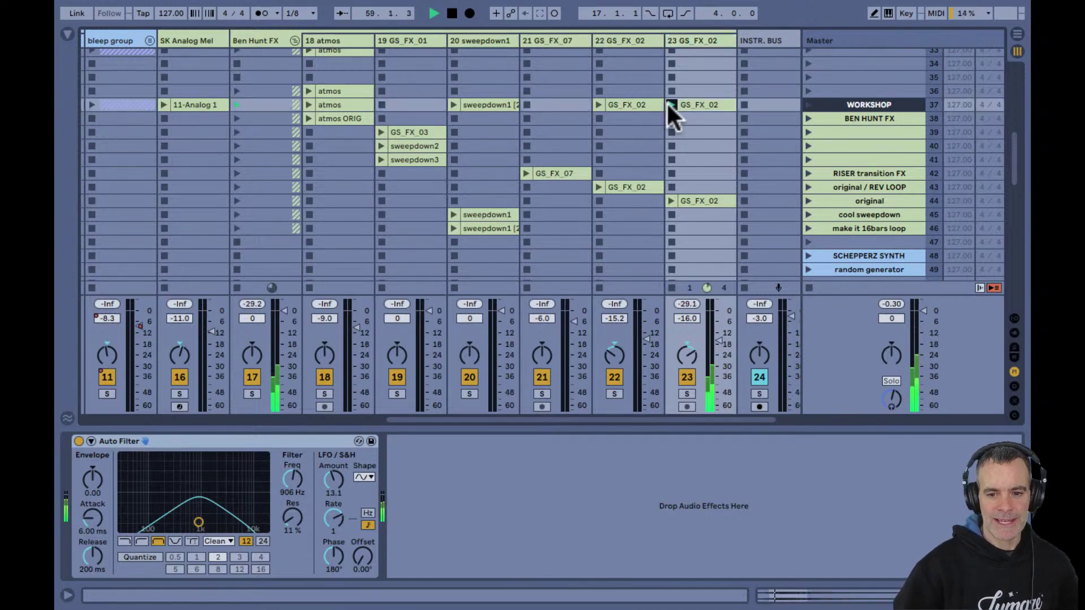
left_click(697, 105)
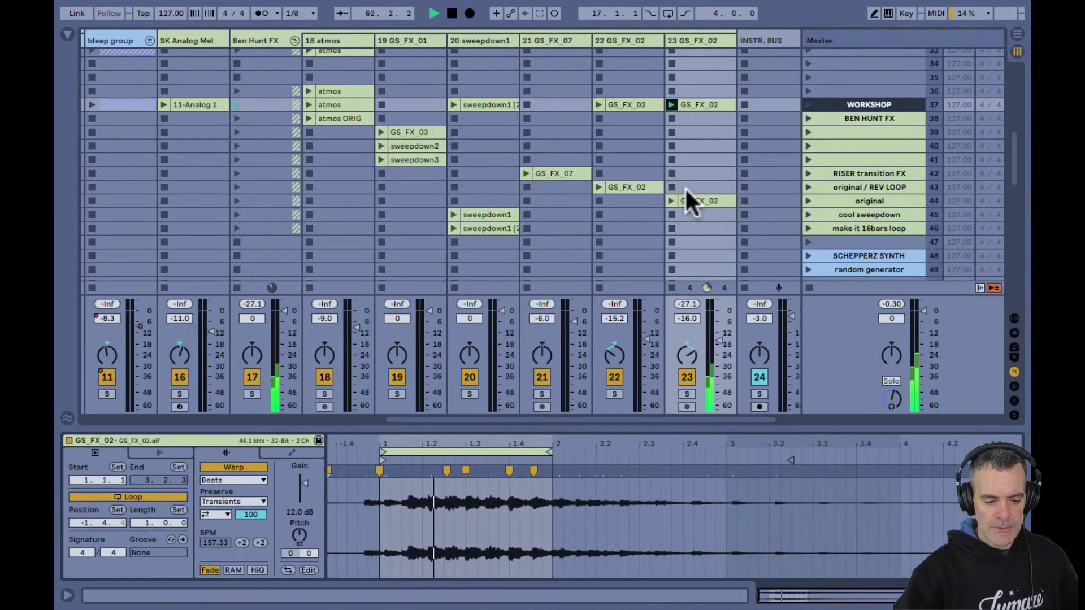
key("shift+Tab")
left_click(79, 441)
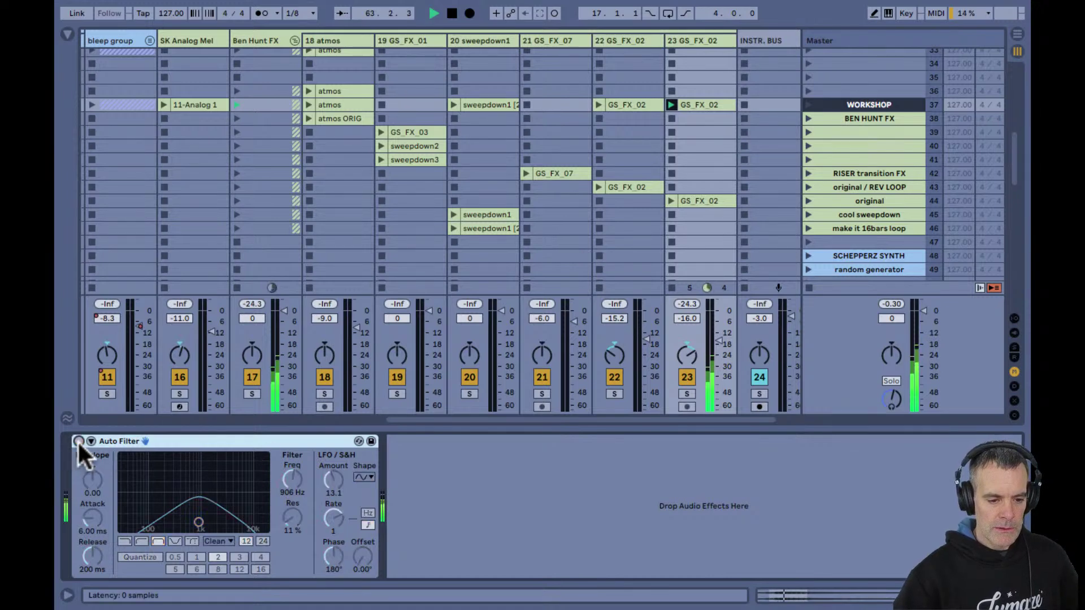
left_click(78, 441)
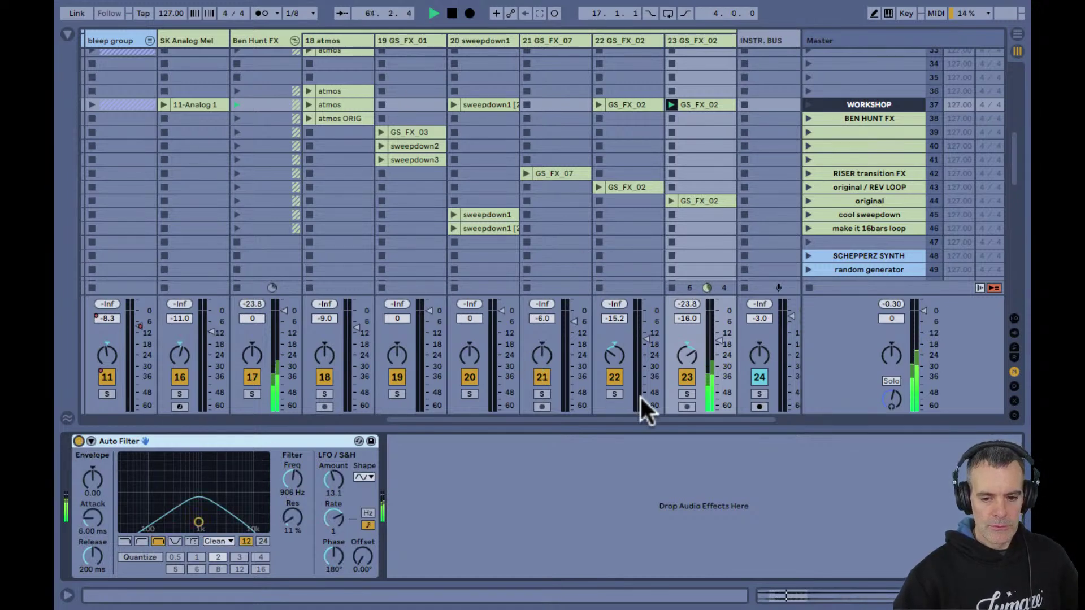
left_click(672, 288)
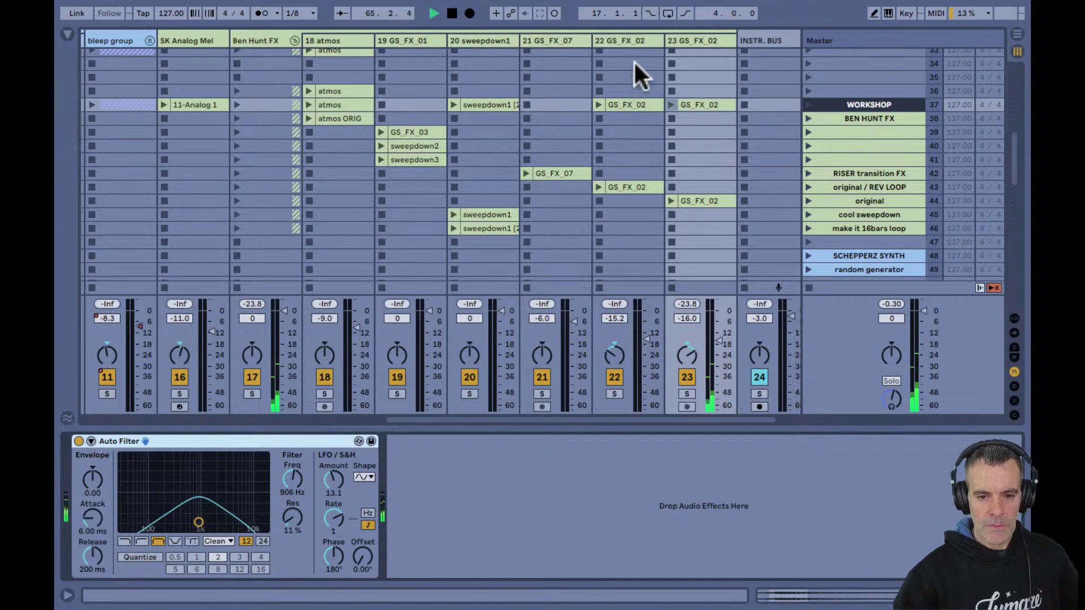
Show track 22's devices, launch its GS_FX_02 clip in the WORKSHOP row, and compare it with the first Auto Filter off and on
left_click(632, 38)
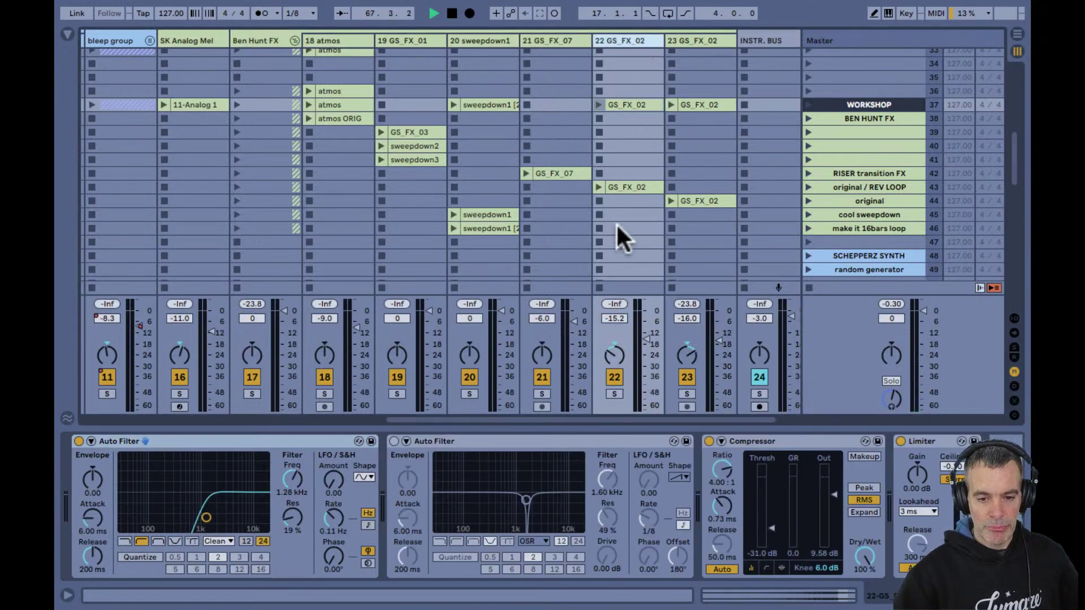
left_click(598, 105)
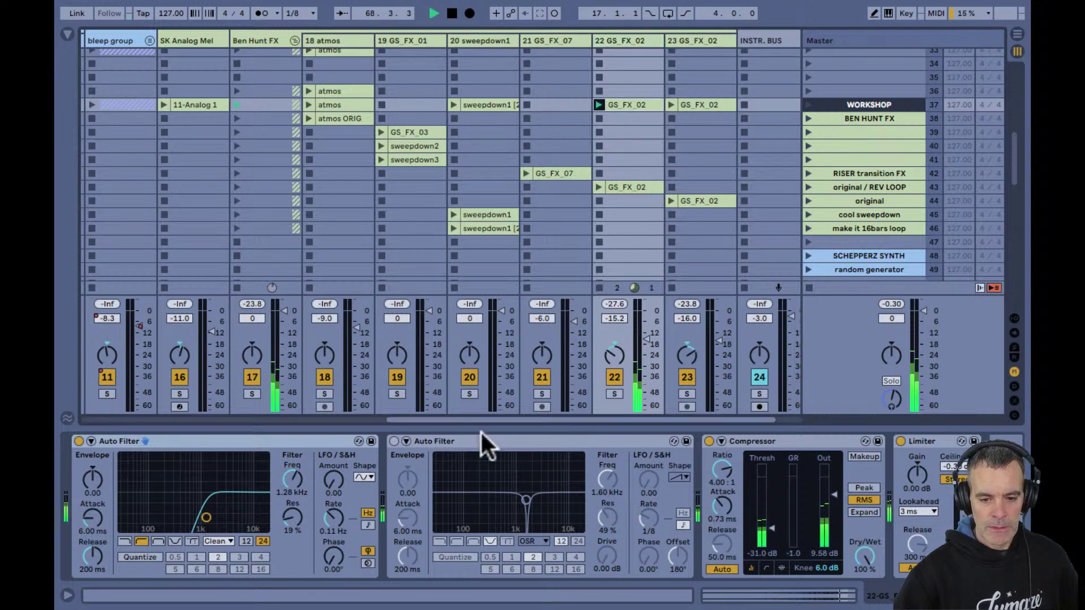
left_click(79, 441)
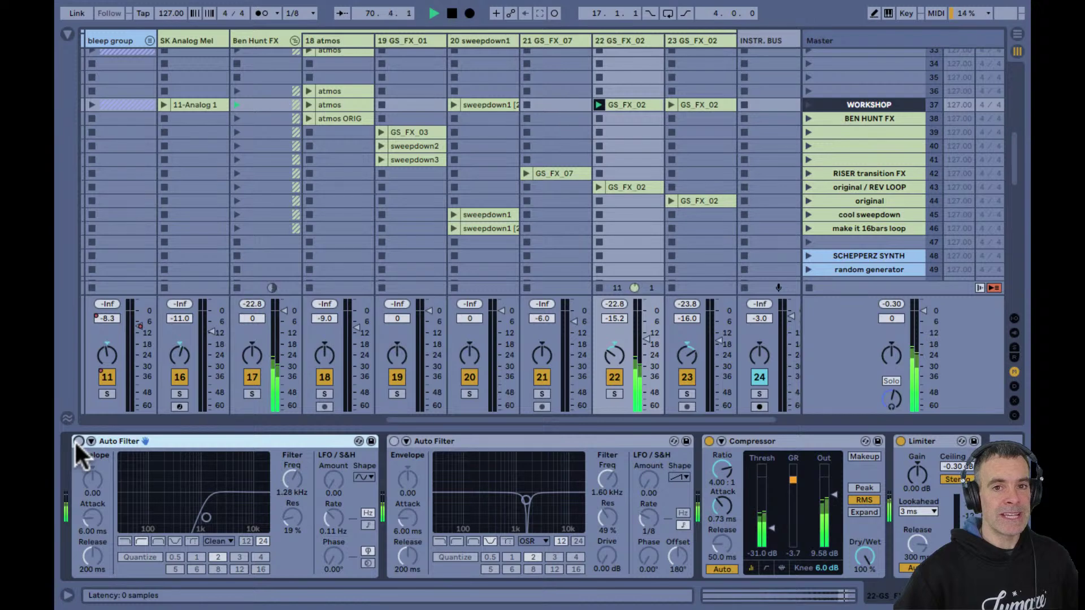
left_click(79, 441)
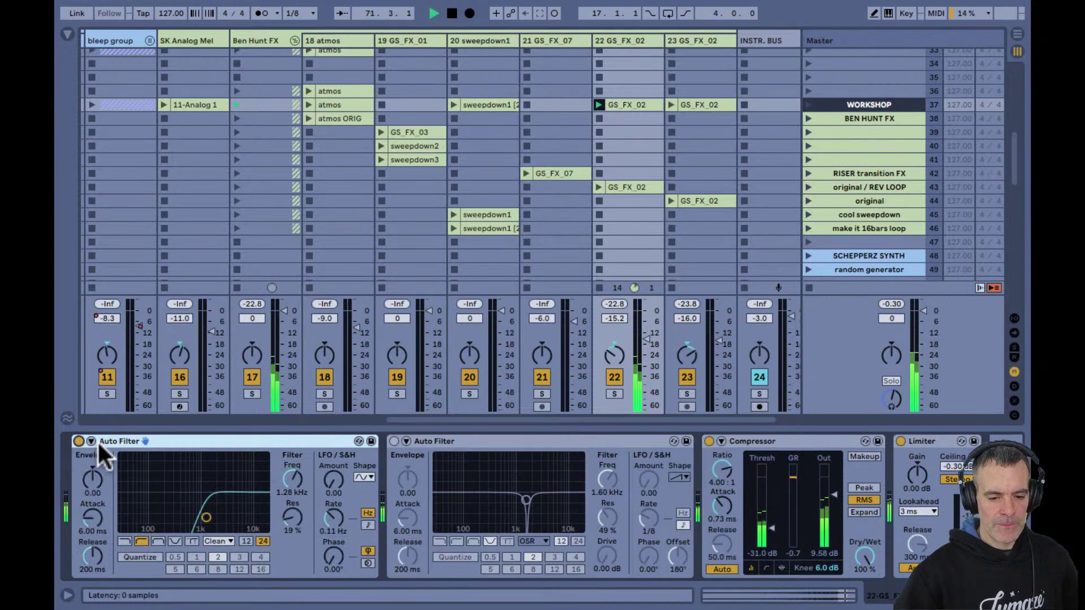
Enable track 22's second Auto Filter, try its LFO amount, switch the filter off again, and stop playback
left_click(394, 441)
left_click(648, 480)
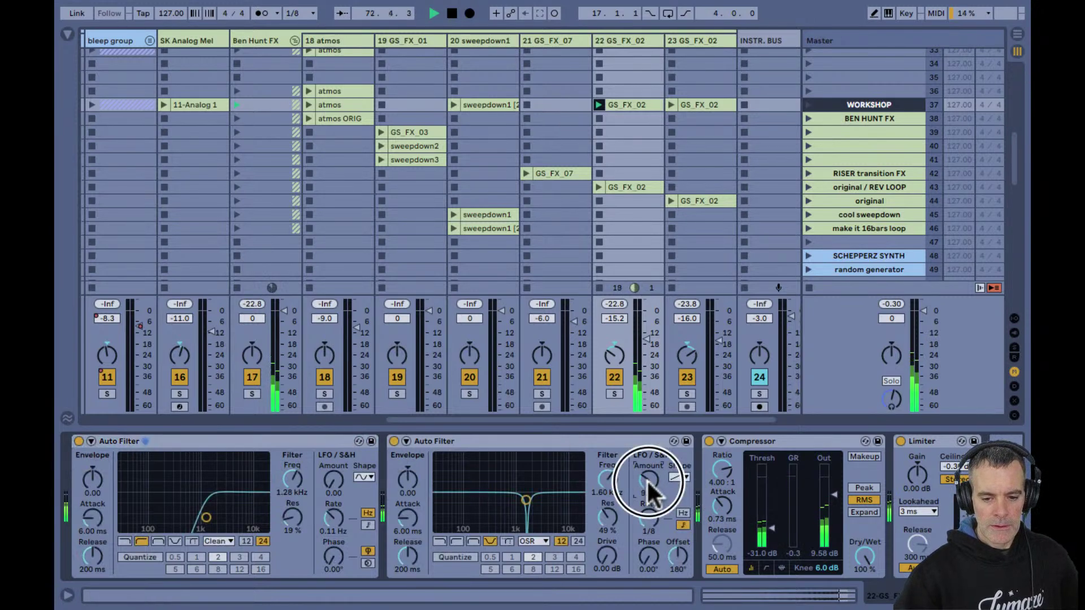
left_click_drag(646, 479, 646, 486)
left_click(394, 440)
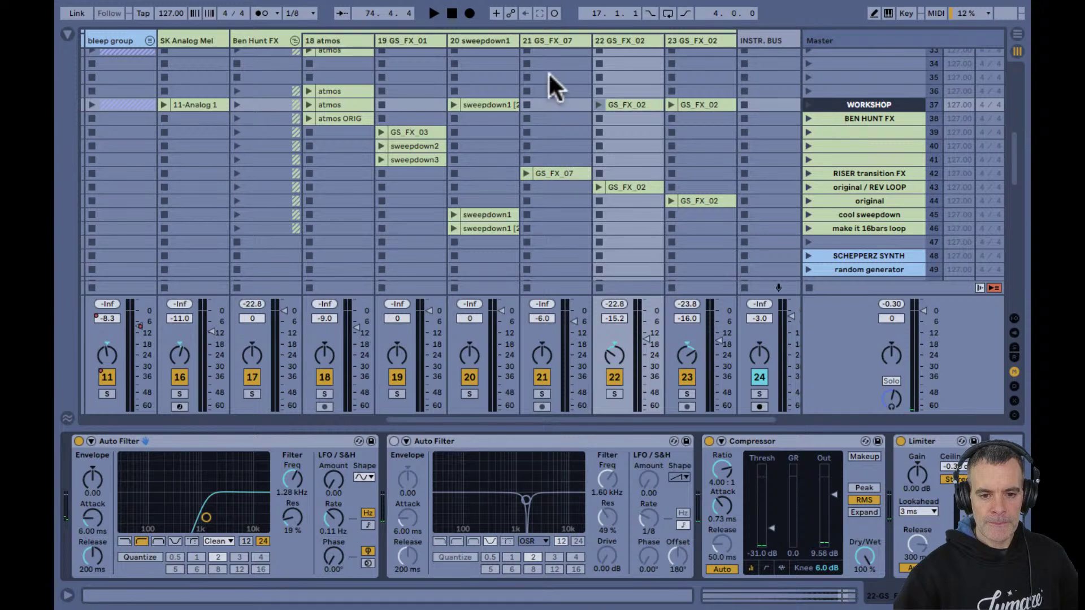
left_click(547, 39)
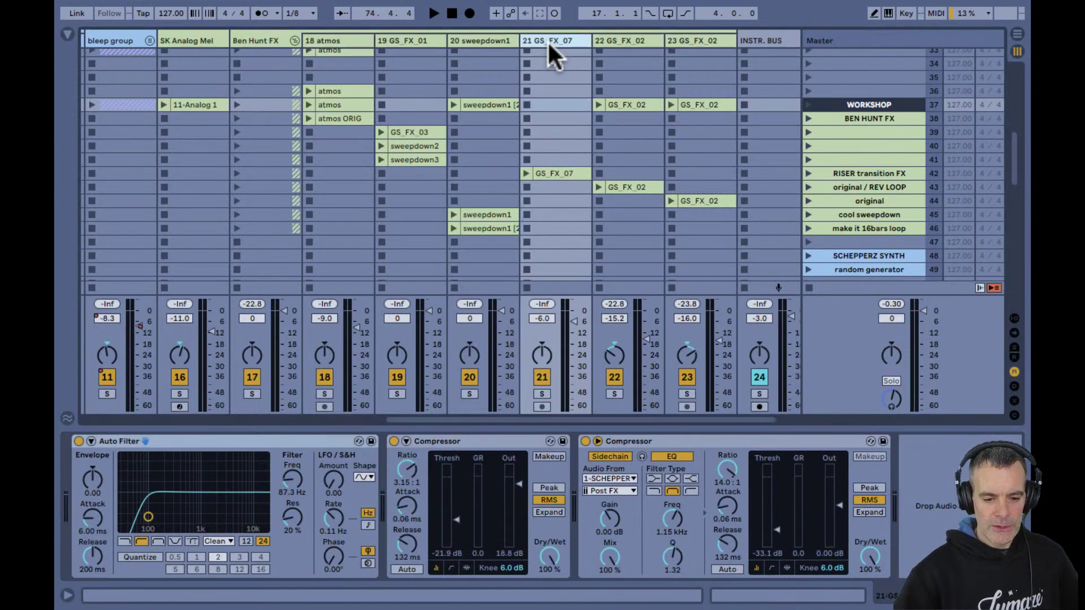
key("Left")
key("Left")
key("Left")
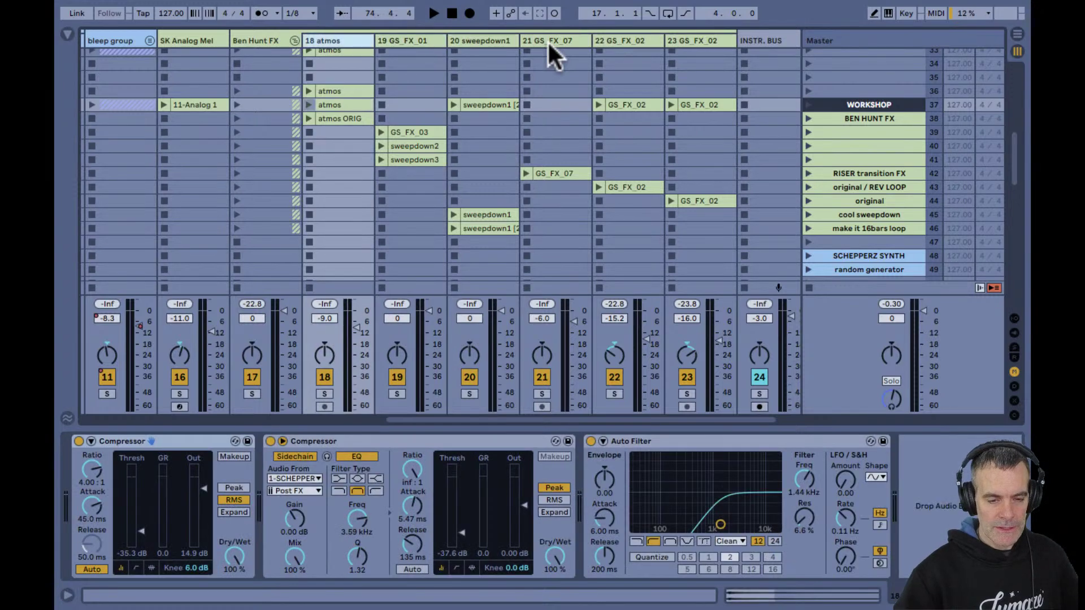
key("Left")
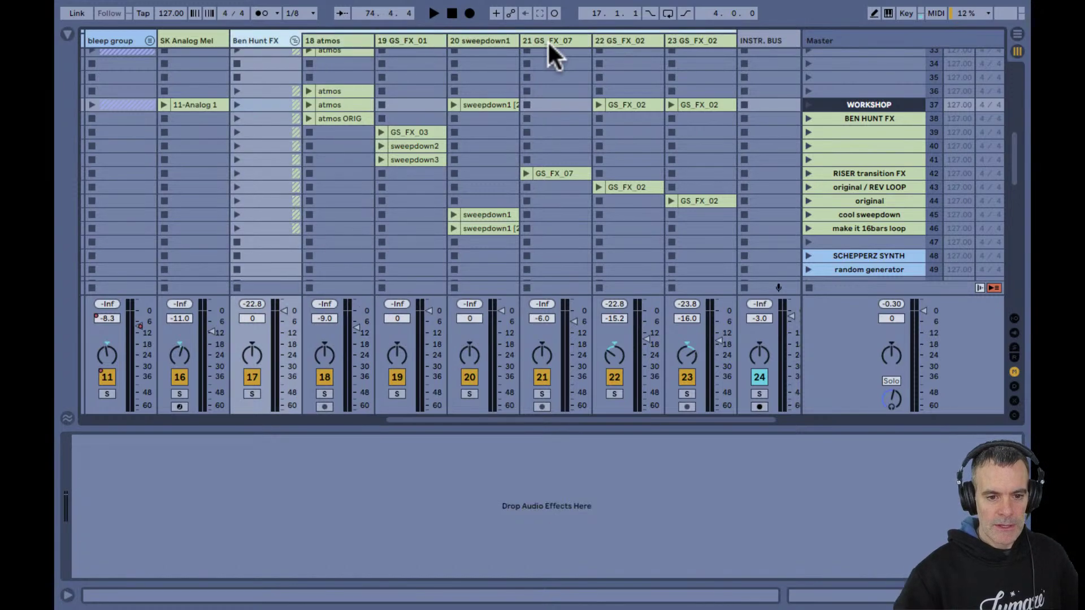
left_click(294, 40)
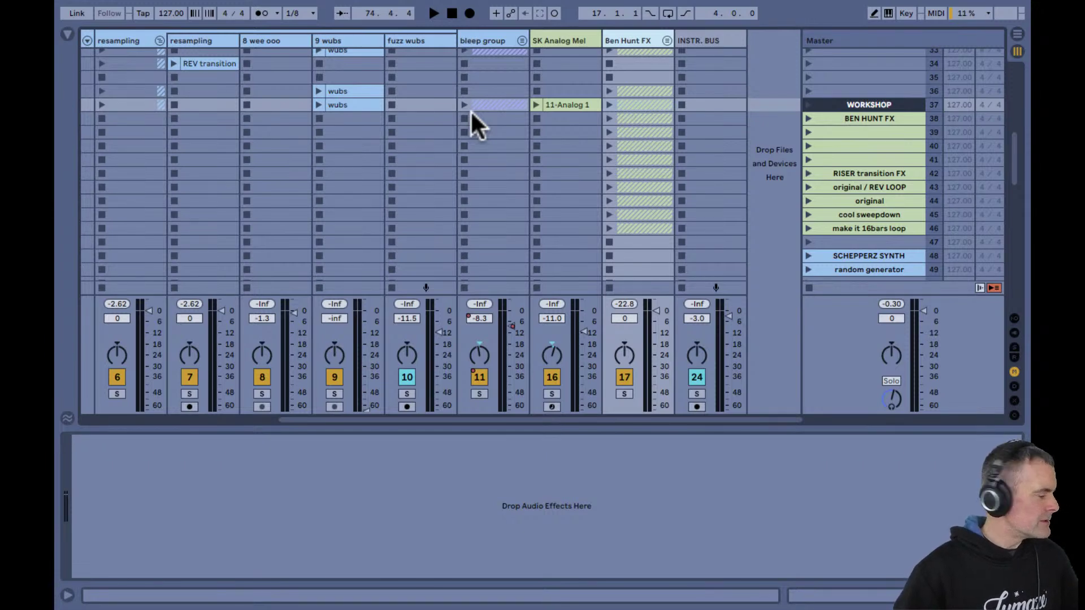
Audition the wee ooo clip in the wee-ooo row with track 8's Auto Filter off and on, and stop the track
scroll(540, 127, "left", 5)
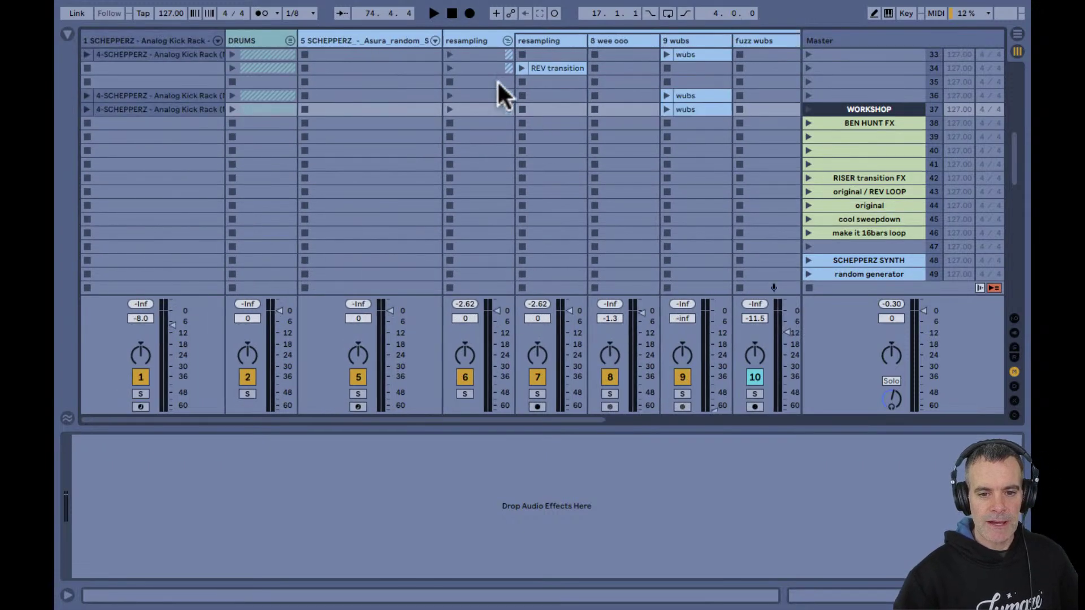
scroll(524, 100, "up", 10)
scroll(523, 100, "right", 3)
scroll(523, 100, "right", 2)
scroll(524, 100, "down", 15)
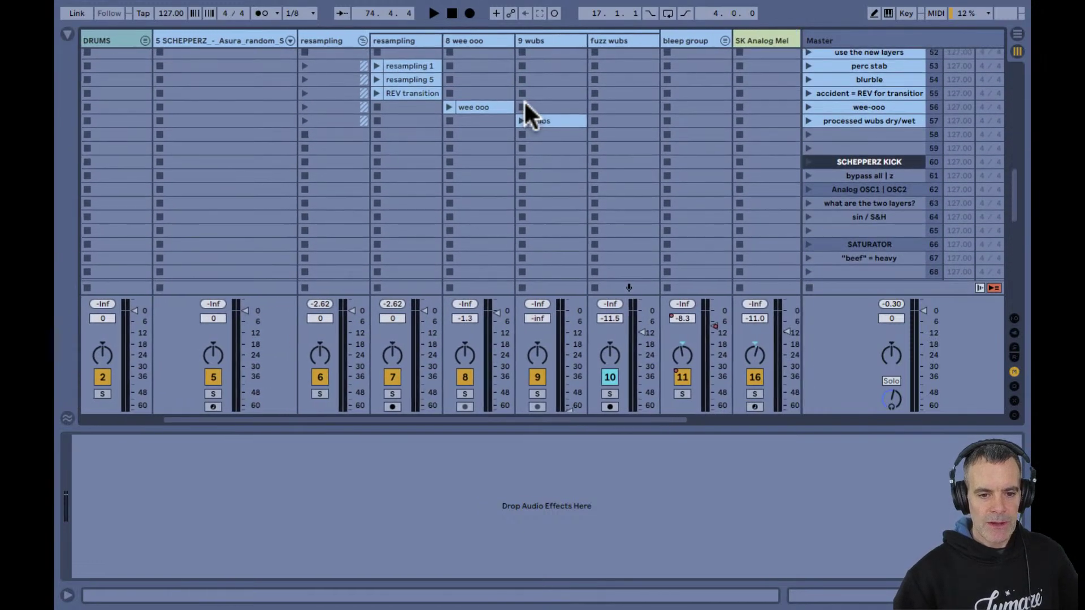
left_click(469, 108)
left_click(448, 107)
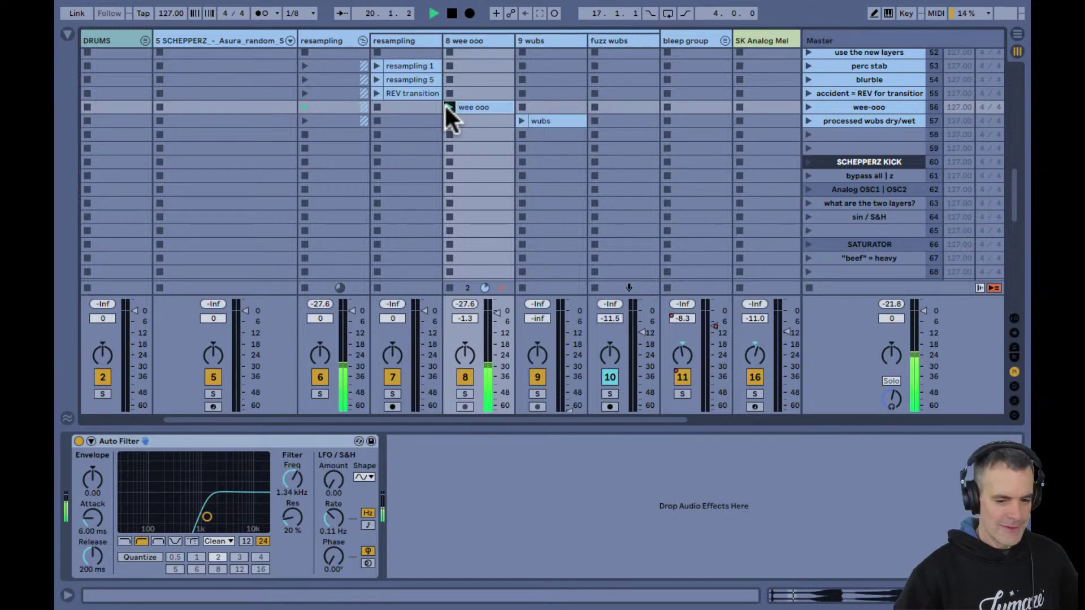
left_click(79, 441)
left_click(78, 441)
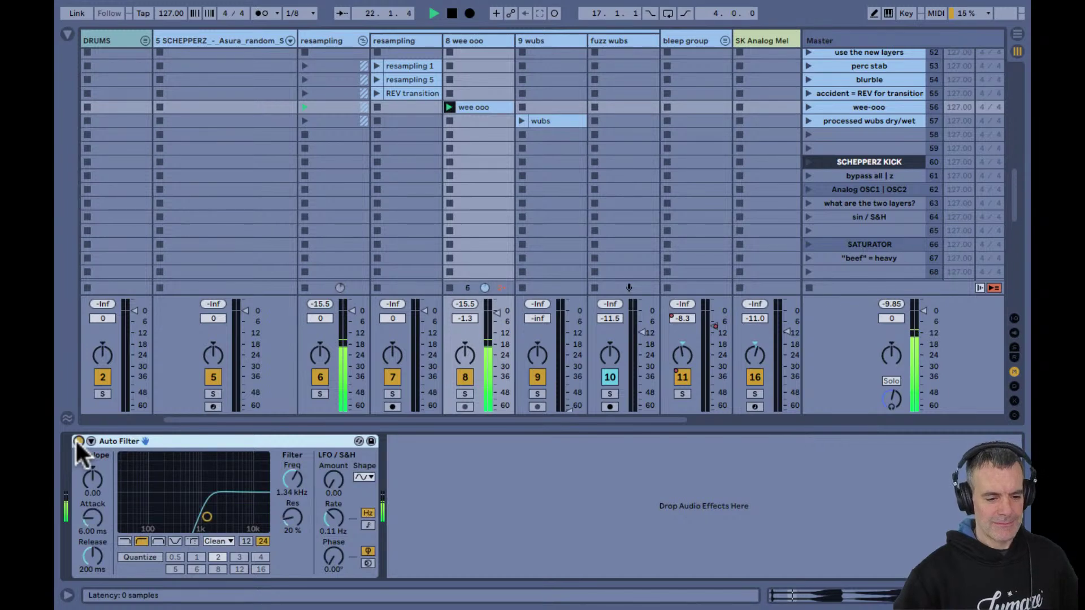
left_click(449, 120)
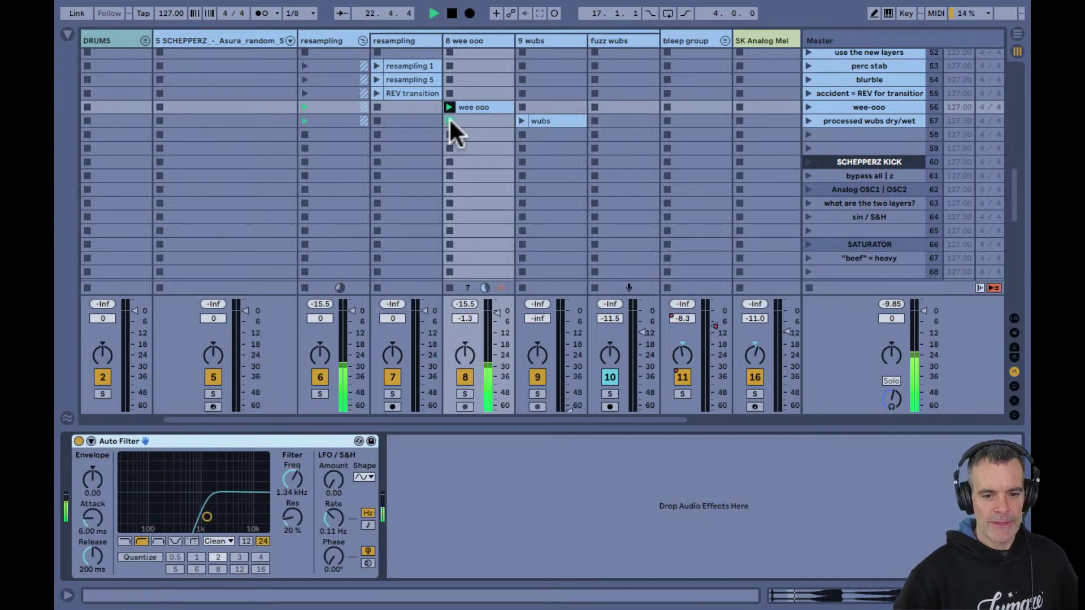
Launch the wubs clip in the processed wubs dry/wet row and select track 9 wubs to show its devices
left_click(522, 119)
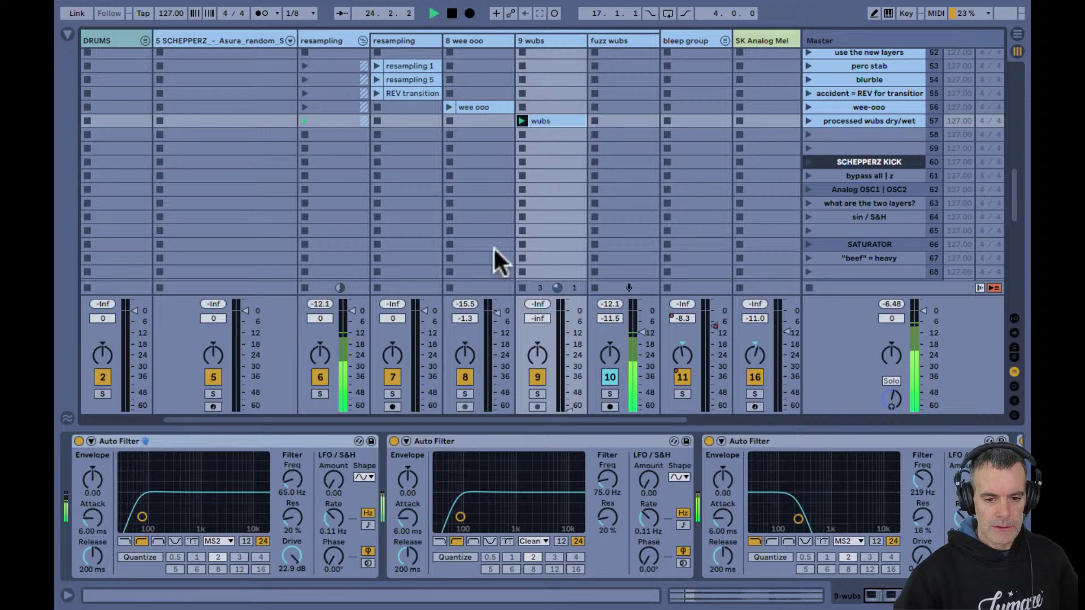
left_click(535, 170)
left_click(546, 37)
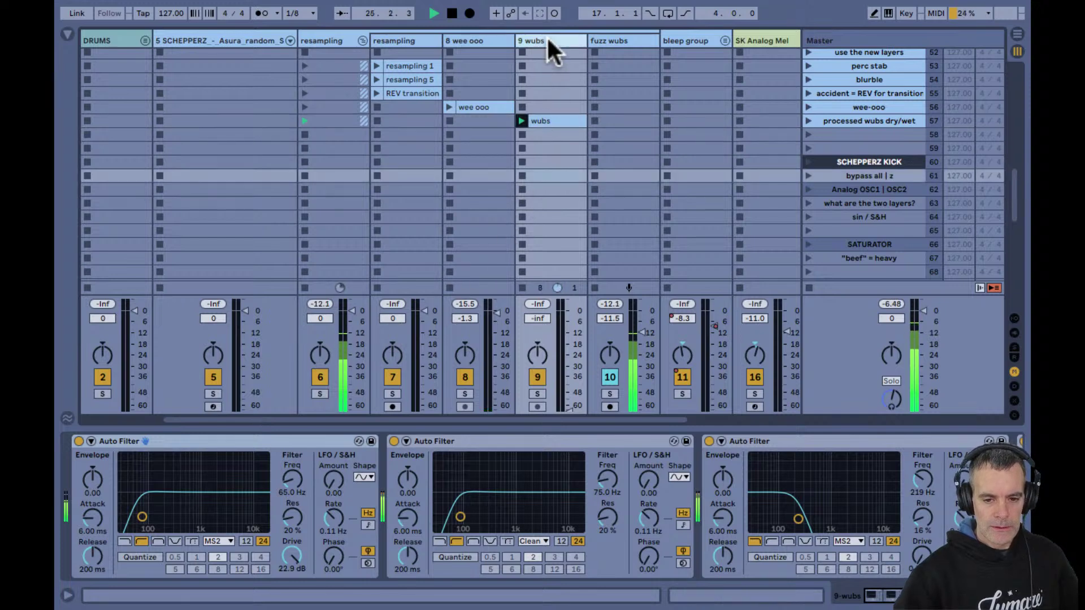
Show the input/output section, deactivate track 10 fuzz wubs, and raise track 9 wubs' volume to -12.8 dB to hear it dry
left_click(535, 122)
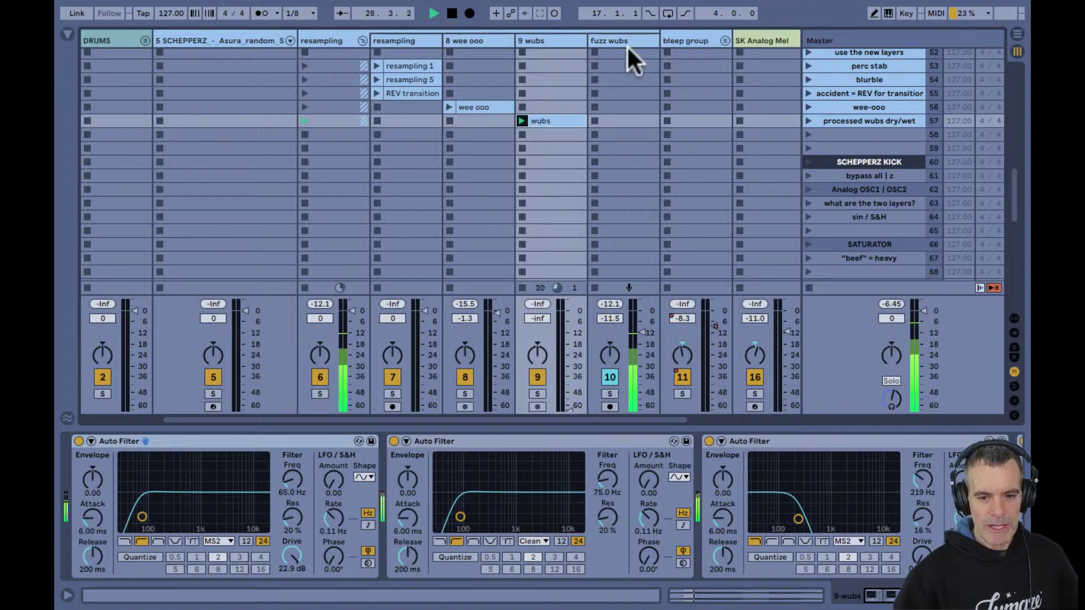
key("ctrl+alt+i")
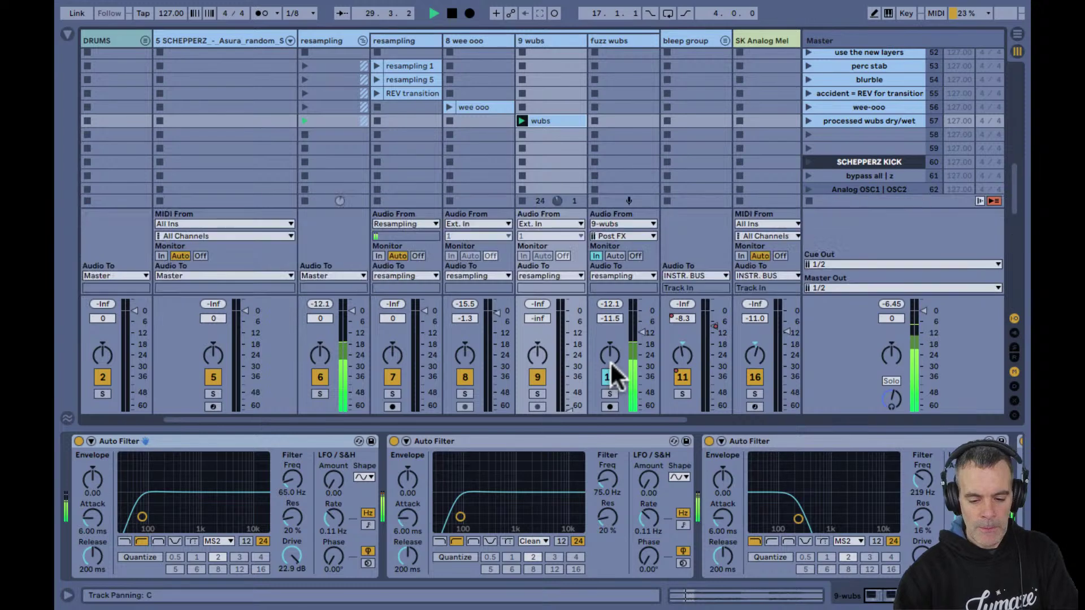
left_click(610, 377)
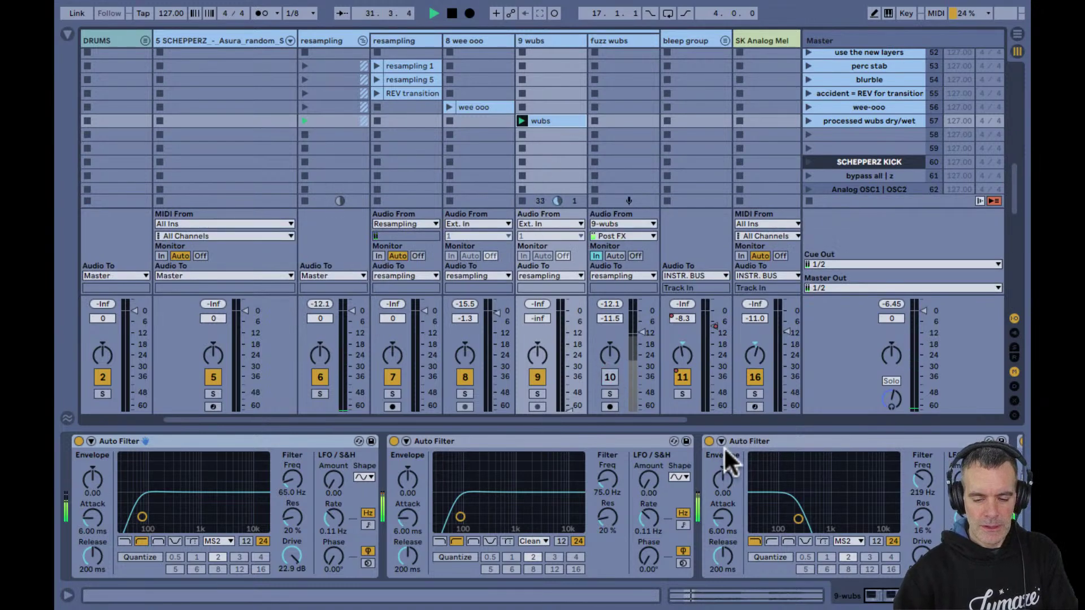
left_click(741, 436)
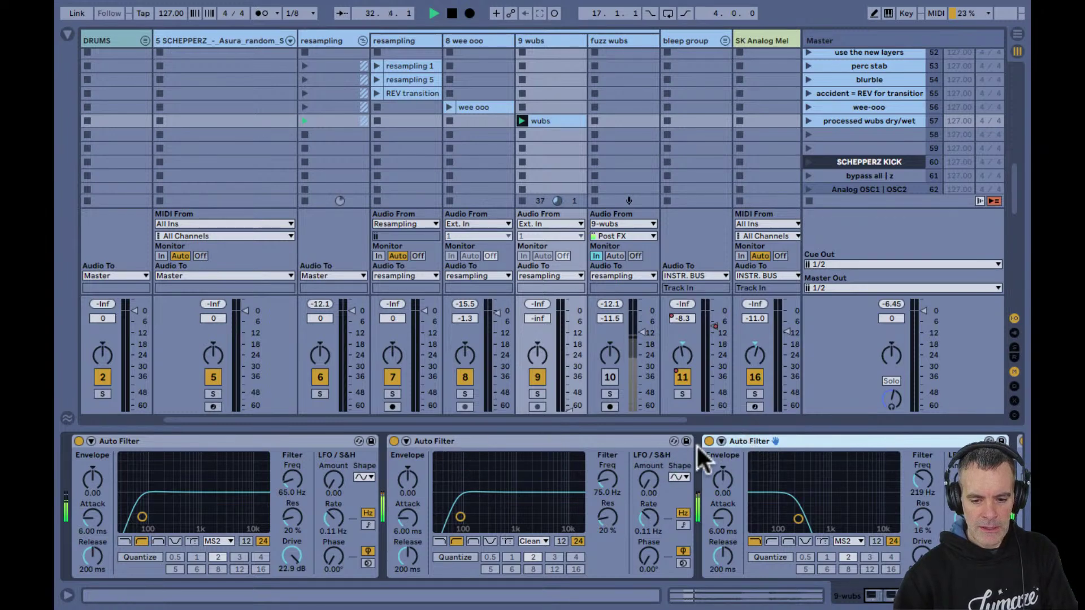
left_click(568, 381)
scroll(568, 381, "up", 10)
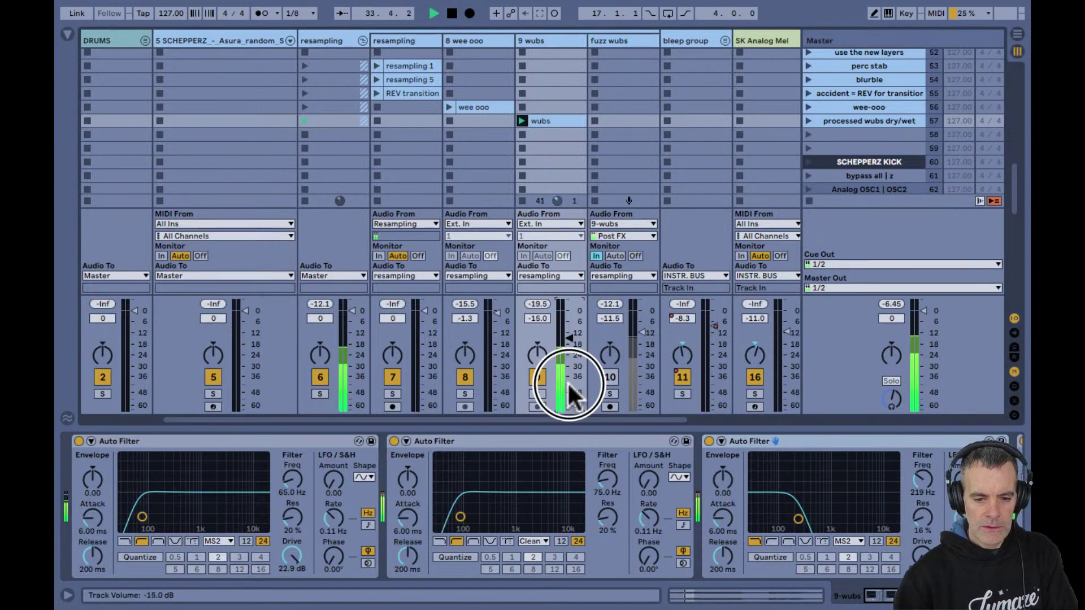
Audition track 9 wubs with its three Auto Filters bypassed, raise its volume to -3.4 dB, and re-enable all three filters
left_click(709, 441)
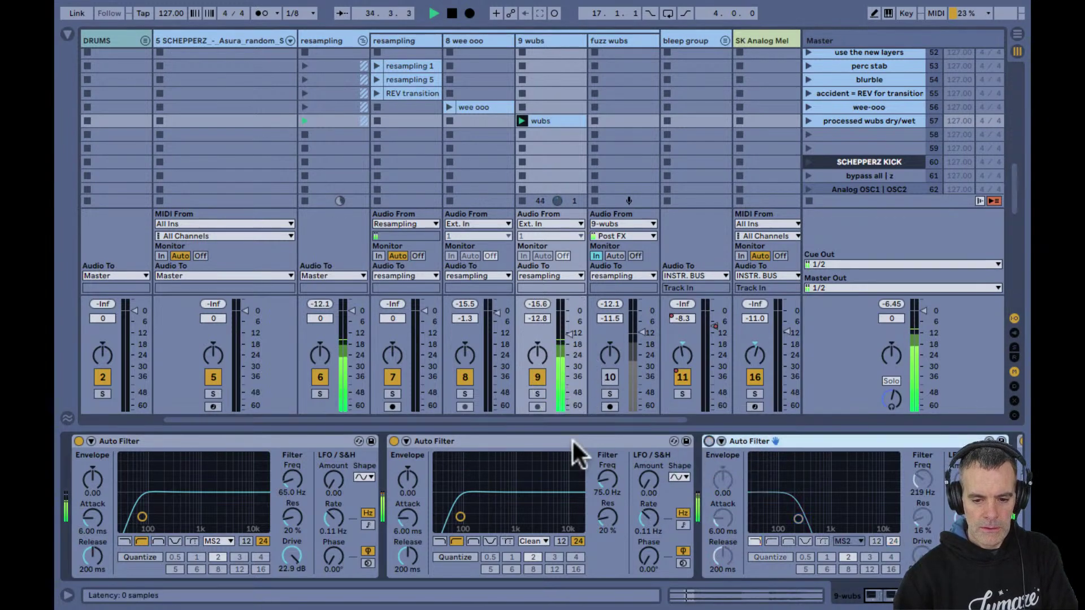
left_click(393, 441)
left_click(77, 441)
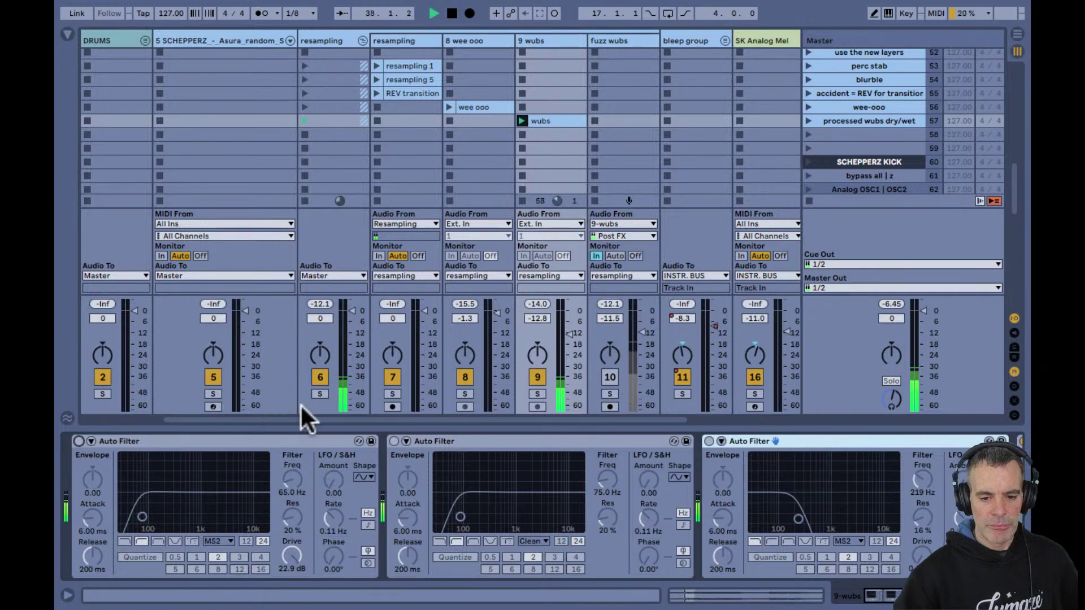
left_click_drag(578, 340, 568, 312)
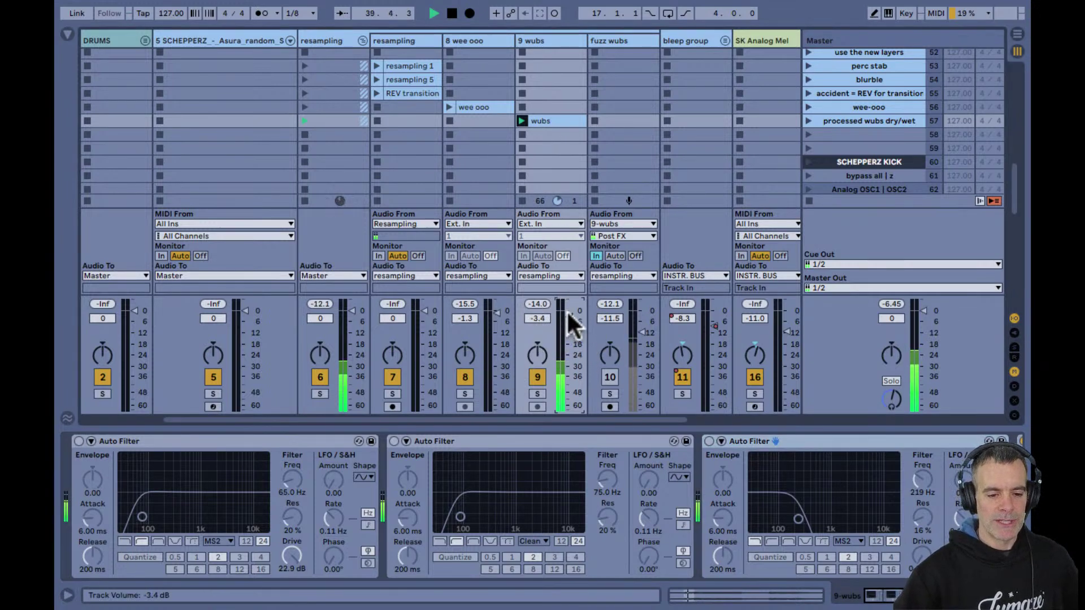
left_click(77, 441)
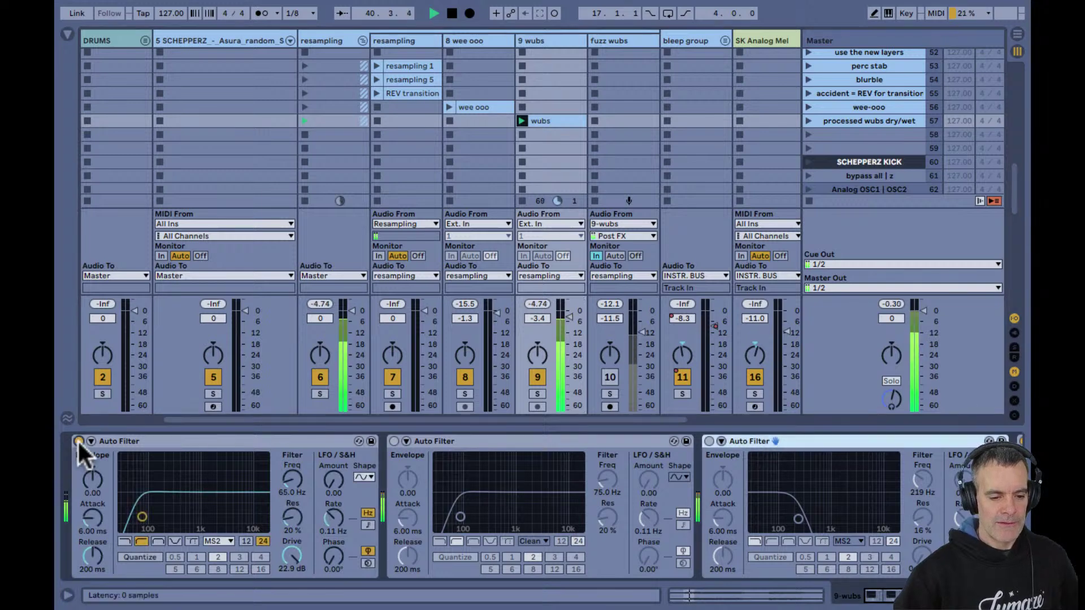
left_click(394, 440)
left_click(708, 440)
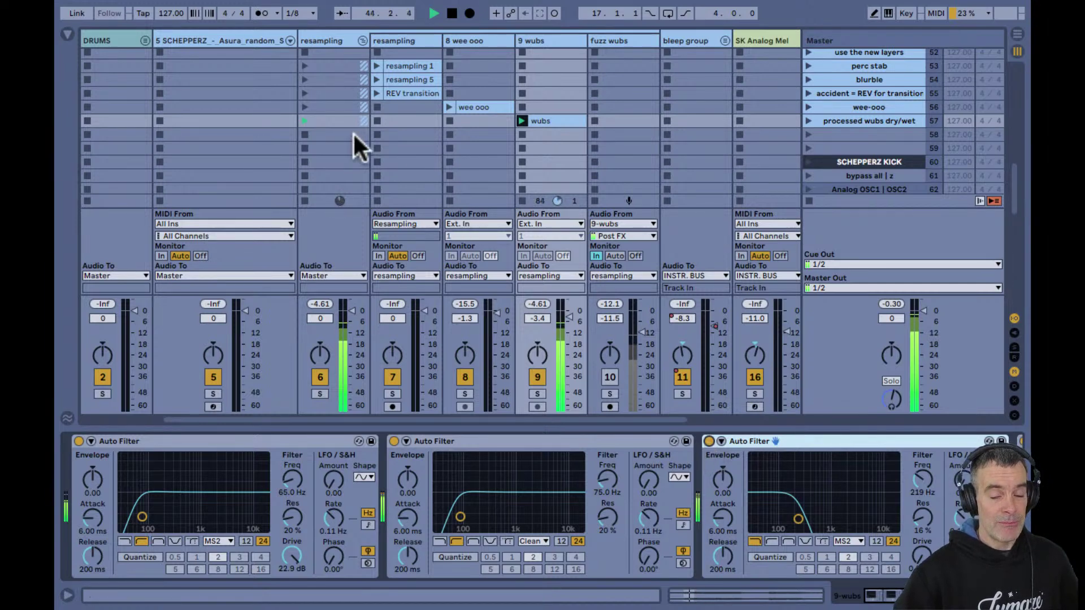
Select track 10 fuzz wubs to show its devices, pull track 9's volume down to -inf, and reactivate track 10
left_click(556, 219)
left_click(554, 217)
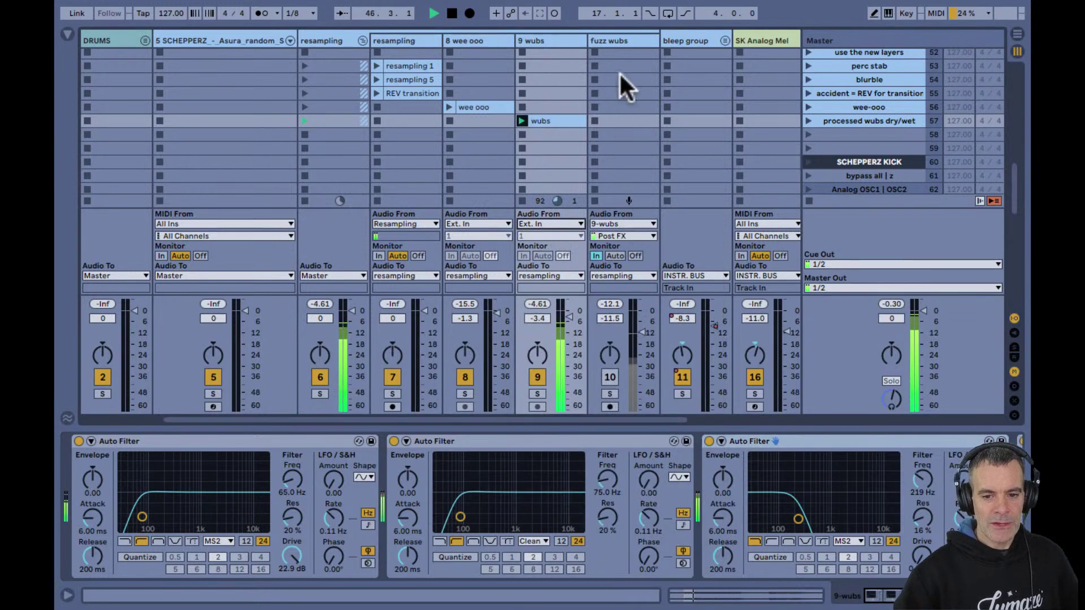
left_click(615, 39)
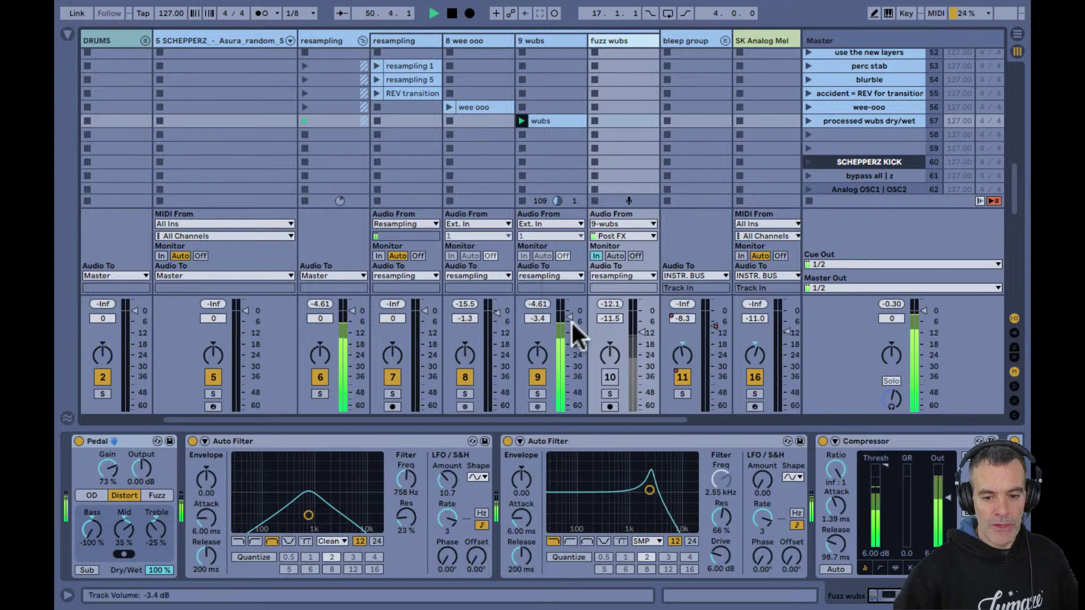
left_click_drag(571, 395, 569, 416)
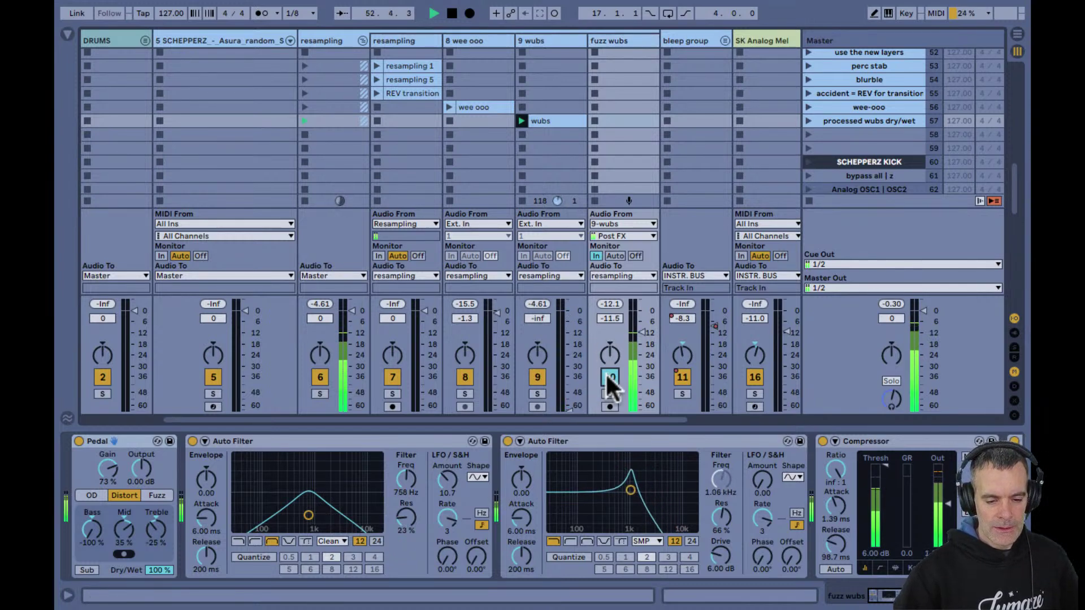
Review the fuzz wubs device chain through to the Glue Compressor and compare the sound with its first Auto Filter and Pedal off and on
scroll(830, 475, "right", 10)
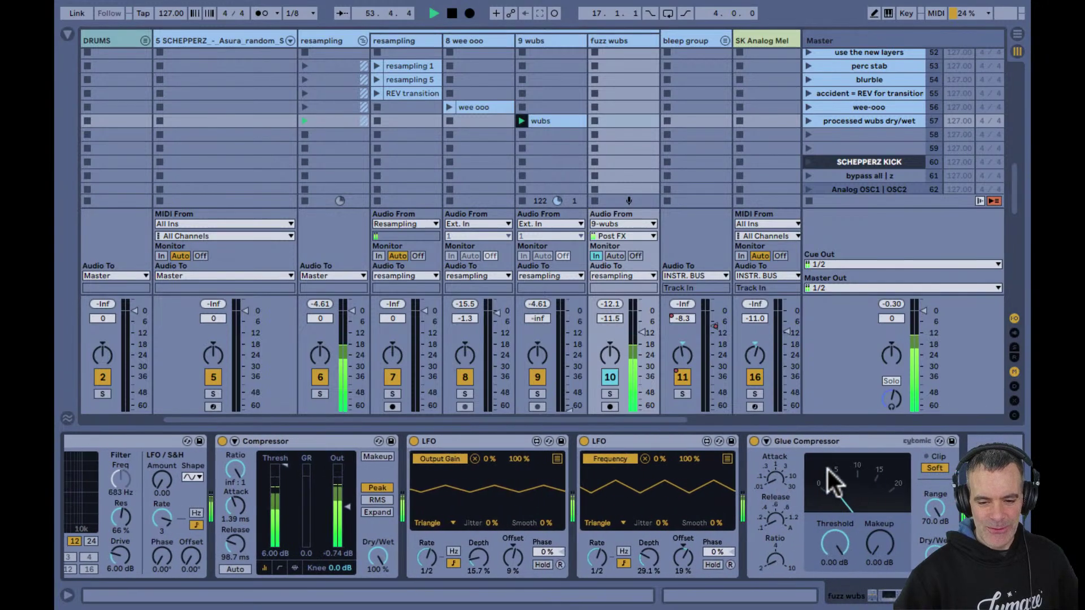
scroll(828, 469, "left", 5)
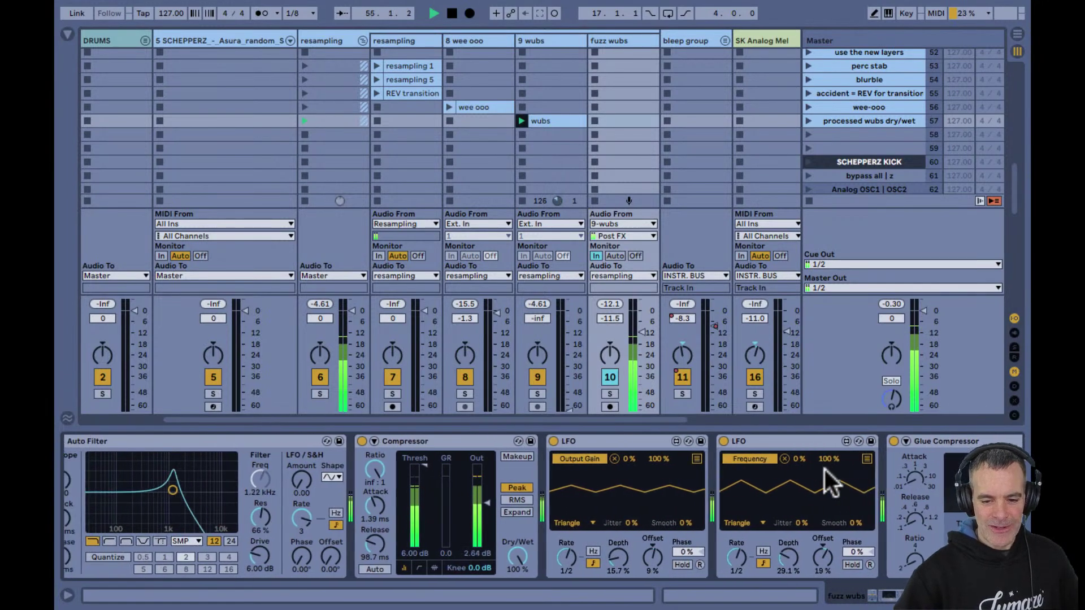
scroll(615, 471, "left", 4)
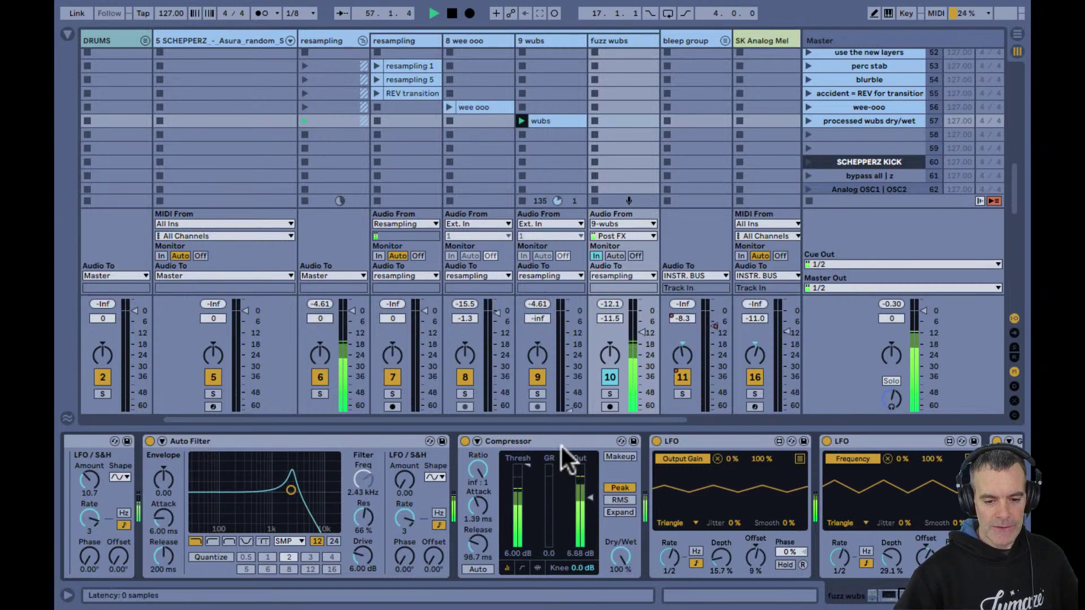
scroll(582, 513, "left", 5)
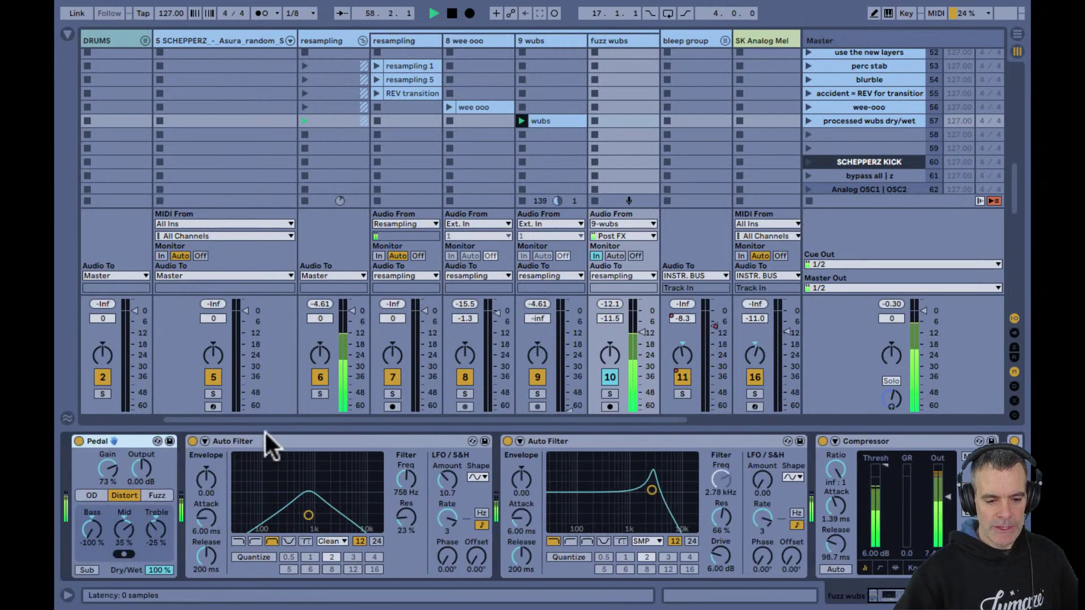
left_click(192, 441)
left_click(192, 441)
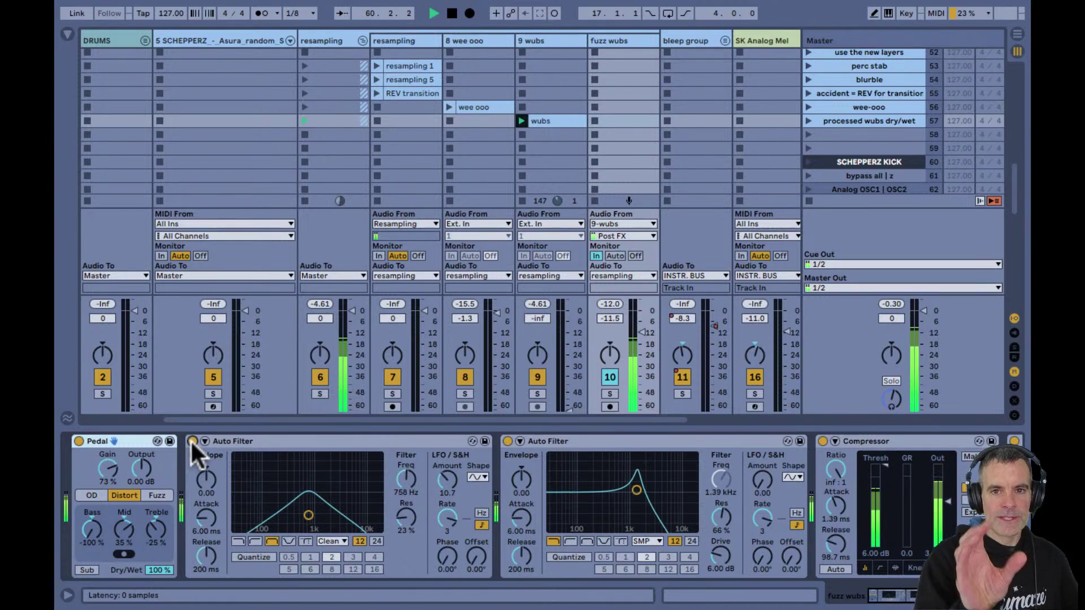
left_click(77, 436)
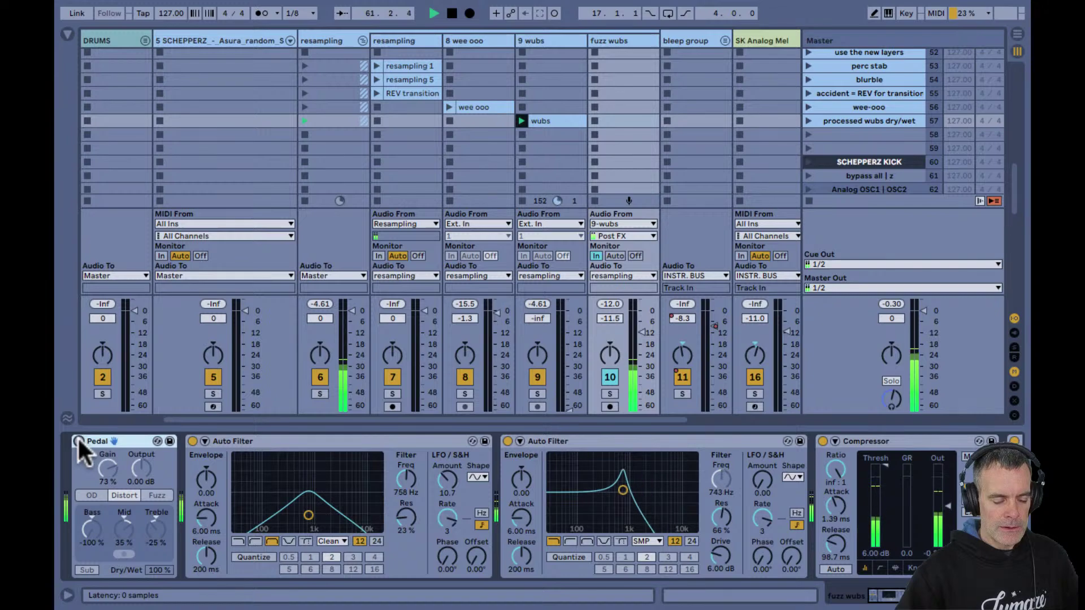
left_click(77, 436)
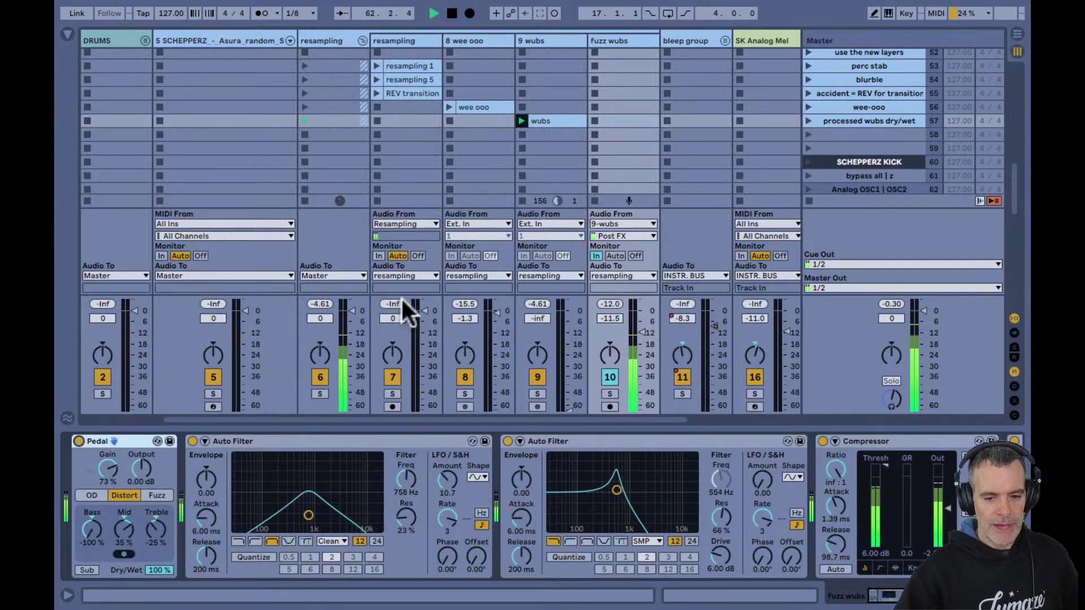
Audition track 1's Analog Kick Rack clip in the WORKSHOP row over the fuzz wubs, stop it, and hide the input/output section
scroll(339, 145, "left", 2)
scroll(130, 145, "up", 6)
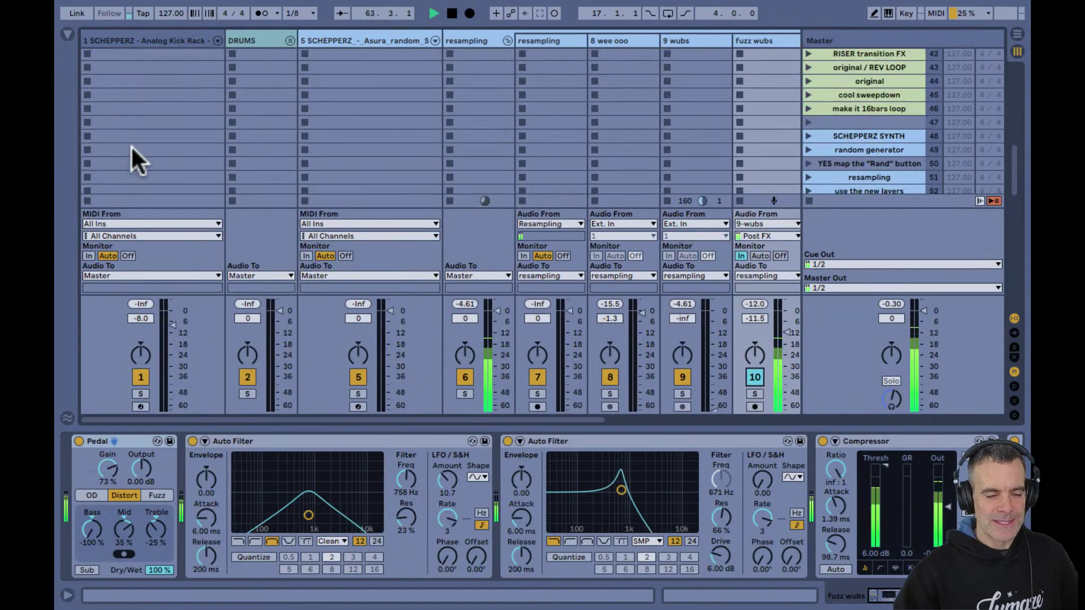
scroll(131, 144, "up", 5)
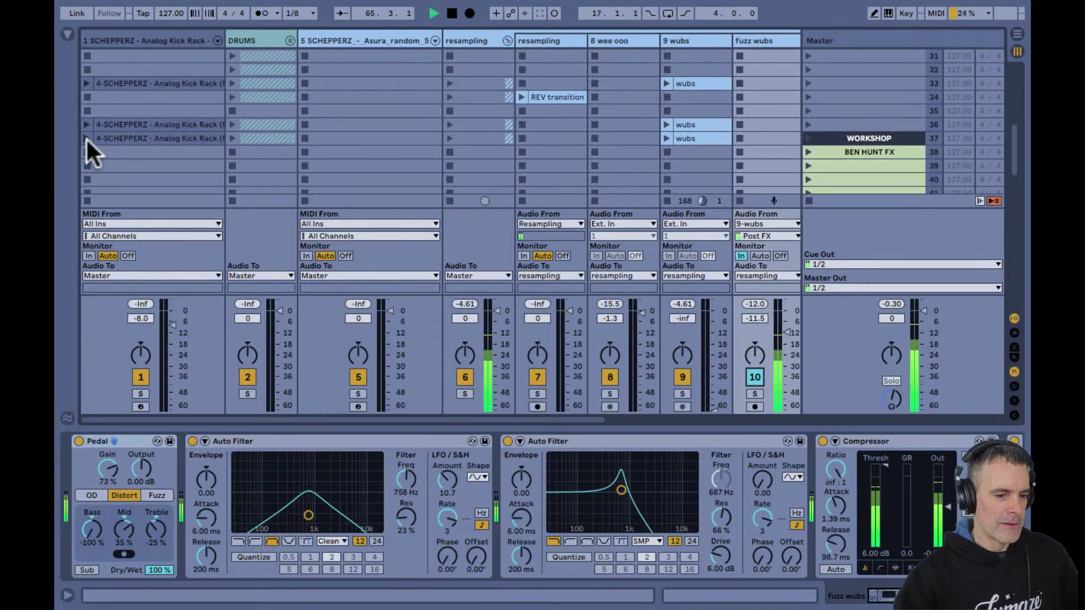
left_click(86, 138)
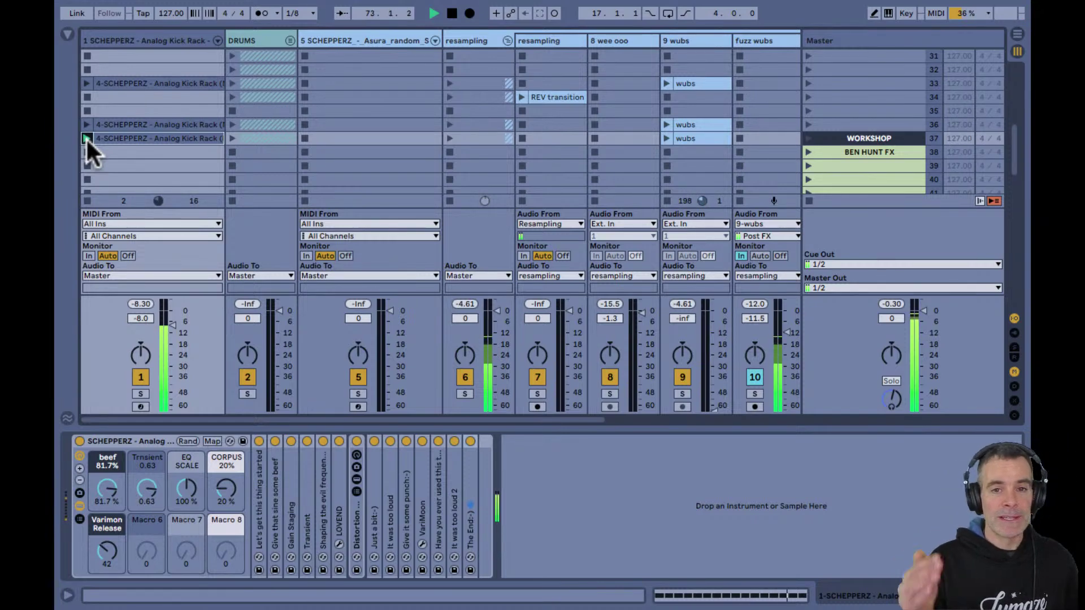
key("space")
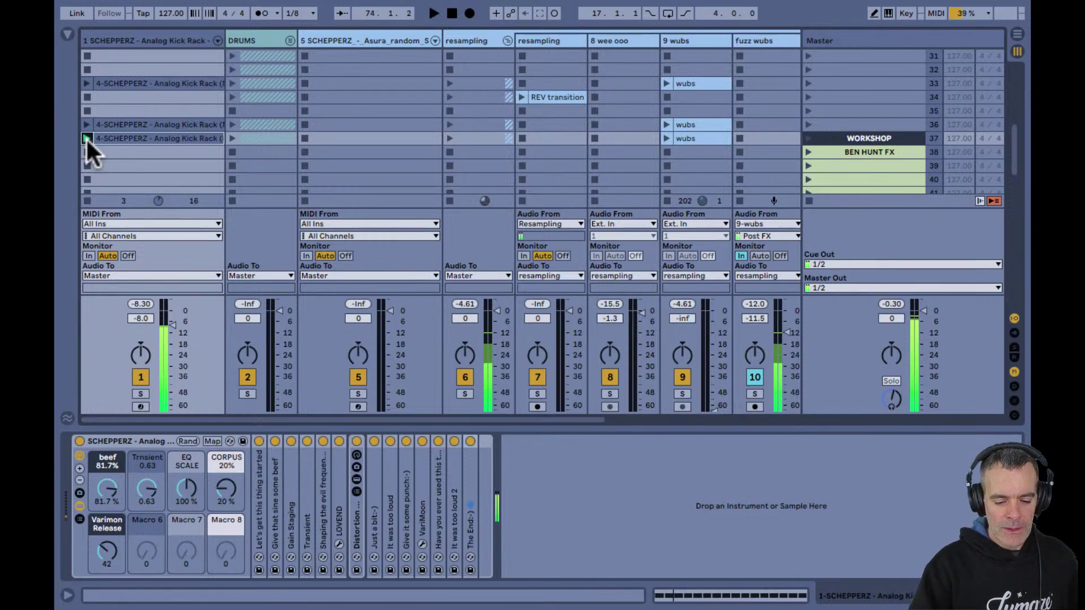
key("alt+super+i")
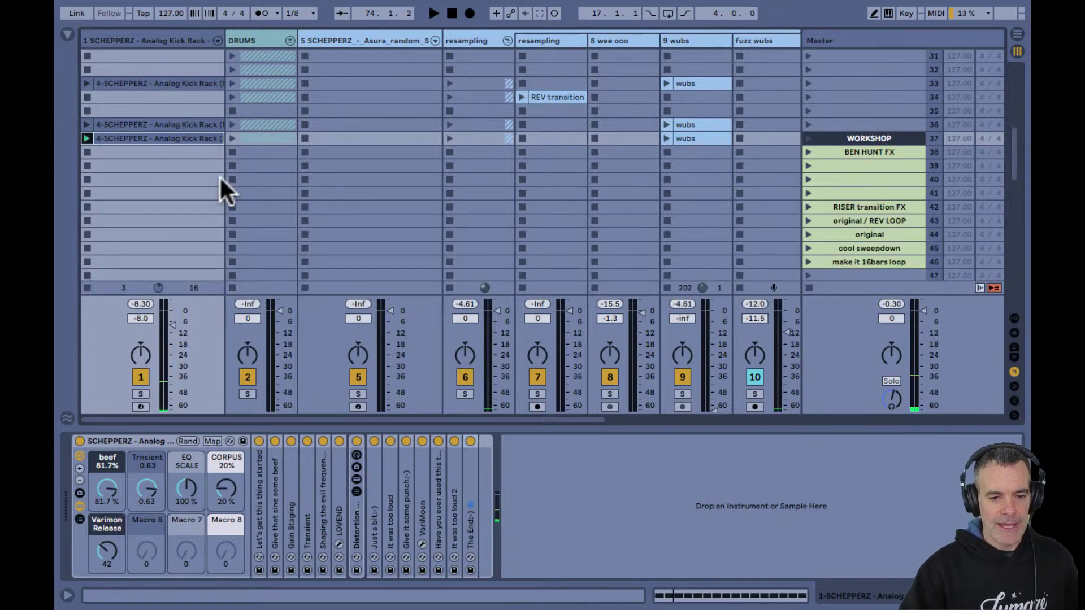
left_click(87, 274)
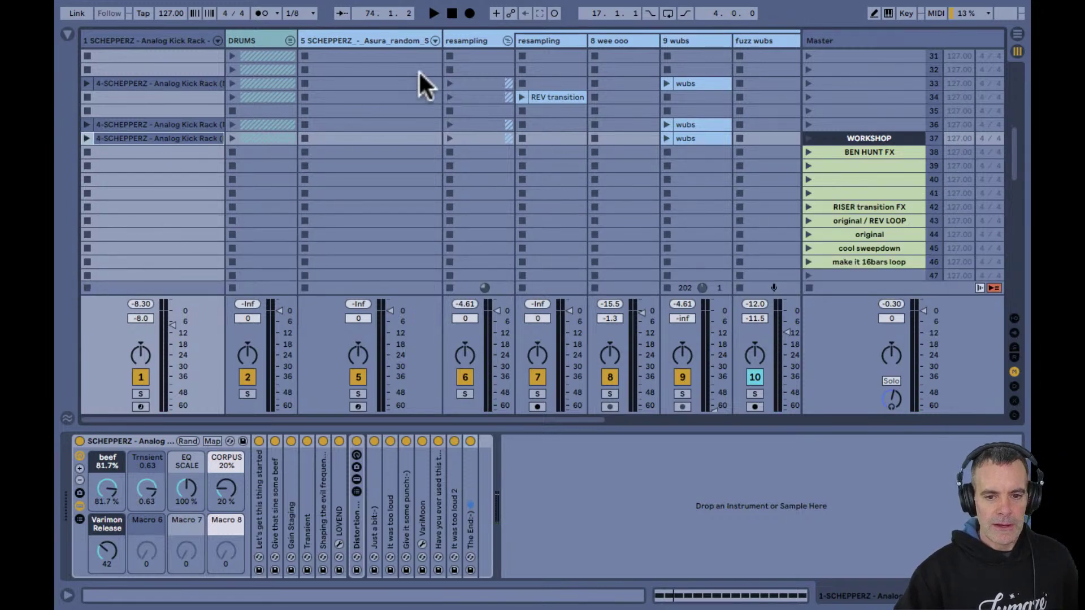
Collapse the resampling group and expand the bleep group to show its tracks
scroll(480, 92, "right", 5)
scroll(480, 93, "up", 2)
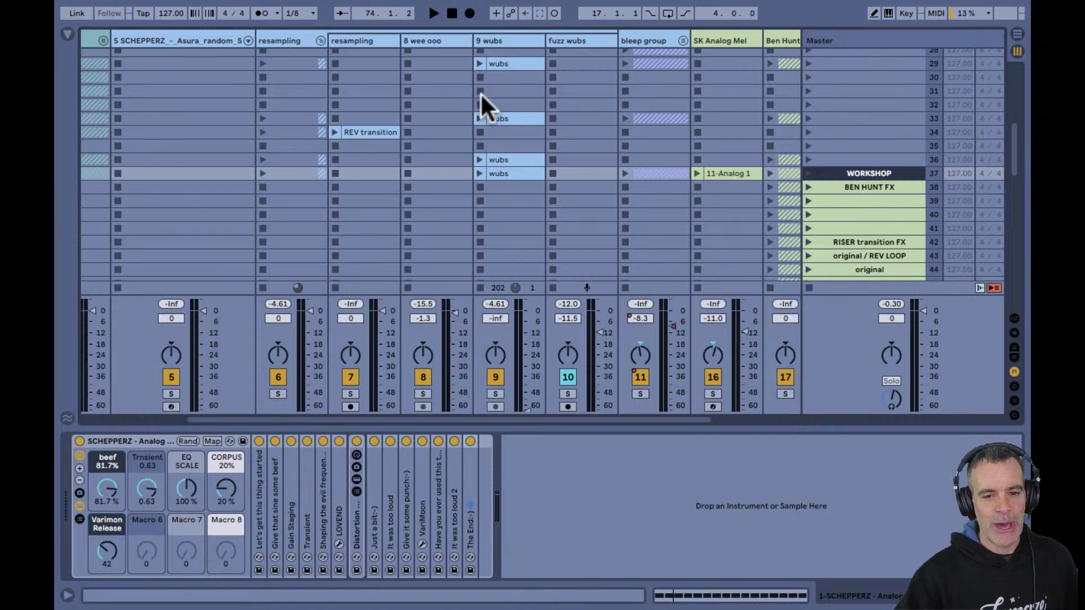
scroll(480, 92, "right", 2)
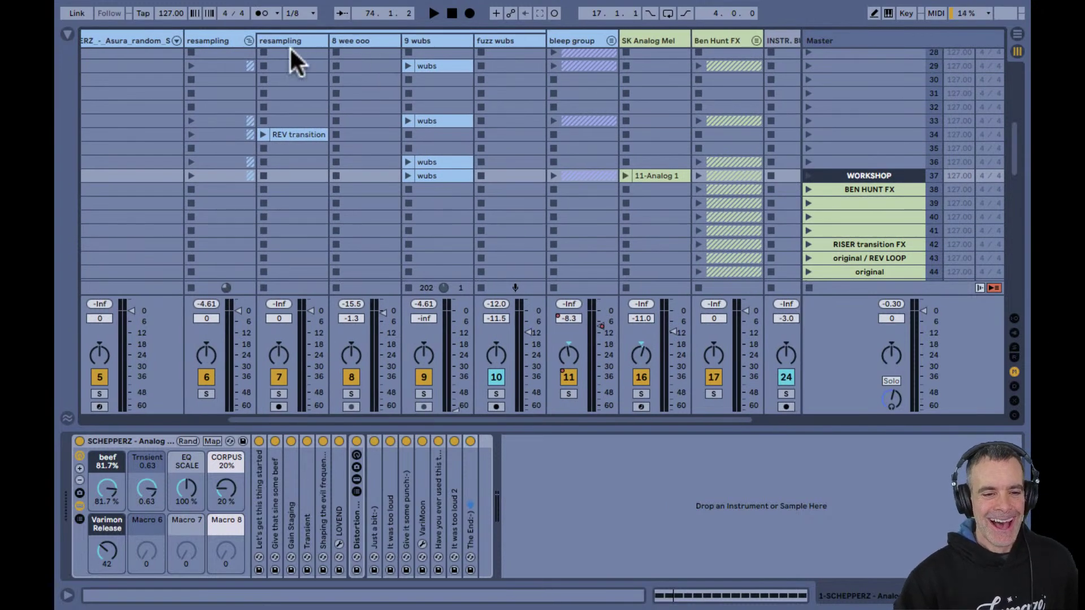
left_click(248, 40)
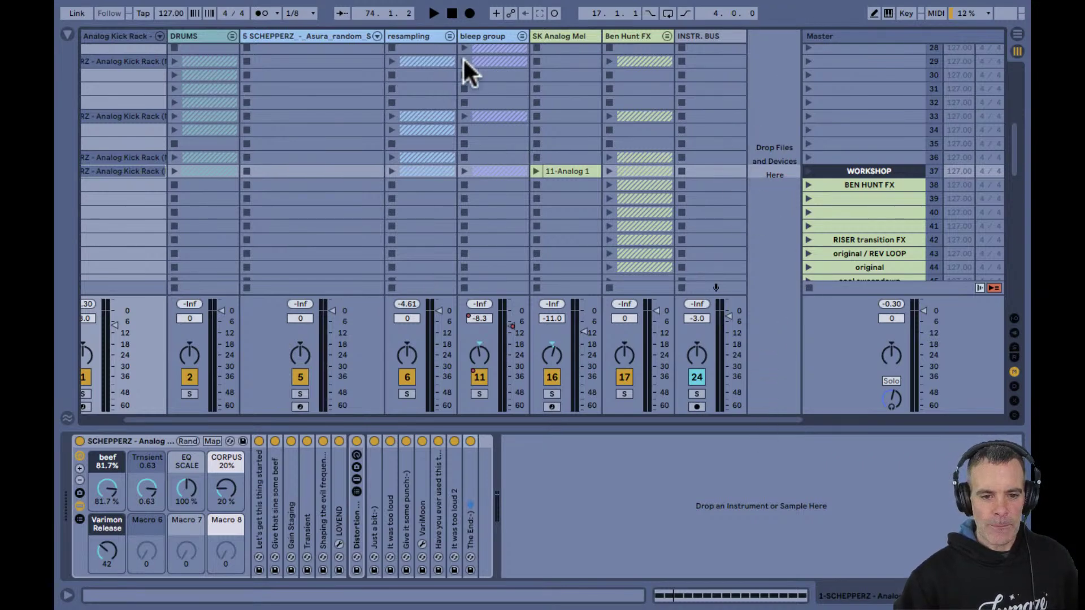
left_click(522, 36)
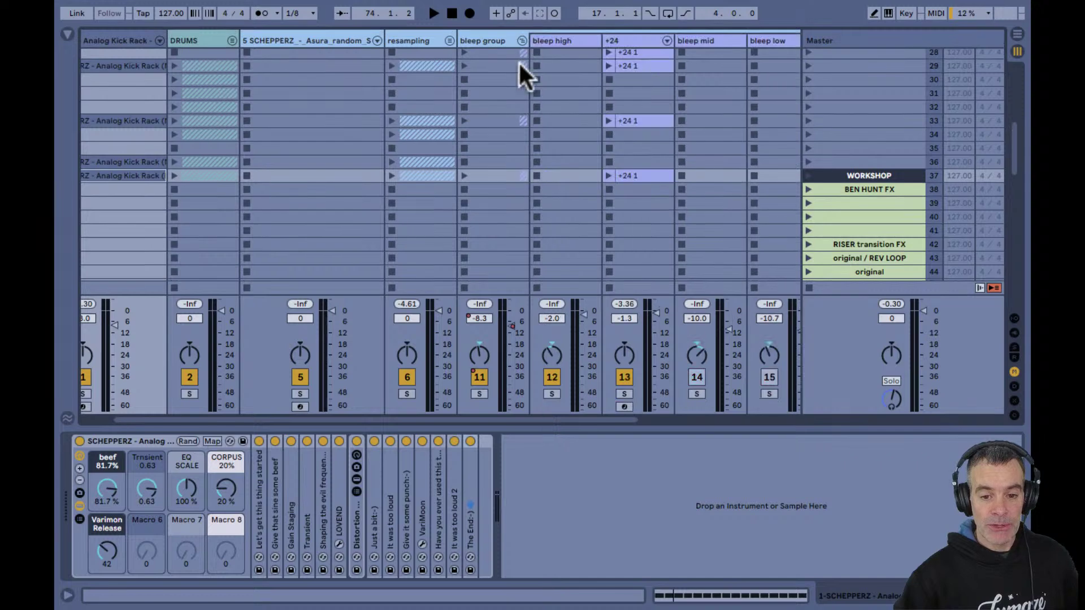
Audition the +24 1 clip in the WORKSHOP row, examine its Arpeggiator, slice rack and Slice 5 sample, and stop the clip
scroll(565, 142, "up", 5)
scroll(565, 141, "right", 3)
scroll(565, 142, "down", 5)
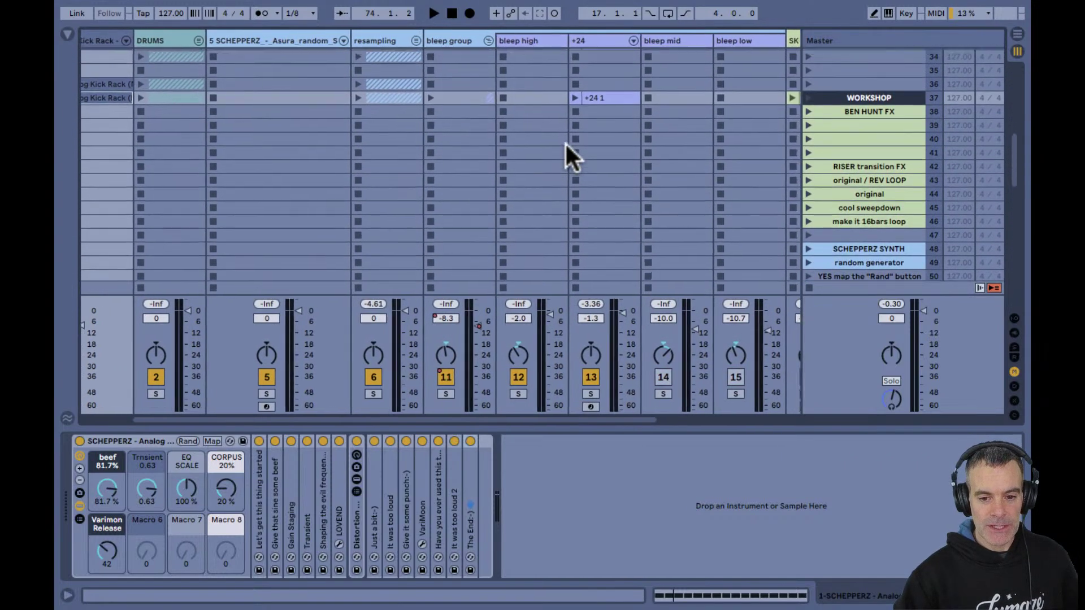
scroll(565, 141, "up", 5)
scroll(566, 145, "up", 3)
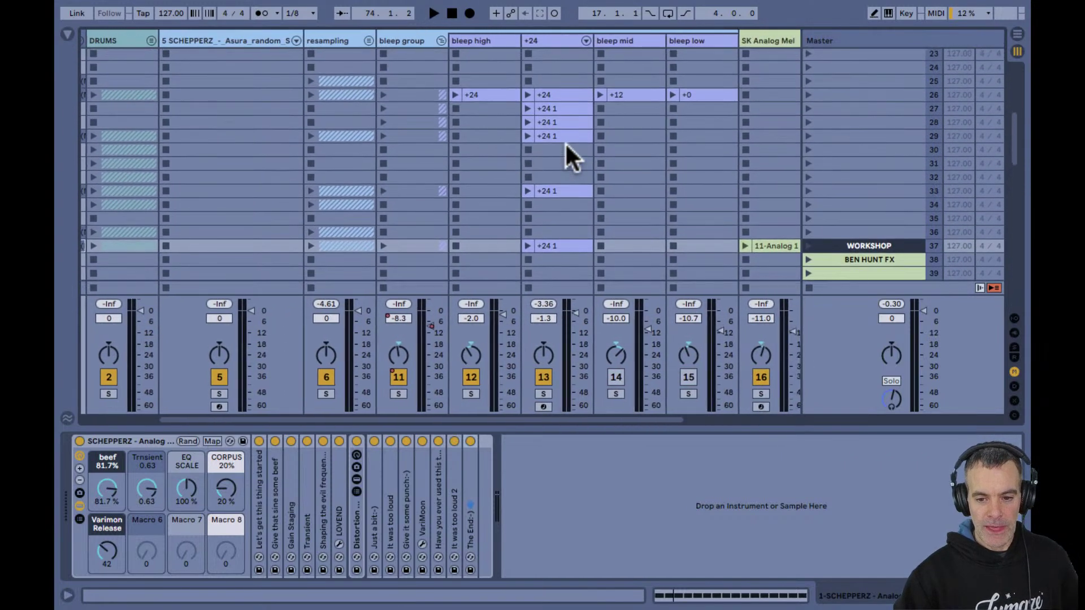
left_click(527, 245)
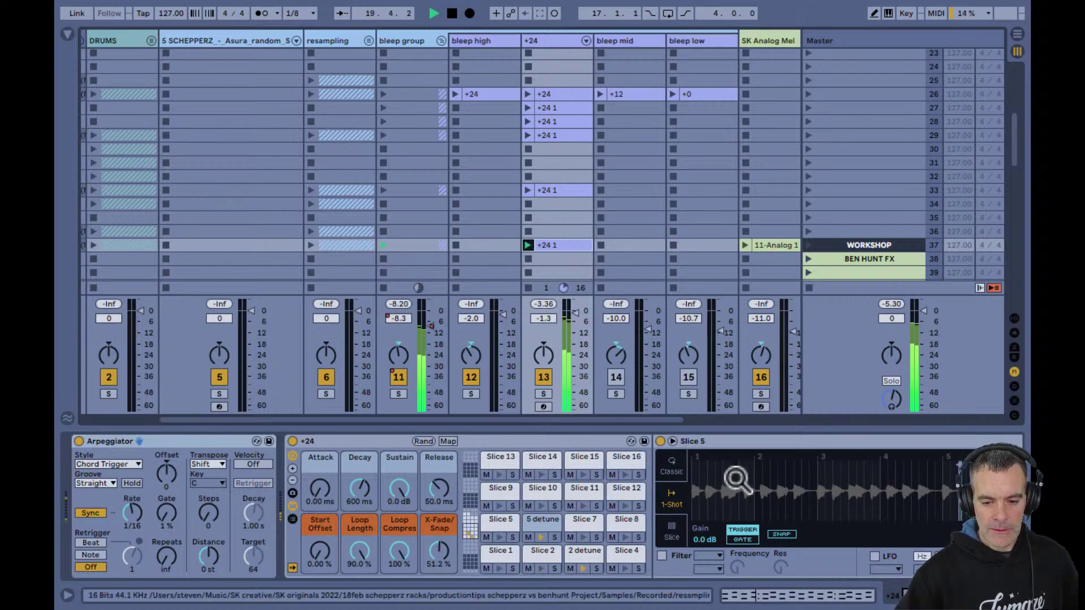
scroll(737, 480, "right", 5)
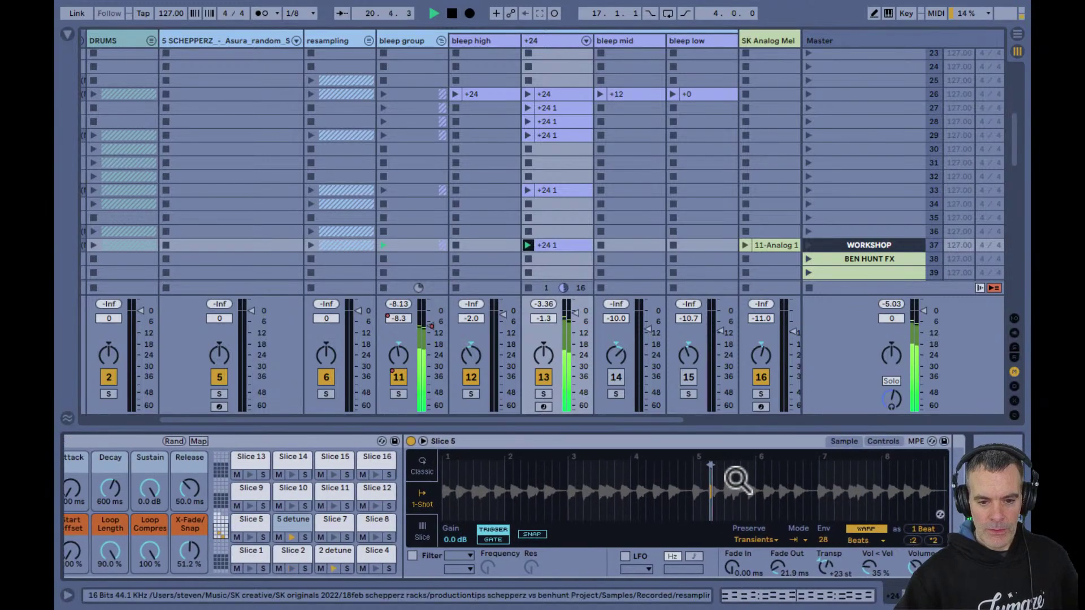
left_click(528, 232)
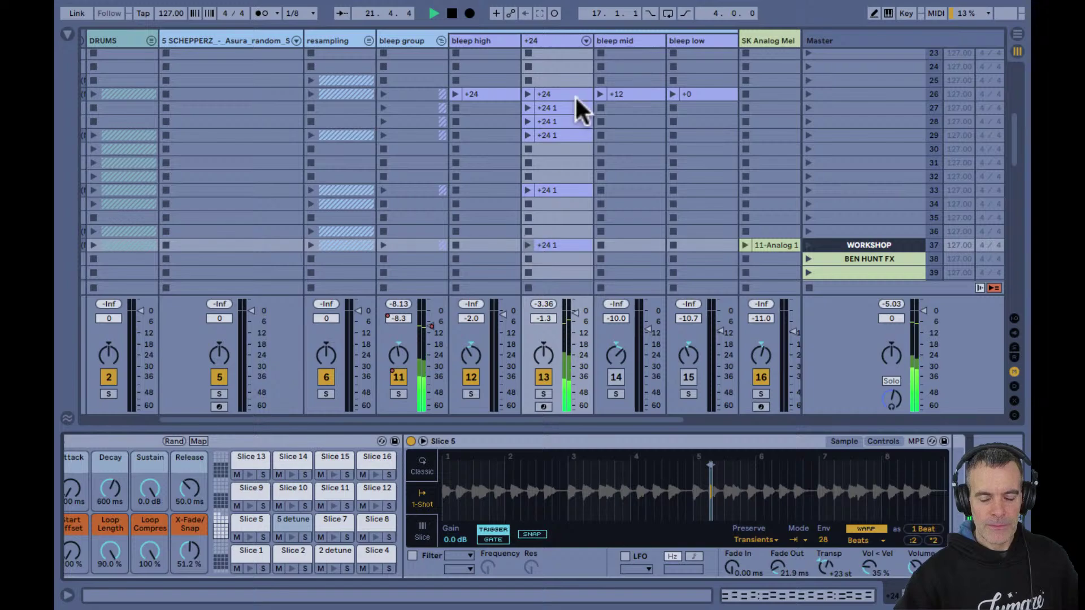
Audition the bleep high track's +24 clip, examine its warped sample waveform, and stop the clip
left_click(494, 92)
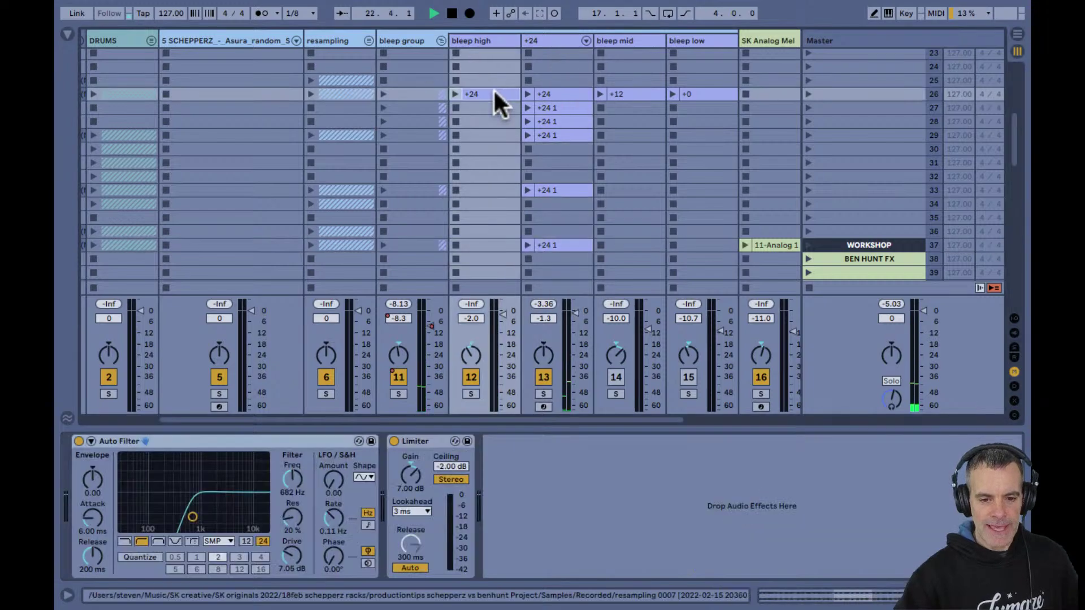
left_click(454, 93)
key("shift+Tab")
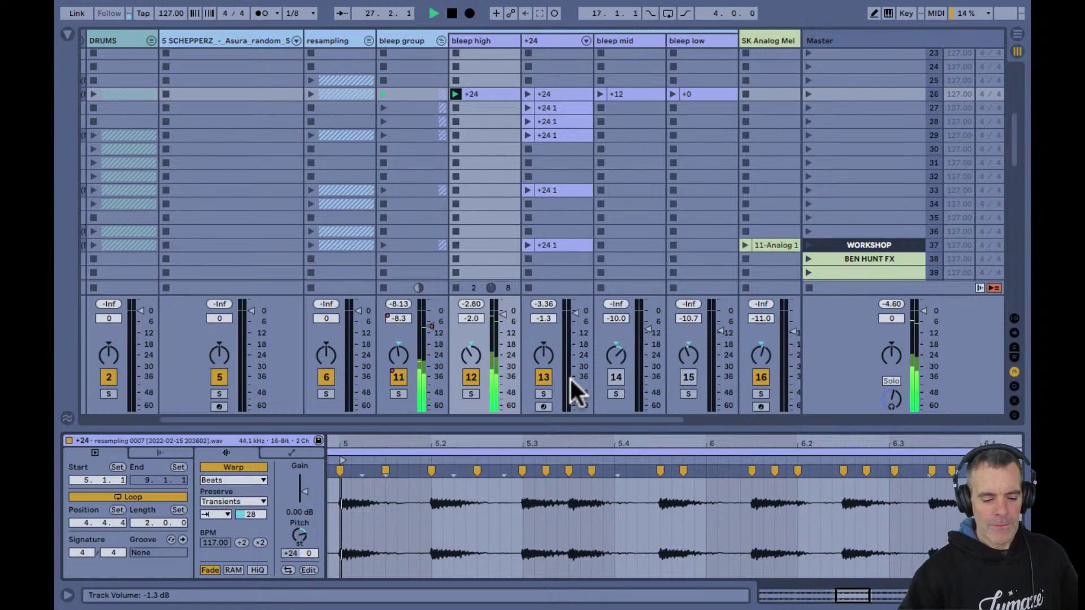
key("ctrl+alt+s")
key("ctrl+alt+s")
key("shift+Tab")
key("shift+Tab")
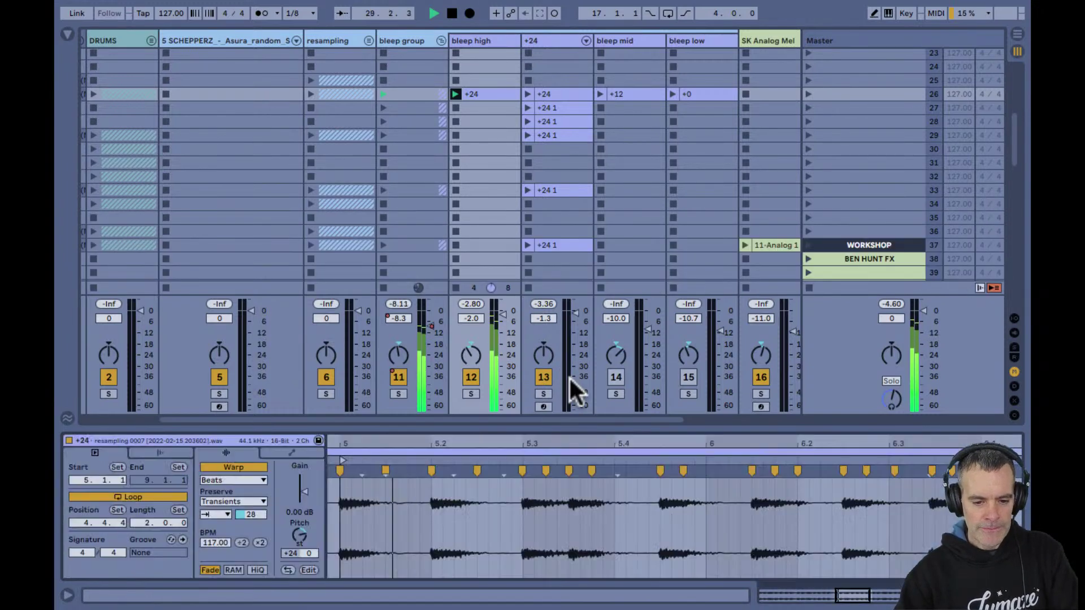
left_click(456, 272)
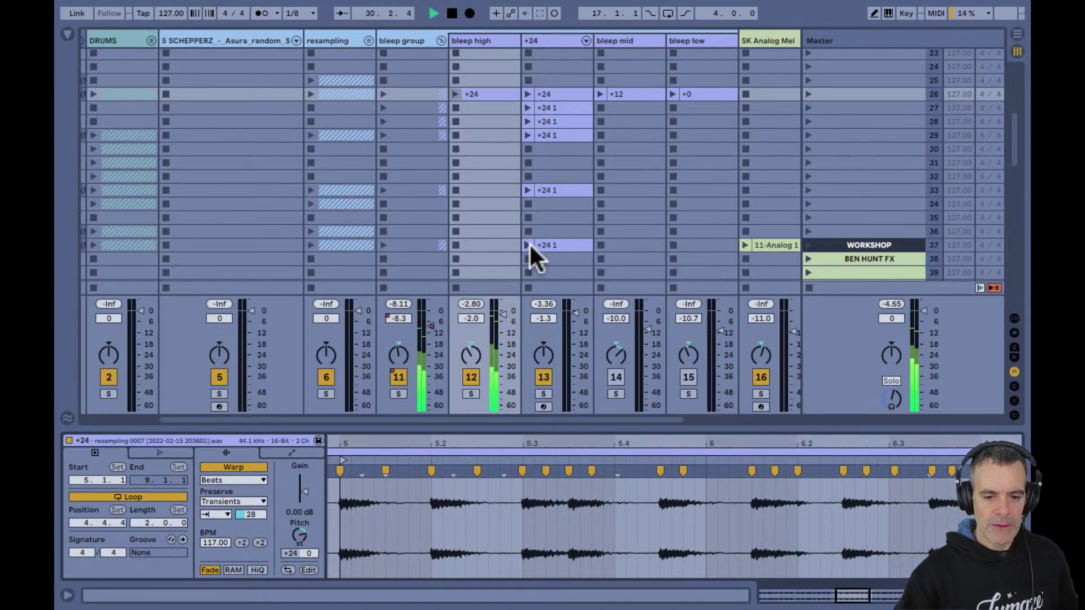
Play the +24 1 clip in the WORKSHOP row, examine its notes in an enlarged editor, and inspect the rack's 5 detune pad
left_click(527, 245)
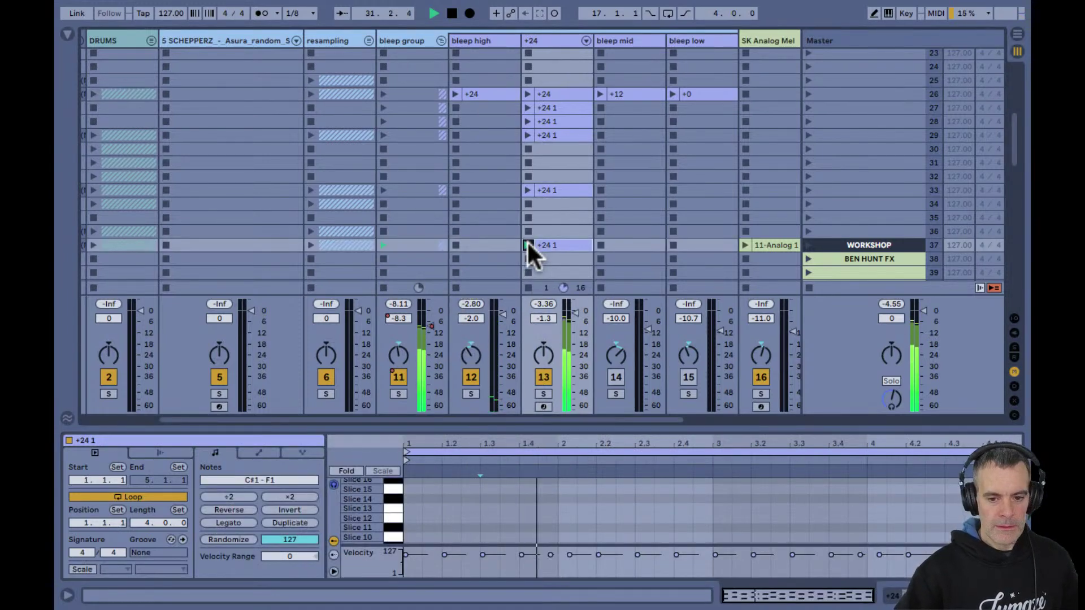
left_click_drag(523, 426, 509, 320)
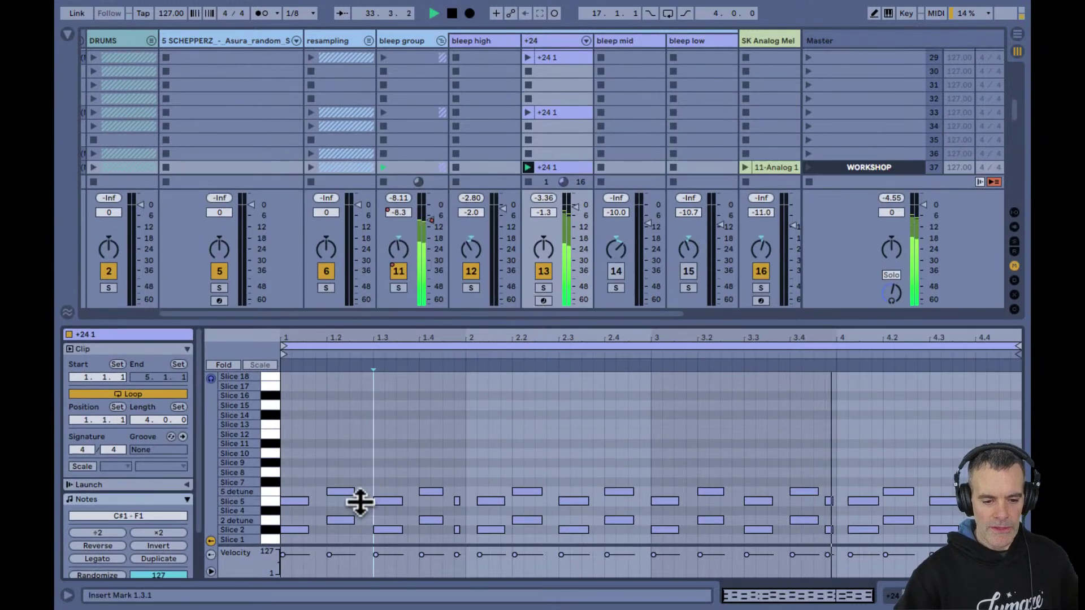
key("shift+Tab")
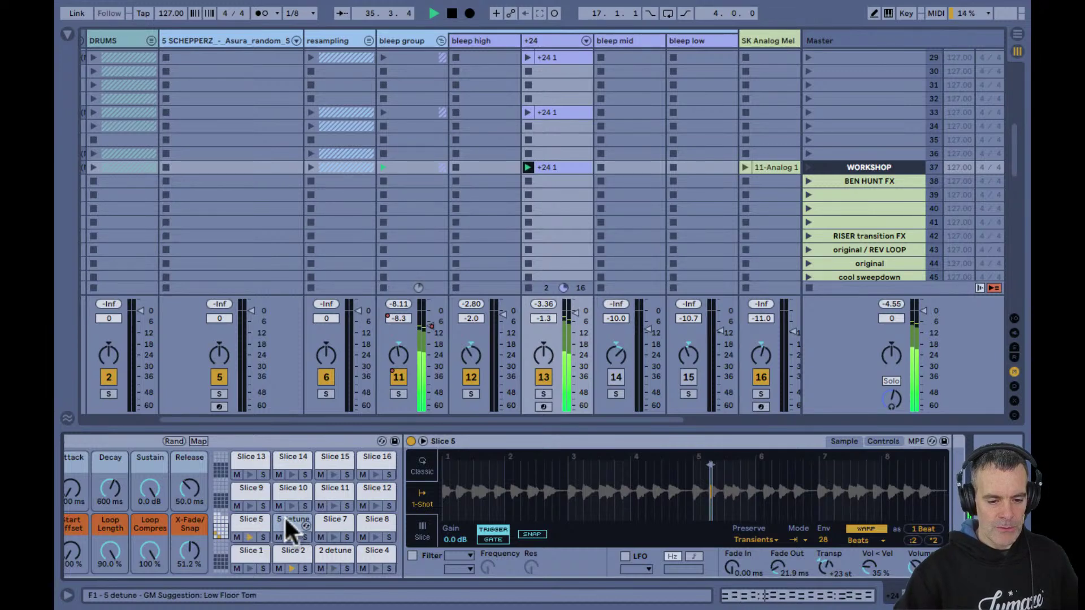
key("space")
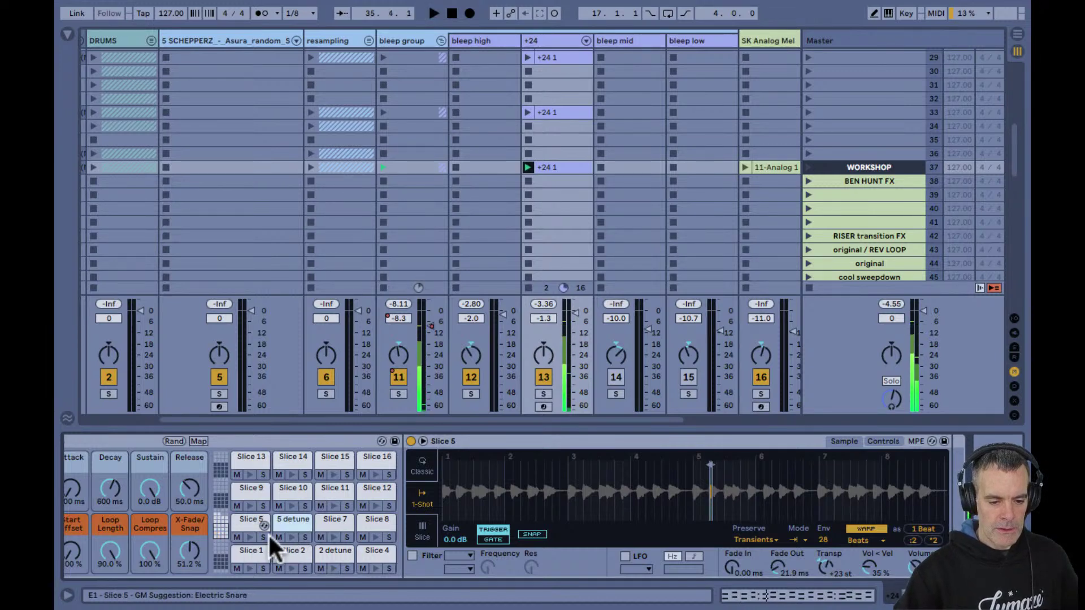
left_click(288, 538)
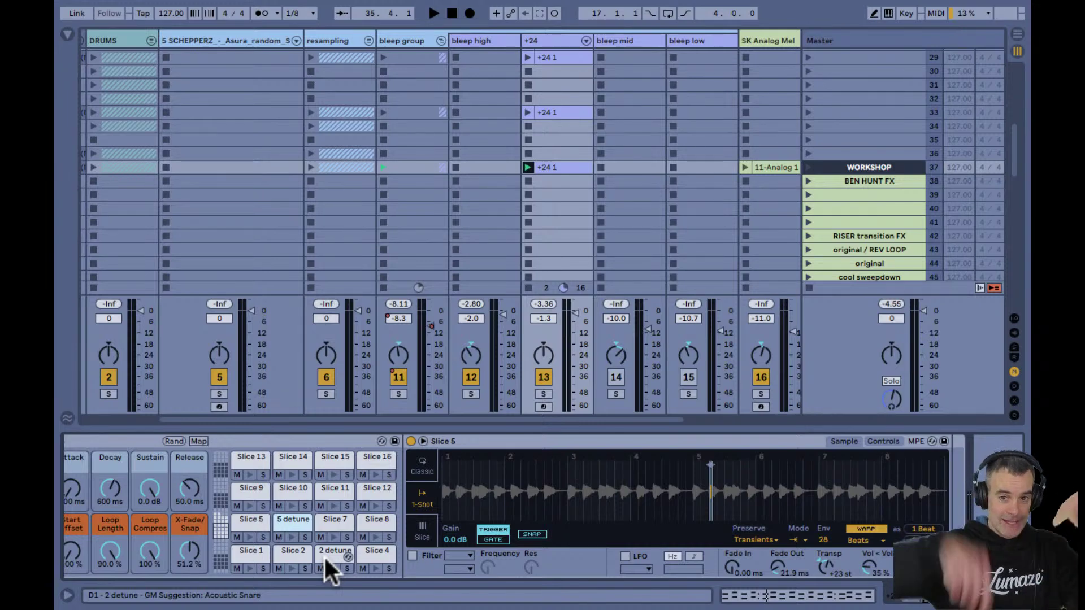
Resume playback of the +24 1 clip and compare its sound with the Arpeggiator off and on
key("space")
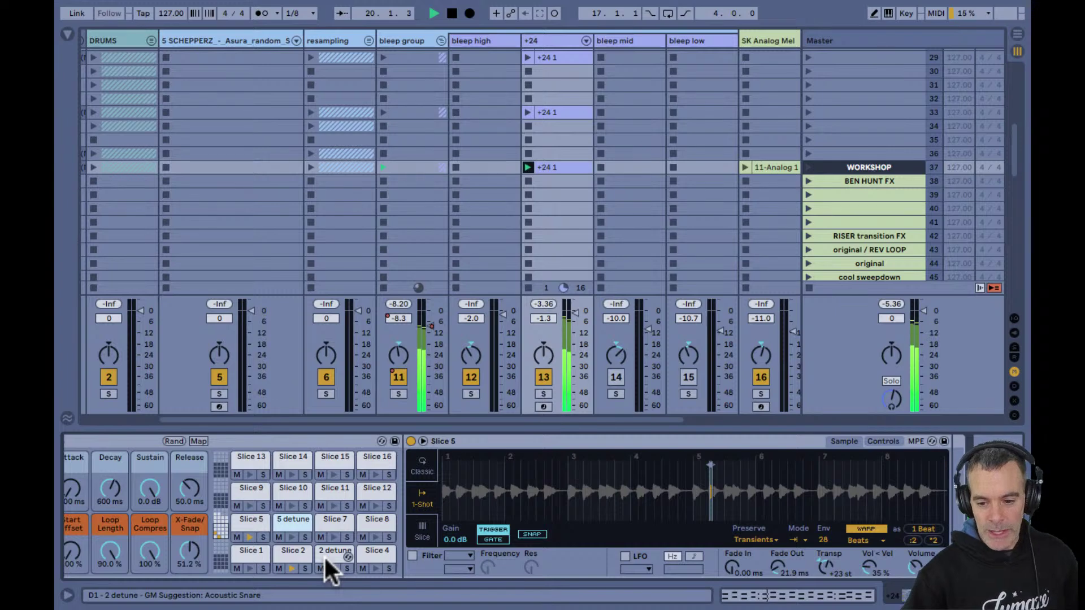
scroll(215, 526, "left", 6)
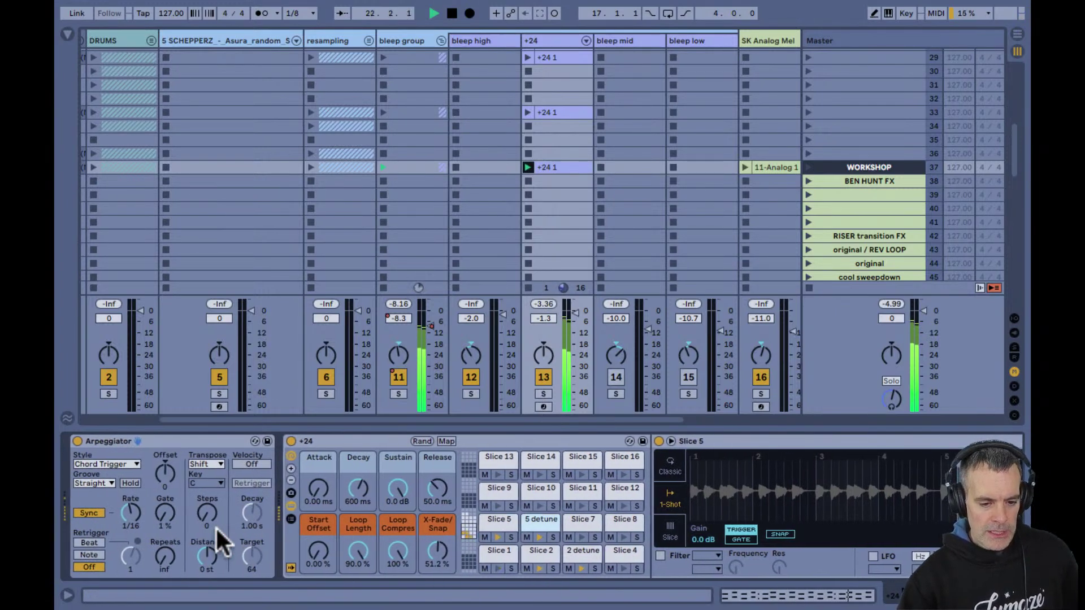
left_click(77, 440)
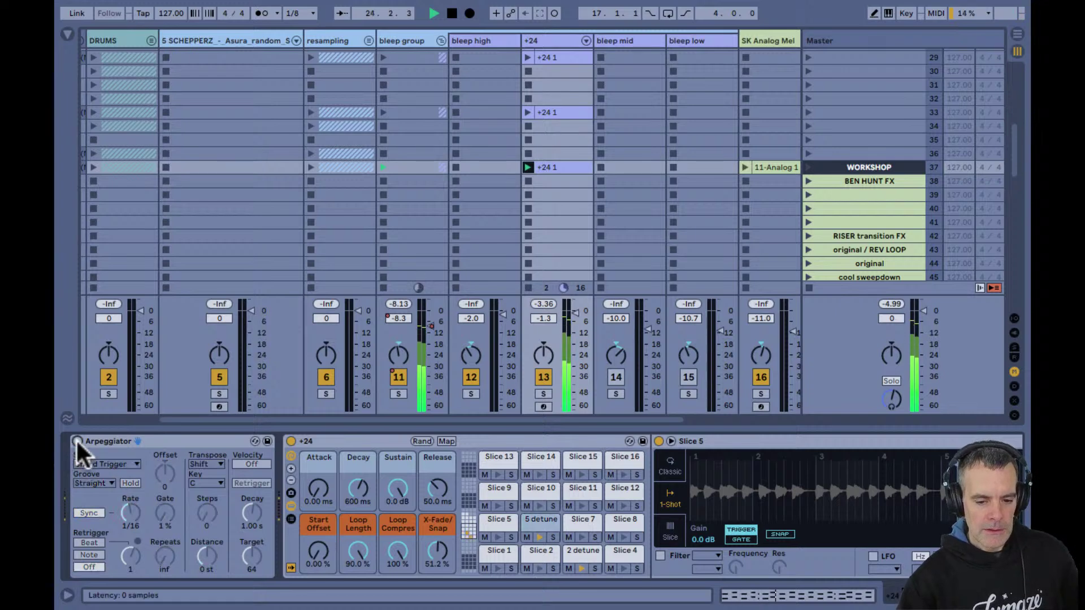
left_click(77, 440)
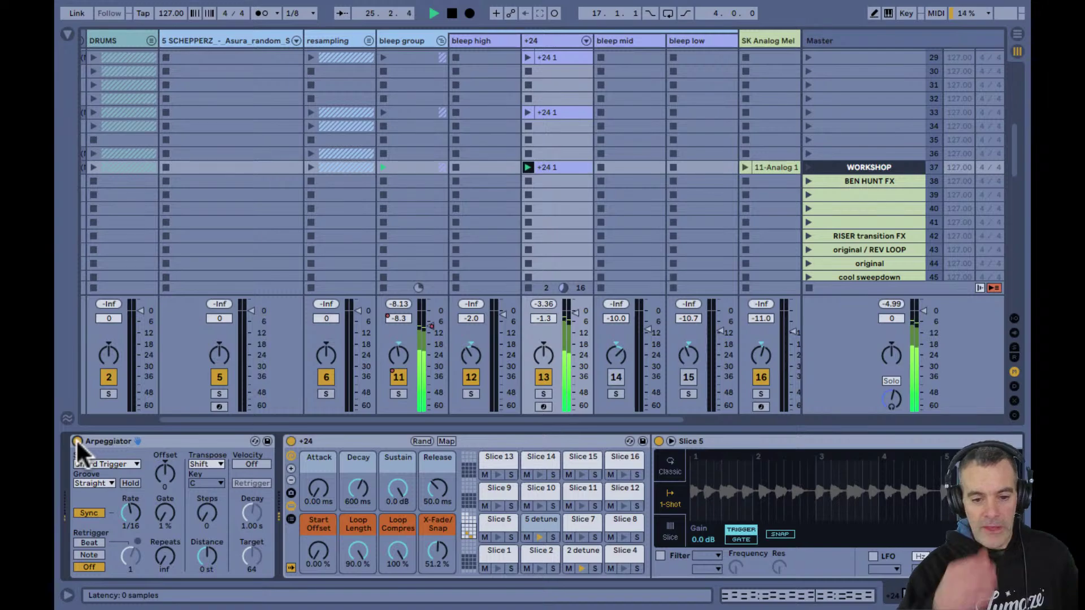
Audition track 1's Analog Kick Rack clip in the WORKSHOP row over the +24 1 bleeps and stop all clips
scroll(152, 185, "left", 3)
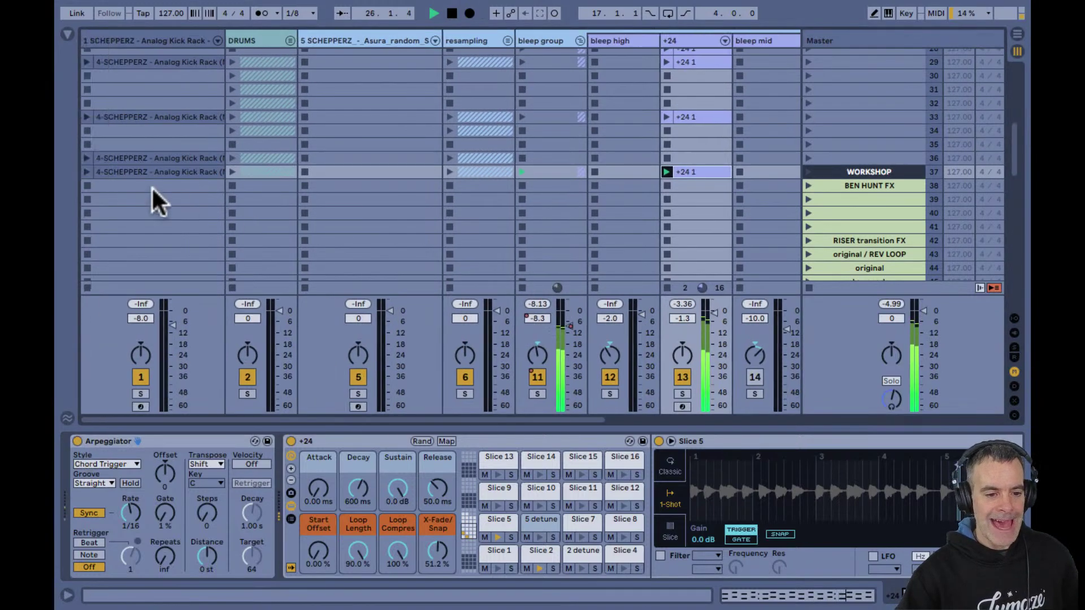
left_click(85, 172)
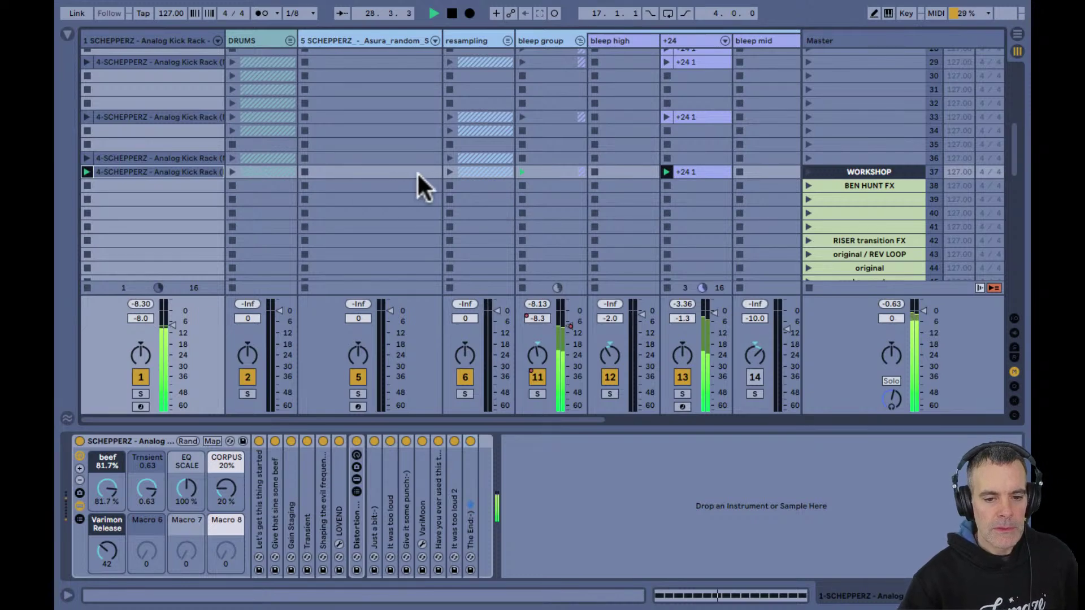
key("space")
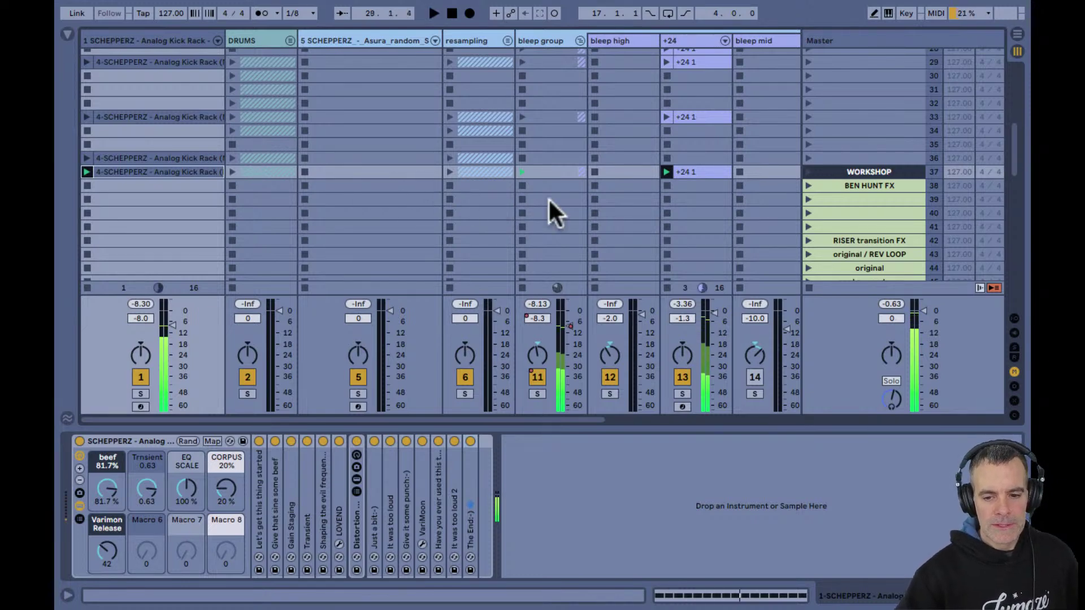
left_click(807, 287)
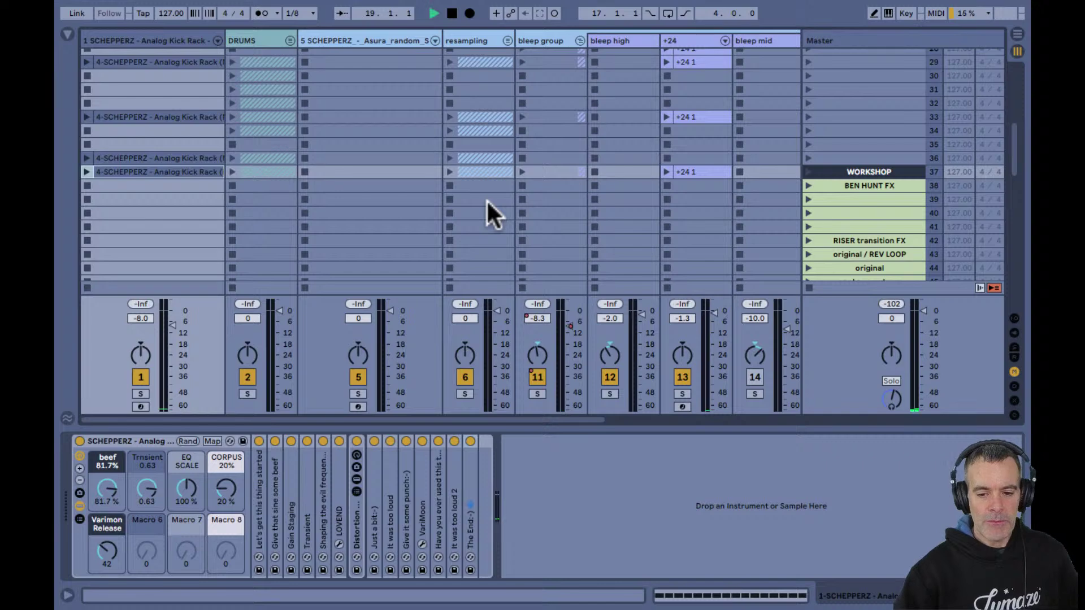
Arm track 5, the Asura random synth, and briefly show the key mappings
left_click(372, 40)
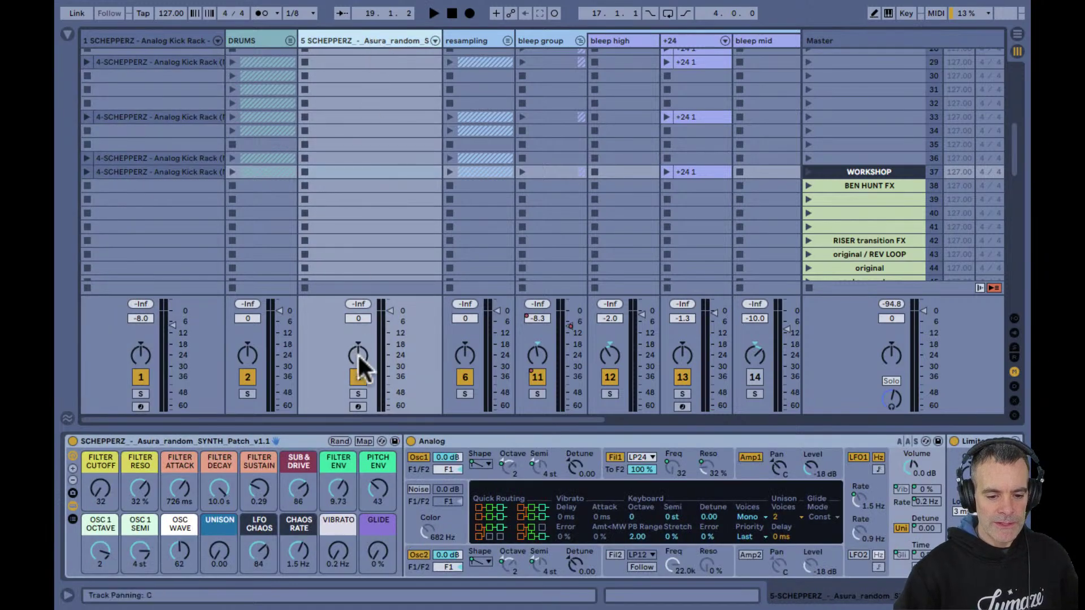
left_click(358, 406)
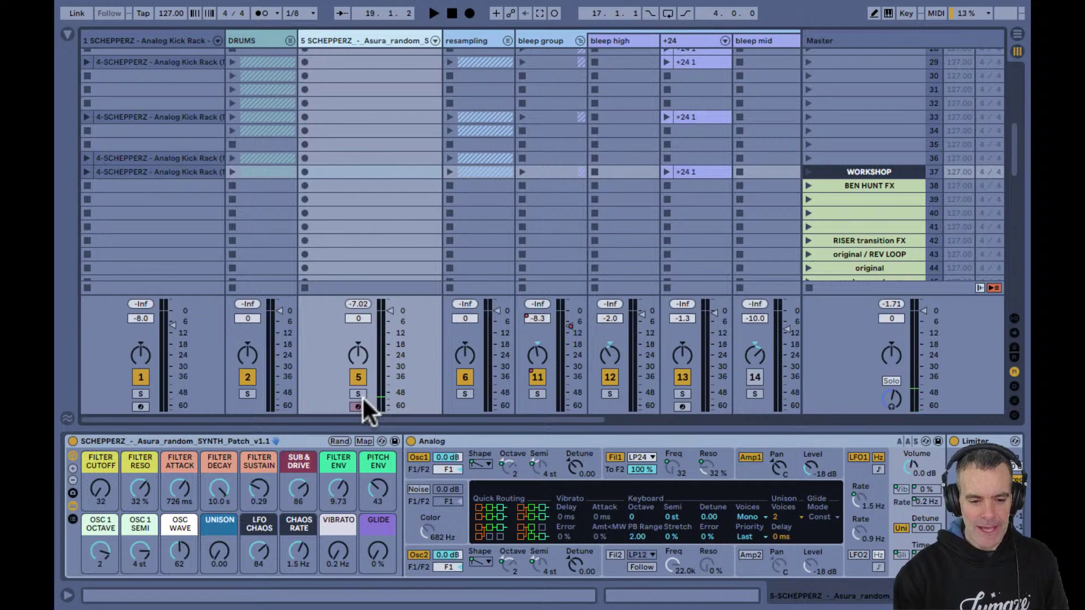
key("super+k")
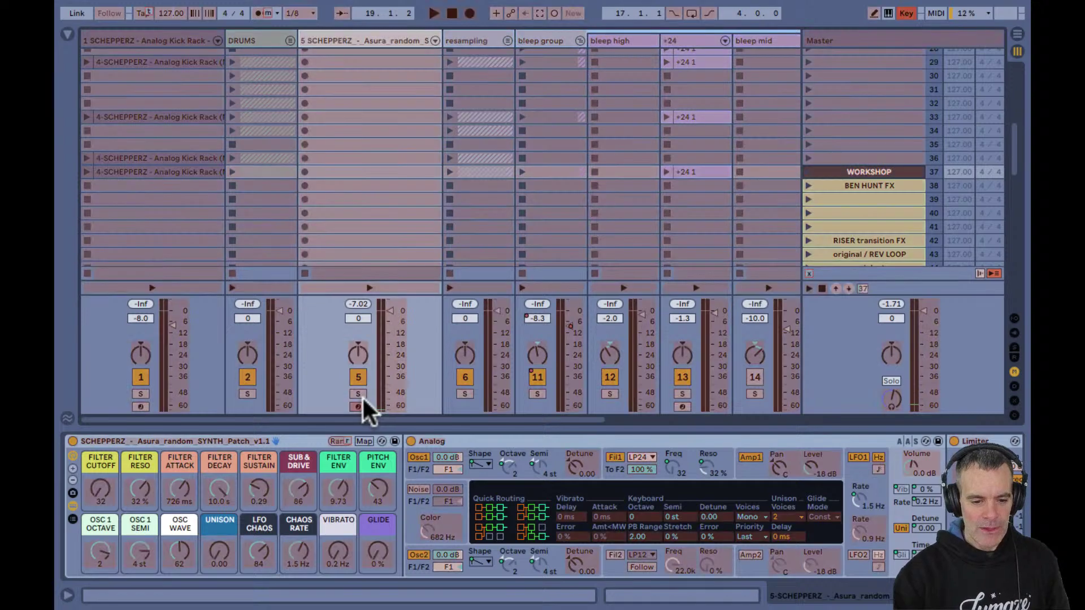
key("super+k")
Randomize the Asura synth rack's macros repeatedly, auditioning each generated patch
left_click(337, 440)
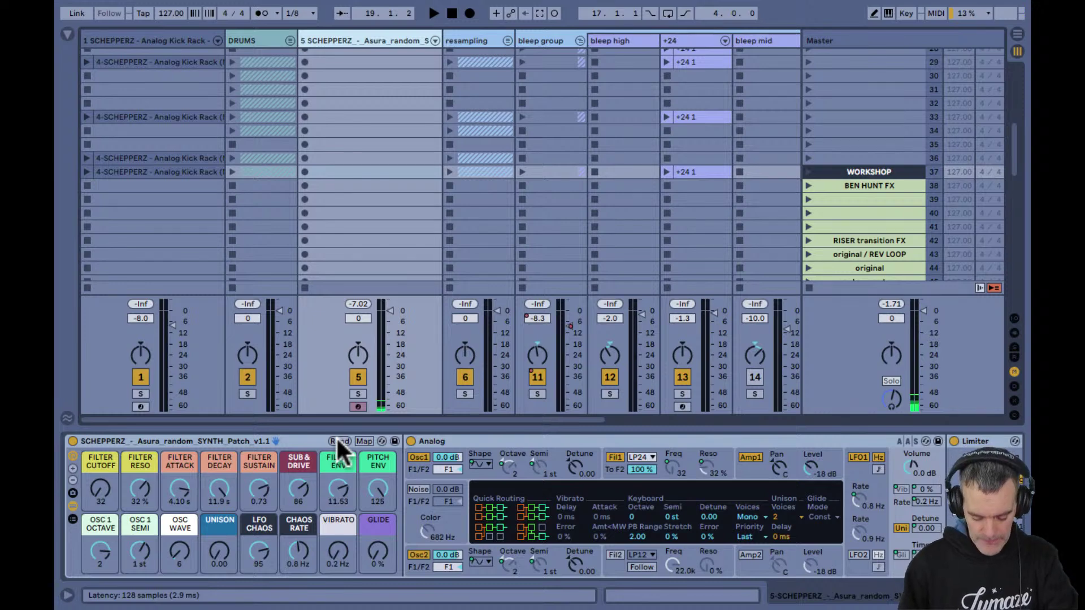
left_click(337, 440)
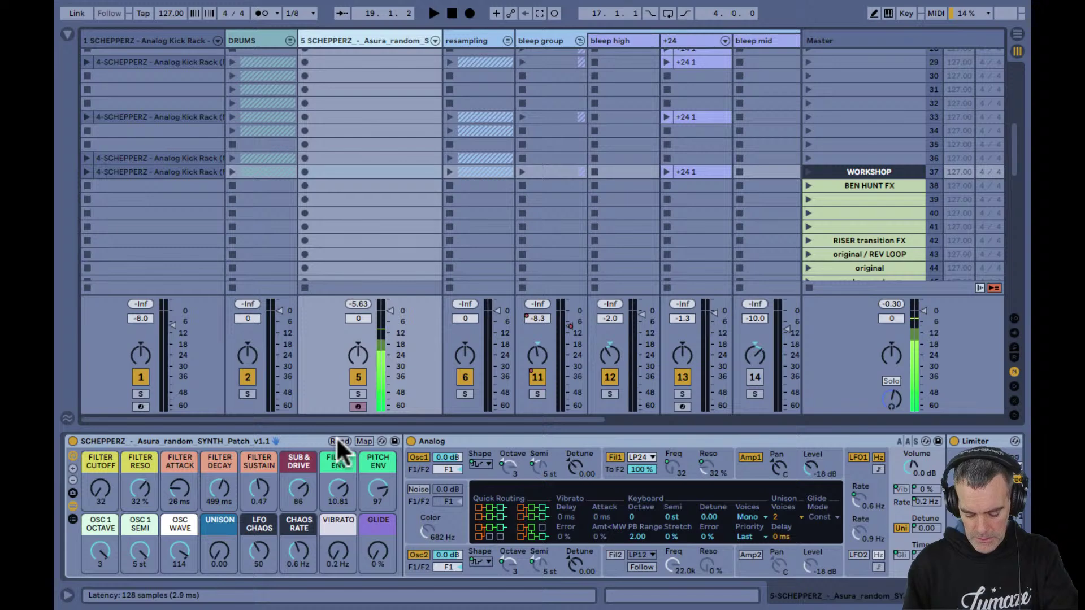
left_click(337, 440)
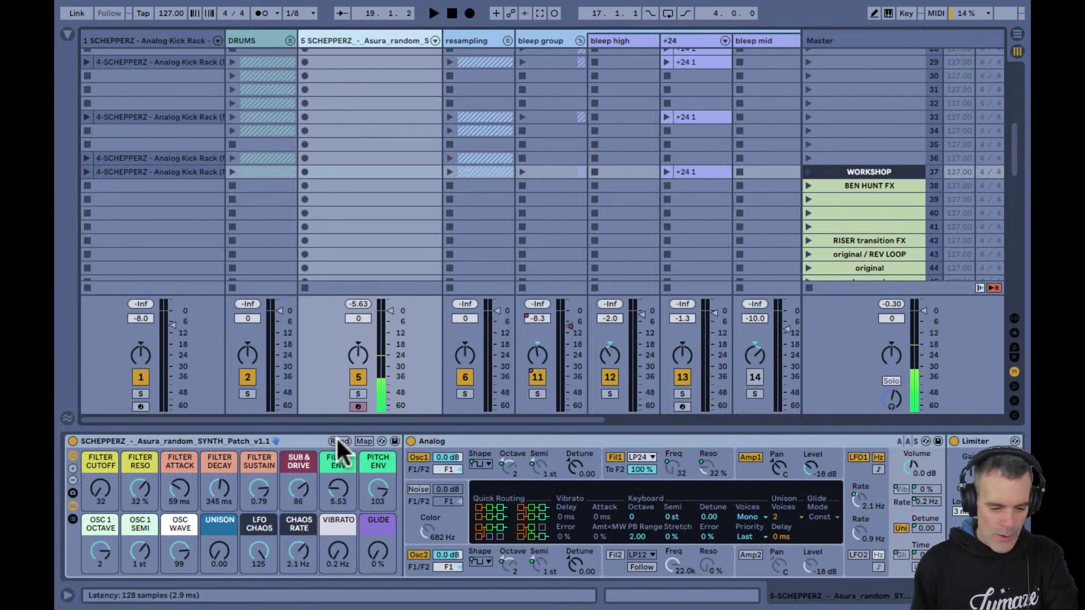
left_click(338, 442)
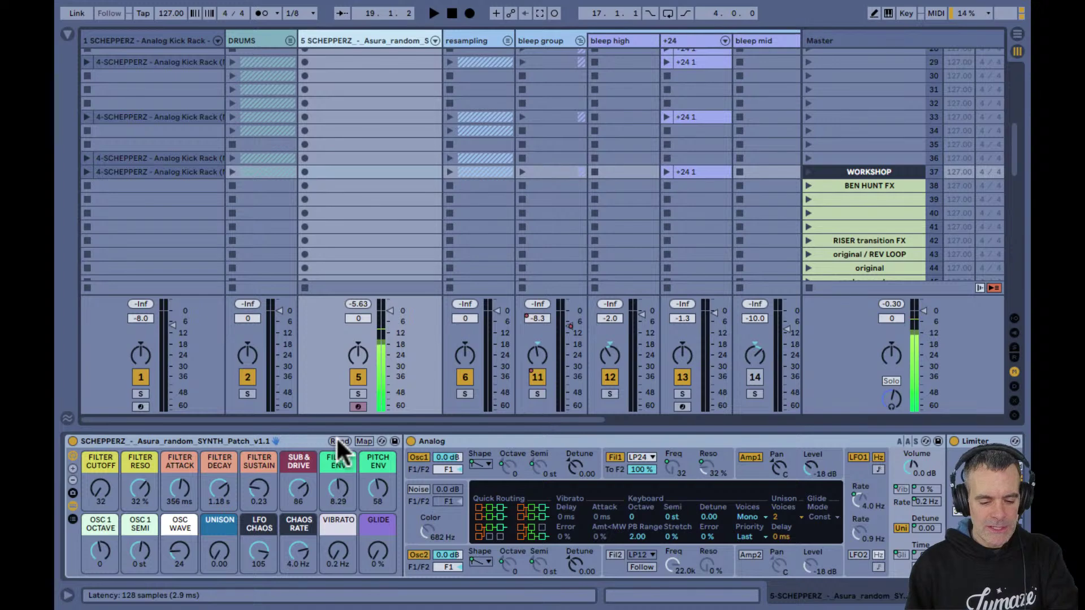
left_click(337, 440)
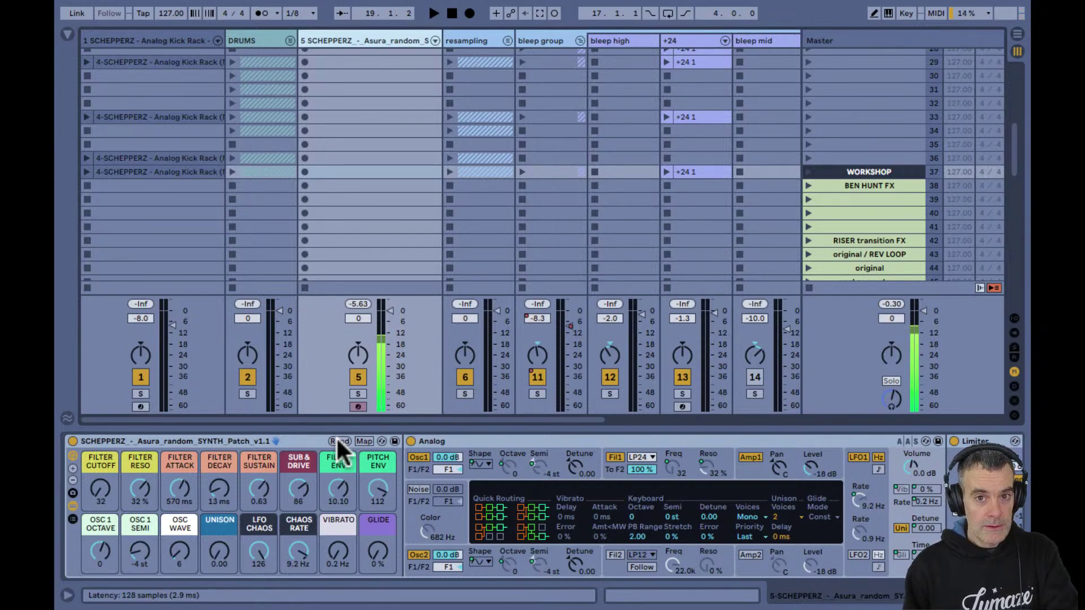
left_click(337, 440)
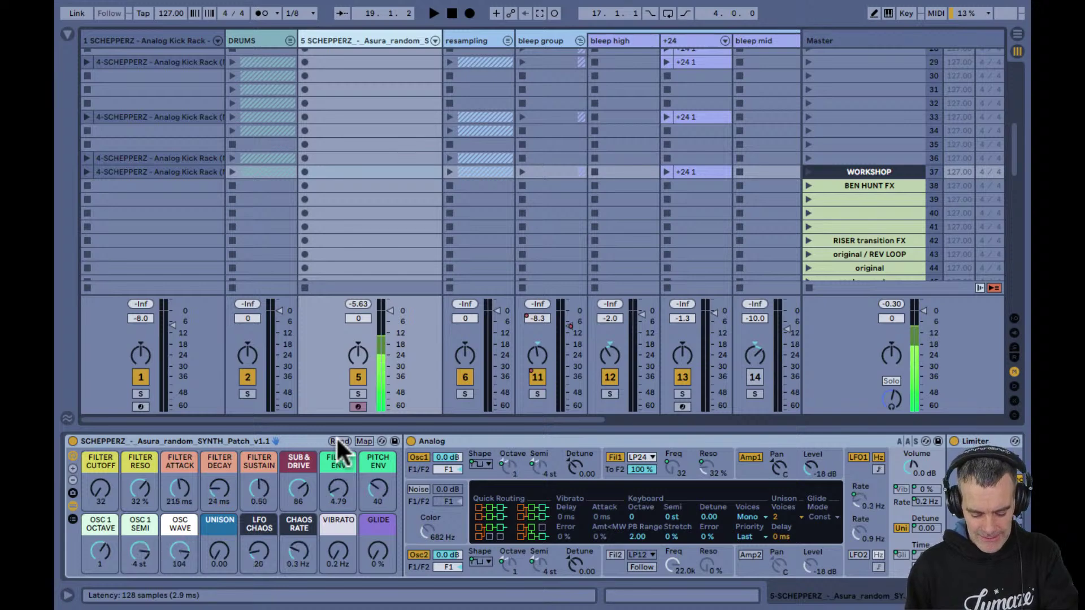
left_click(336, 441)
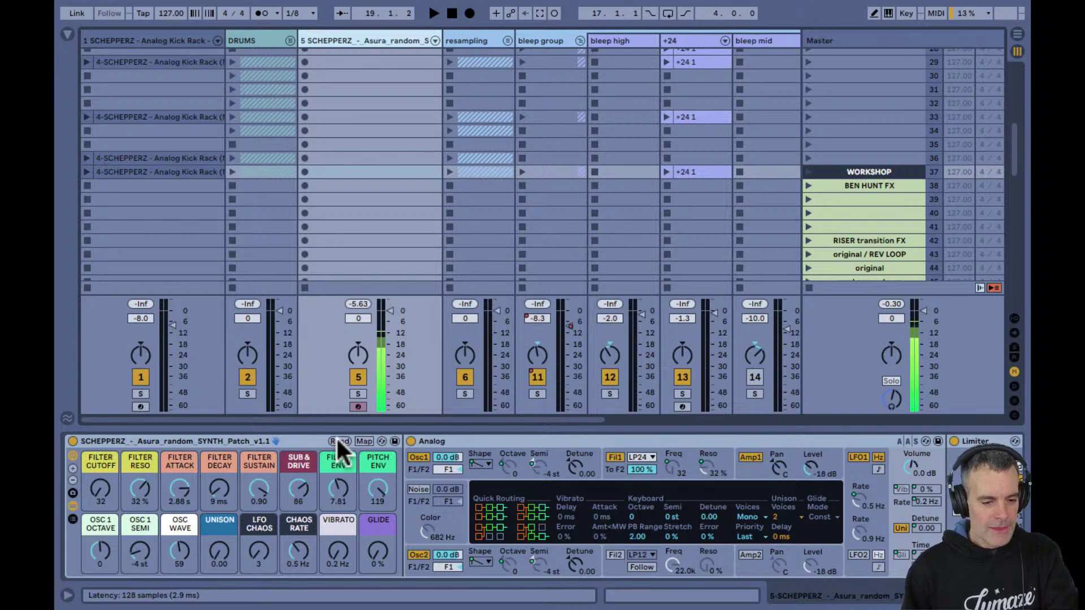
left_click(337, 441)
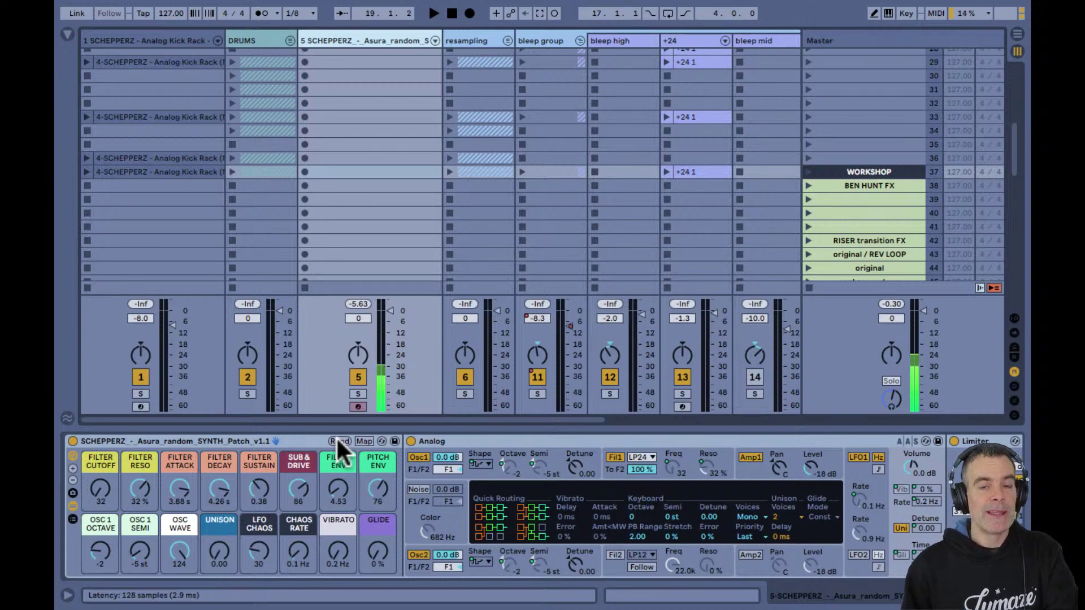
left_click(337, 441)
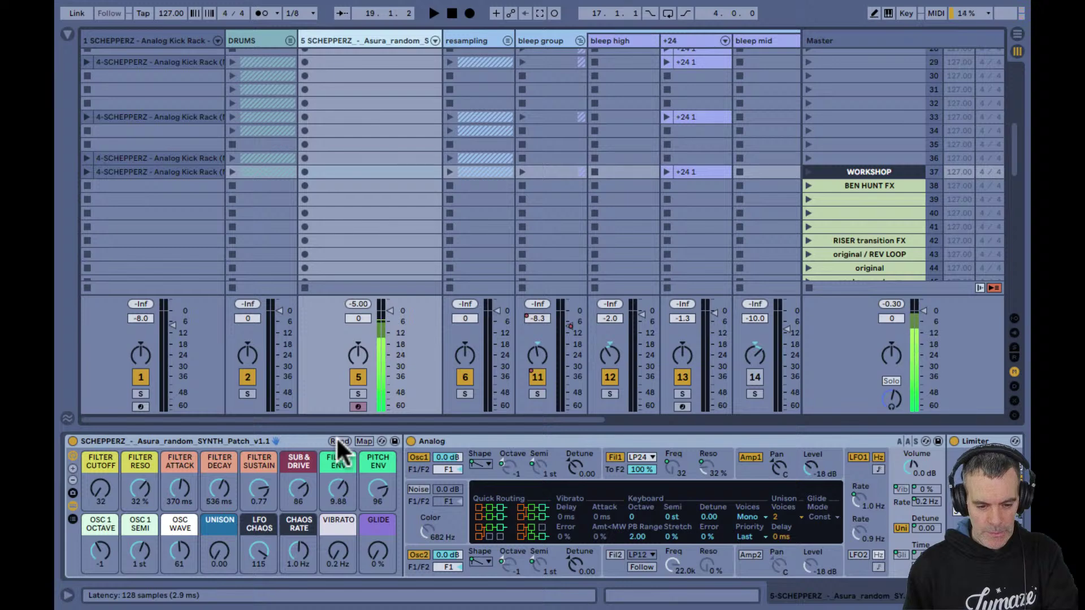
left_click(337, 441)
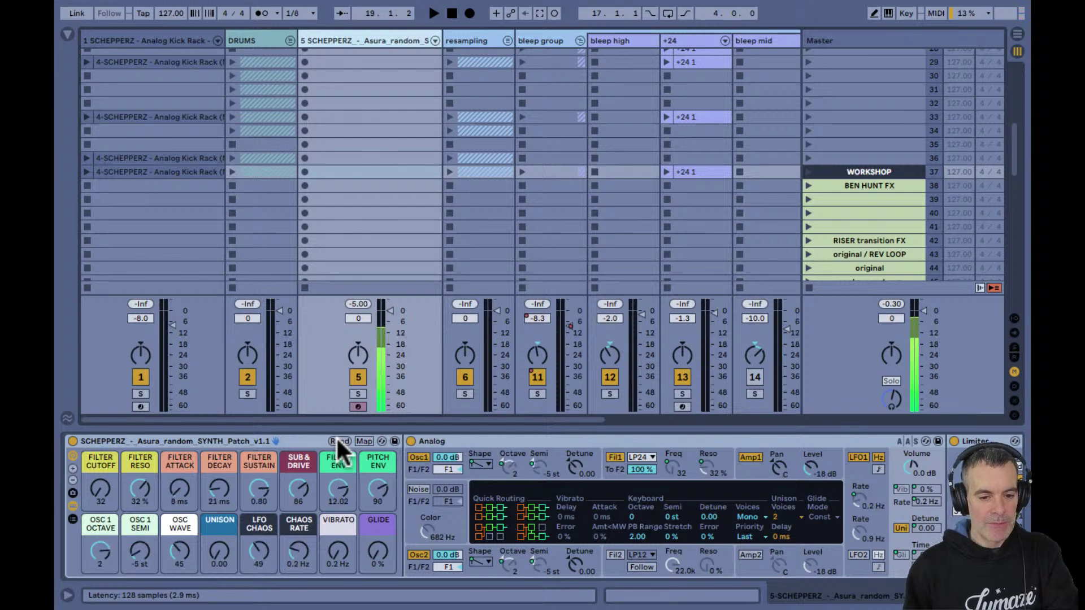
left_click(338, 442)
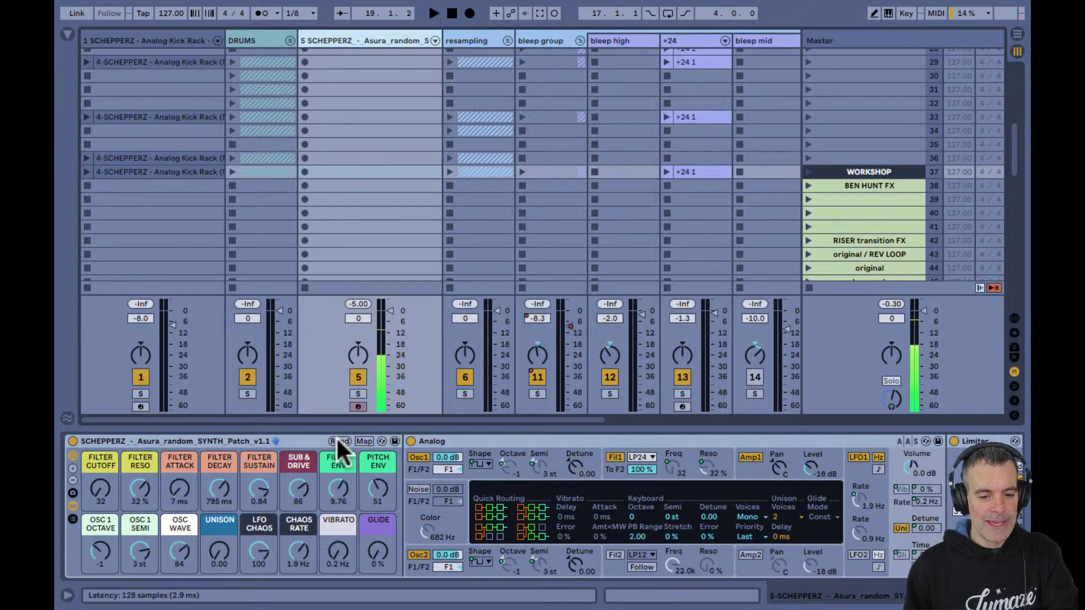
left_click(337, 441)
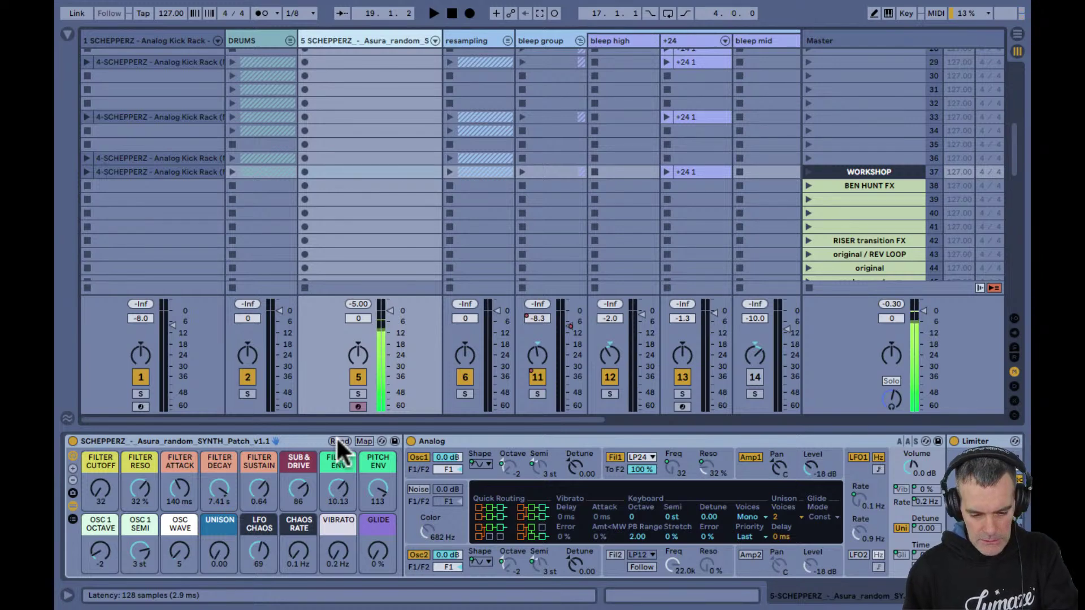
left_click(337, 441)
left_click(338, 441)
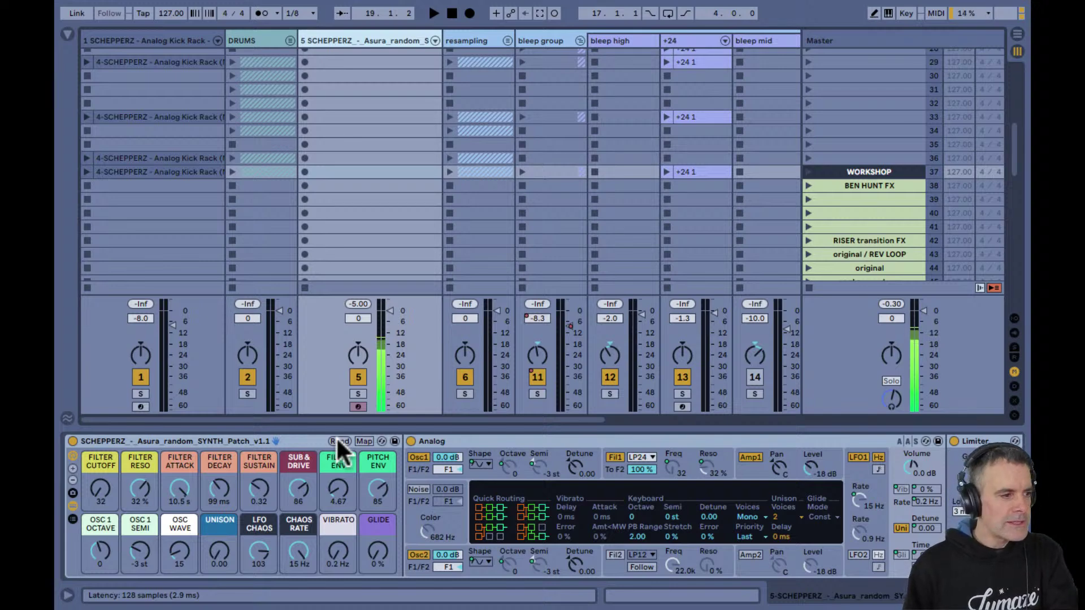
left_click(338, 442)
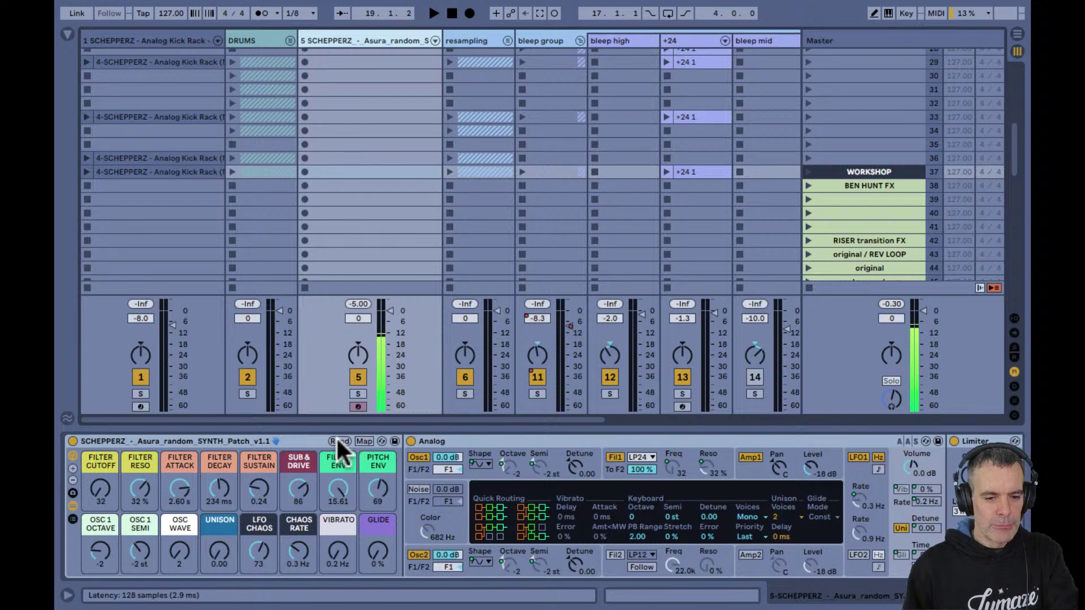
left_click(337, 441)
left_click(338, 441)
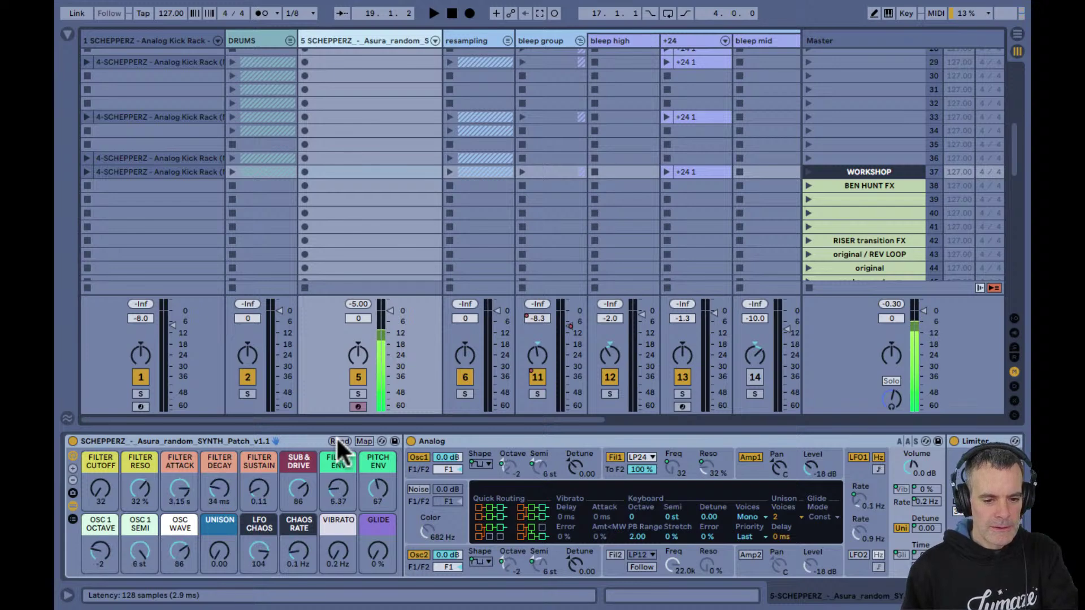
Generate three further random Asura patches and audition them to find a sound worth keeping
left_click(338, 441)
left_click(338, 441)
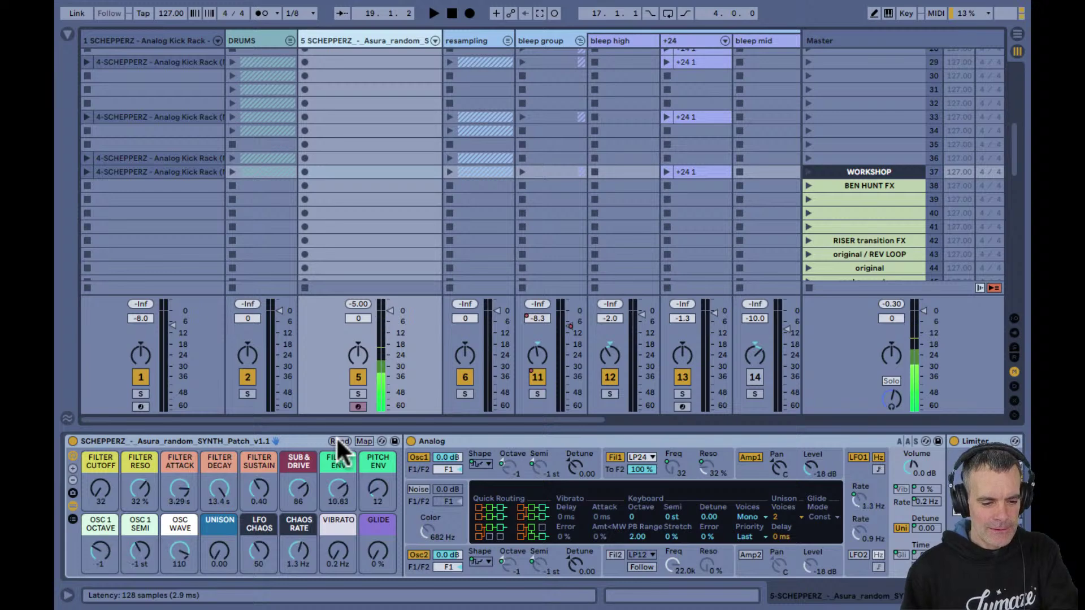
left_click(337, 441)
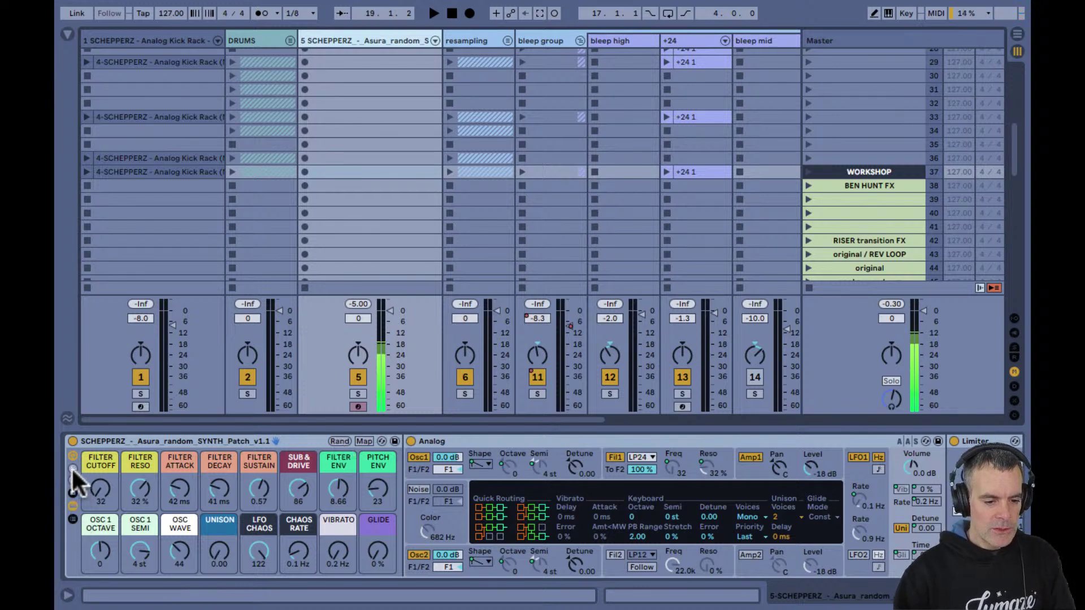
Show the Info View and the Asura rack's macro variations, store the current patch as a new variation and rename it snap1
key("shift+question")
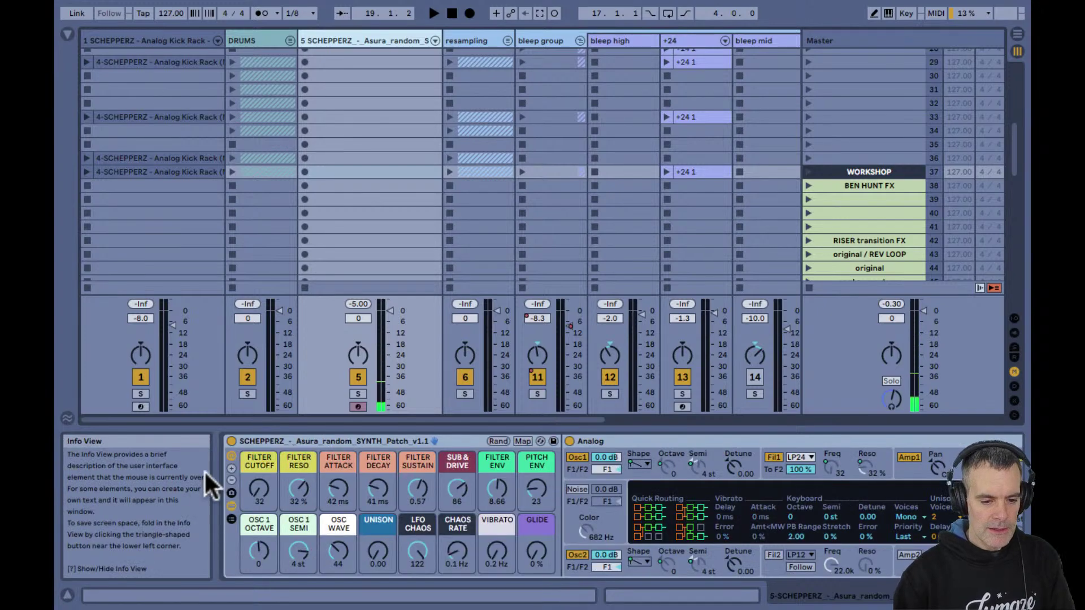
left_click(231, 493)
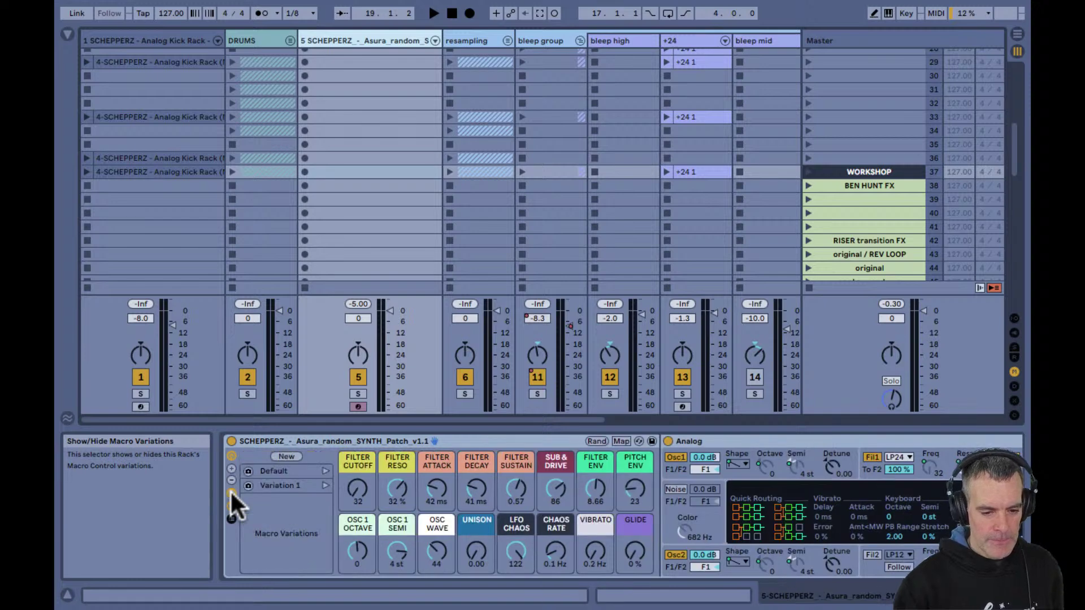
left_click(281, 459)
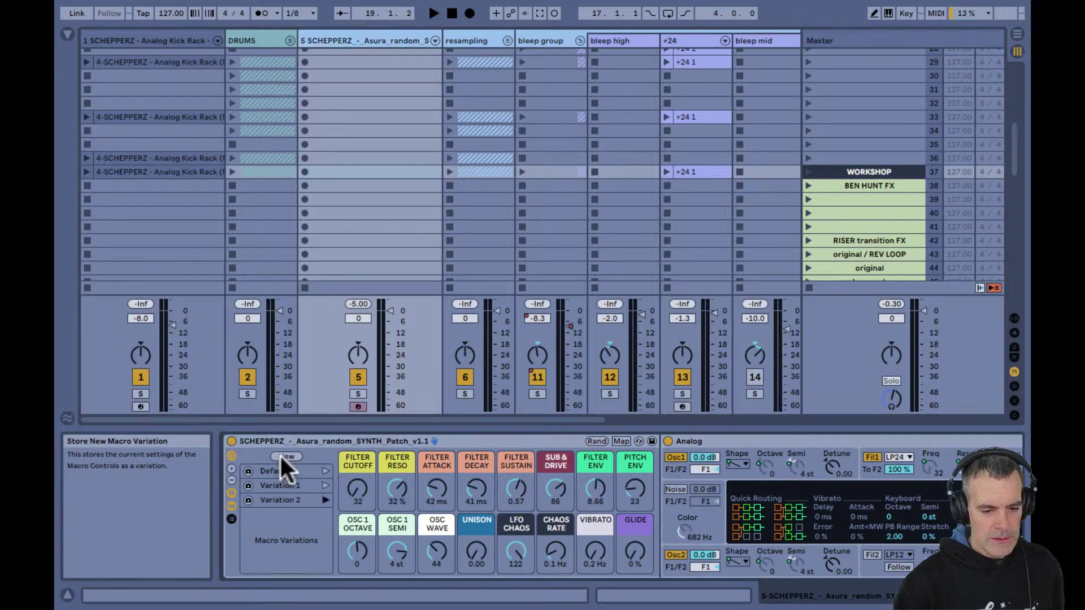
right_click(275, 494)
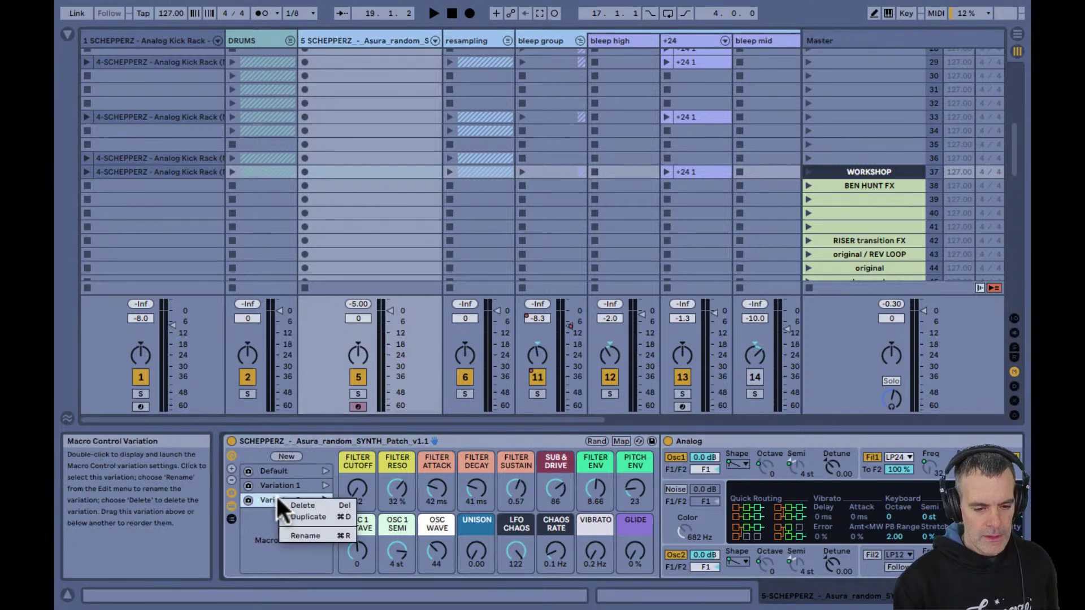
left_click(298, 535)
type("snap1")
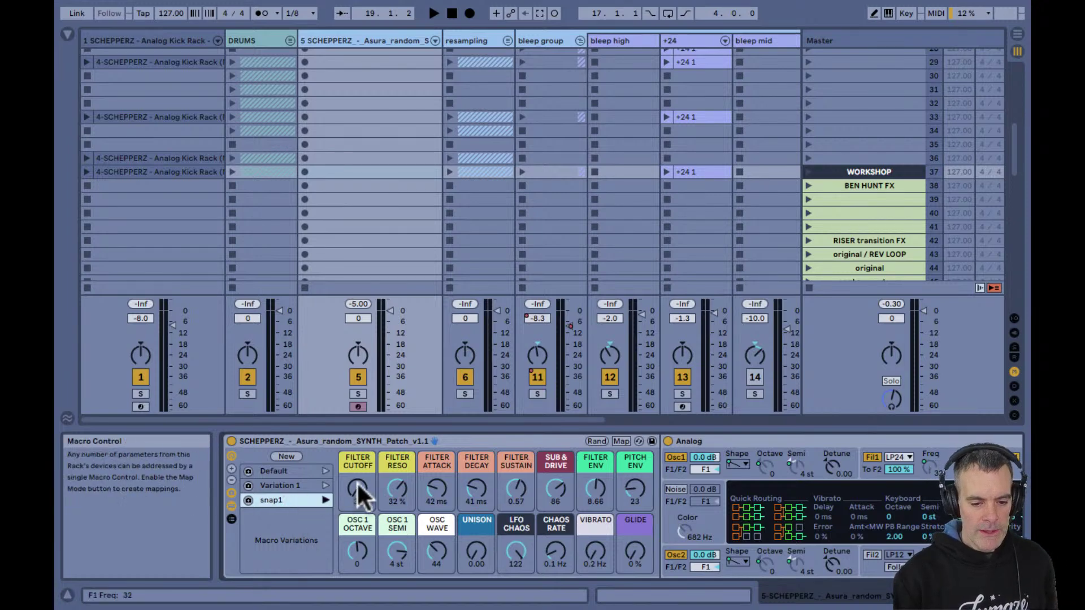
Audition fresh random patches against the stored sound, recalling the snap1 macro variation after each round of randomizing
left_click(593, 441)
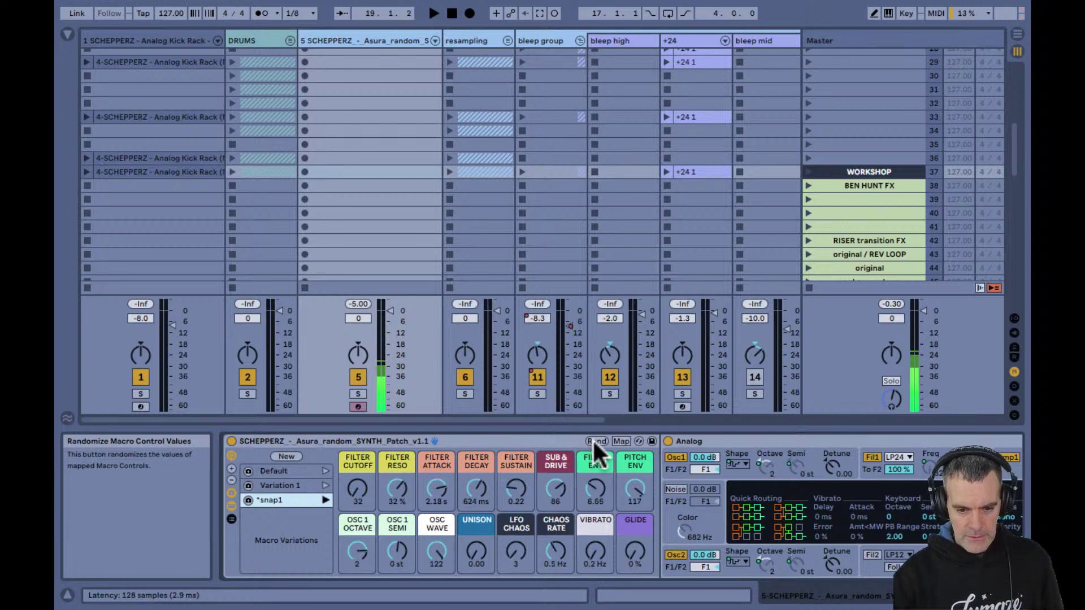
left_click(593, 441)
left_click(593, 441)
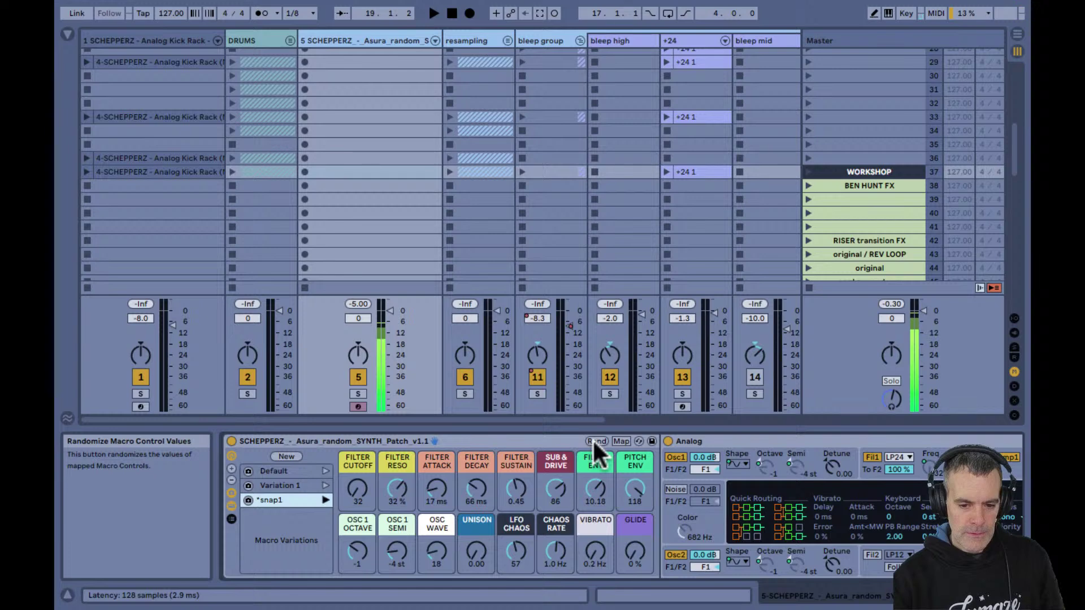
left_click(324, 500)
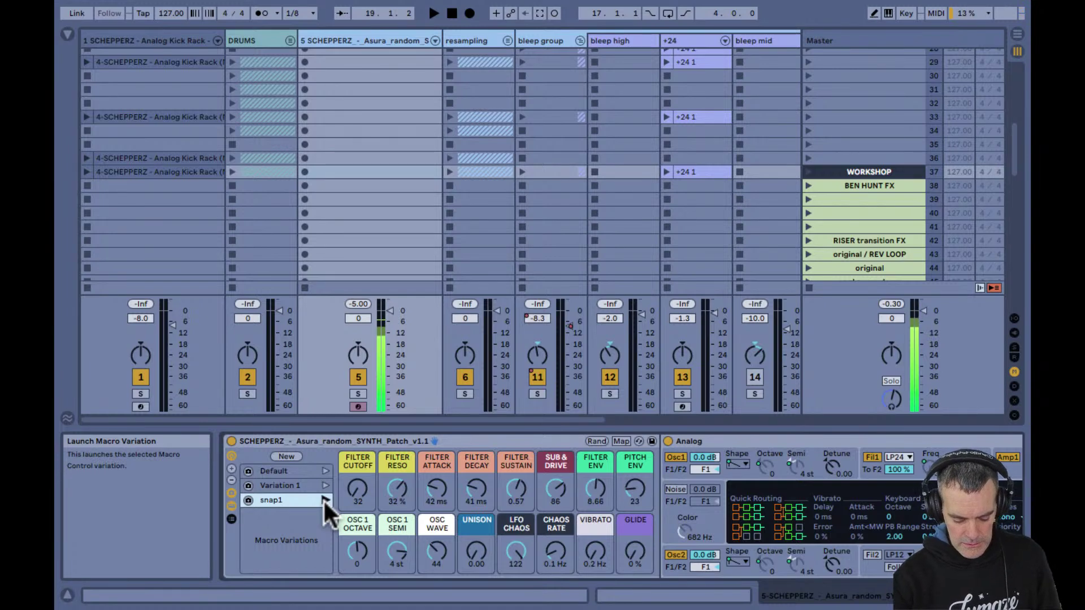
left_click(594, 439)
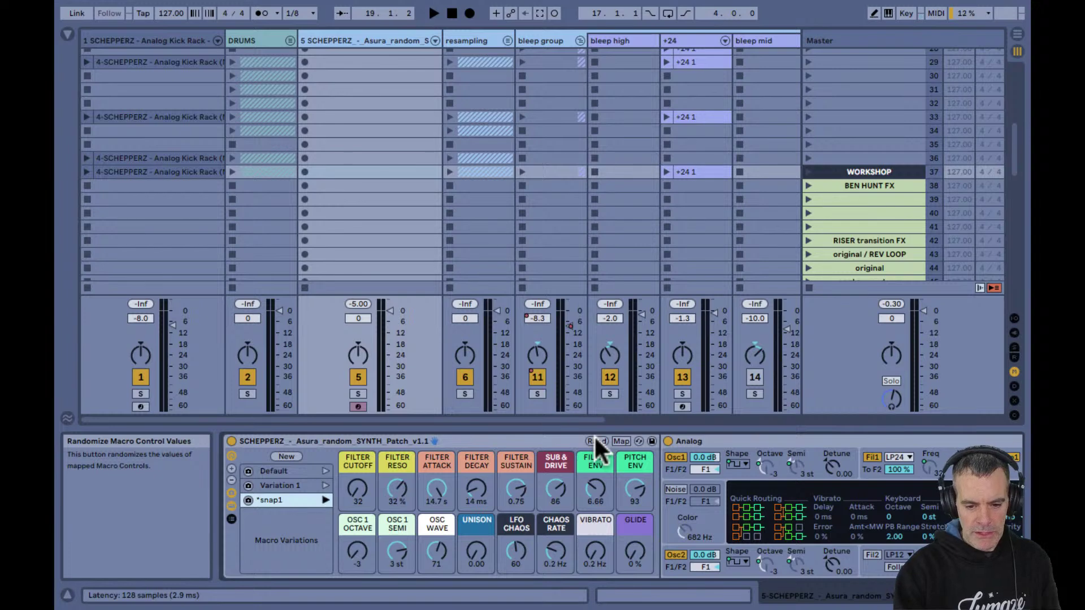
left_click(594, 439)
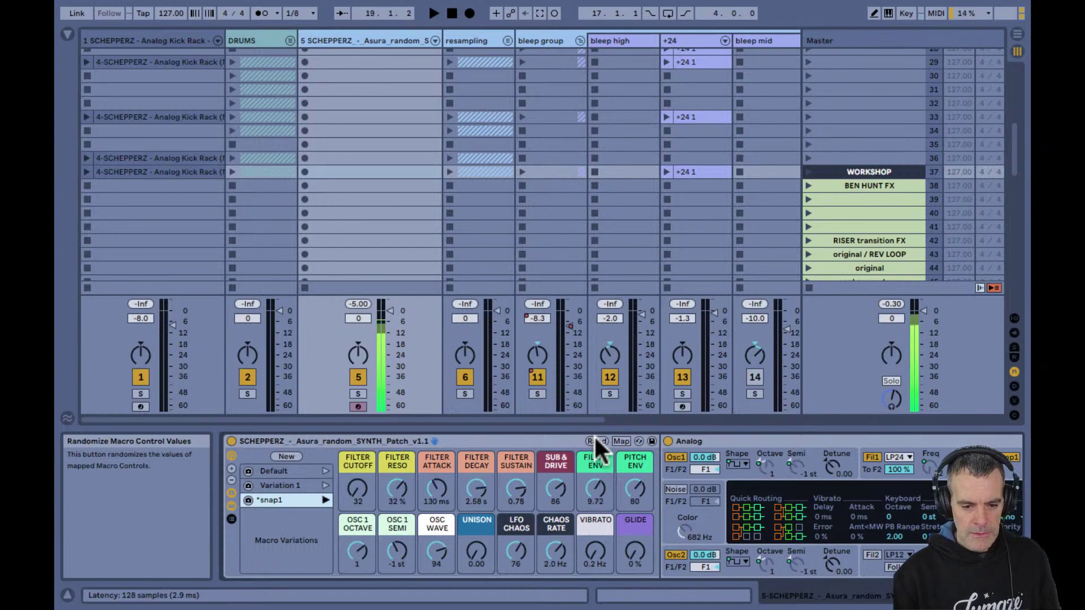
left_click(594, 439)
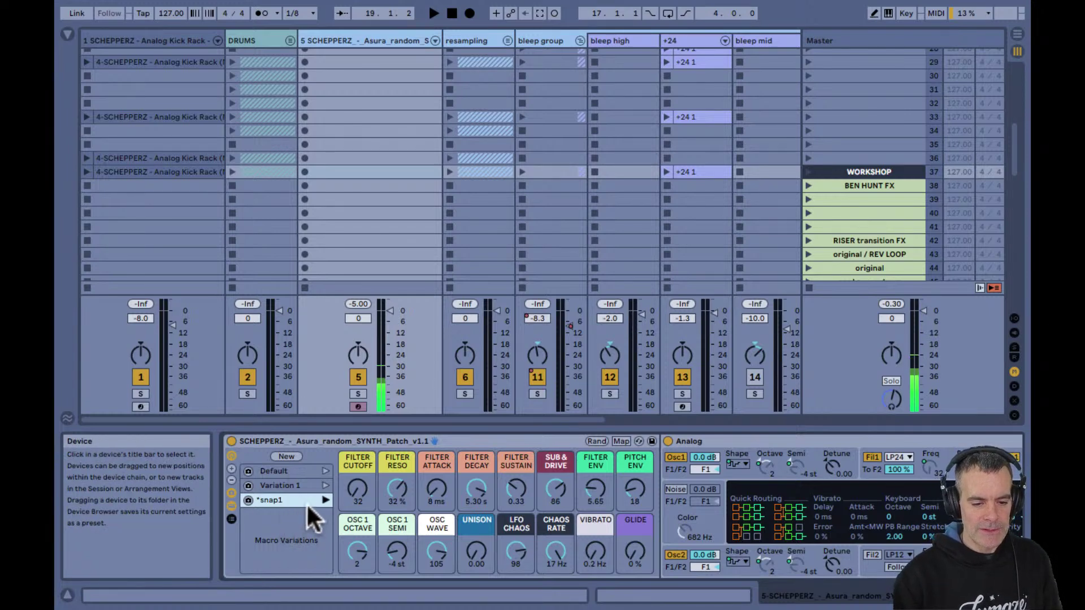
left_click(325, 500)
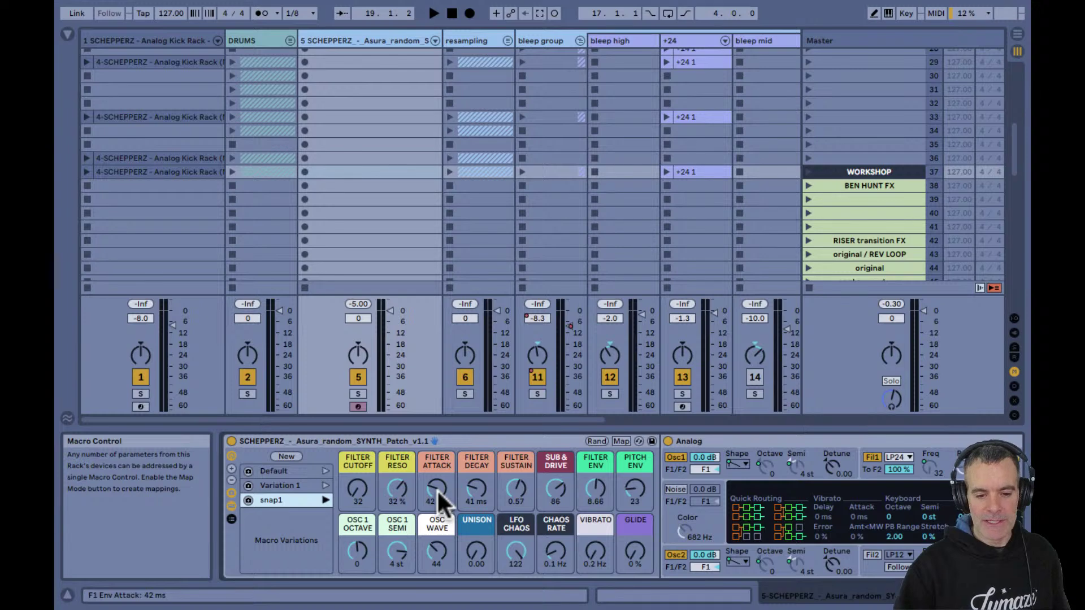
Hide the Info View and examine the Asura rack's macros together with the Analog and Limiter devices they belong to
key("shift+?")
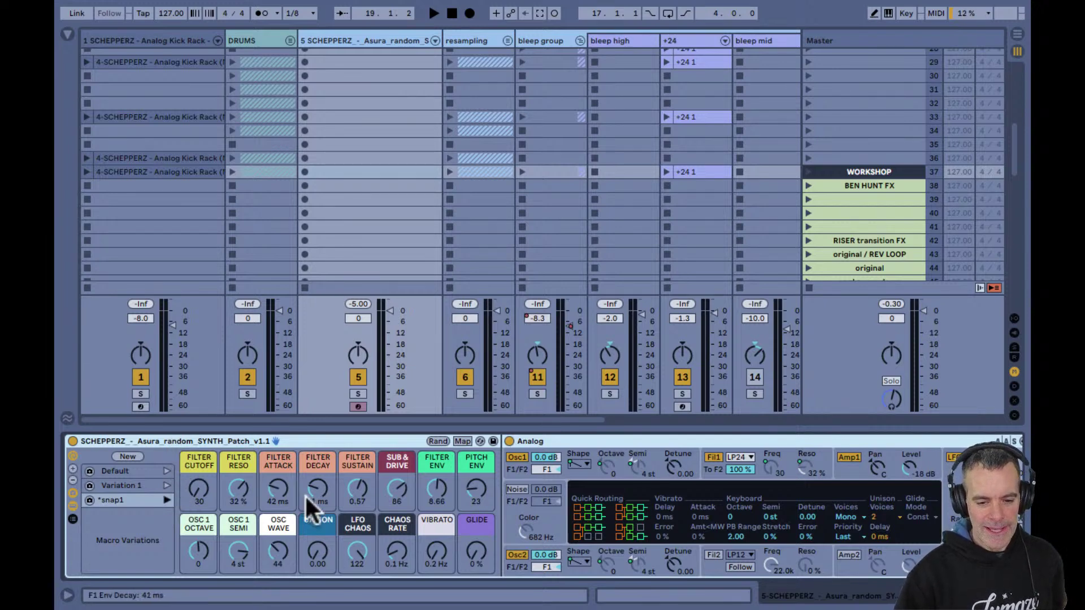
scroll(304, 494, "right", 5)
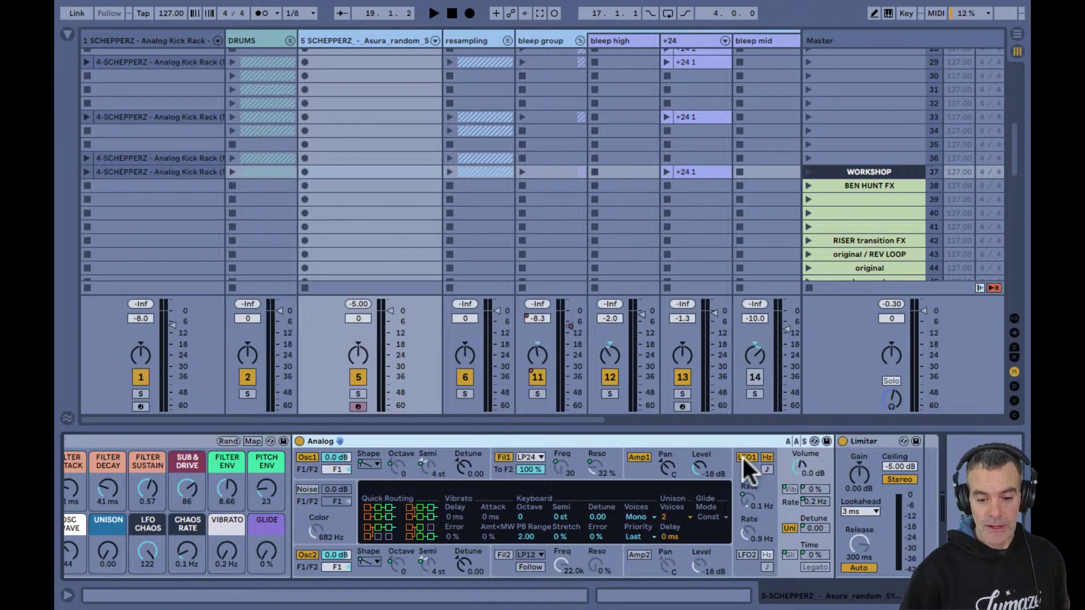
scroll(741, 455, "left", 3)
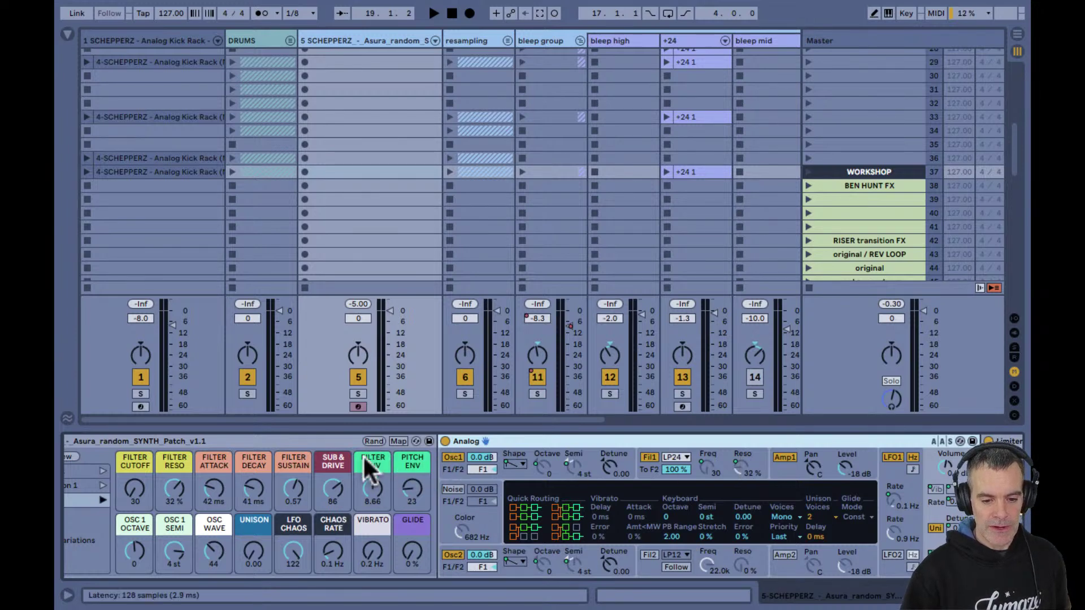
scroll(362, 457, "right", 3)
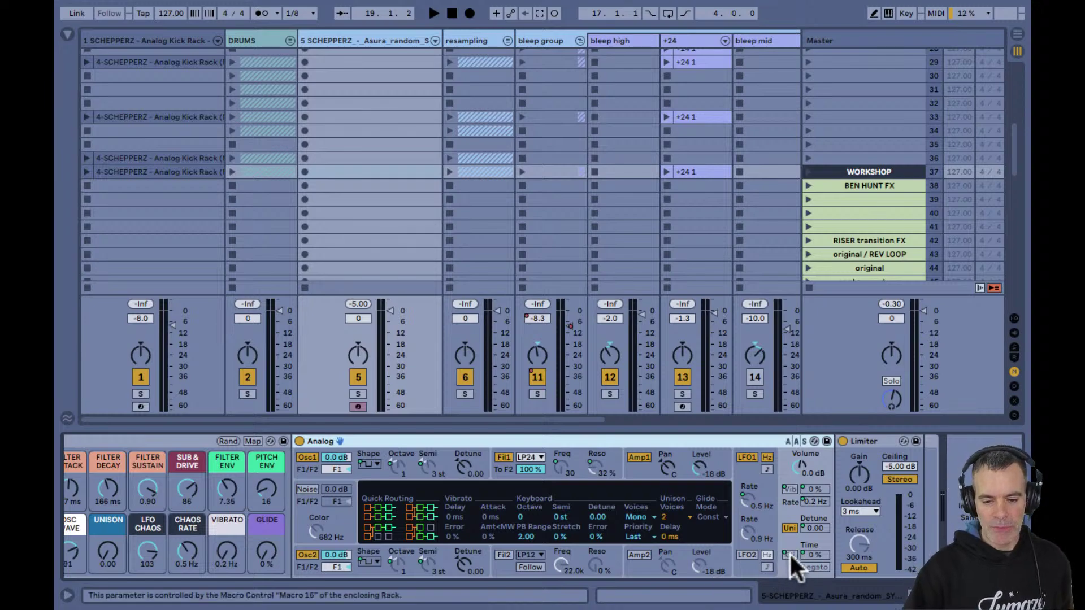
scroll(789, 551, "left", 5)
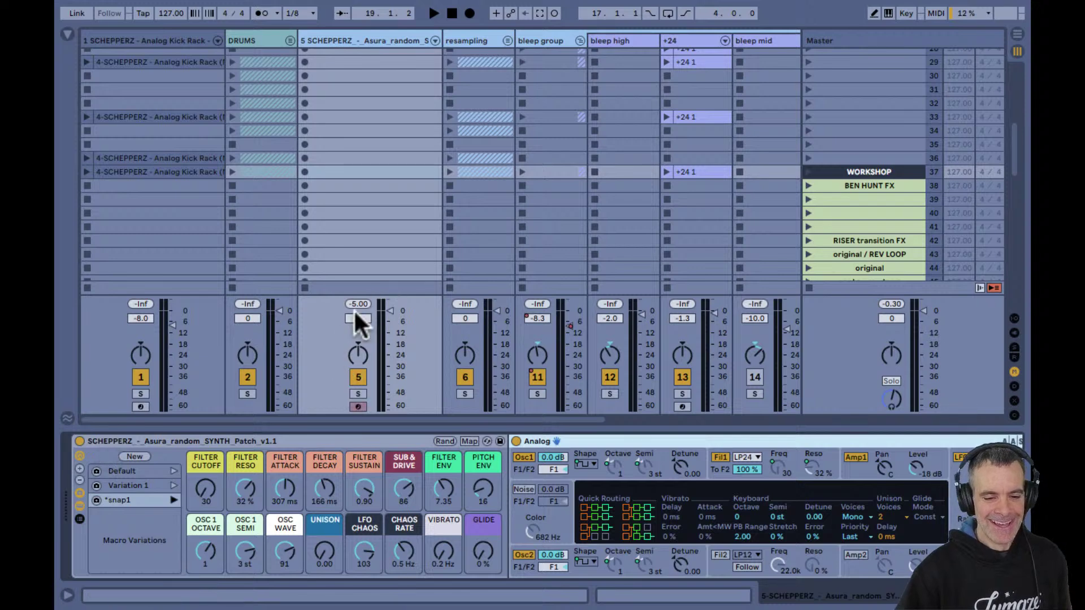
left_click(364, 255)
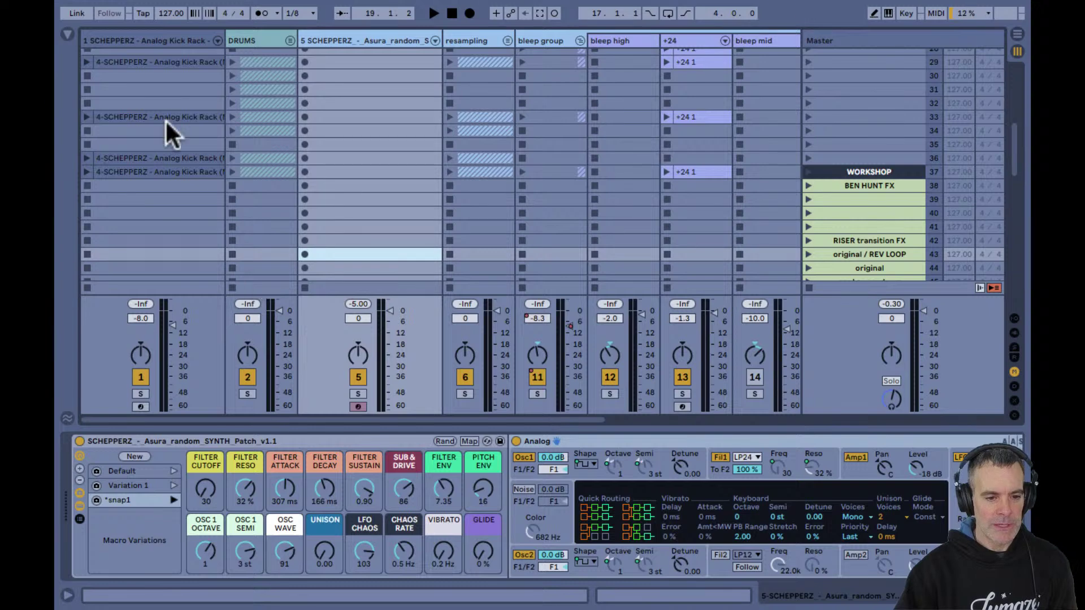
Select track 1, launch its Analog Kick Rack clip in the WORKSHOP row, and briefly unfold the rack's first device
left_click(121, 37)
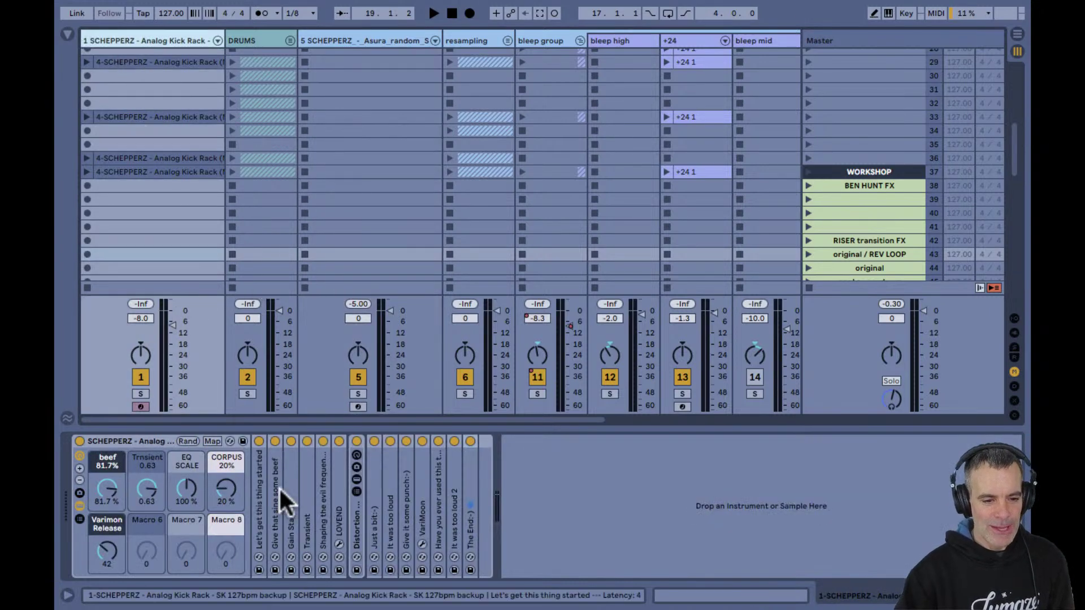
left_click(87, 172)
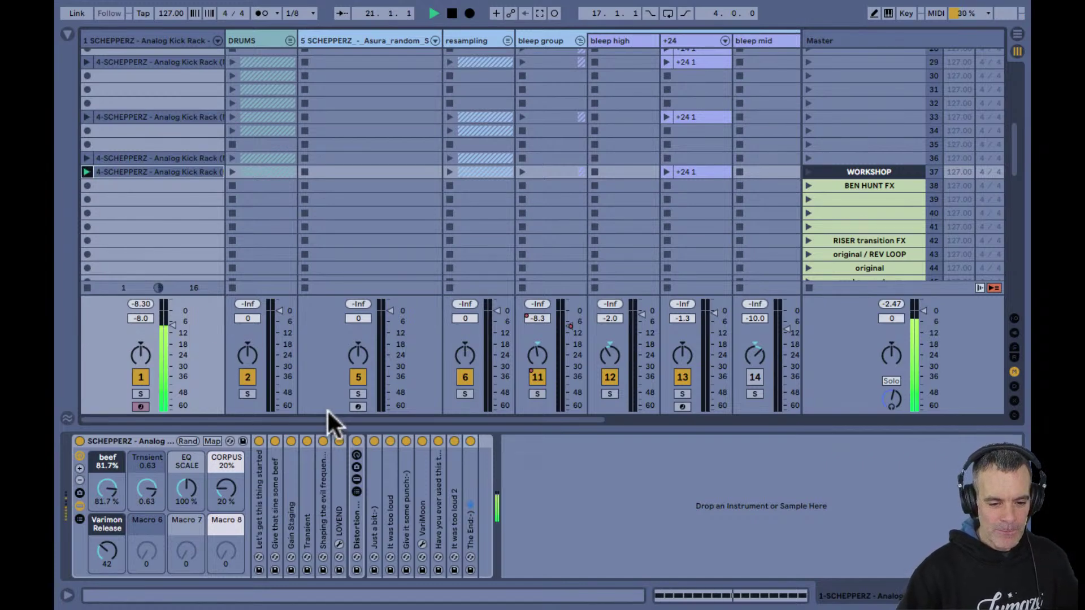
left_click(259, 505)
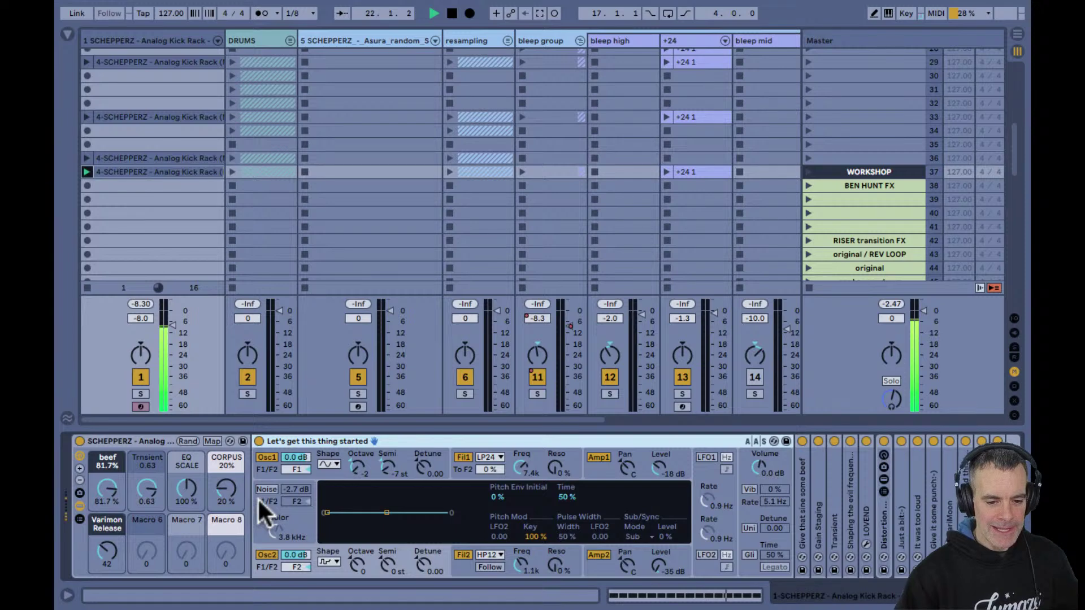
left_click(314, 442)
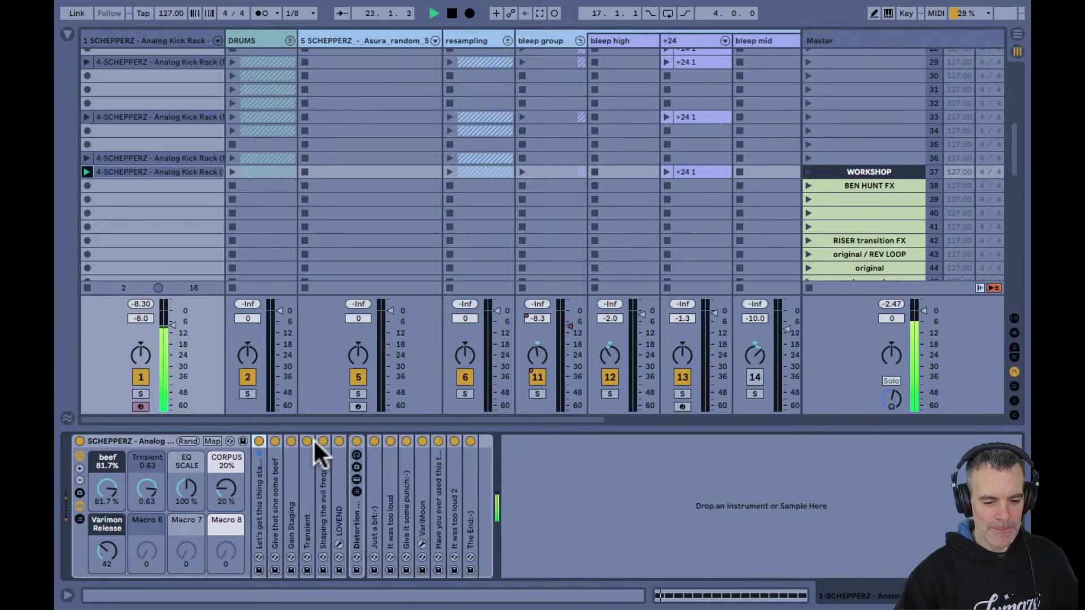
Unfold the kick rack's devices in reverse order, from the closing limiter "The End:-)" back to the "Just a bit:-)" compressor
left_click(470, 511)
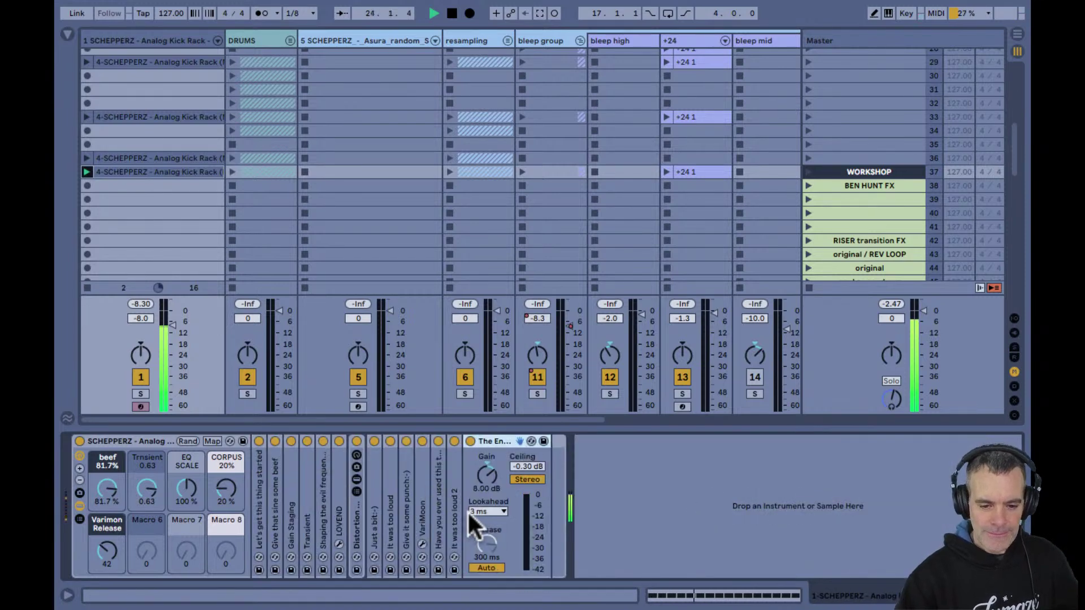
left_click(453, 510)
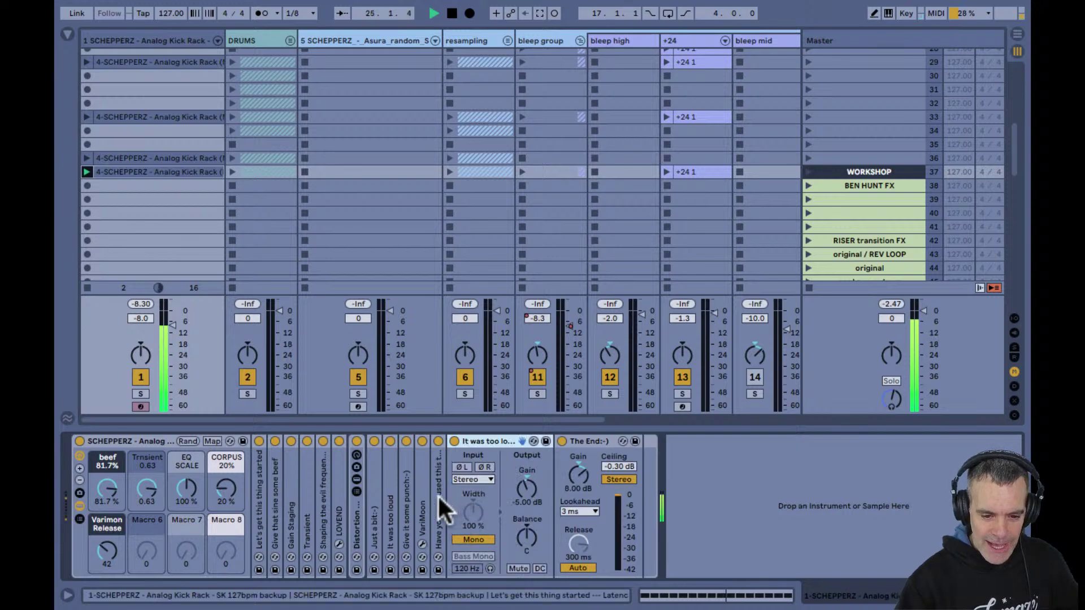
left_click(437, 494)
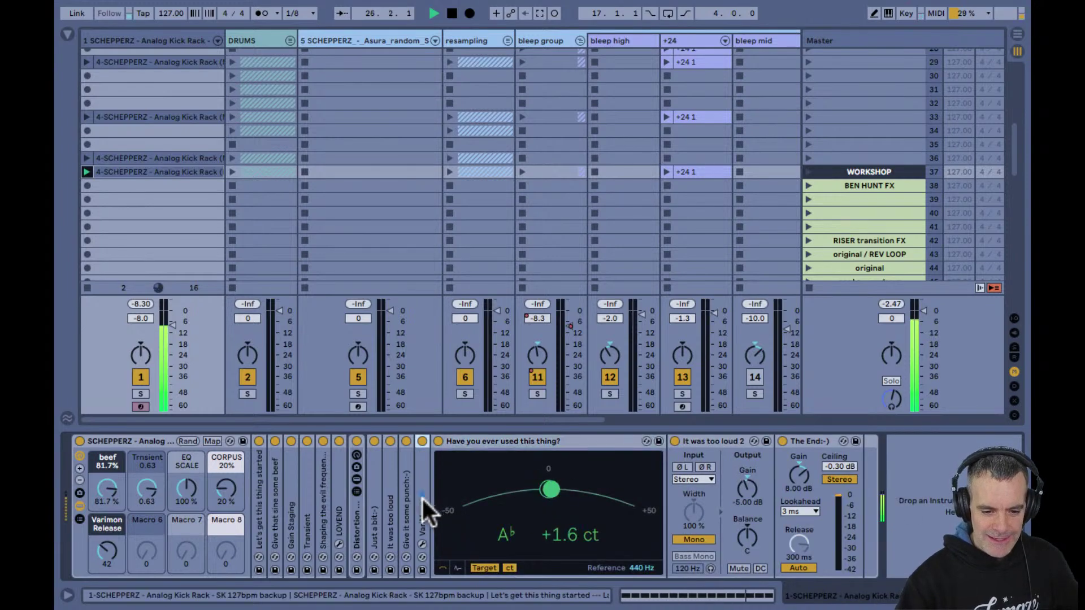
left_click(423, 500)
left_click(402, 499)
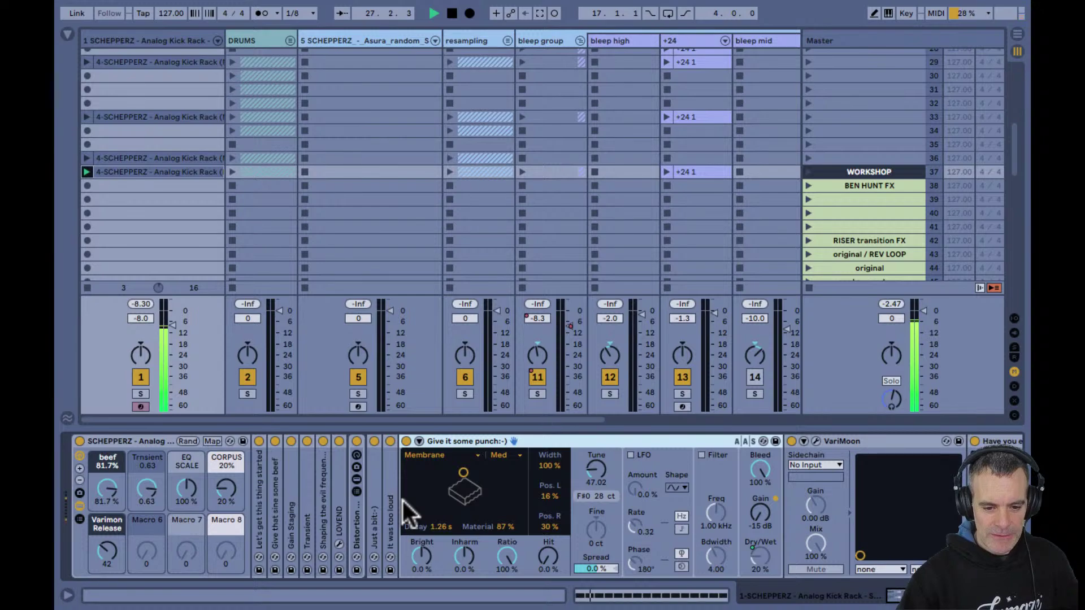
left_click(388, 500)
left_click(371, 500)
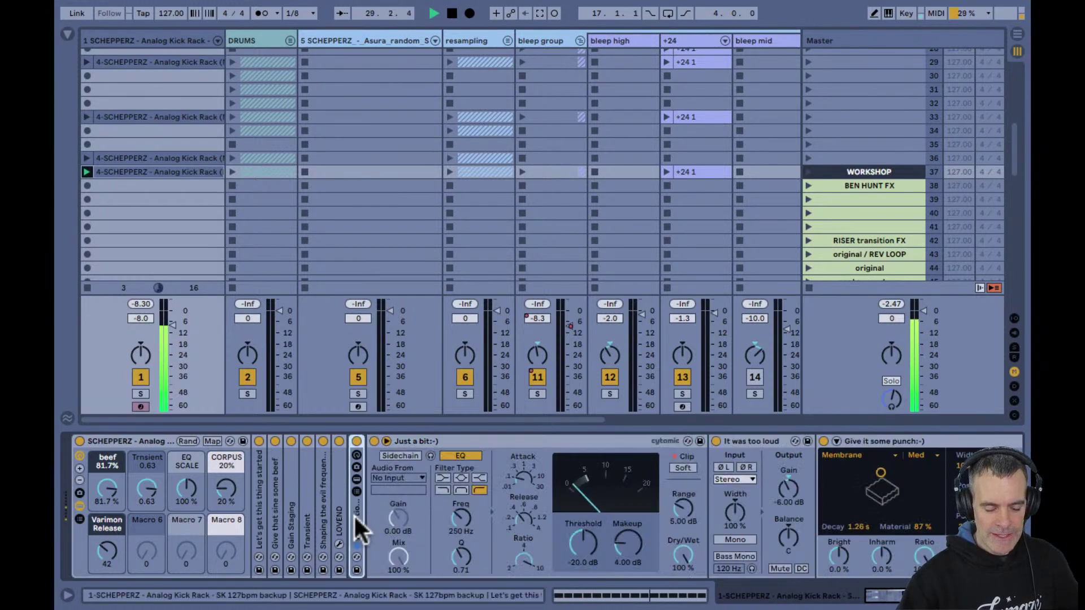
Unfold the remaining kick rack devices in reverse order, from Distortion Chains back to the "Let's get this thing started" Analog synth
left_click(351, 514)
left_click(333, 510)
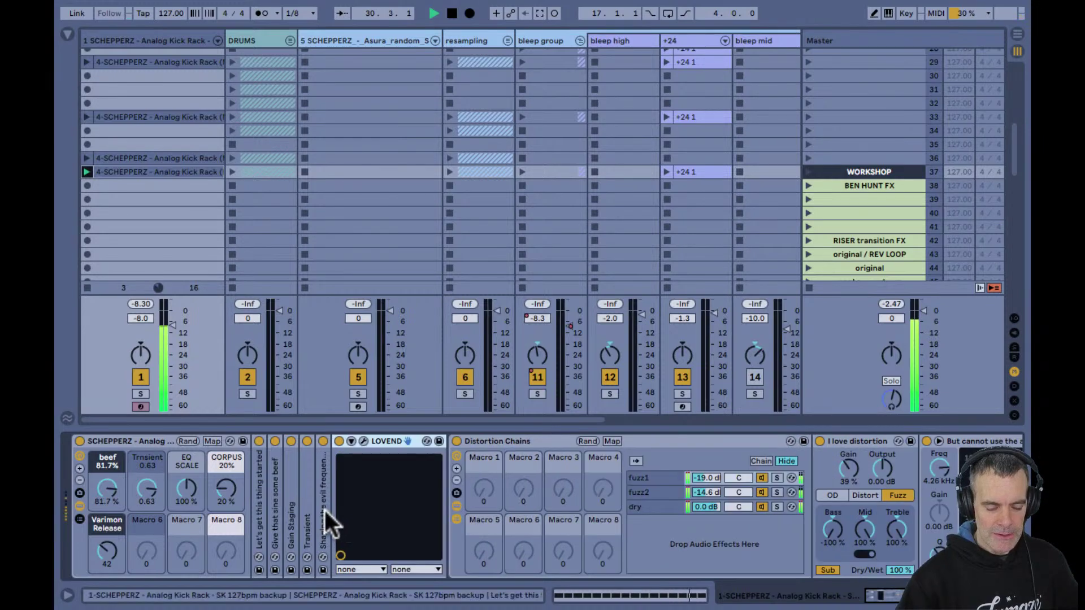
left_click(323, 508)
left_click(305, 508)
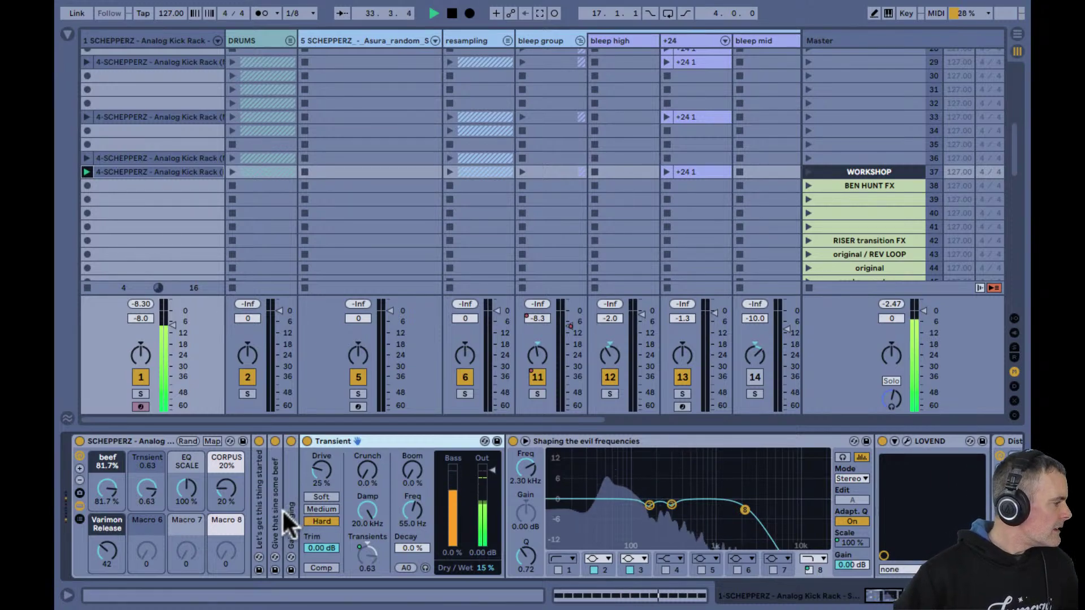
left_click(288, 510)
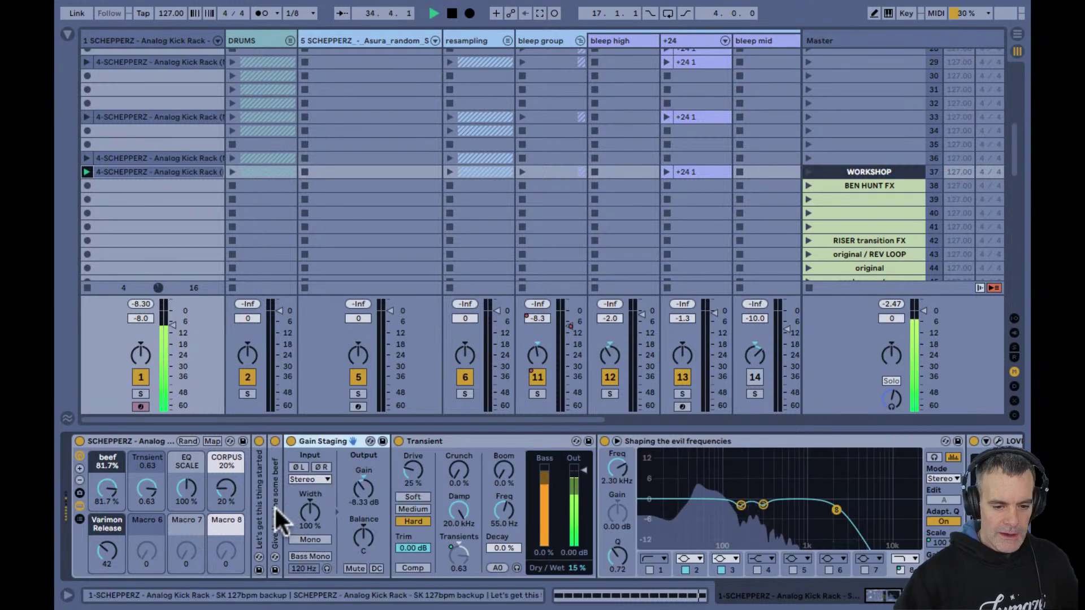
left_click(275, 507)
left_click(257, 503)
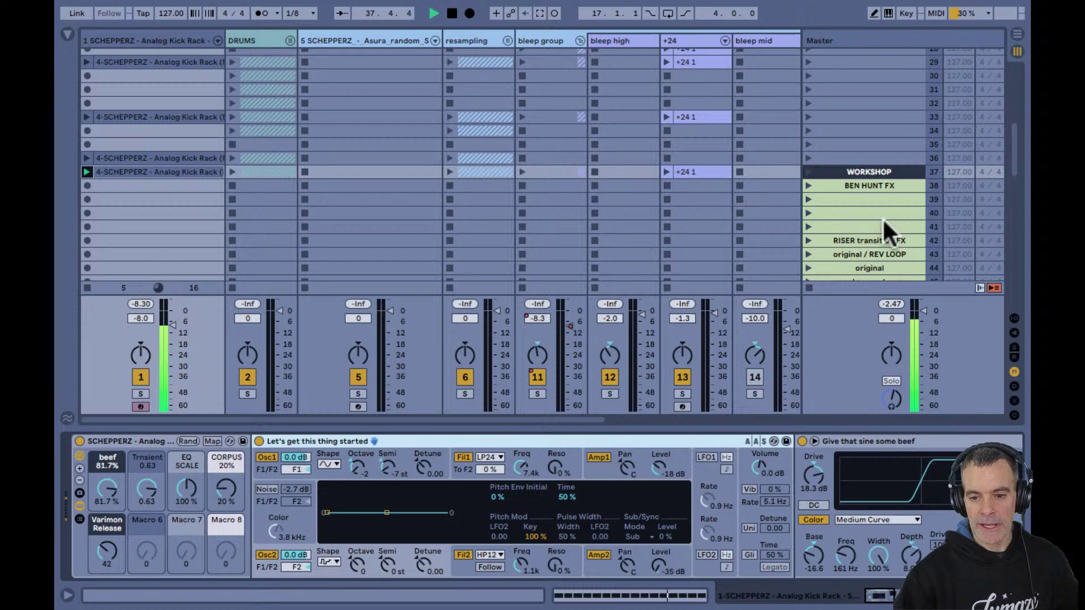
Select the SCHEPPERZ KICK scene in row 60 while the kick clip keeps playing
scroll(883, 220, "down", 5)
left_click(686, 91)
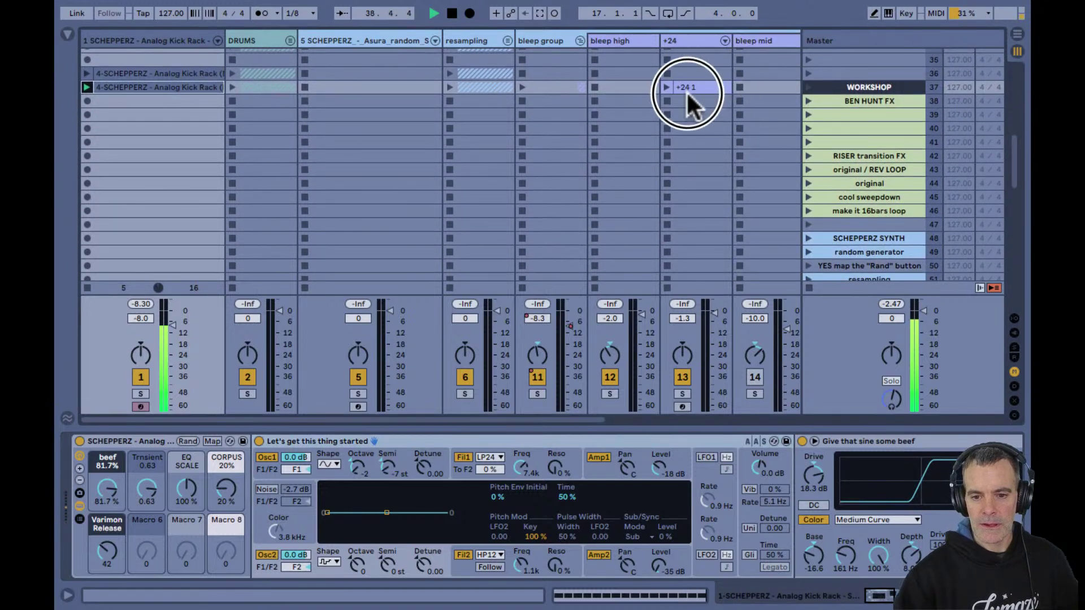
scroll(847, 133, "down", 10)
scroll(849, 135, "down", 6)
left_click(852, 117)
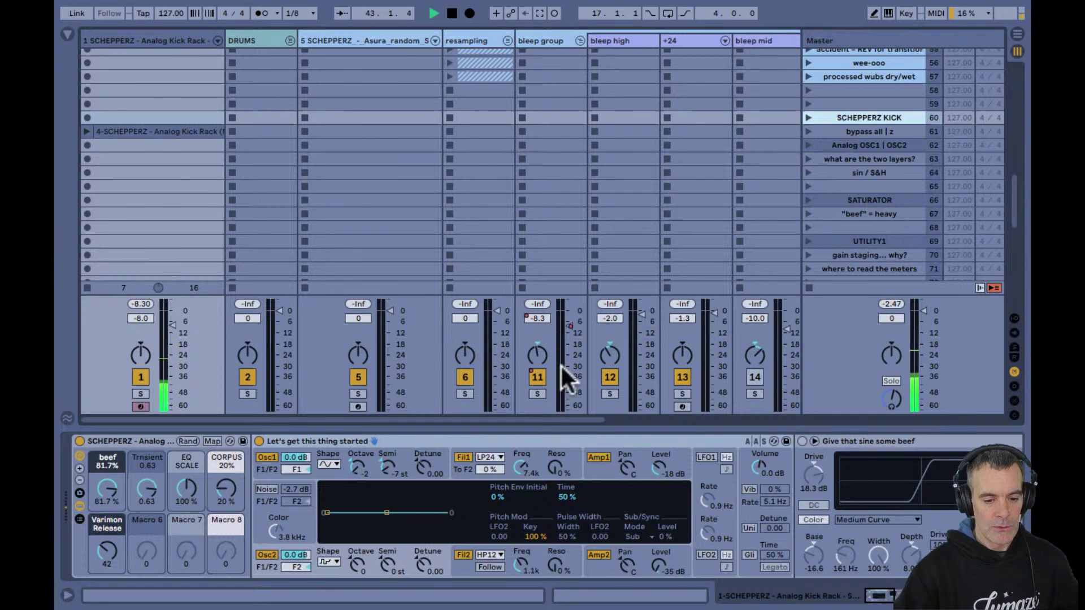
Look through the kick rack's chain from the "Let's get this thing started" synth to the "Just a bit:-)" compressor and back
left_click(365, 444)
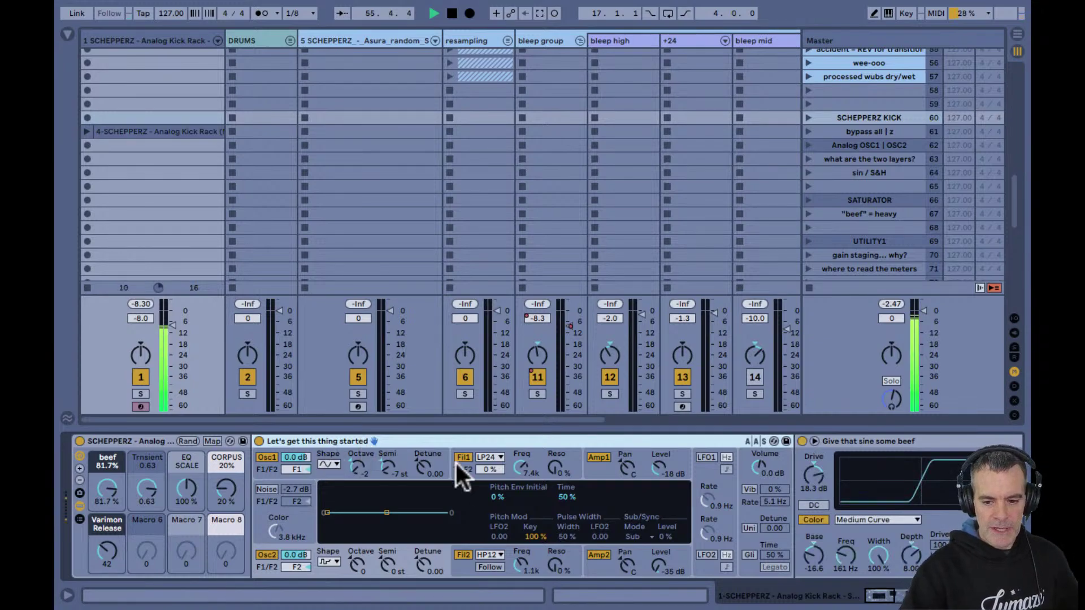
scroll(456, 464, "right", 10)
scroll(456, 463, "right", 15)
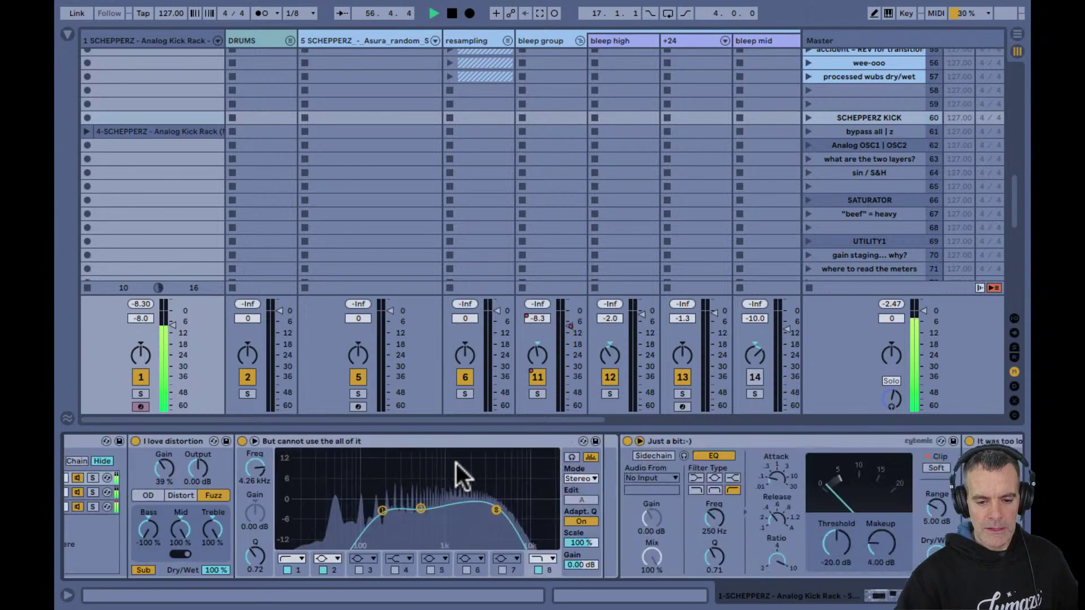
scroll(456, 460, "left", 20)
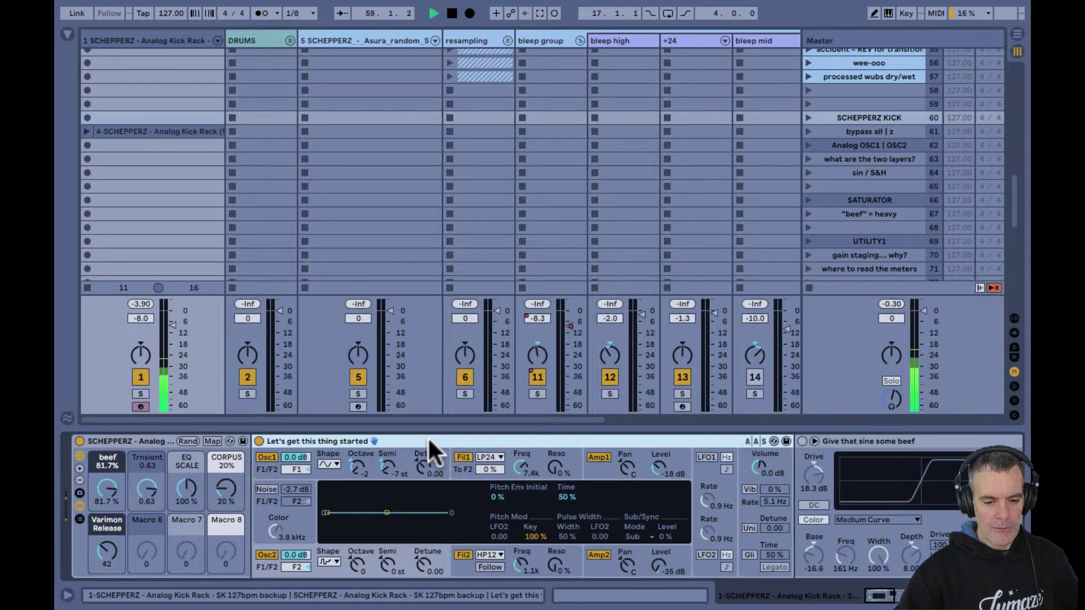
Fold the Analog synth, enable the "Give that sine some beef" saturator, and fold it with the beef macro at 81.7%
double_click(391, 439)
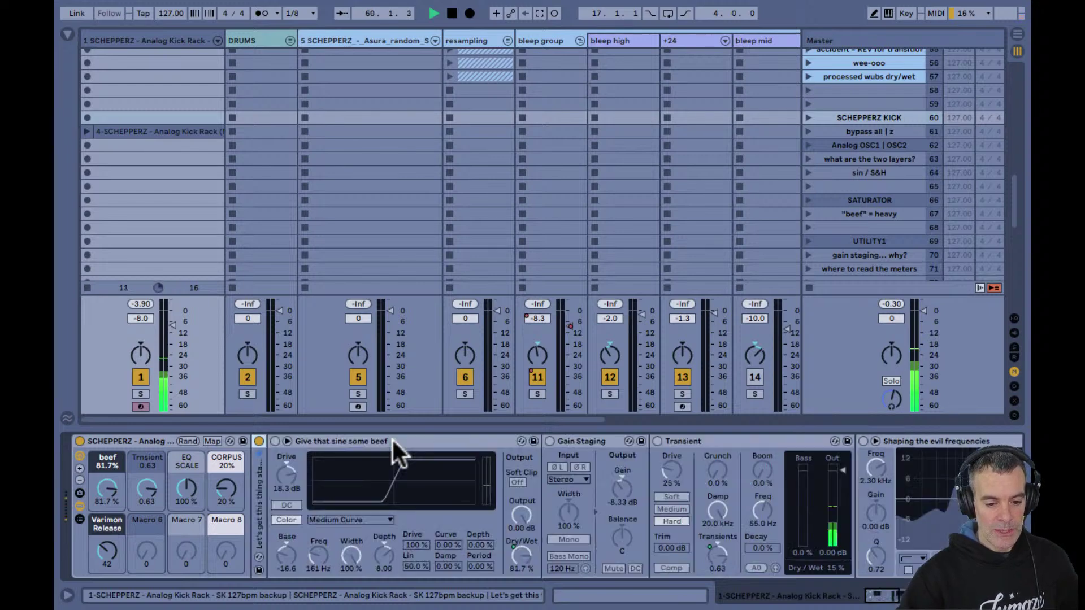
left_click(275, 441)
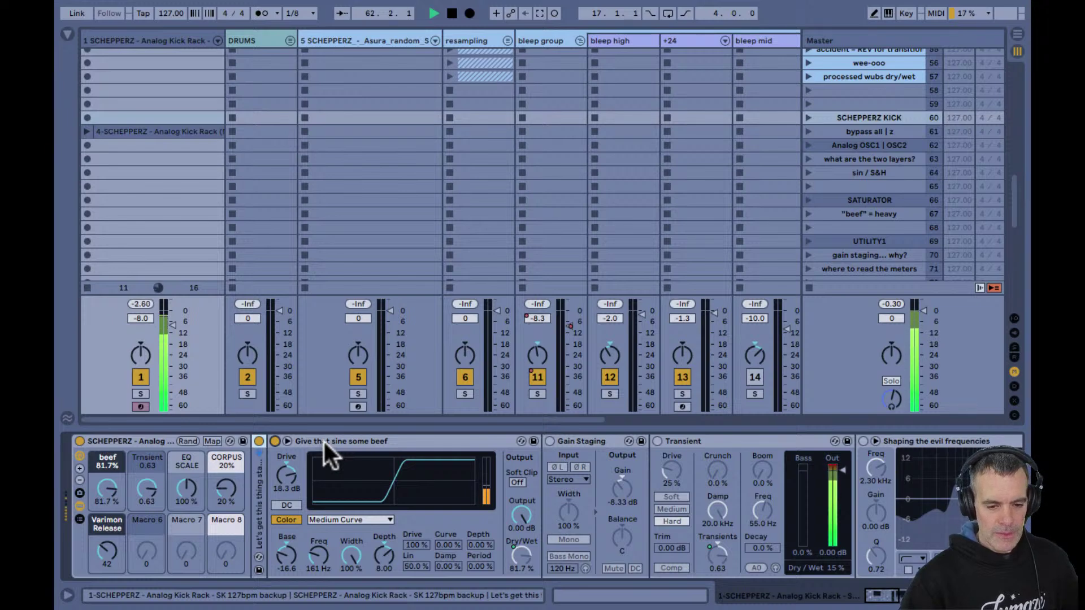
left_click_drag(106, 482, 106, 483)
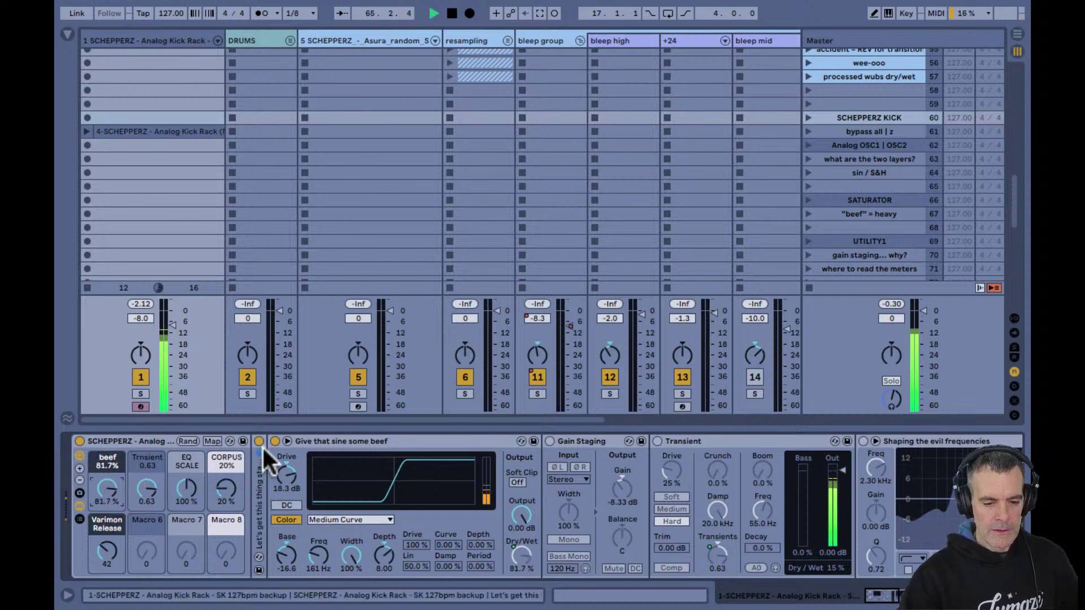
double_click(306, 440)
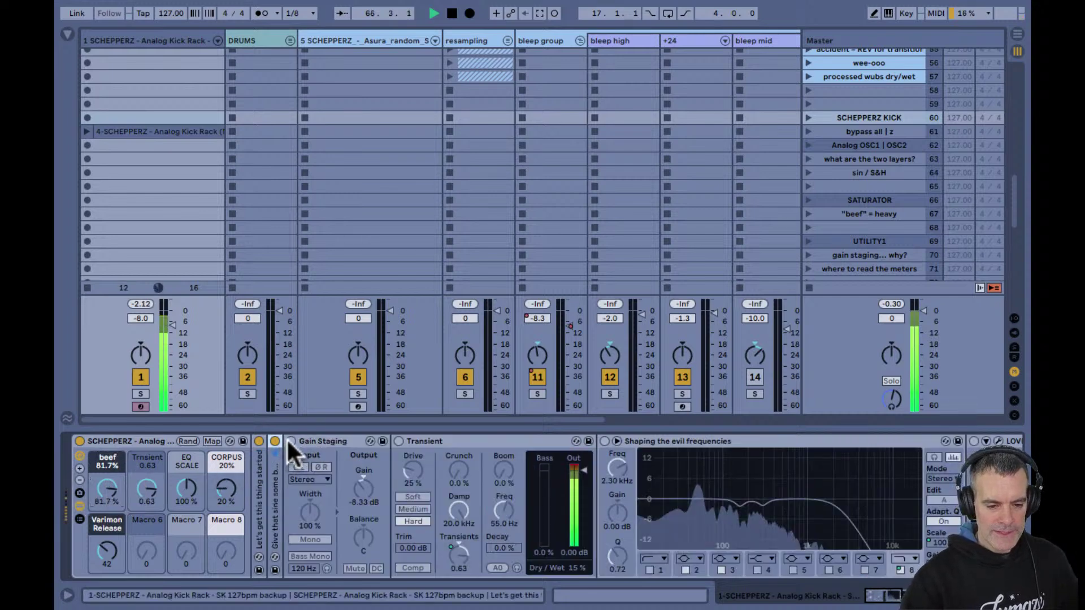
Enable Gain Staging and fold every device after it in the kick rack, from Transient to the closing limiter "The End:-)"
double_click(439, 436)
double_click(447, 438)
double_click(463, 438)
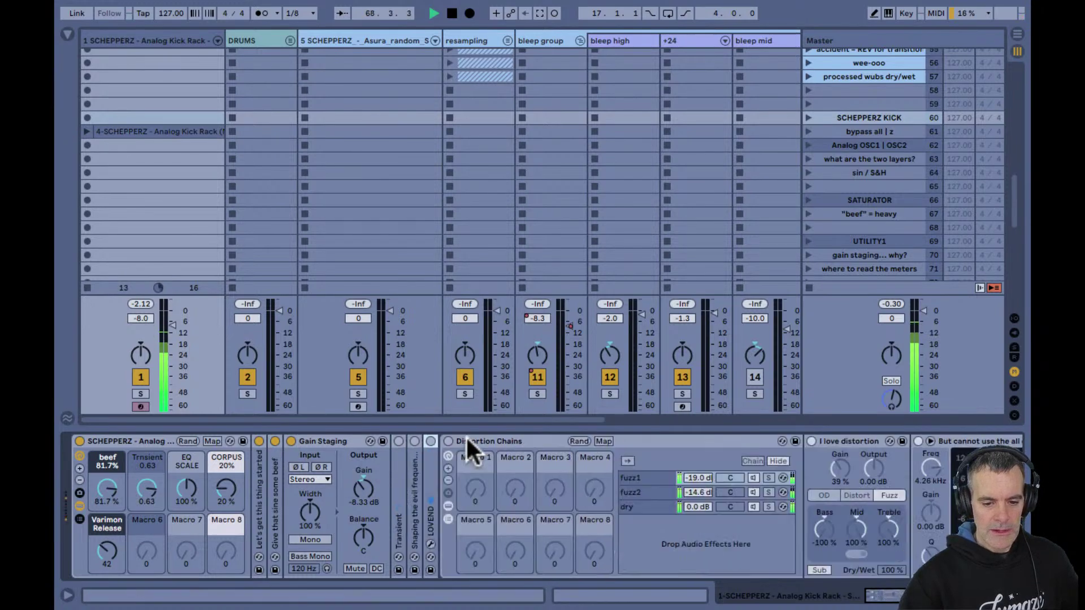
double_click(473, 437)
double_click(421, 439)
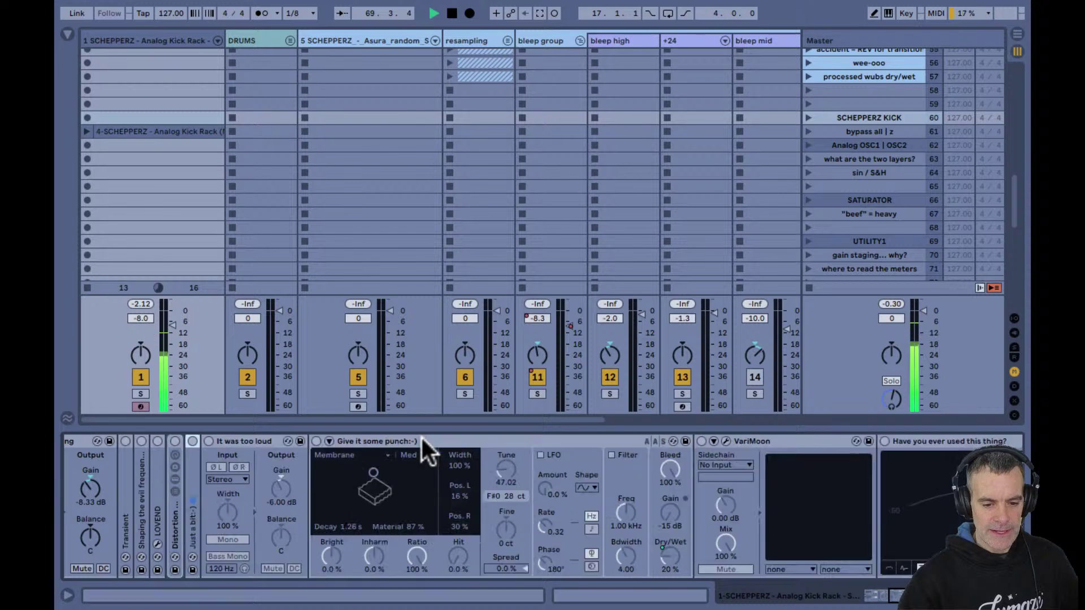
double_click(259, 439)
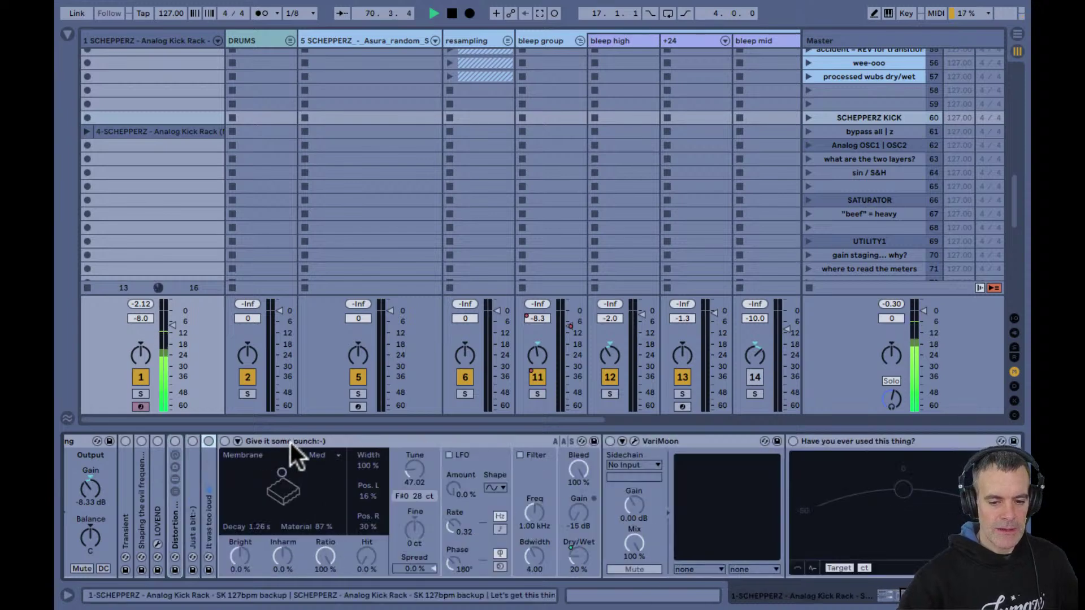
double_click(291, 442)
double_click(307, 443)
double_click(323, 443)
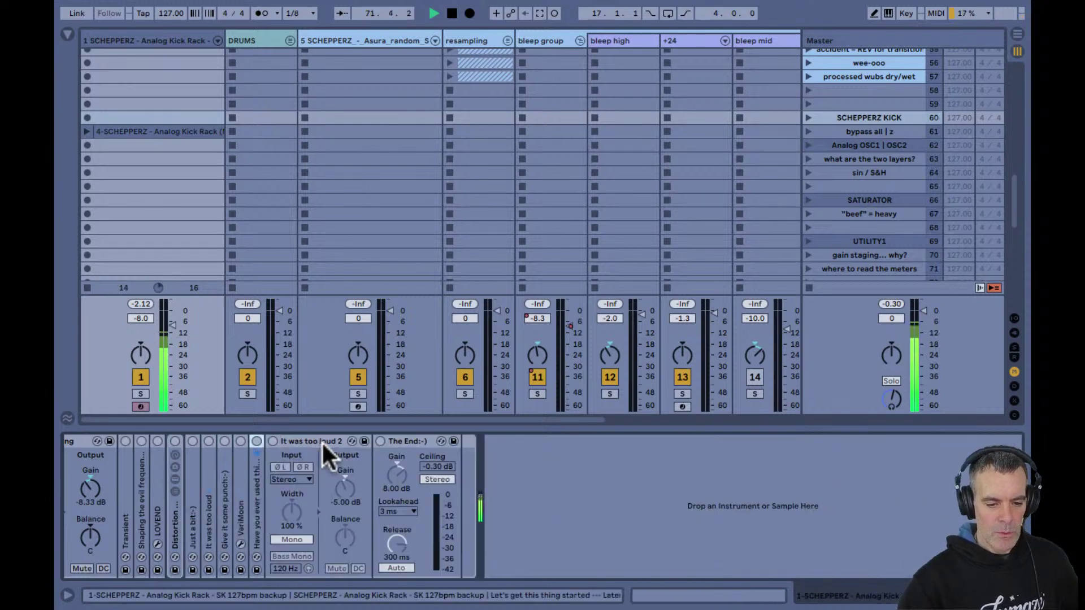
double_click(317, 440)
double_click(320, 440)
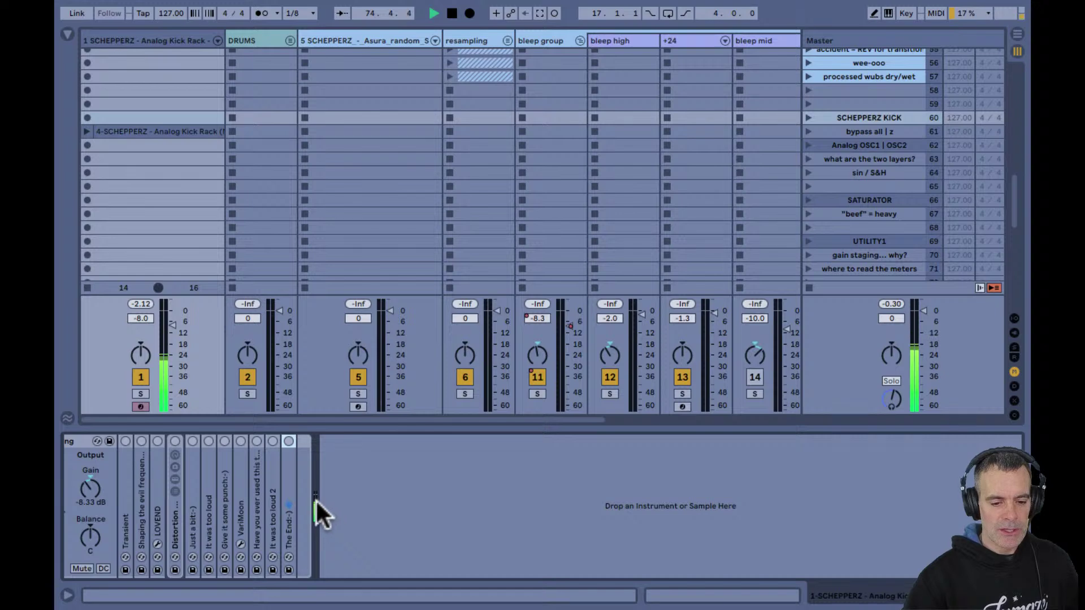
scroll(316, 495, "left", 5)
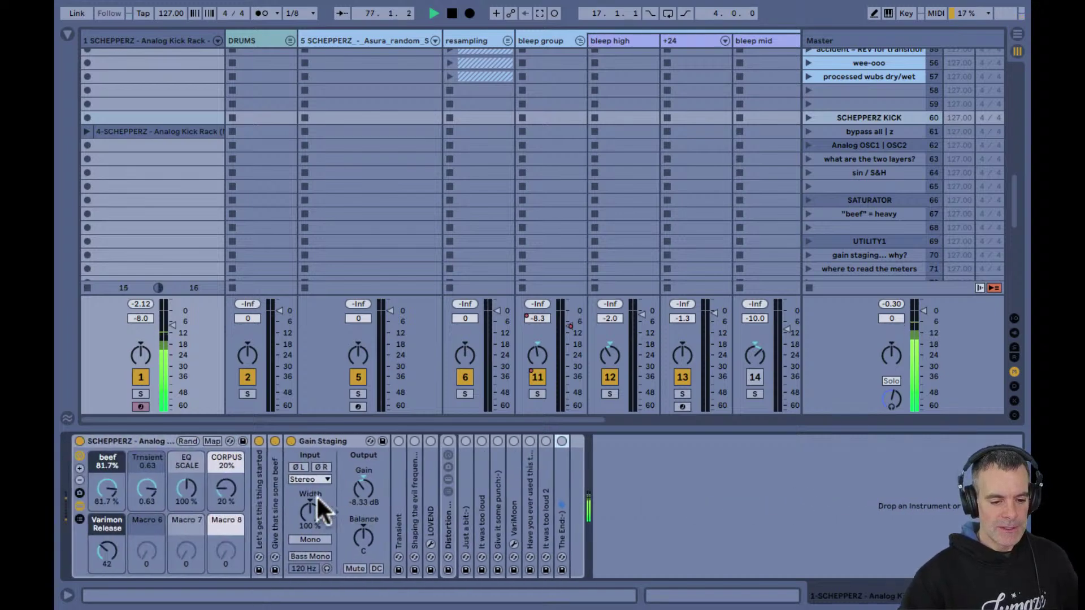
Bypass Gain Staging for comparison, re-enable it, and fold the device
left_click(291, 441)
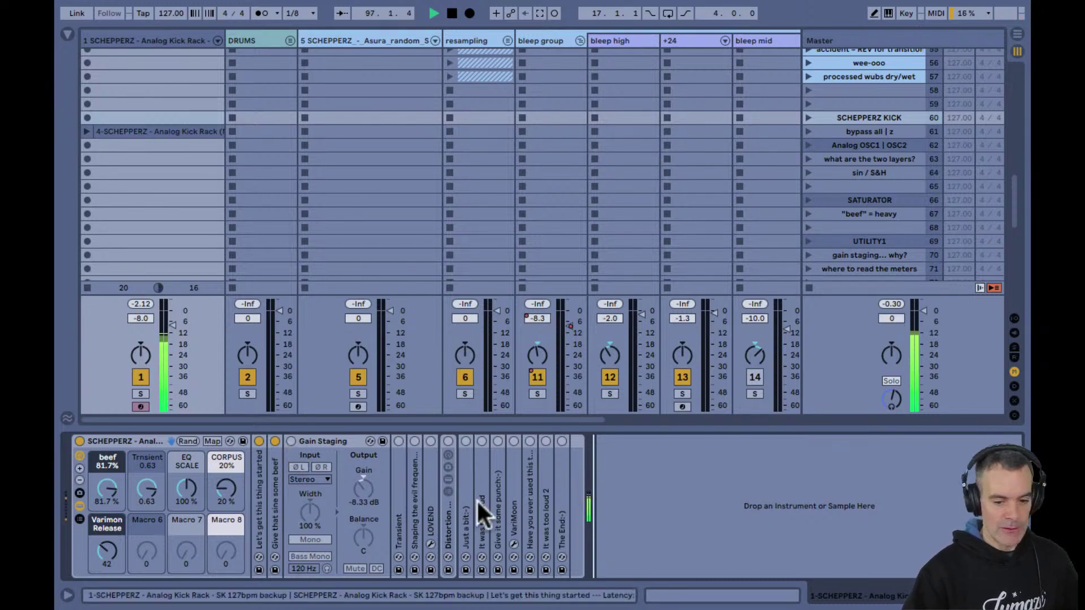
left_click(290, 442)
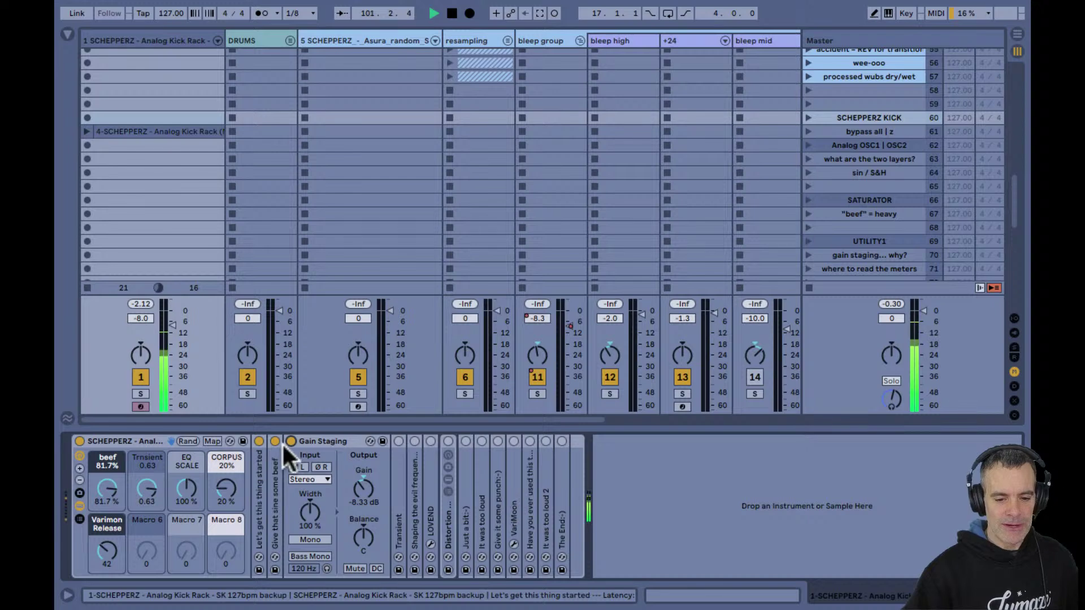
double_click(320, 442)
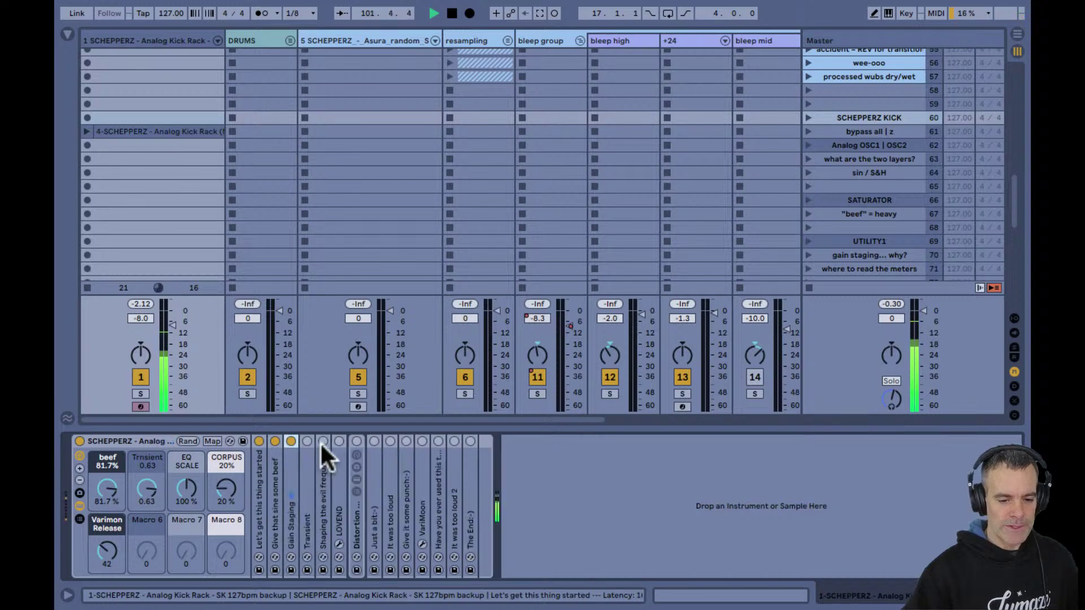
Unfold and enable the Transient device, set the Trnsient macro to 0.70, and fold the device again
double_click(304, 499)
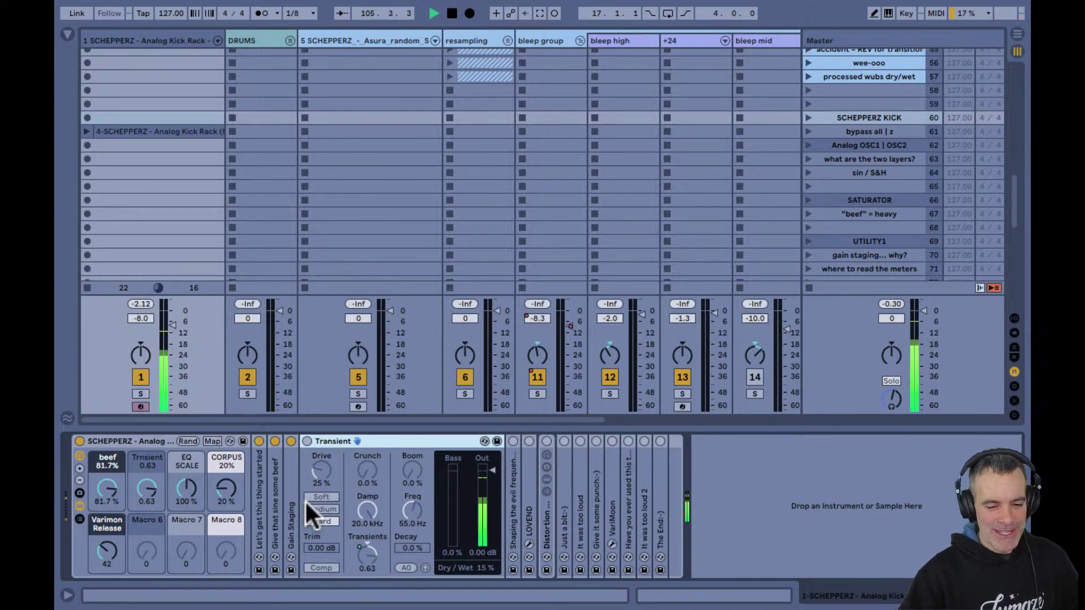
left_click(307, 442)
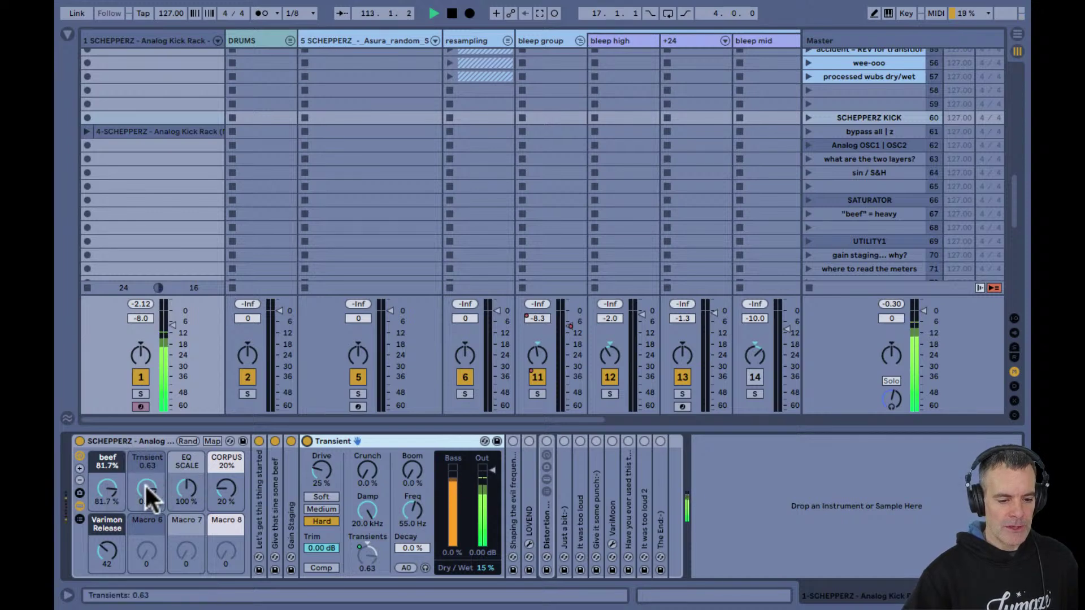
left_click_drag(145, 484, 144, 483)
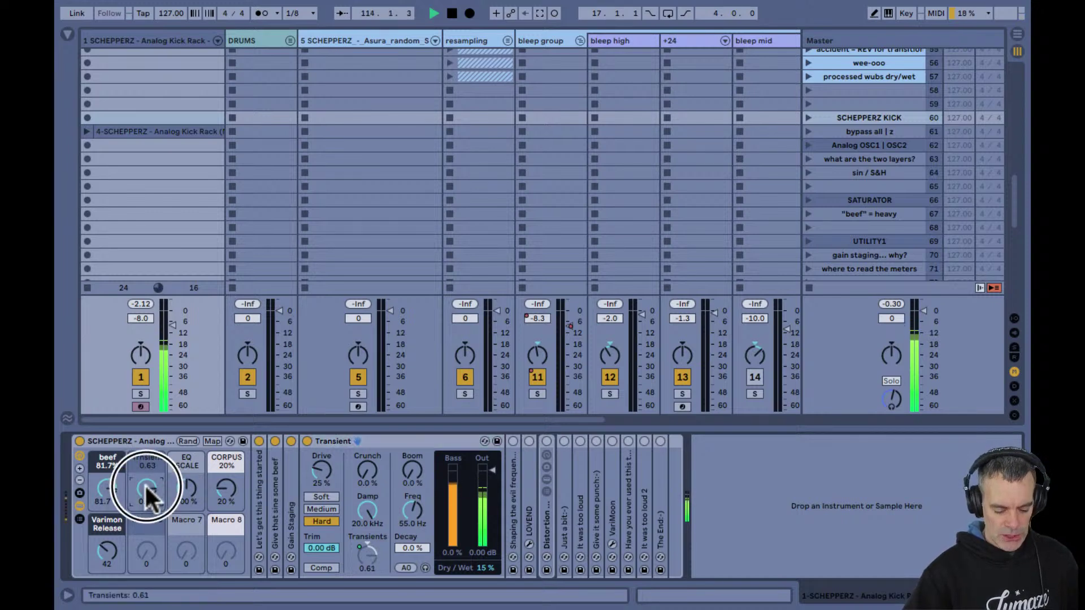
left_click(145, 484)
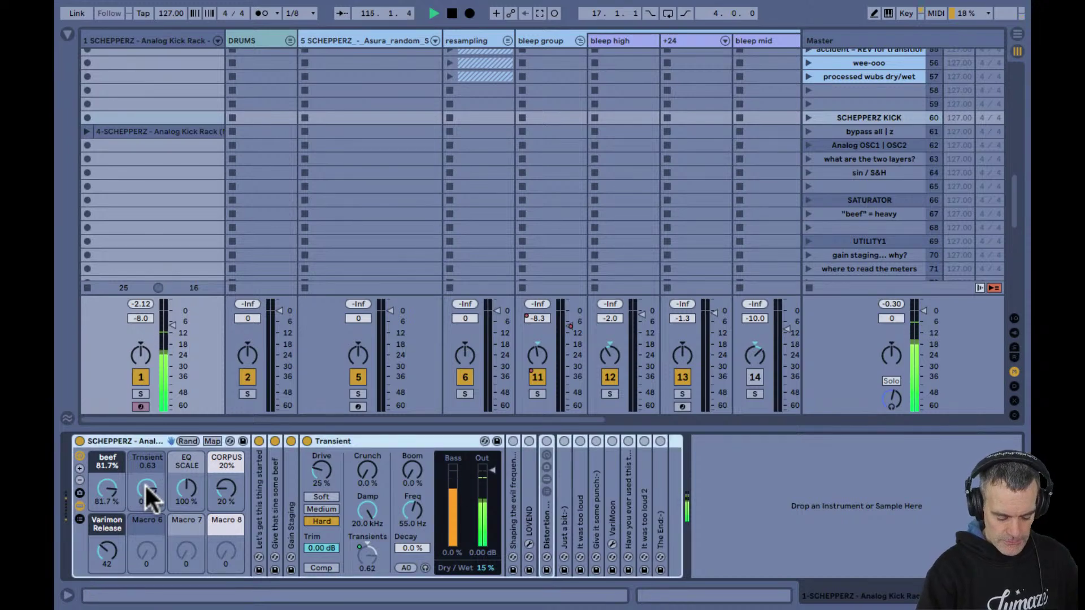
left_click_drag(145, 484, 145, 483)
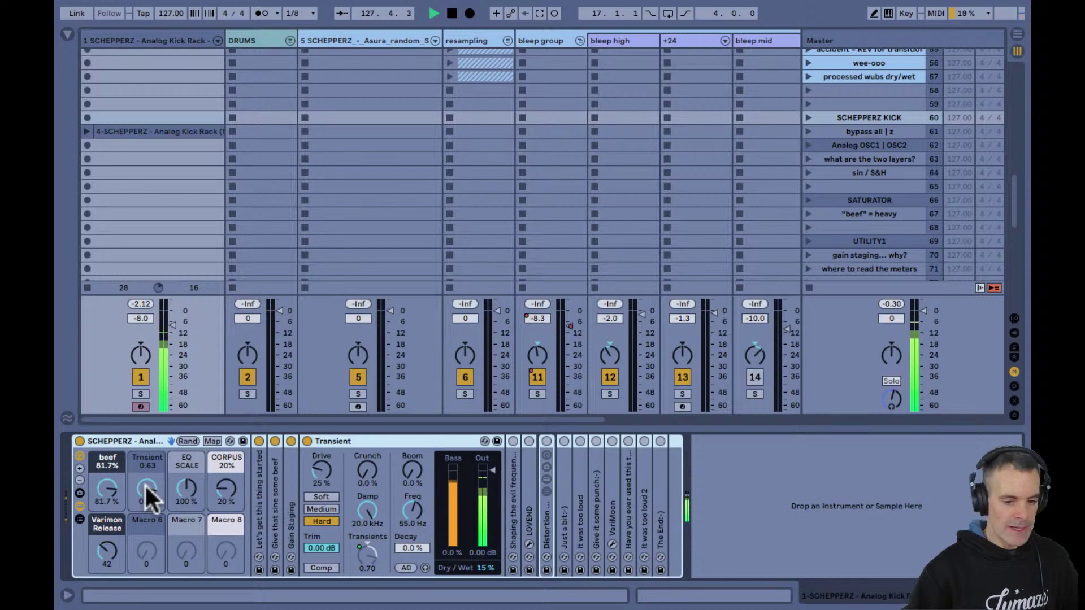
double_click(336, 441)
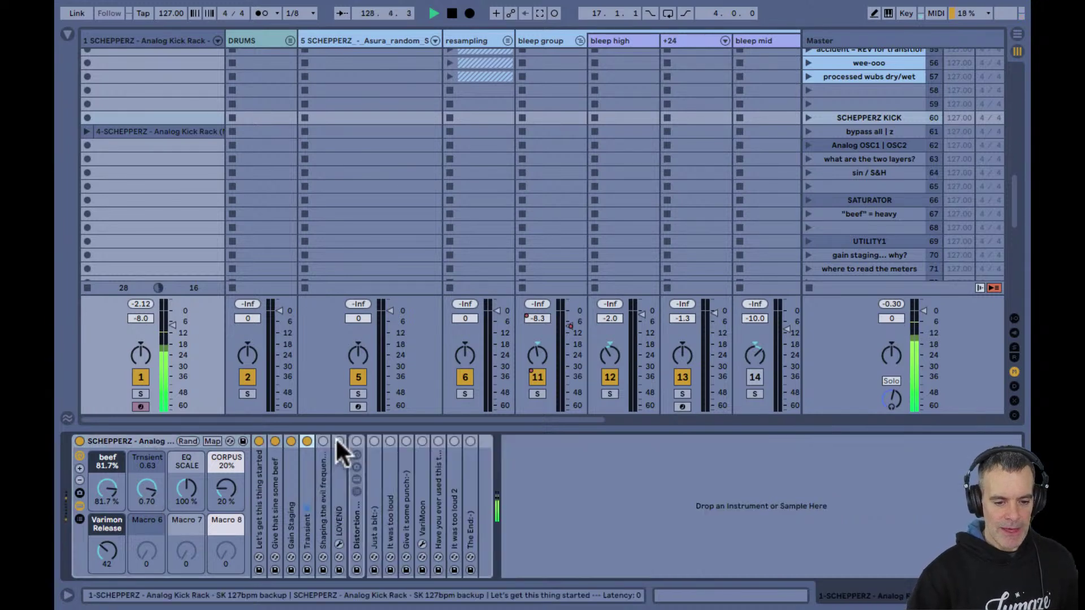
Unfold and enable the "Shaping the evil frequencies" EQ and set the EQ SCALE macro to 200%
double_click(323, 513)
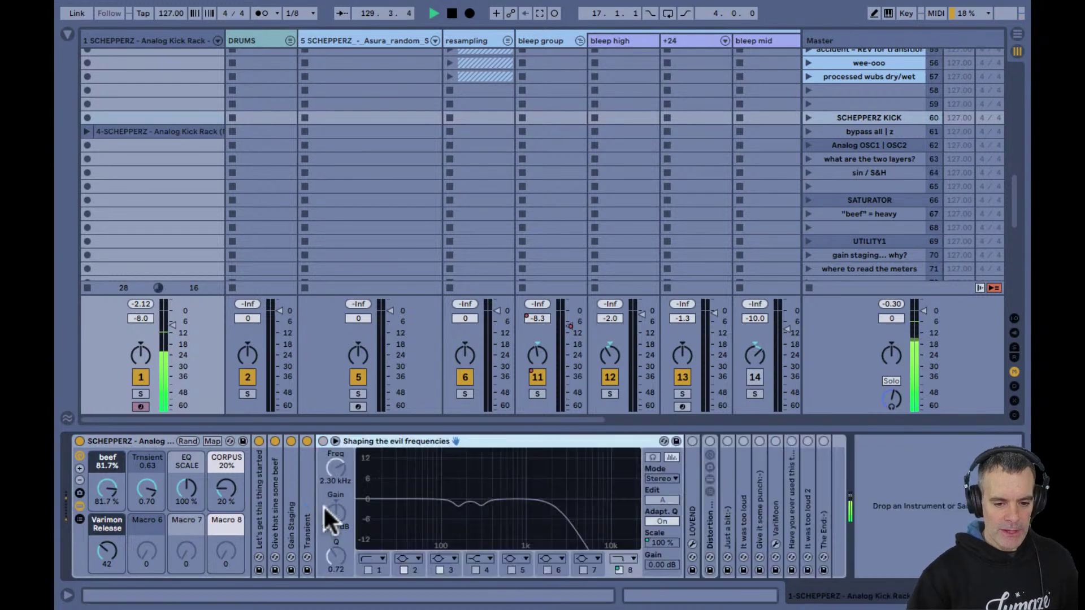
left_click(322, 441)
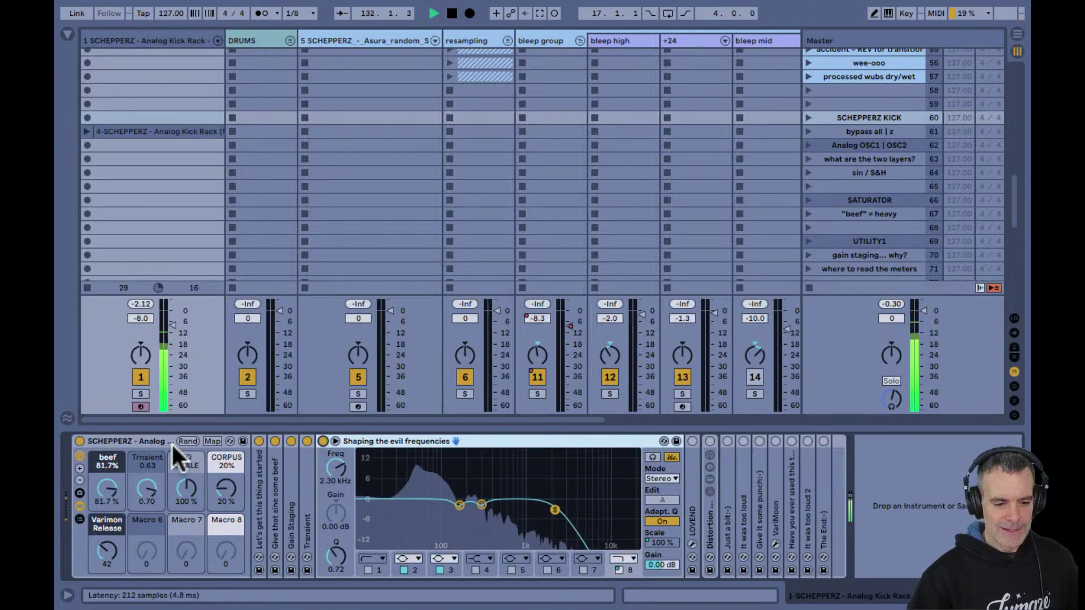
left_click_drag(184, 484, 184, 483)
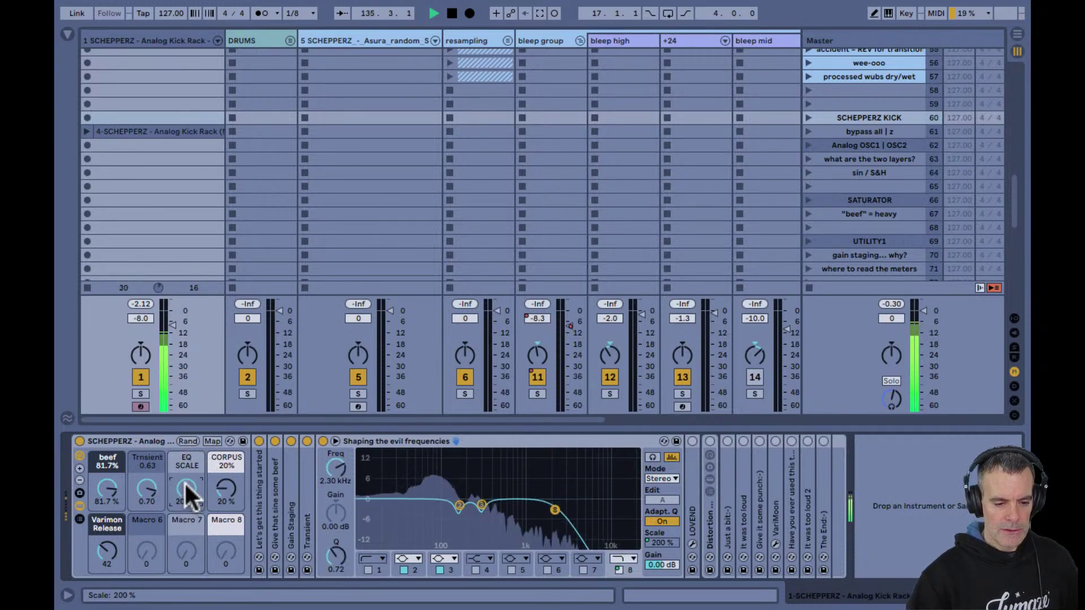
Examine the EQ's filter curve in the expanded display with band 2 selected, keeping EQ SCALE at 200%, and fold the EQ
double_click(455, 477)
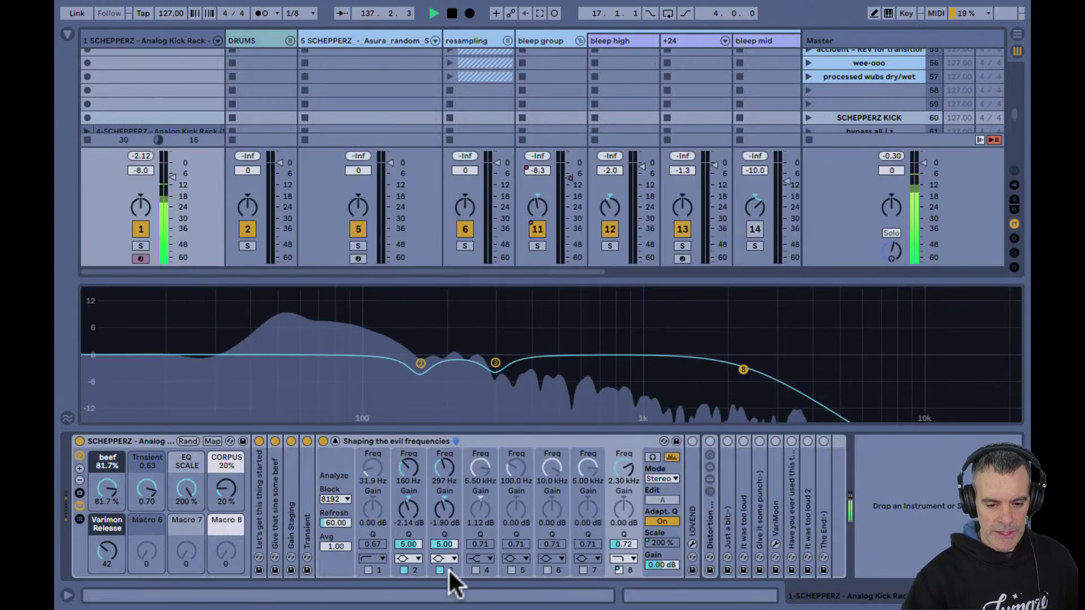
left_click(413, 567)
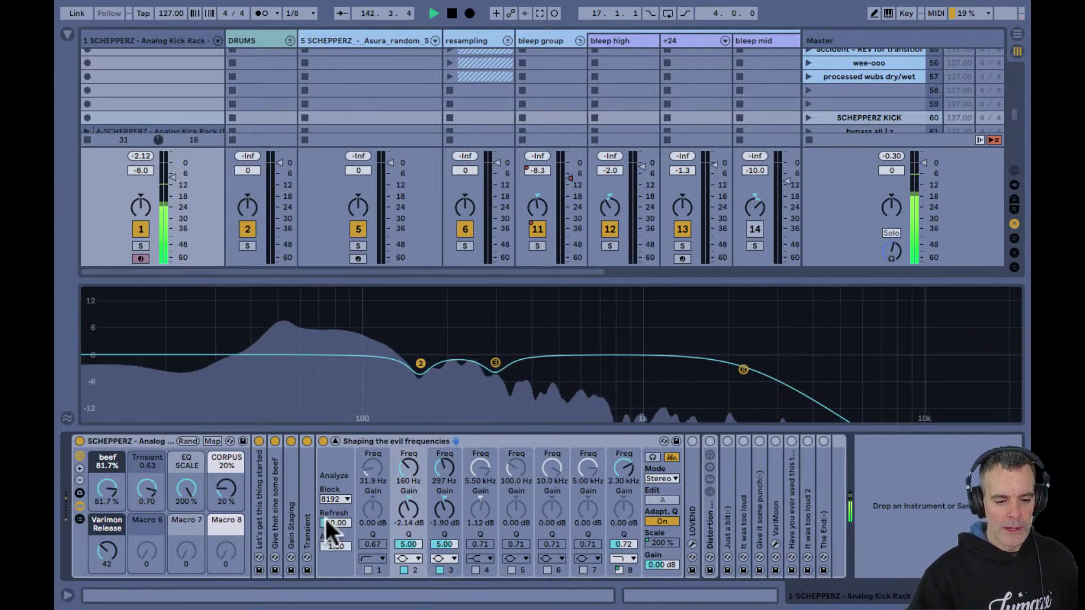
left_click_drag(185, 480, 185, 483)
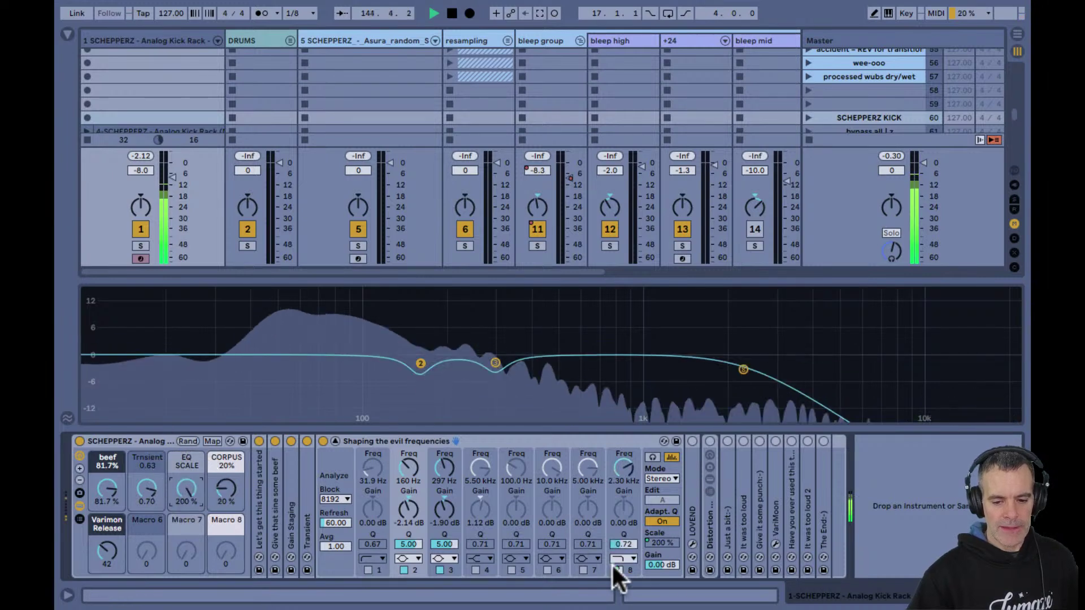
left_click_drag(182, 489, 182, 489)
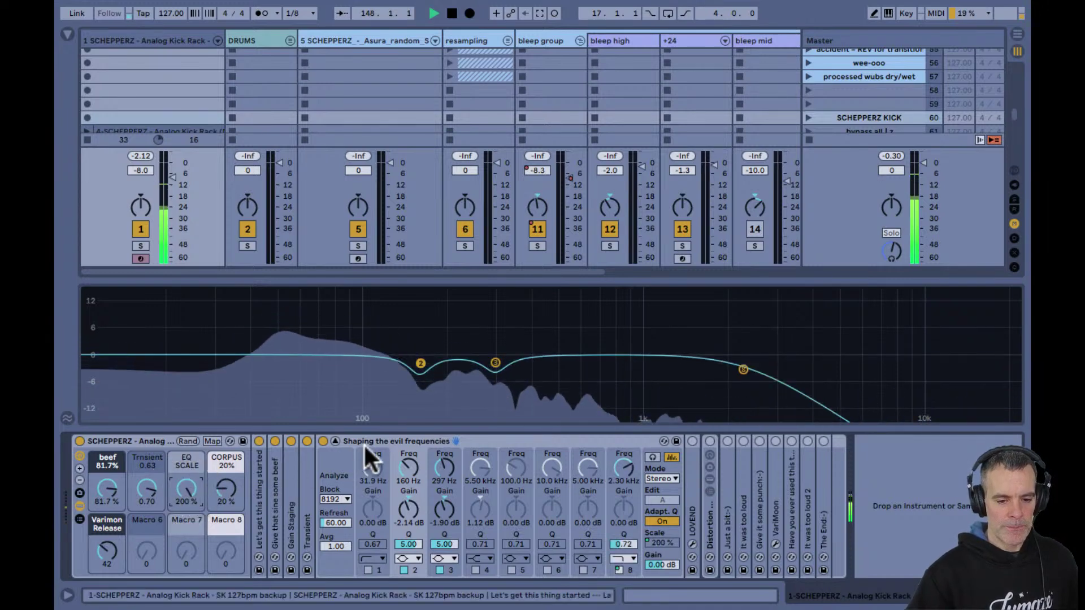
double_click(370, 441)
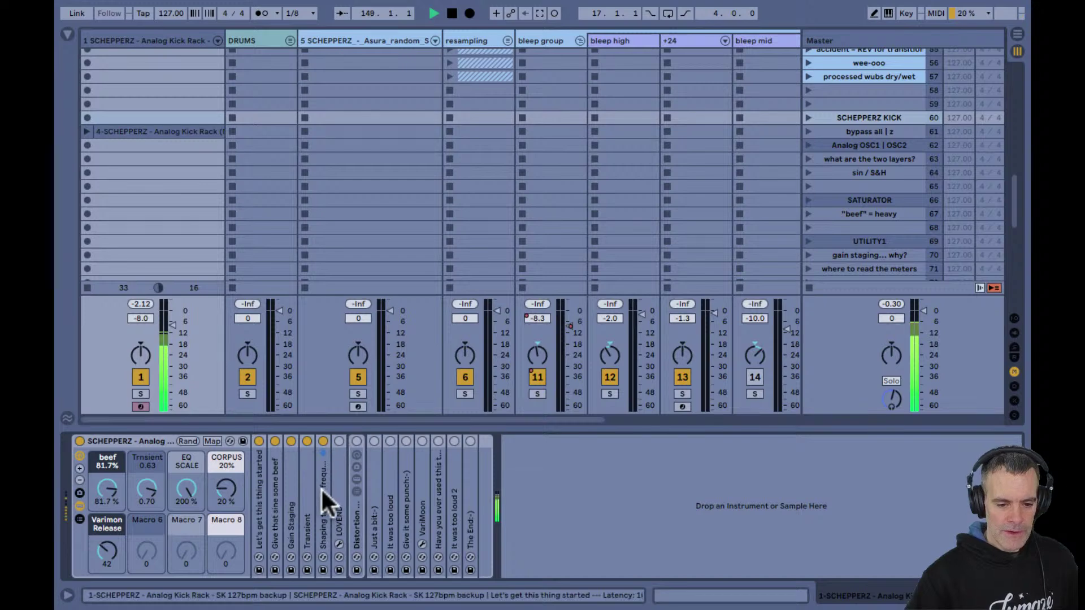
Unfold LOVEND with its plug-in window open and switch it on and off to compare, leaving it enabled
double_click(332, 500)
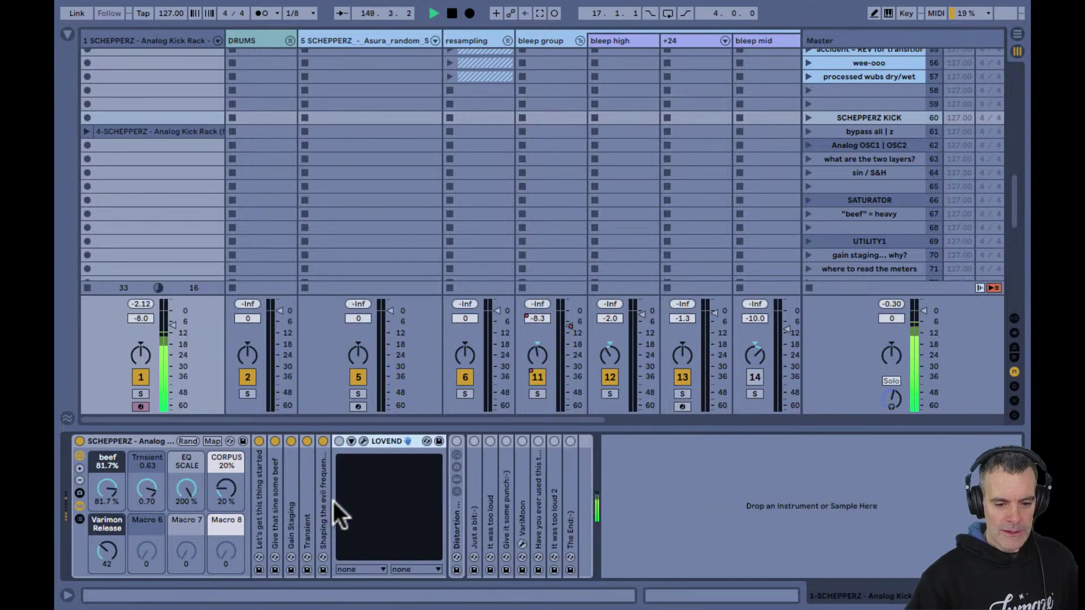
left_click(363, 442)
left_click(648, 97)
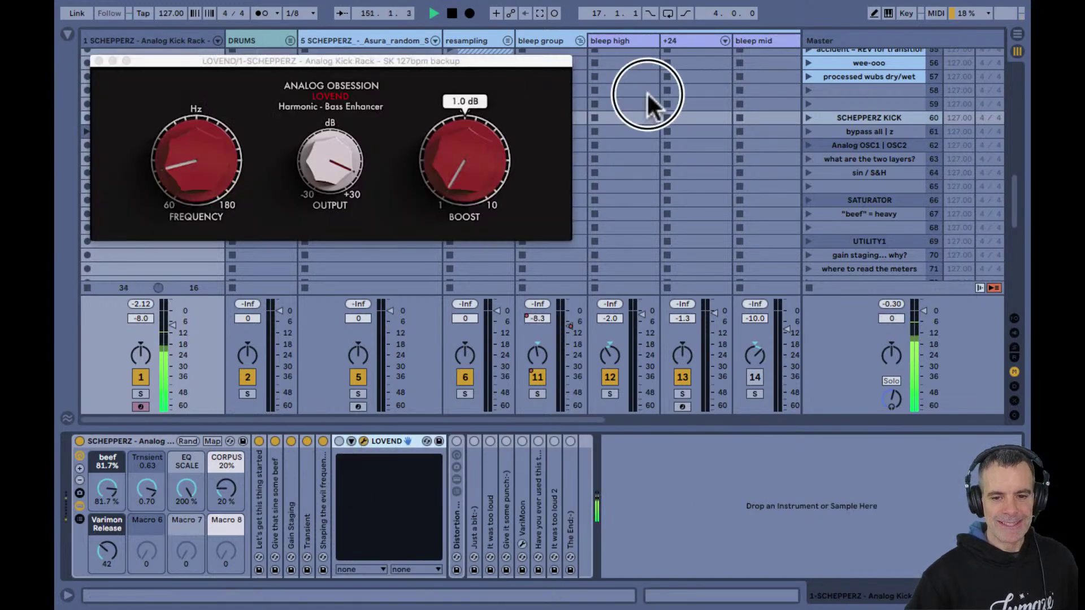
left_click(338, 442)
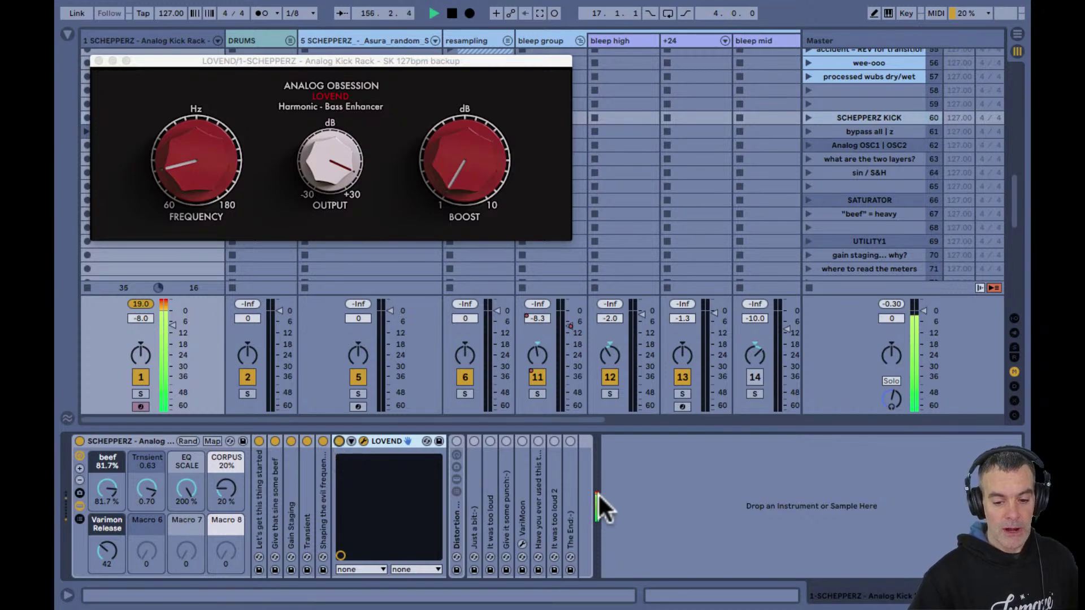
left_click(338, 441)
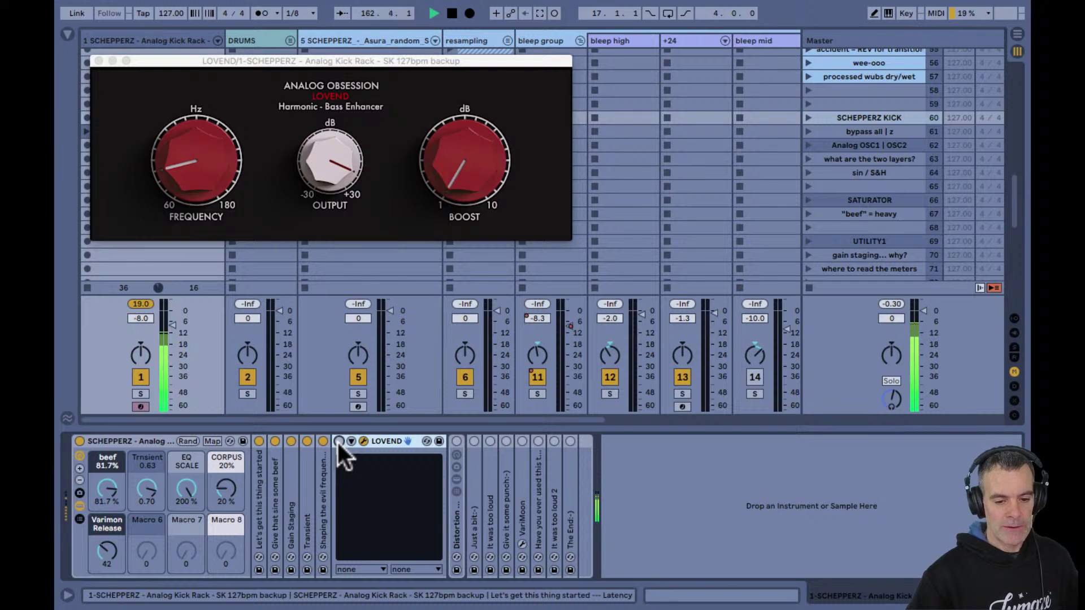
left_click(339, 441)
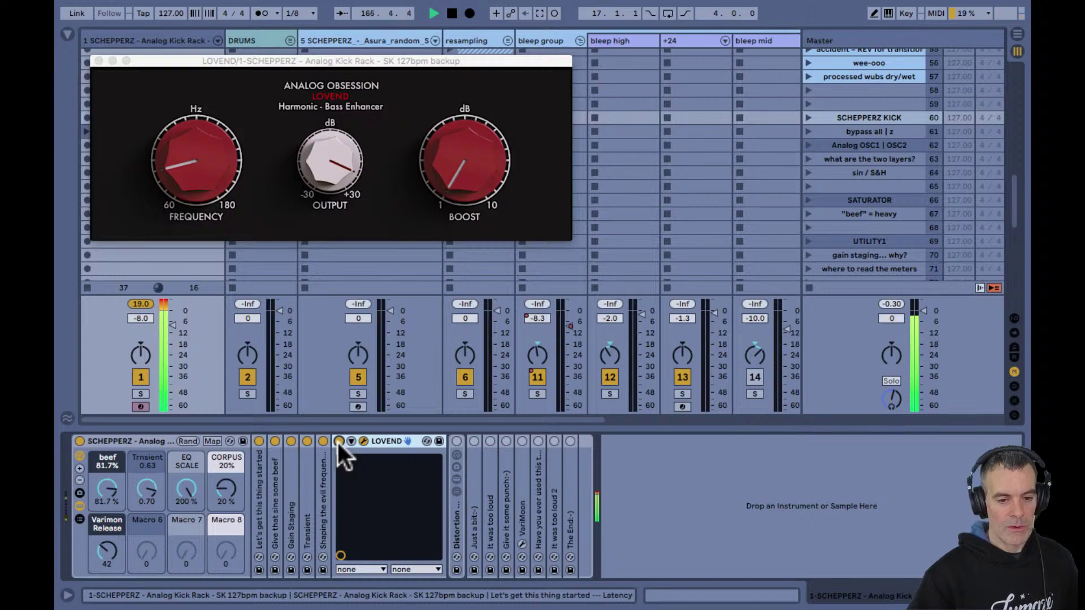
Switch to Firefox, bring up the LOVEND post on Analog Obsession's Patreon page, and examine the plug-in's description and features
key("super+Tab")
key("super+Tab")
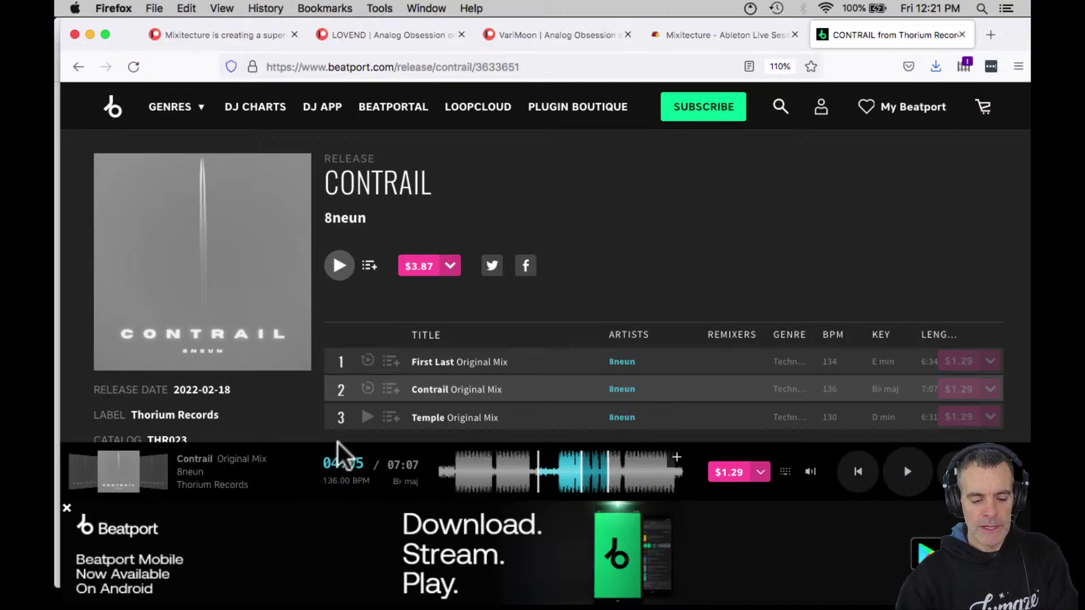
key("ctrl+shift+Tab")
key("ctrl+shift+Tab")
key("ctrl+shift+Tab")
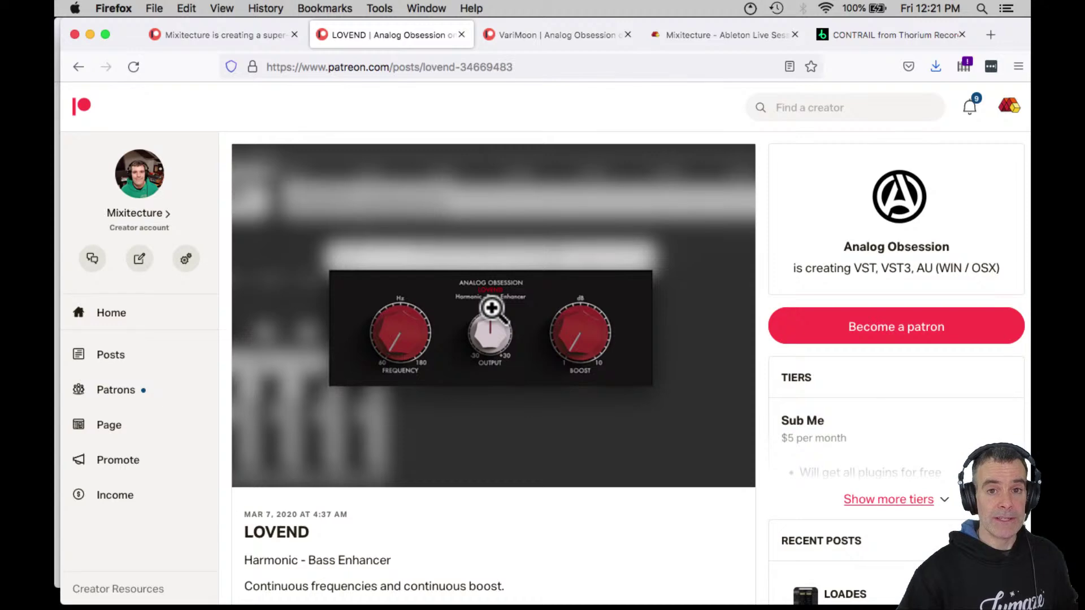
scroll(554, 390, "down", 5)
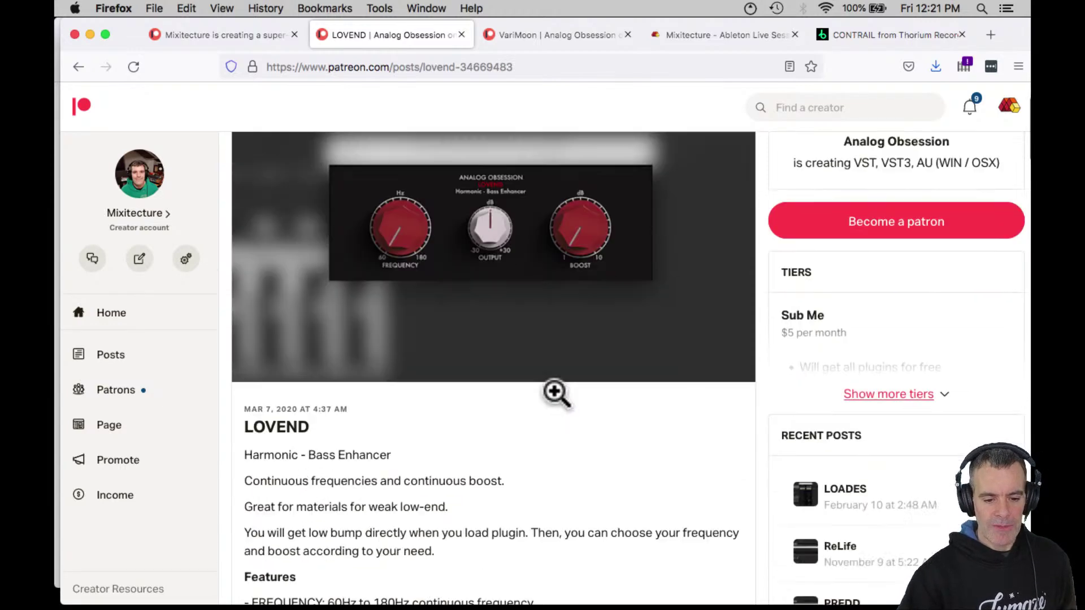
scroll(554, 390, "up", 5)
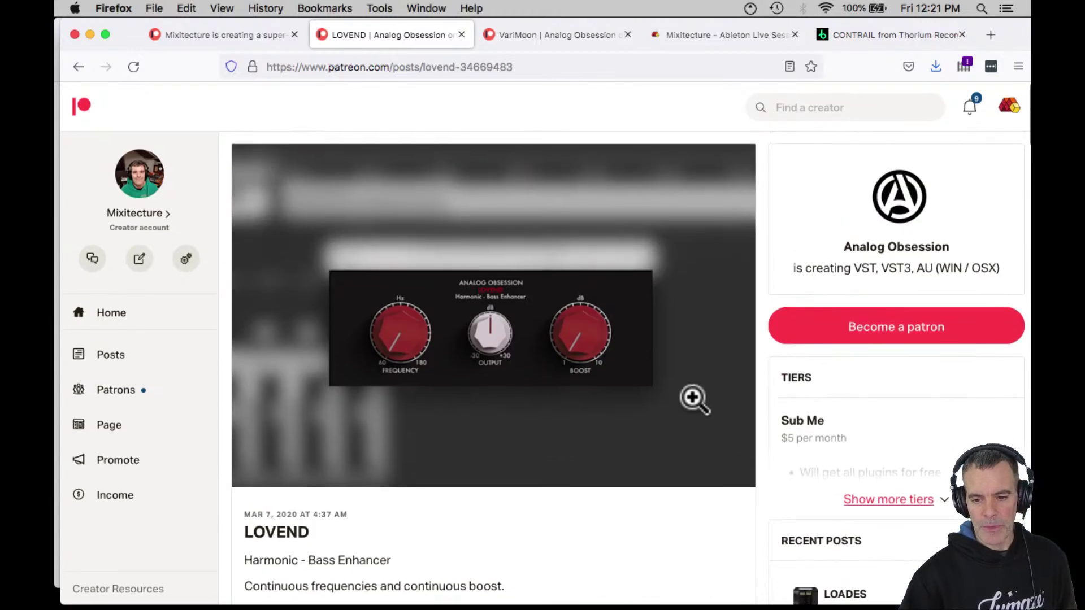
scroll(571, 407, "down", 5)
scroll(570, 405, "down", 1)
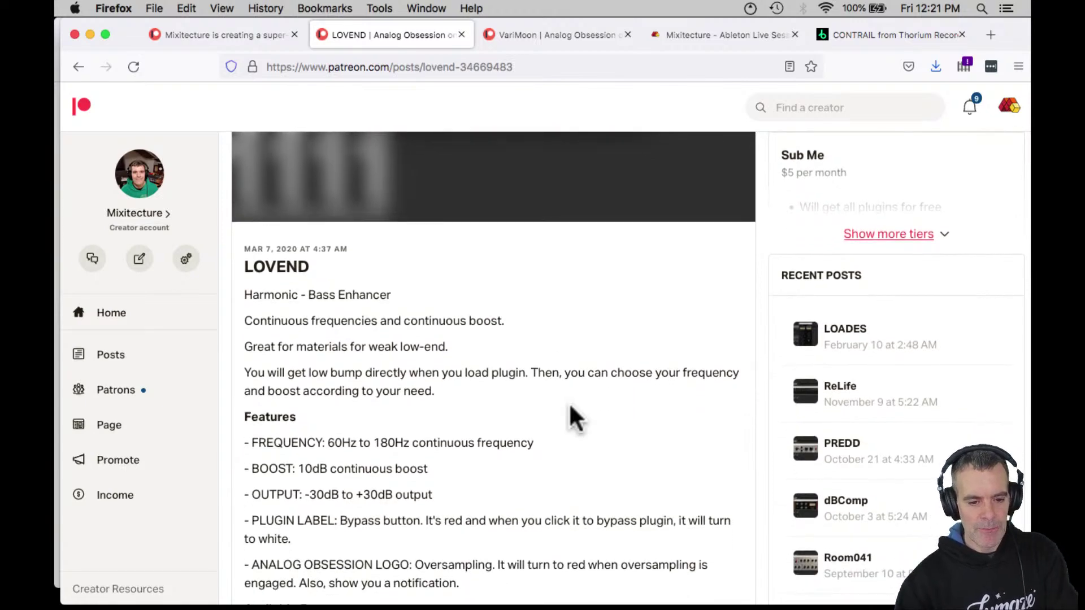
Switch to Ableton Live, fold the LOVEND device, and close its plug-in window
key("super+Tab")
mouse_move(193, 158)
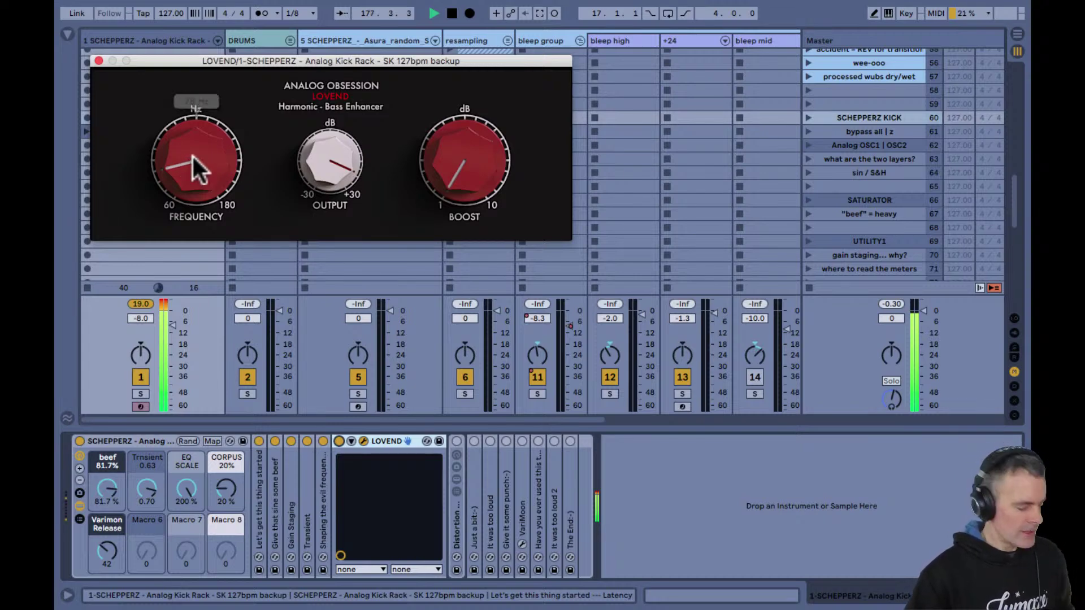
double_click(378, 442)
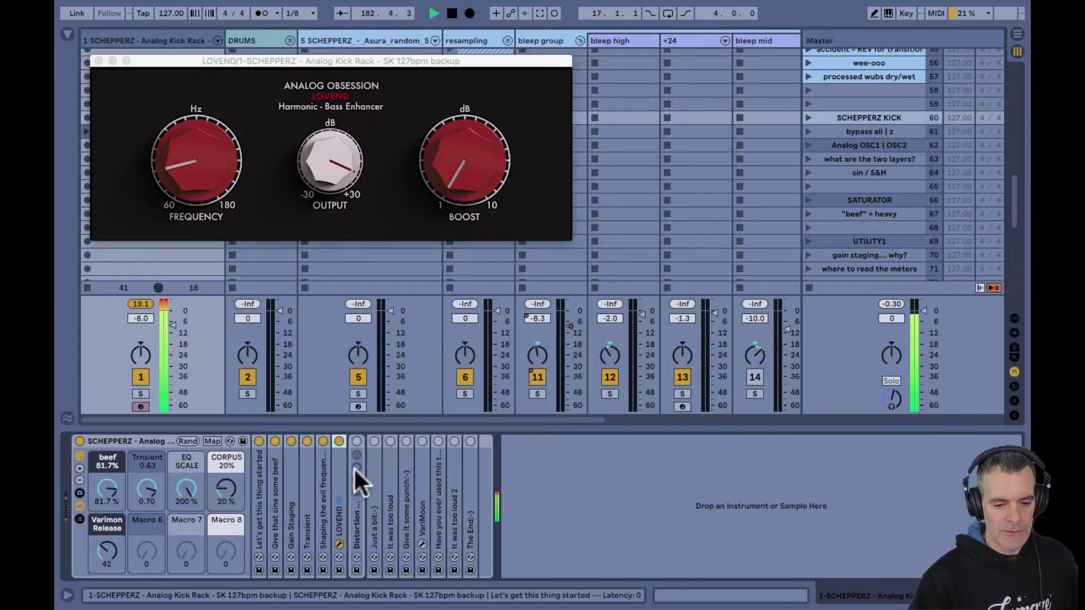
left_click(339, 543)
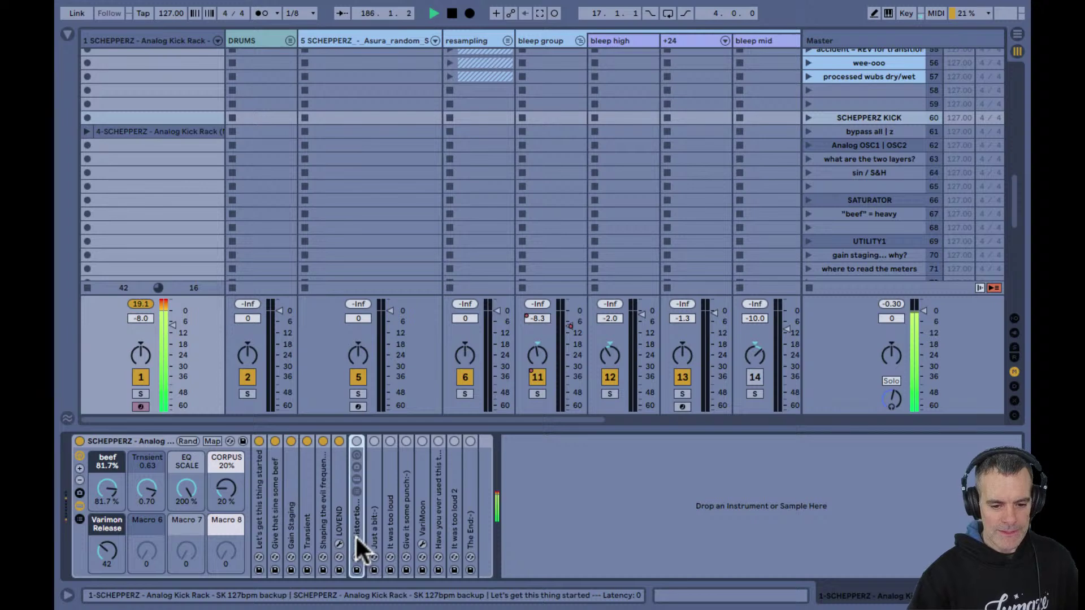
Unfold the Distortion Chains rack, then hide its devices and chain list, leaving only the macros displayed
double_click(355, 535)
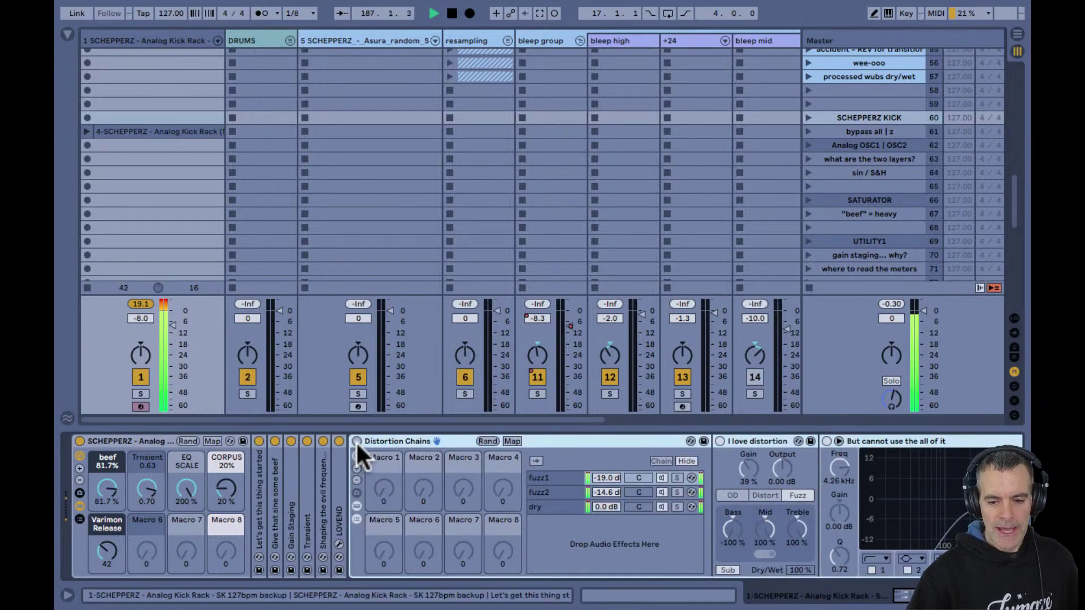
scroll(447, 464, "right", 5)
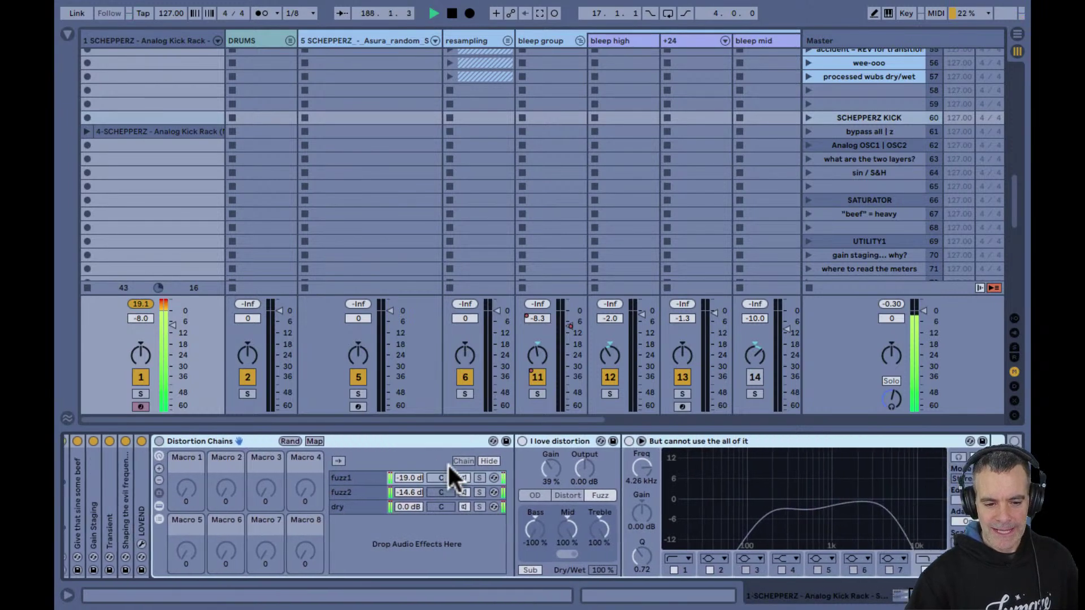
double_click(196, 438)
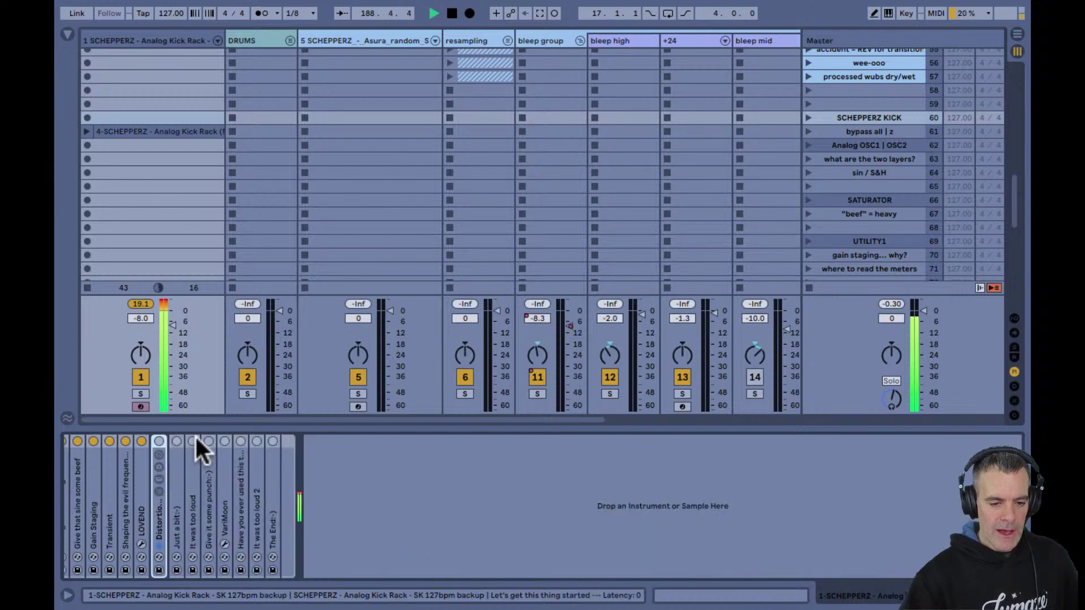
double_click(158, 512)
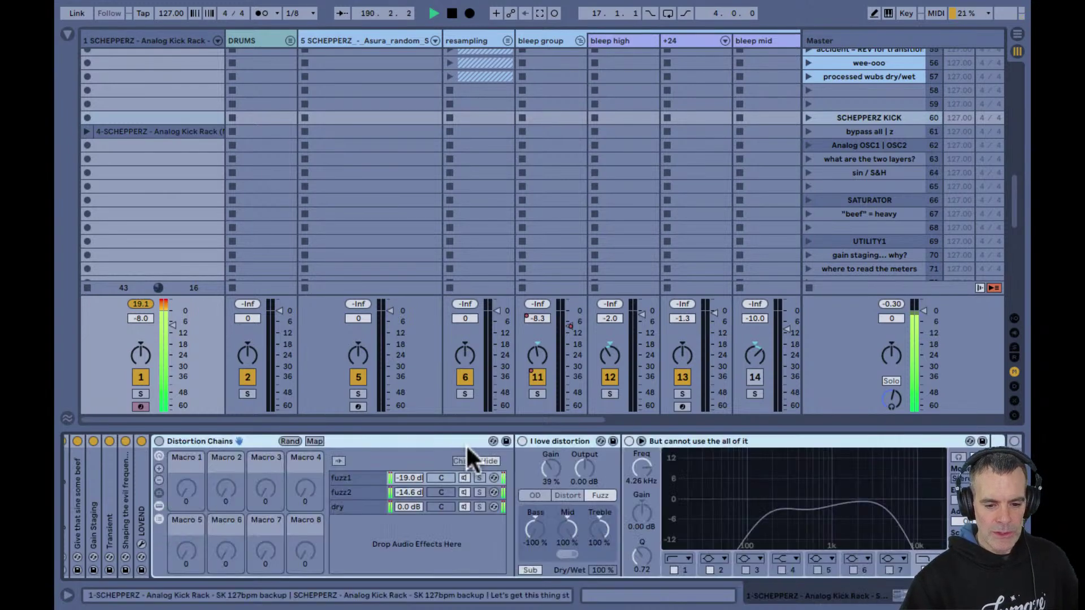
left_click(158, 505)
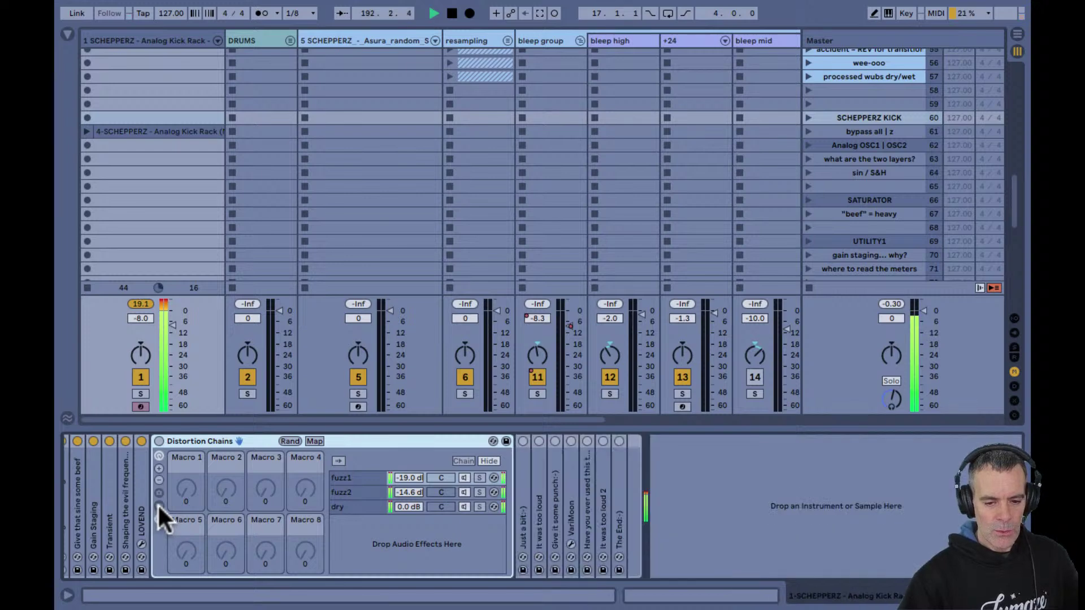
left_click(157, 501)
left_click(157, 501)
left_click(158, 516)
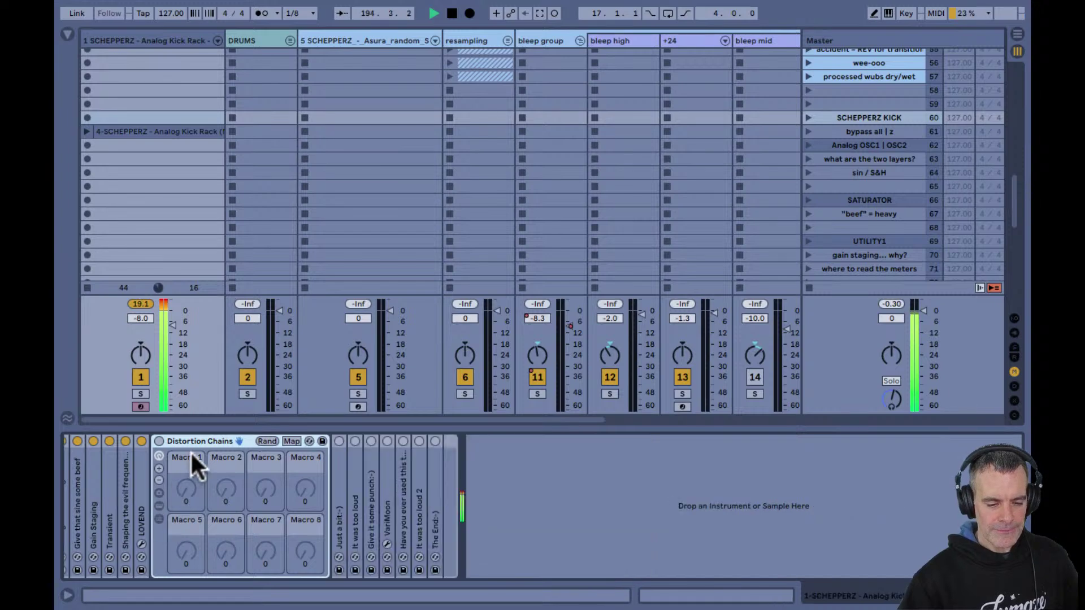
Compare the kick with the Distortion Chains rack active and bypassed, leaving the rack turned on
left_click(158, 440)
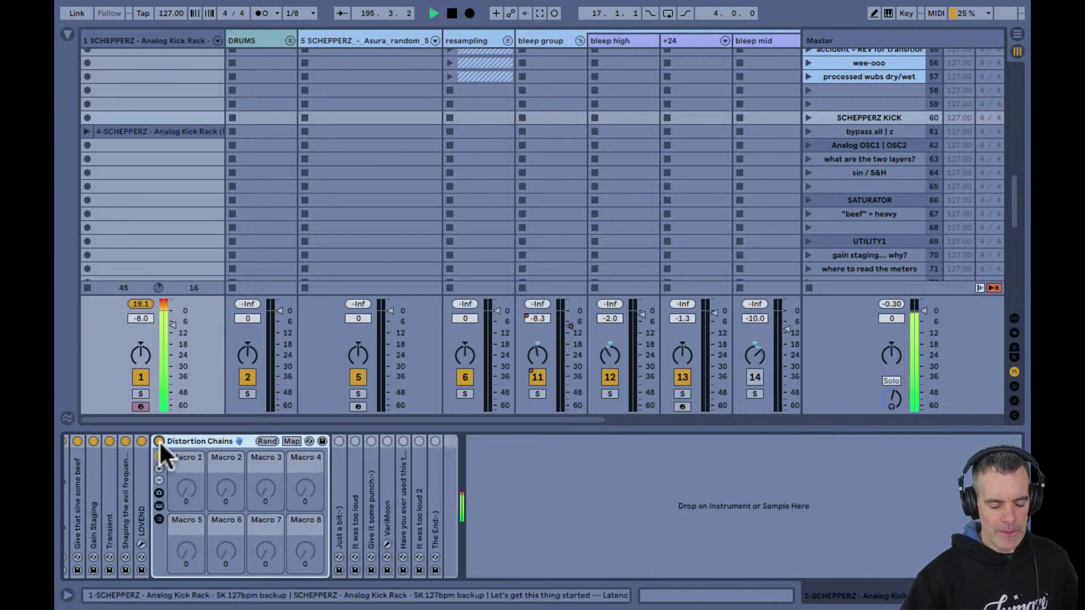
left_click(159, 440)
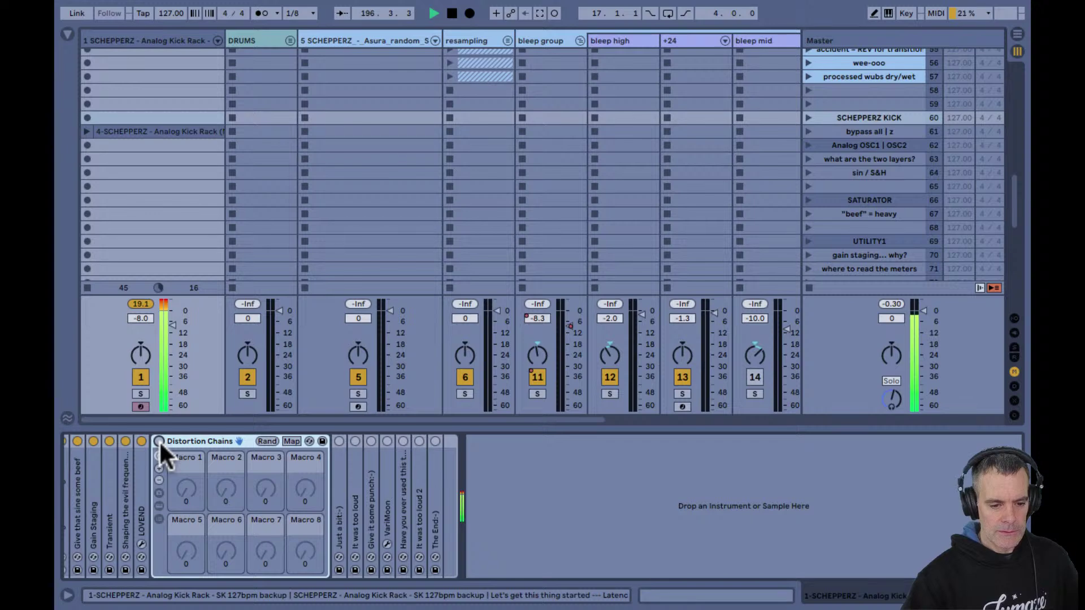
left_click(158, 440)
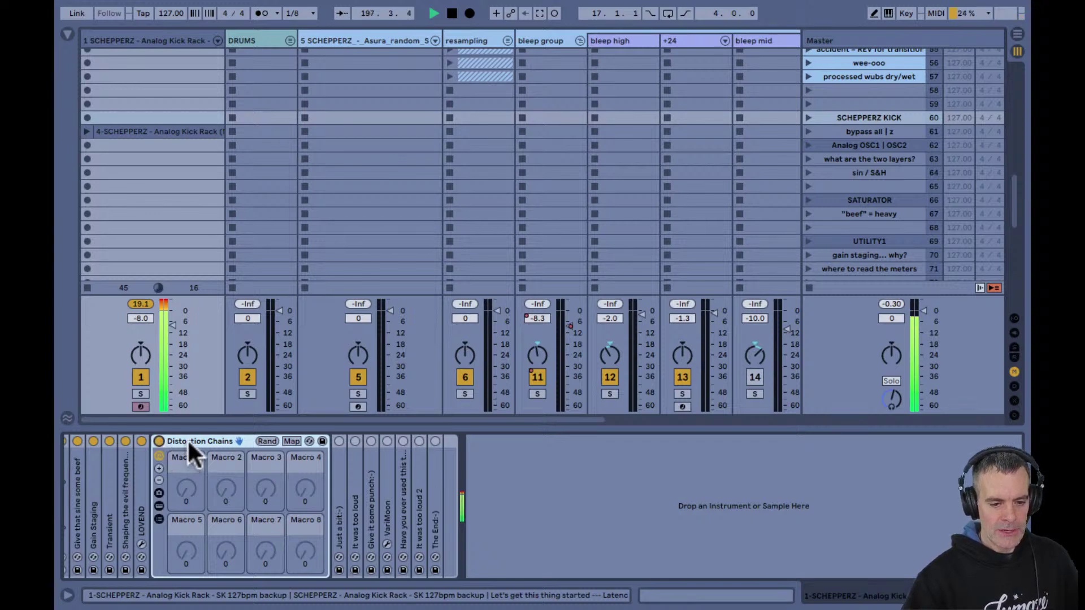
left_click(343, 472)
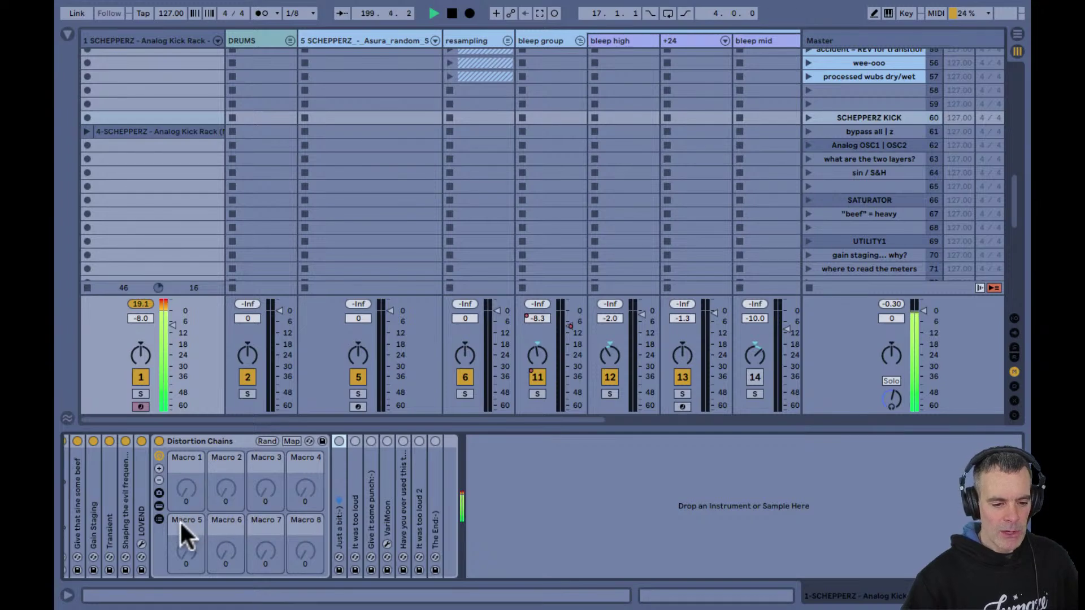
Display the chain list and the devices of the Distortion Chains rack
left_click(159, 519)
left_click(159, 519)
left_click(159, 518)
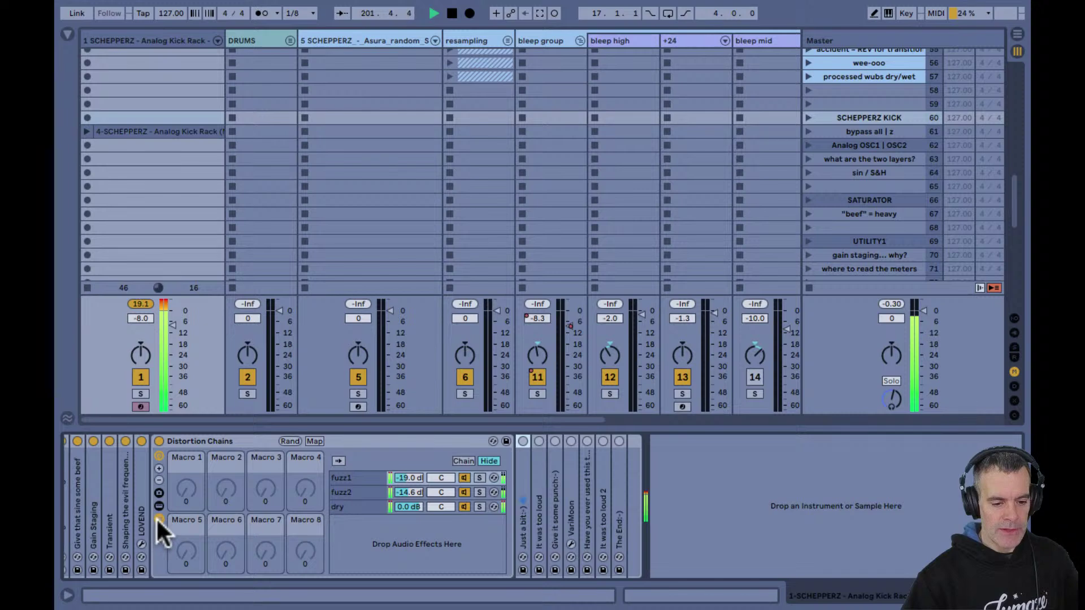
left_click(157, 505)
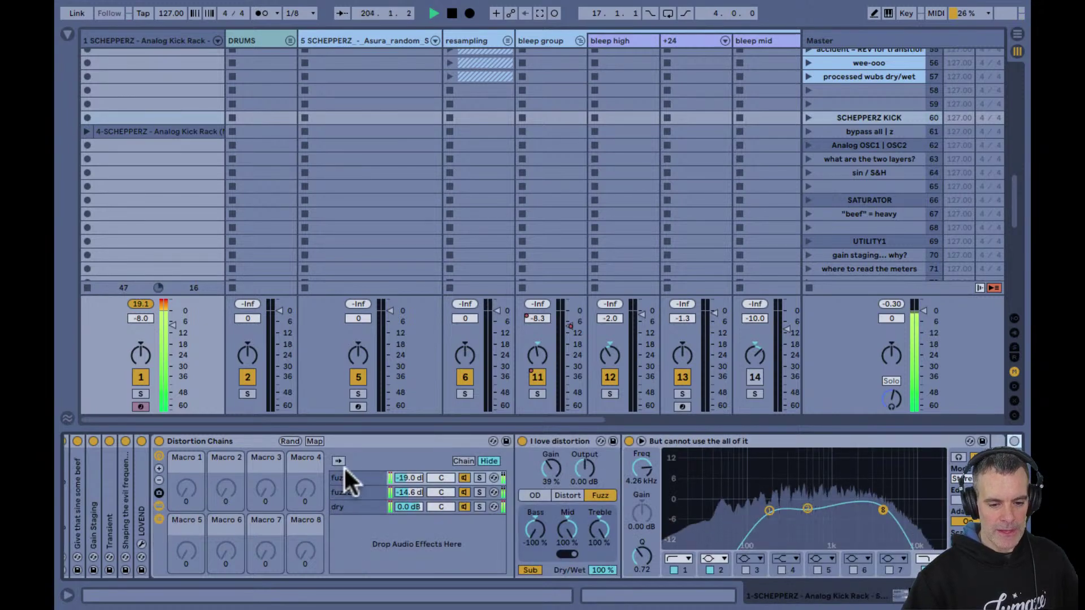
Deactivate the fuzz1, fuzz2 and dry chains, briefly auditioning the dry chain on its own
left_click(461, 476)
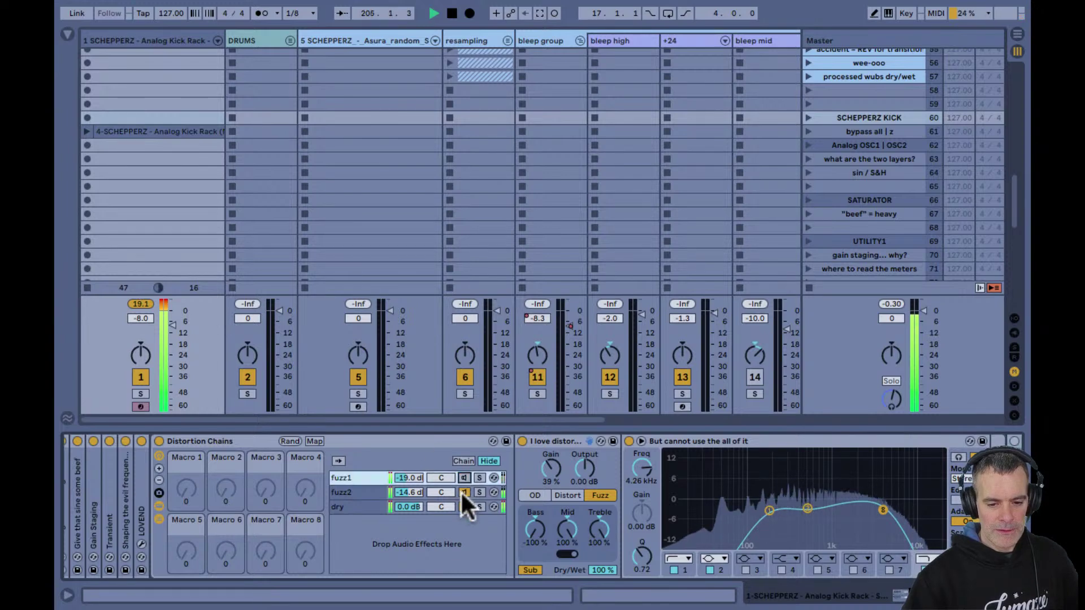
left_click(460, 491)
left_click(459, 503)
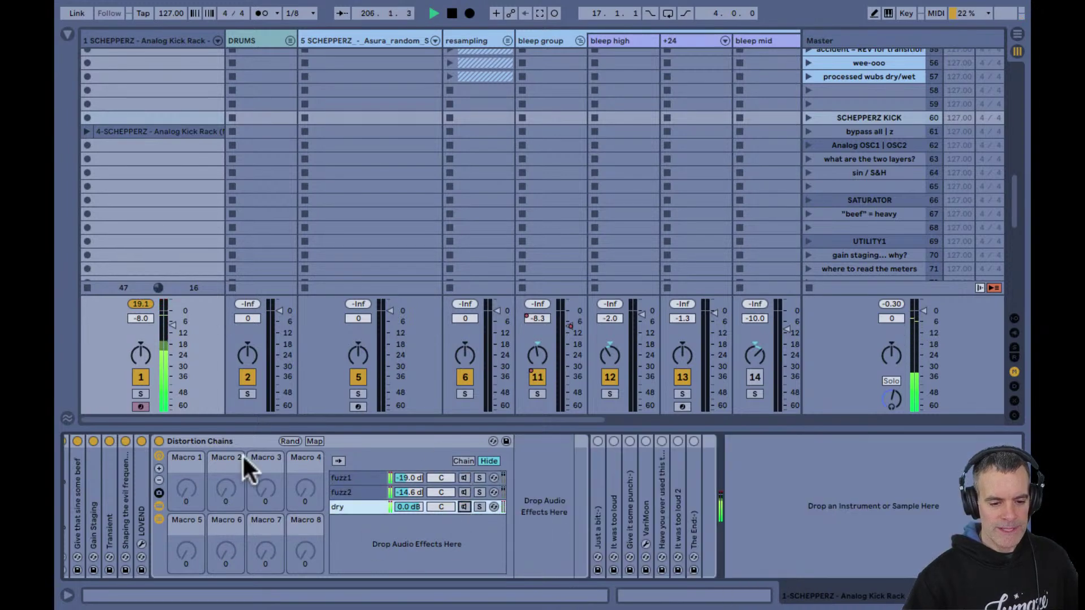
left_click(222, 440)
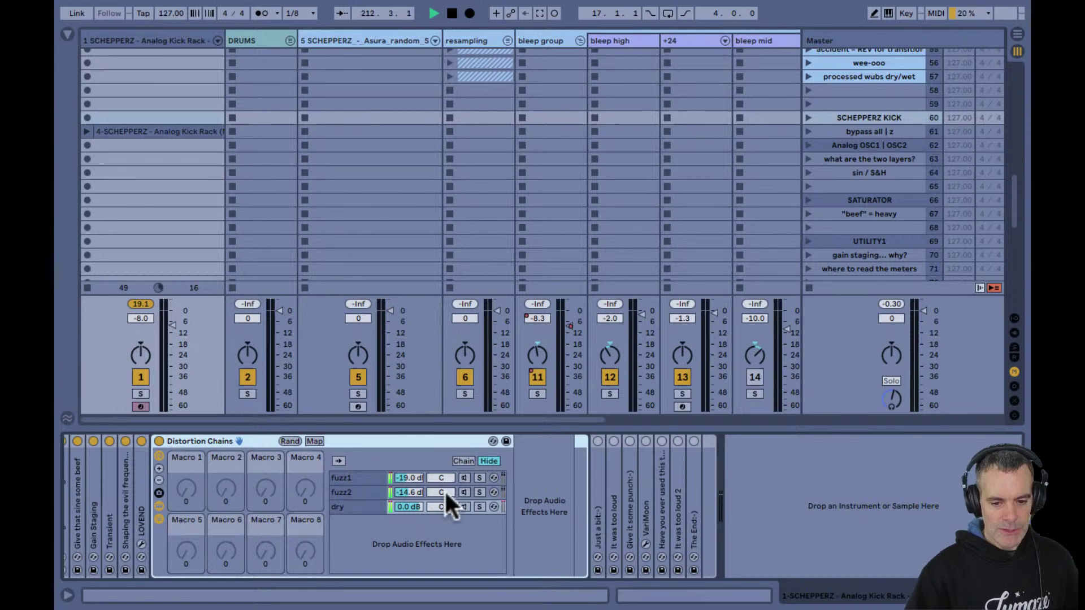
left_click(463, 506)
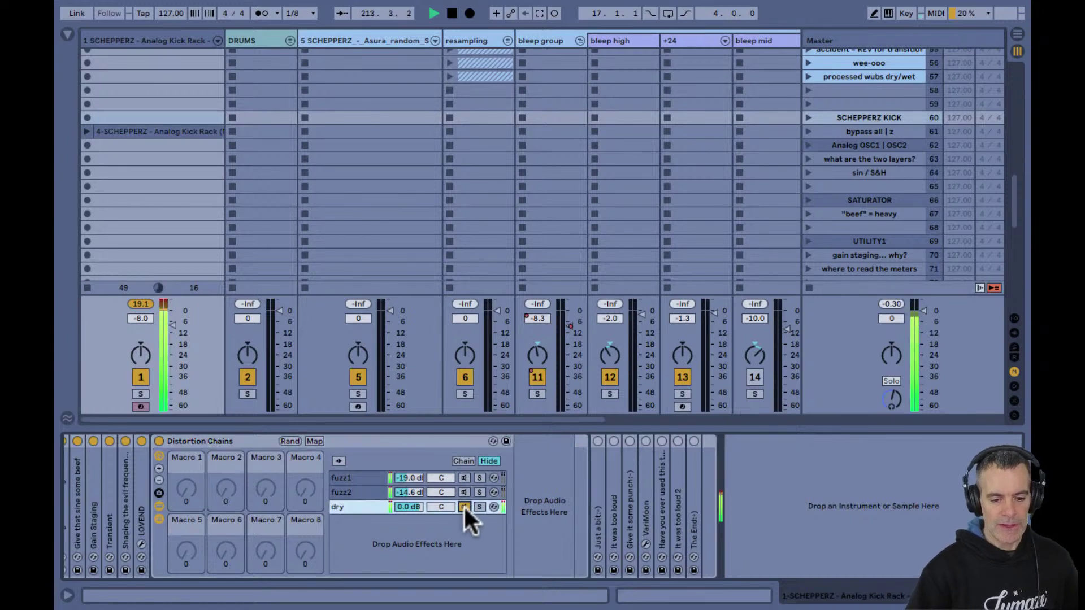
left_click(463, 506)
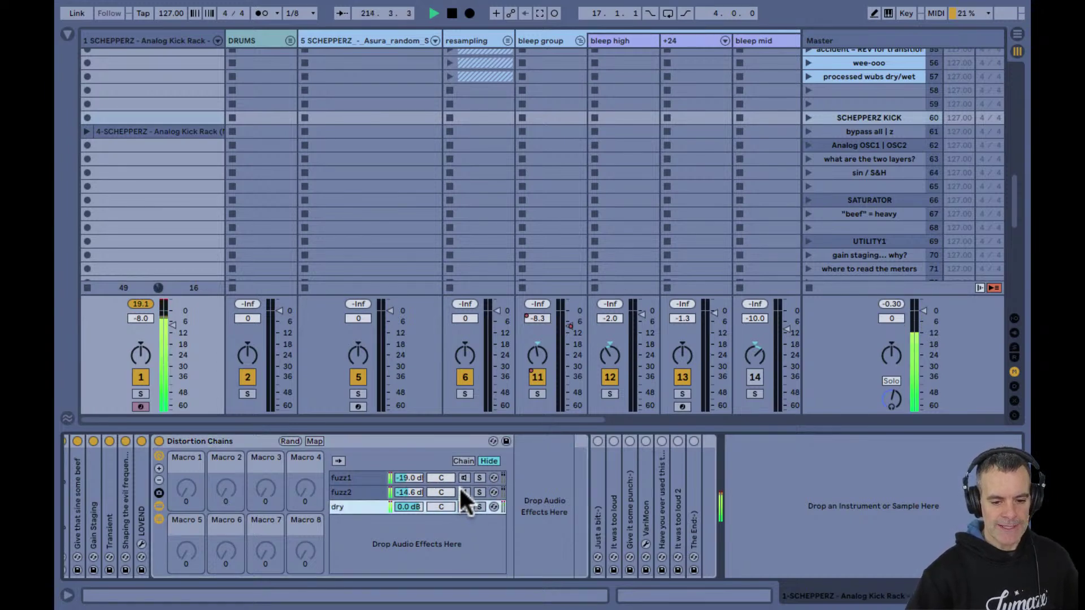
Activate only the fuzz1 chain and select its "I love distortion" and "But cannot use the all of it" devices in turn
left_click(463, 477)
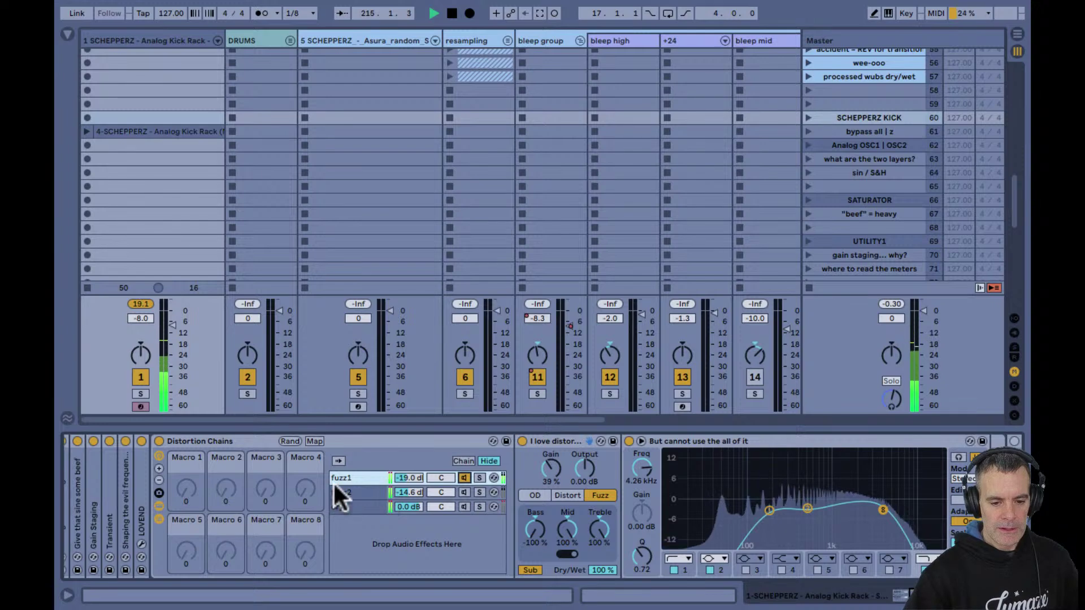
left_click(555, 440)
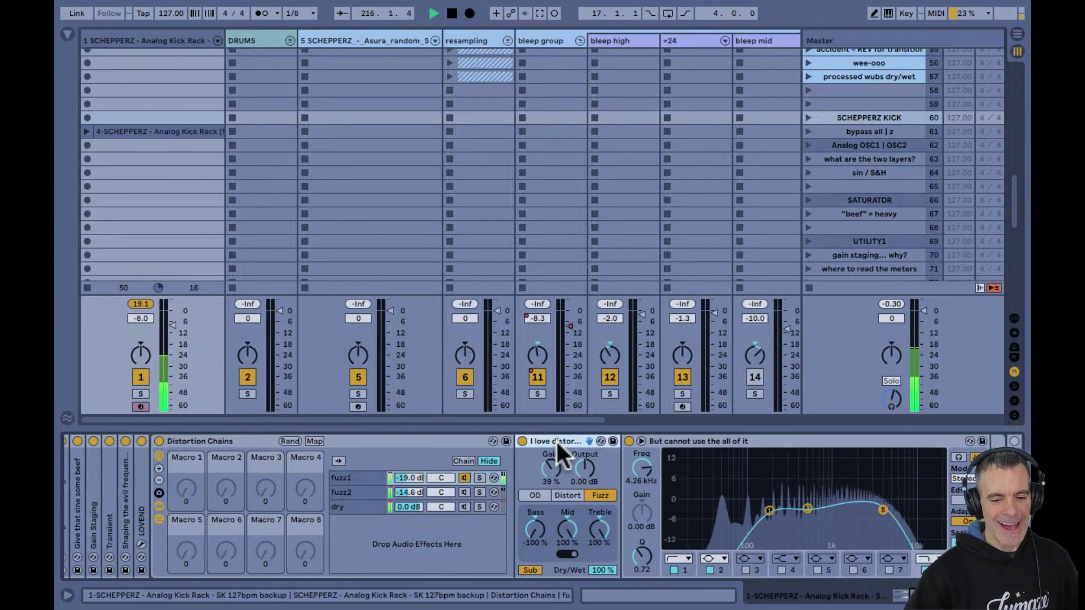
left_click(684, 441)
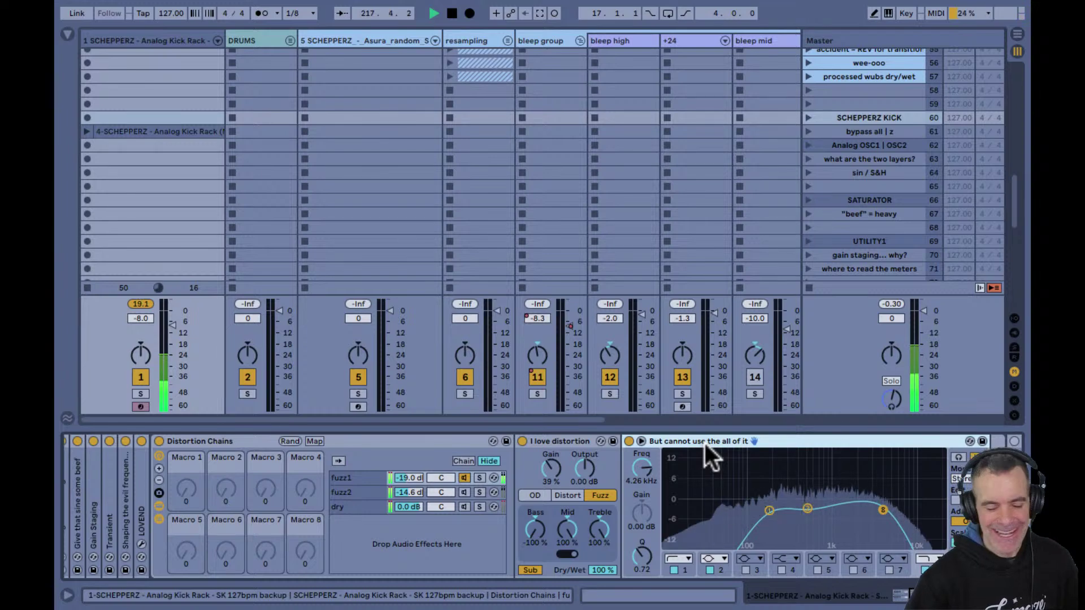
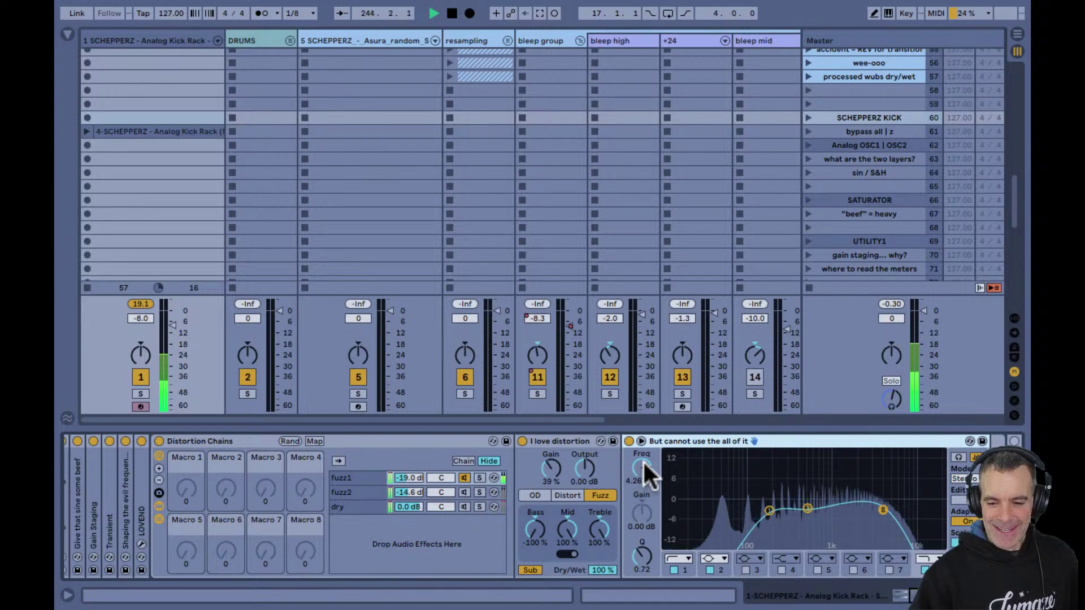
Audition the fuzz2 chain instead of fuzz1, comparing its sound with the shaping EQ bypassed and active
left_click(462, 478)
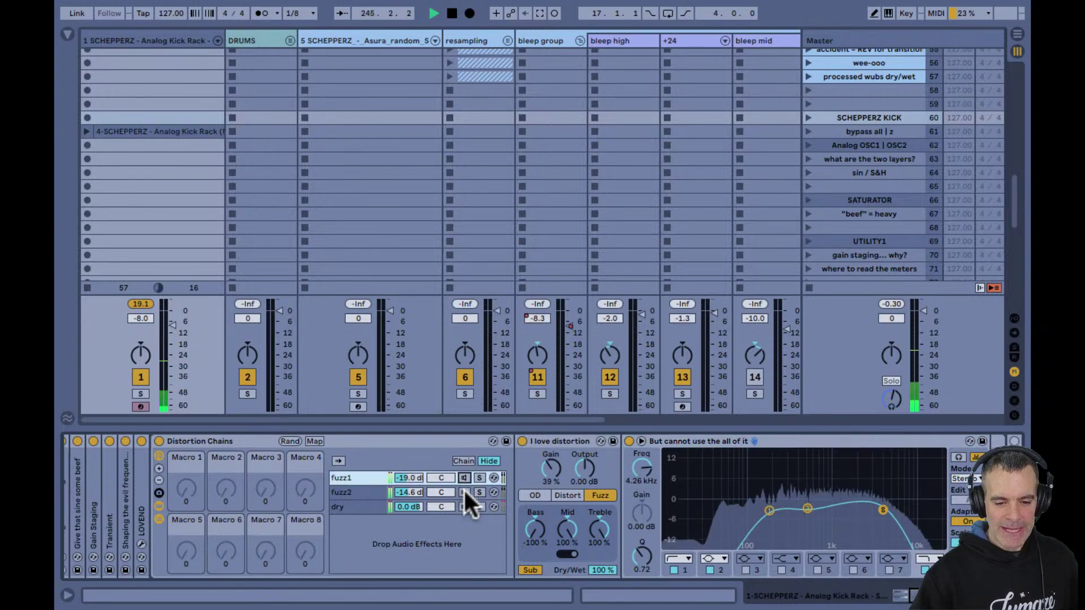
left_click(463, 489)
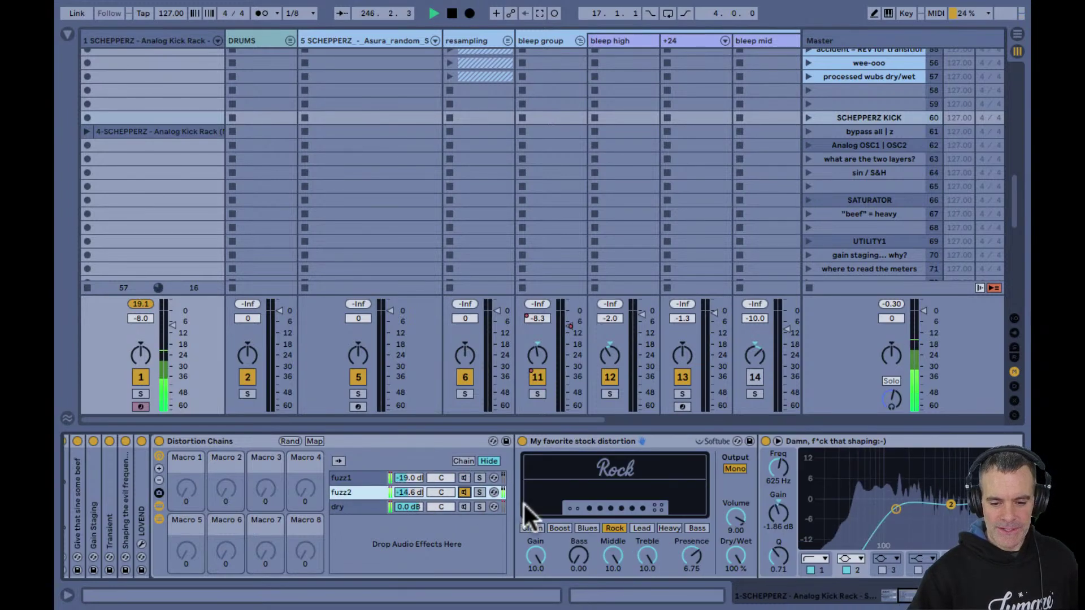
scroll(568, 456, "right", 5)
scroll(569, 456, "right", 2)
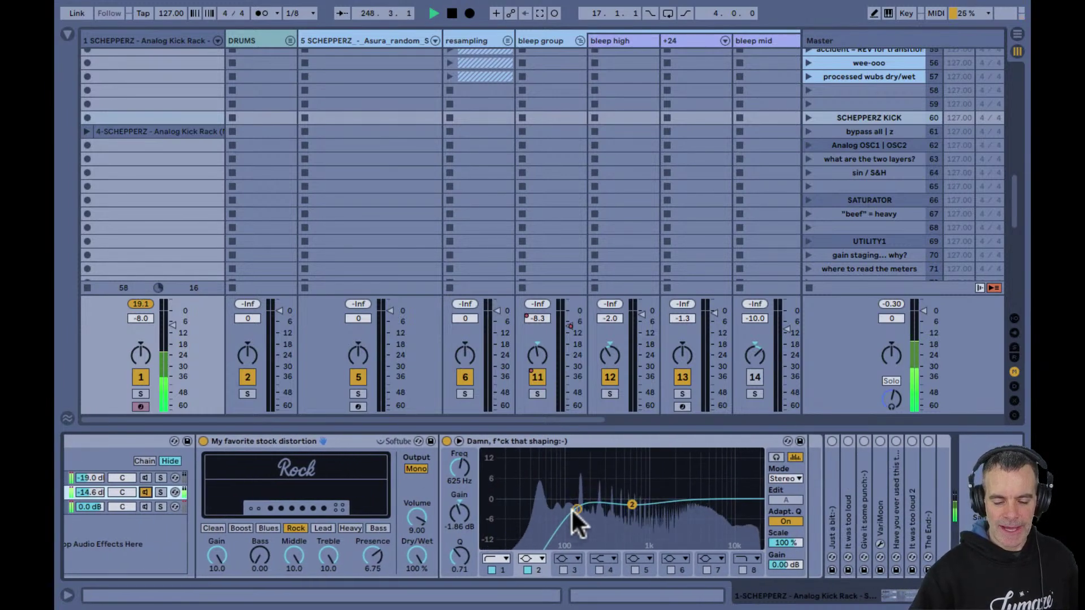
left_click(446, 441)
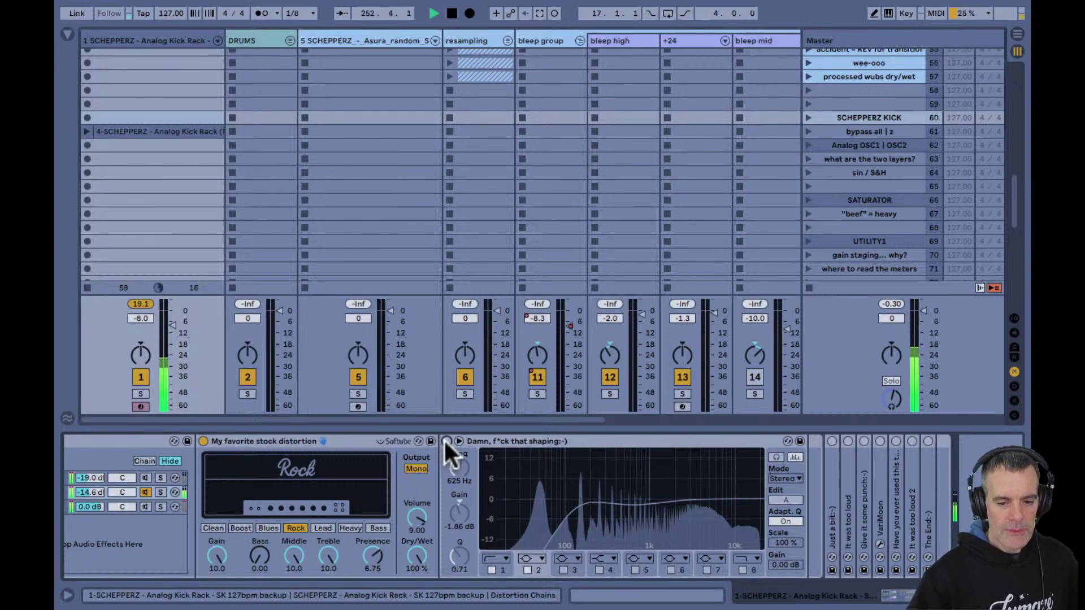
left_click(445, 440)
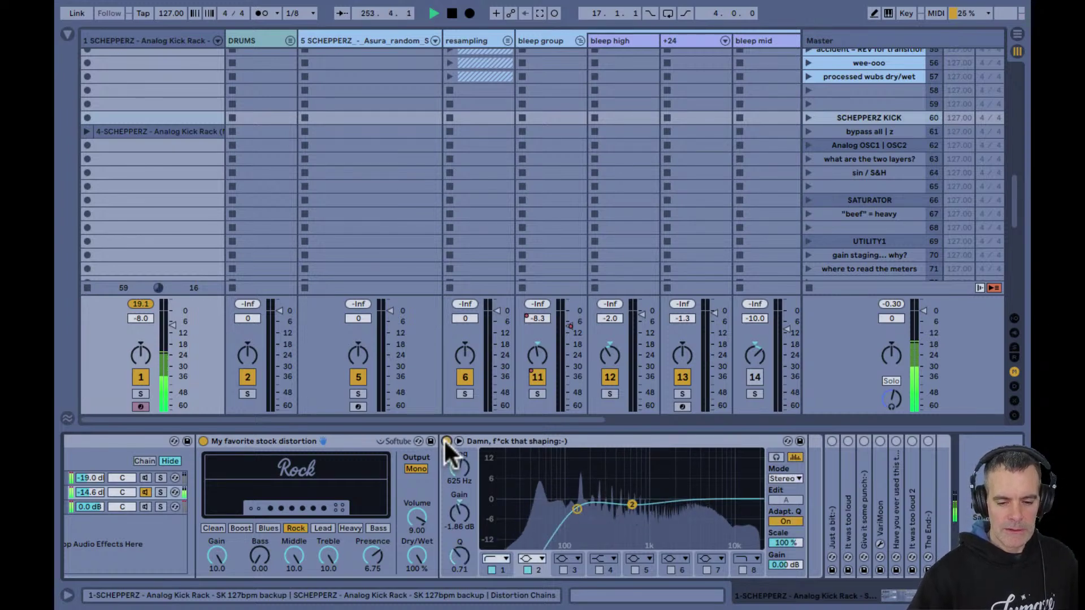
Swap fuzz2 back for the fuzz1 chain and toggle its "But cannot use the all of it" EQ, leaving it bypassed
scroll(444, 440, "left", 2)
scroll(445, 442, "left", 3)
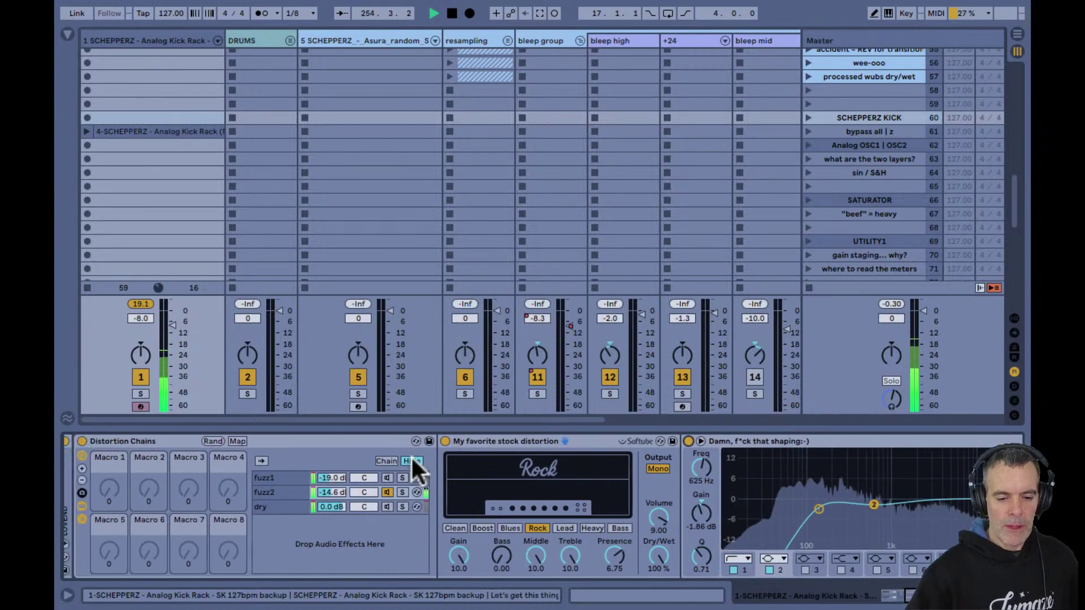
left_click(383, 489)
left_click(384, 479)
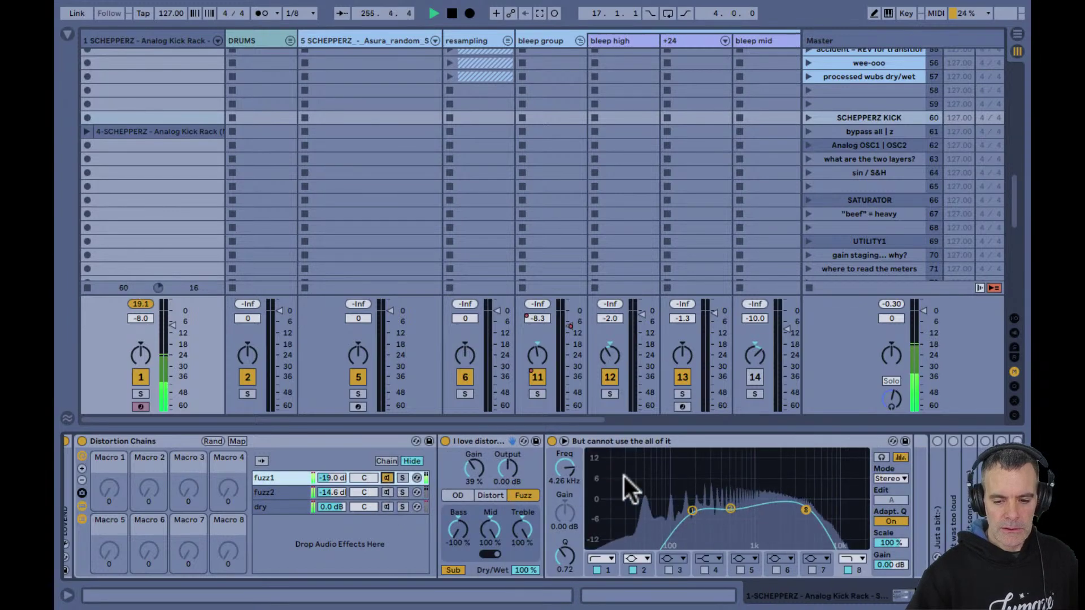
left_click(552, 441)
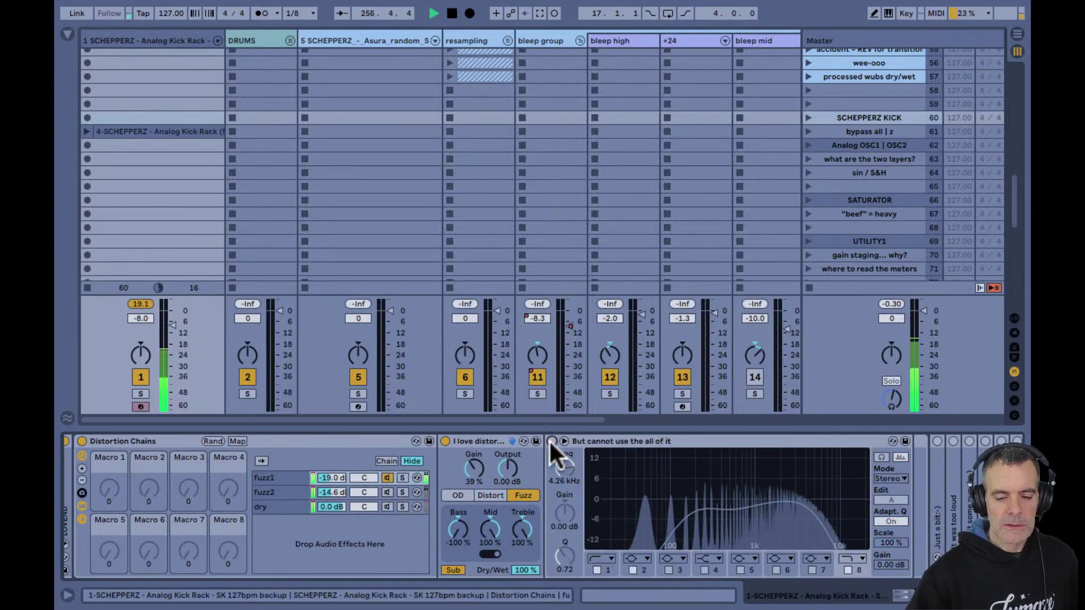
left_click(552, 442)
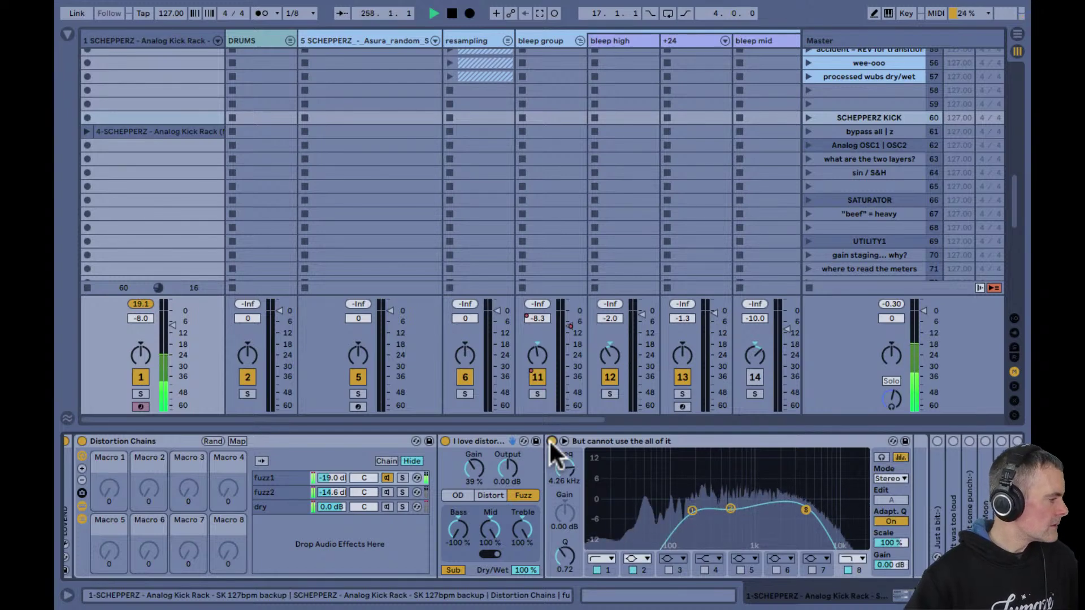
left_click(551, 441)
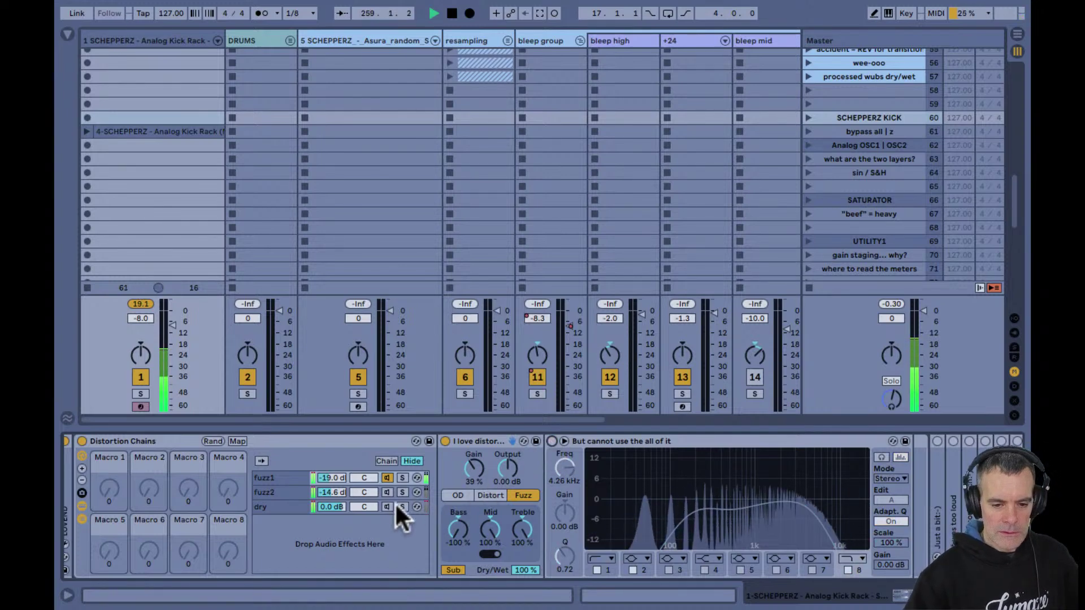
Activate the fuzz2 and dry chains alongside fuzz1 and show the dry chain's empty device area
left_click(384, 491)
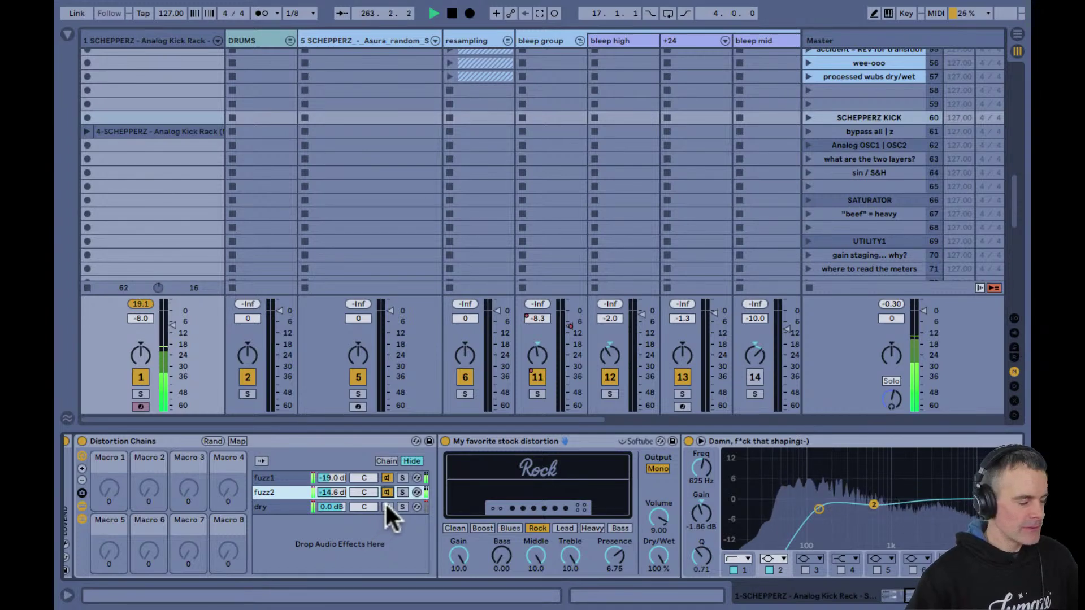
left_click(386, 505)
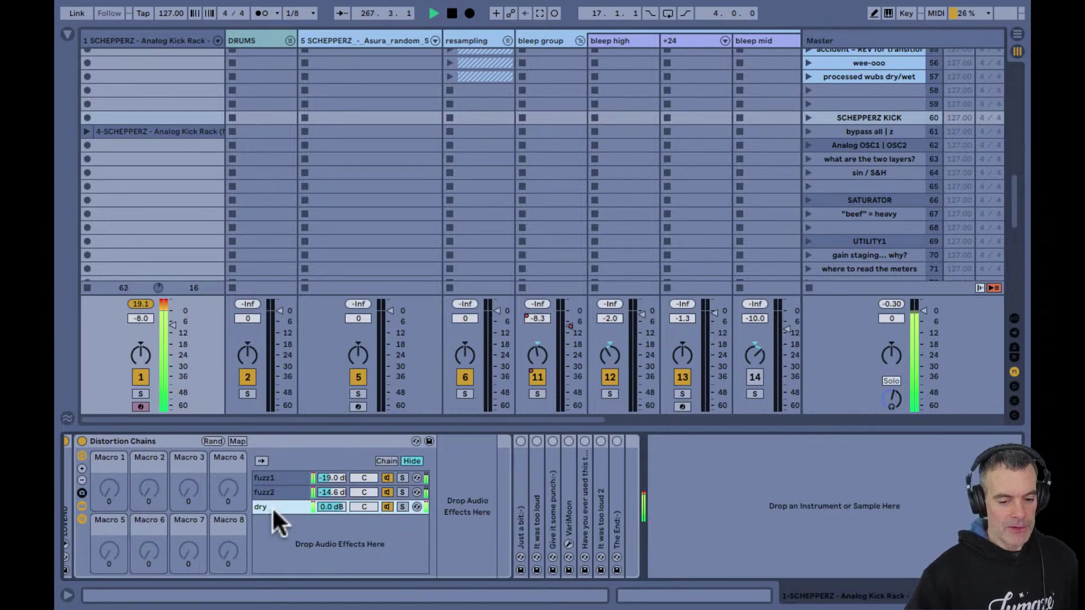
left_click(475, 499)
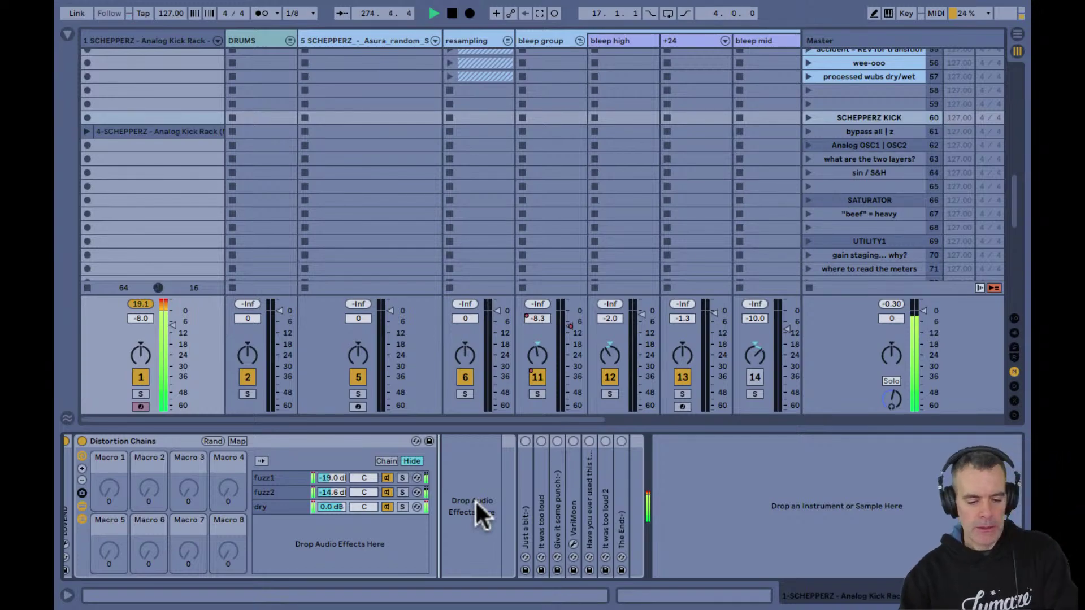
Switch to Firefox, read the LOVEND post's features, formats and download links, and return to Ableton Live
key("super+Tab")
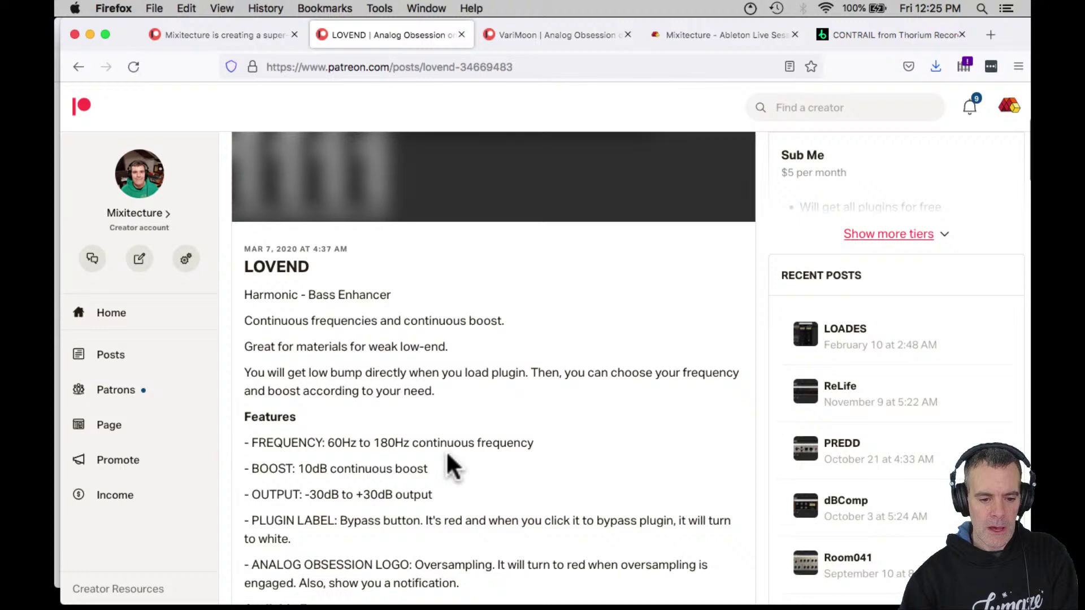
scroll(448, 456, "down", 10)
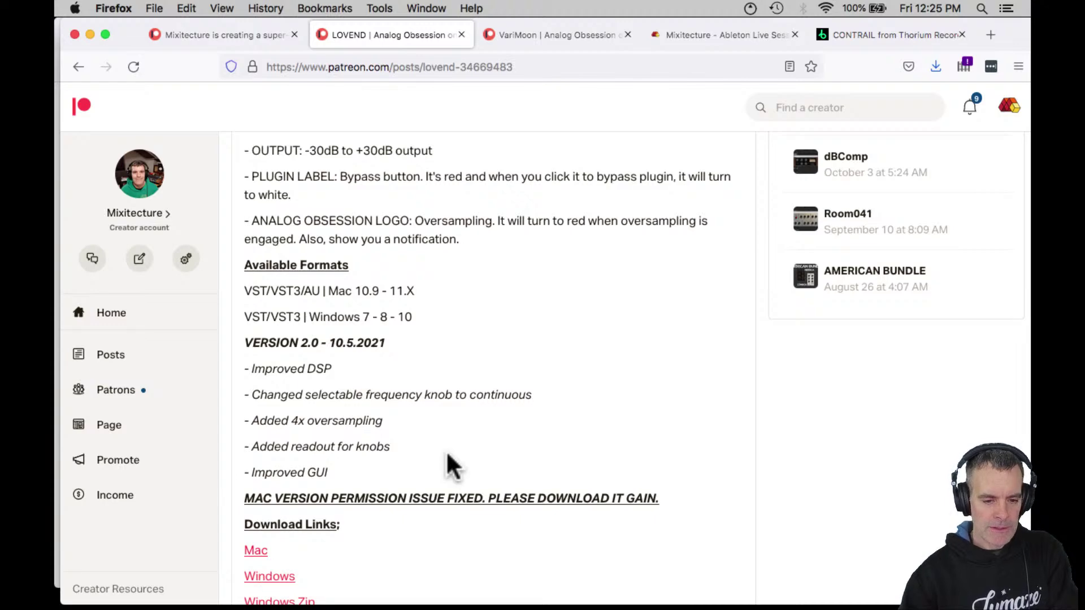
key("super+Tab")
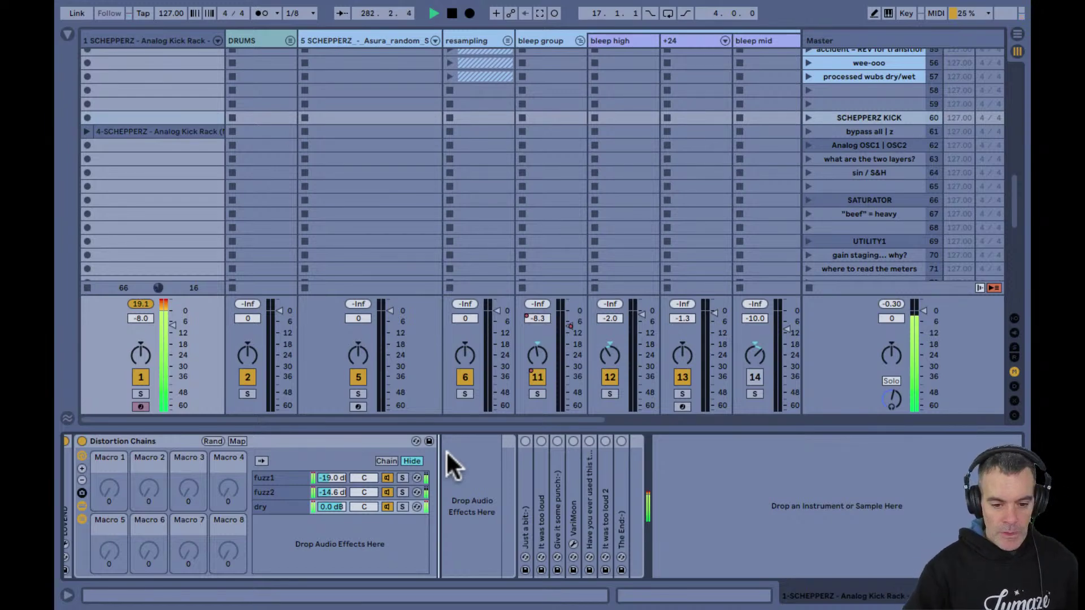
Compare the kick with the Distortion Chains rack bypassed and active, leaving it active and stopping playback
left_click(81, 441)
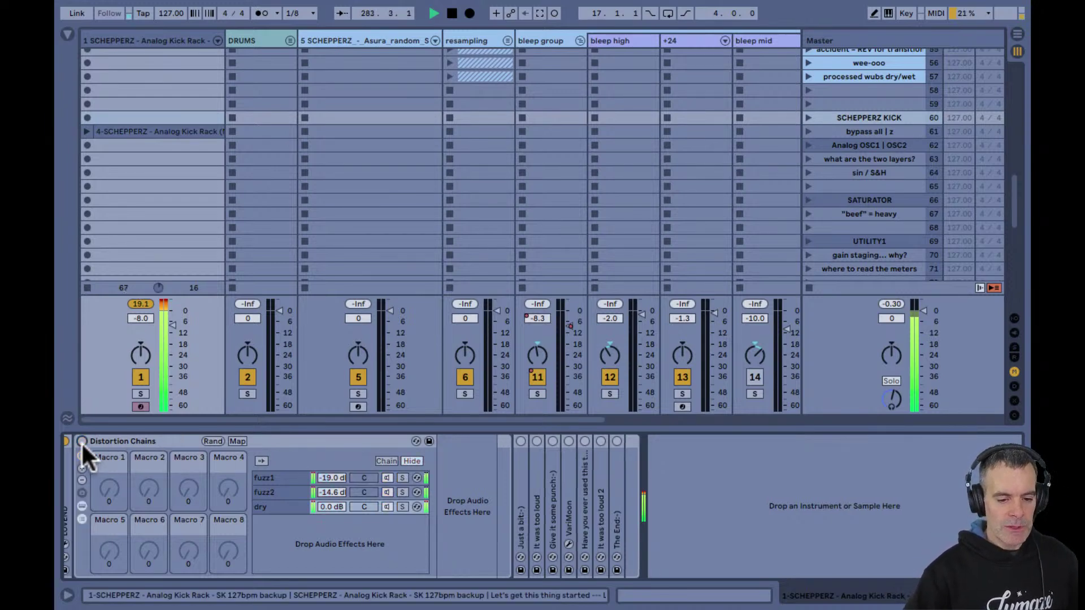
left_click(81, 441)
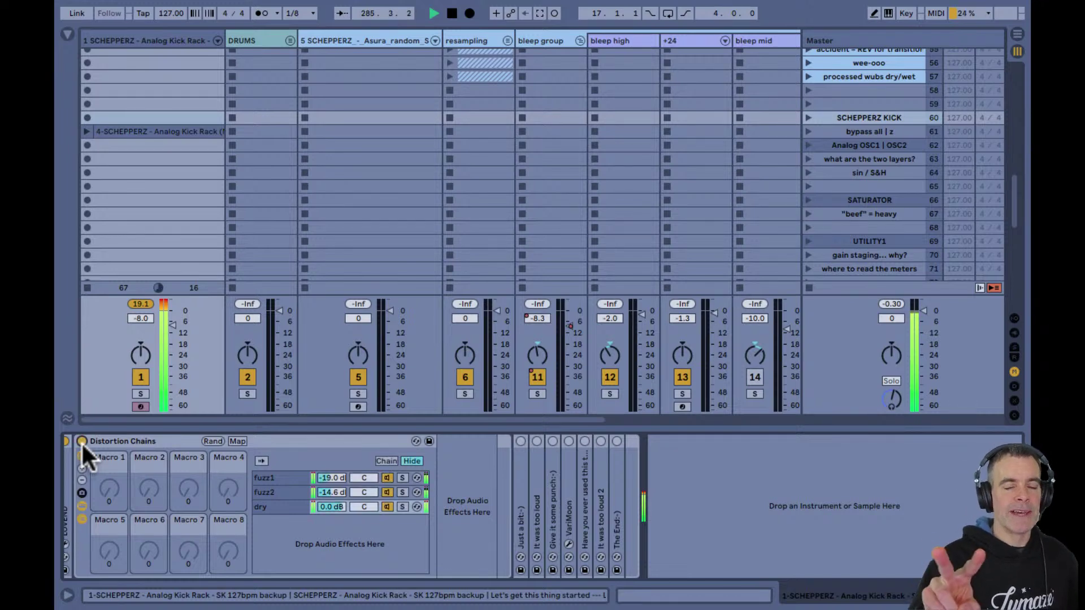
key("space")
Fold the kick rack and add the Hybrid Reverb and Vocoder audio effects after it
scroll(779, 493, "up", 3)
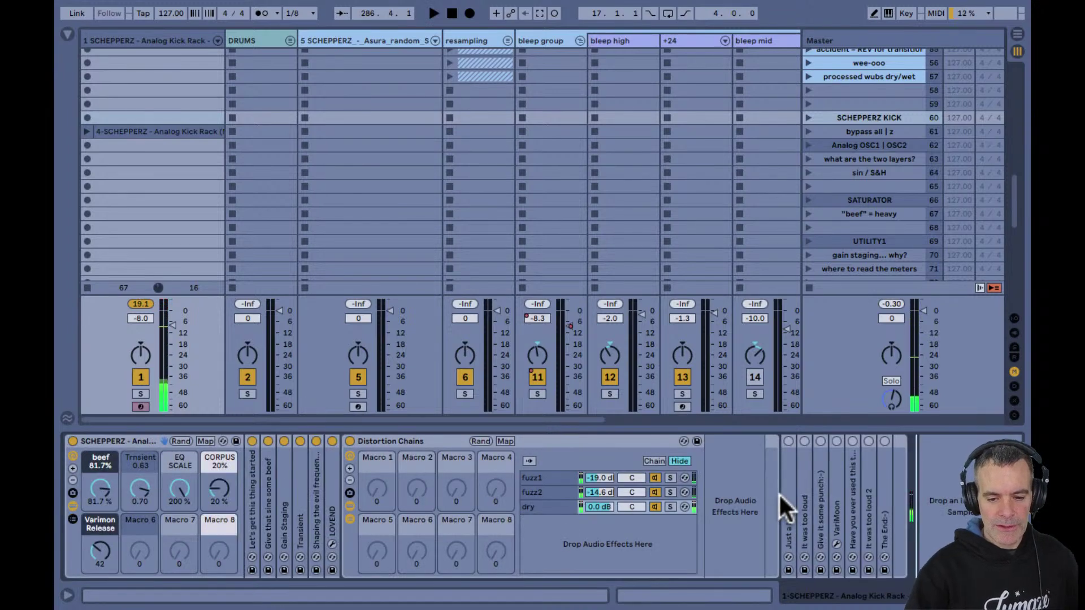
double_click(133, 437)
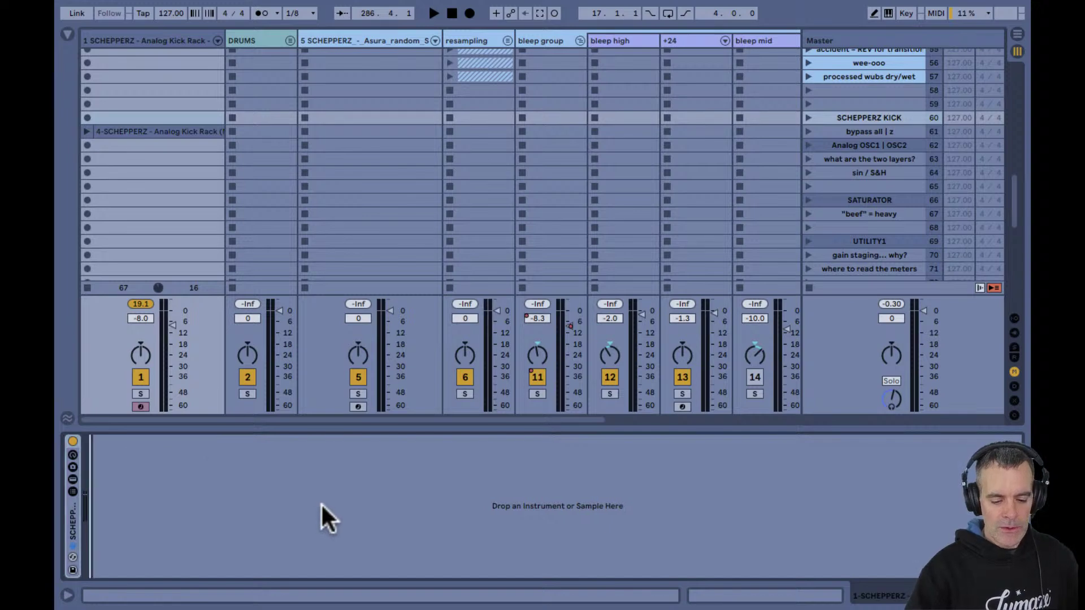
key("super+alt+b")
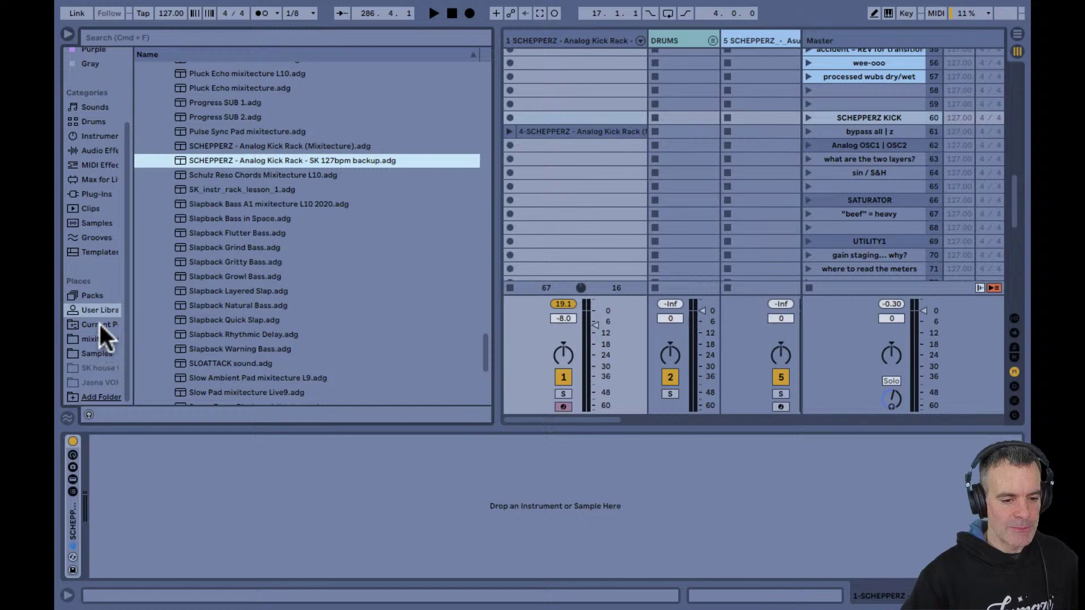
left_click(100, 152)
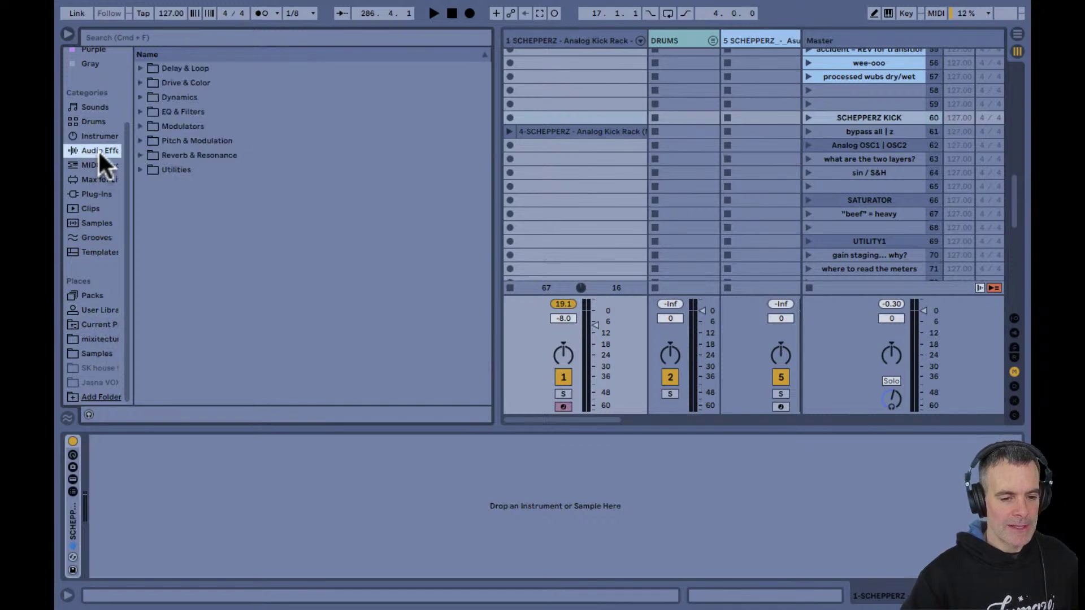
left_click(140, 154)
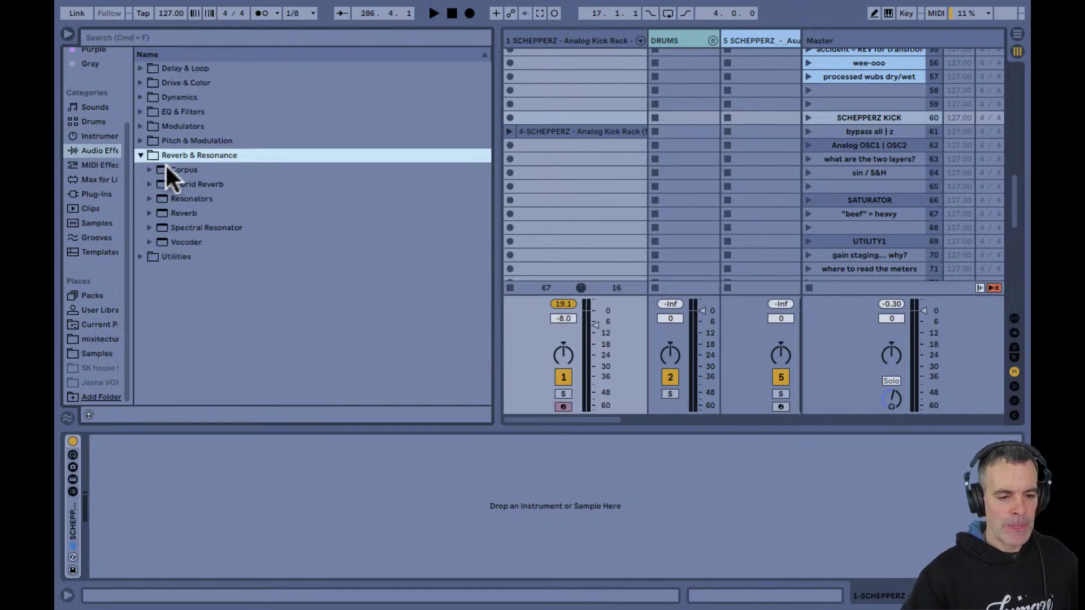
left_click(189, 185)
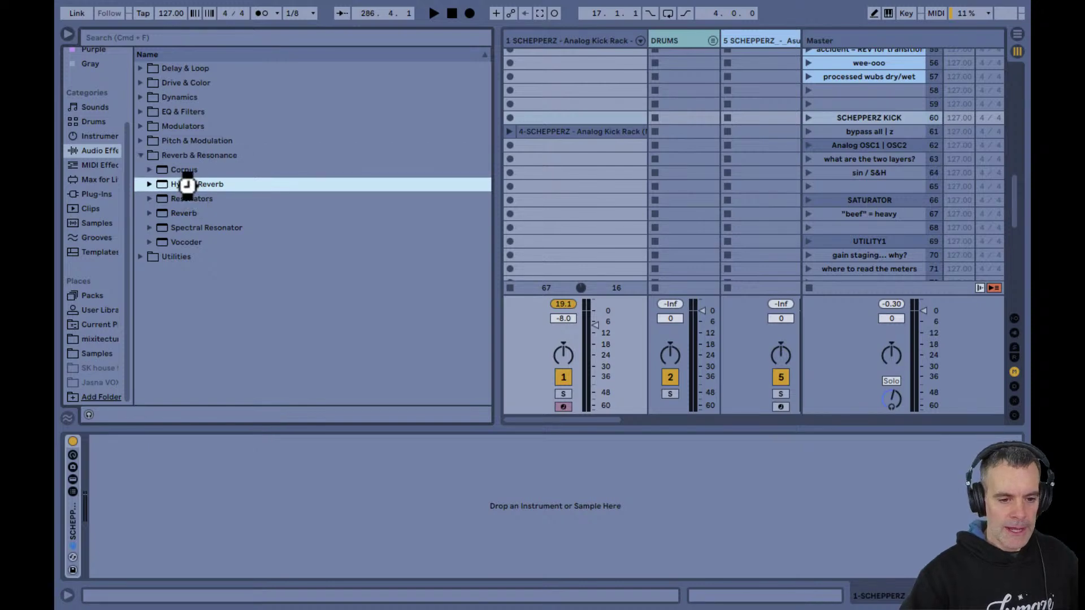
left_click(184, 247)
double_click(182, 242)
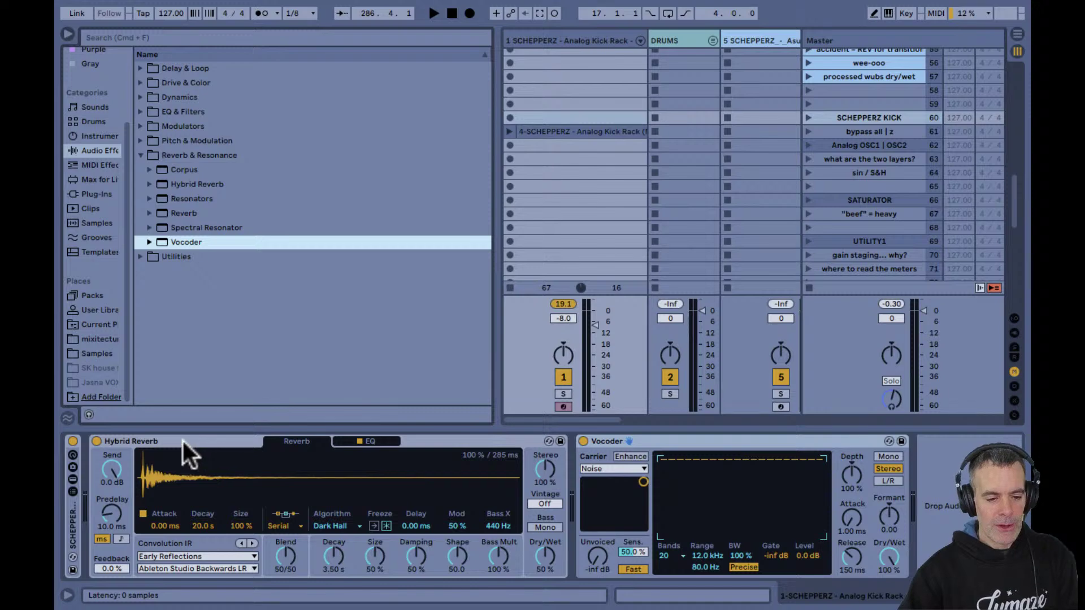
Group Hybrid Reverb and Vocoder into an Audio Effect Rack and show its macros and chain list
left_click(184, 441)
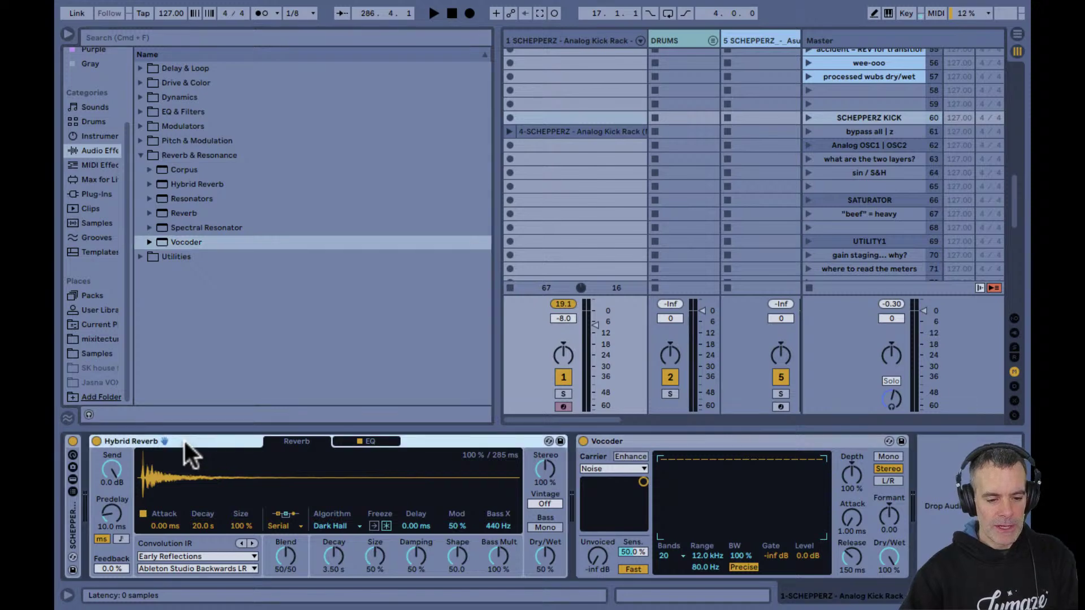
right_click(651, 443)
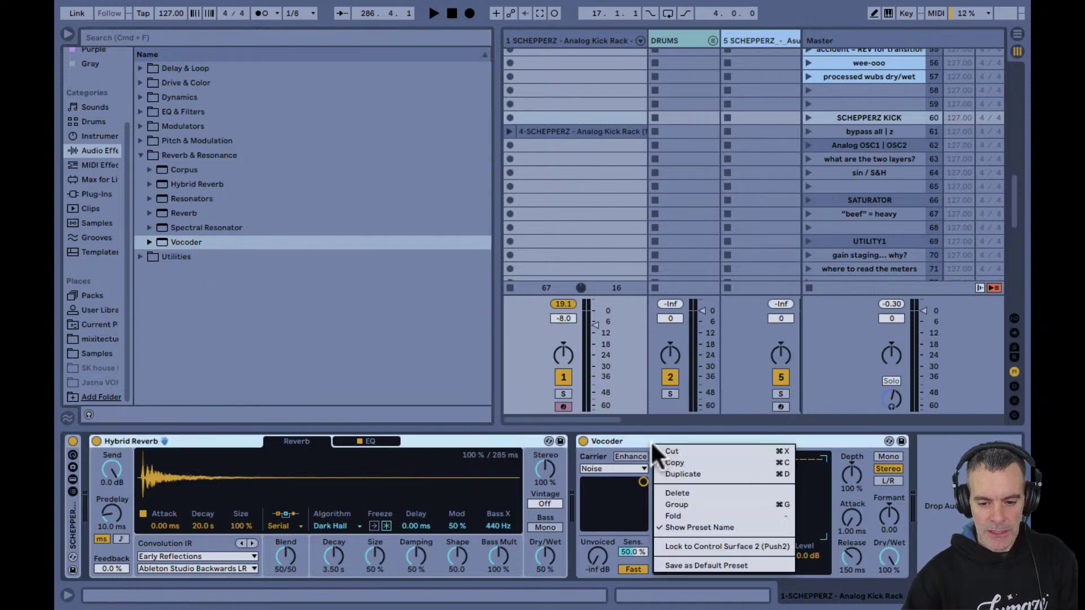
left_click(671, 504)
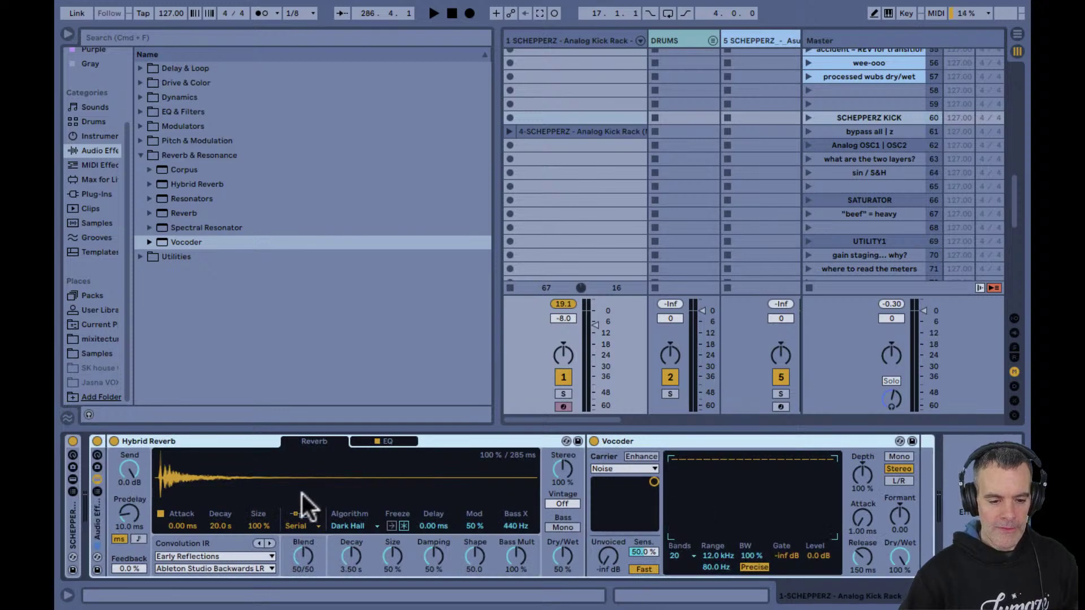
left_click(98, 456)
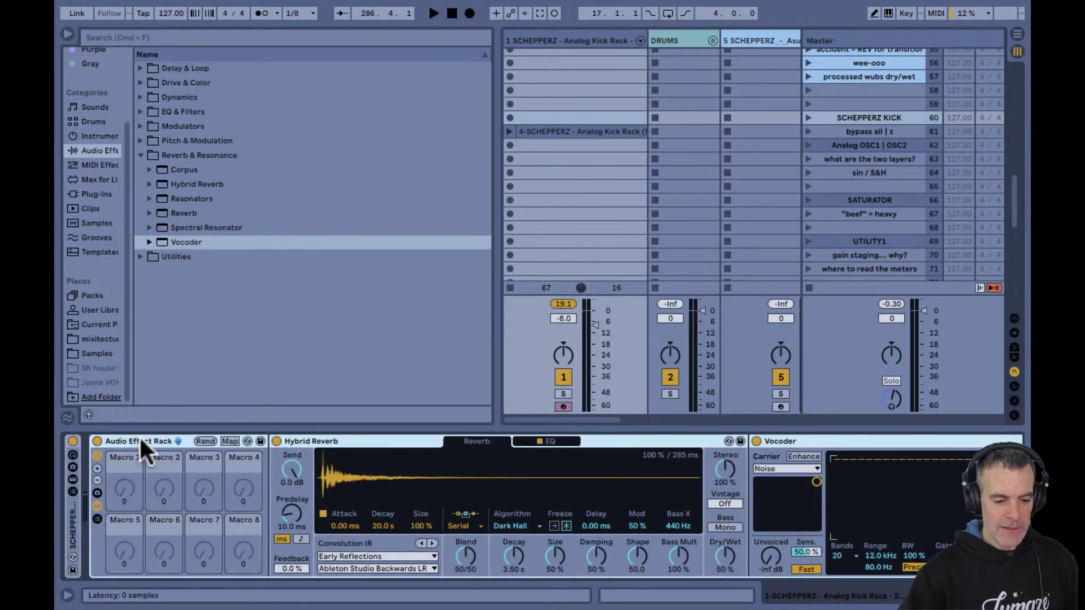
left_click(97, 518)
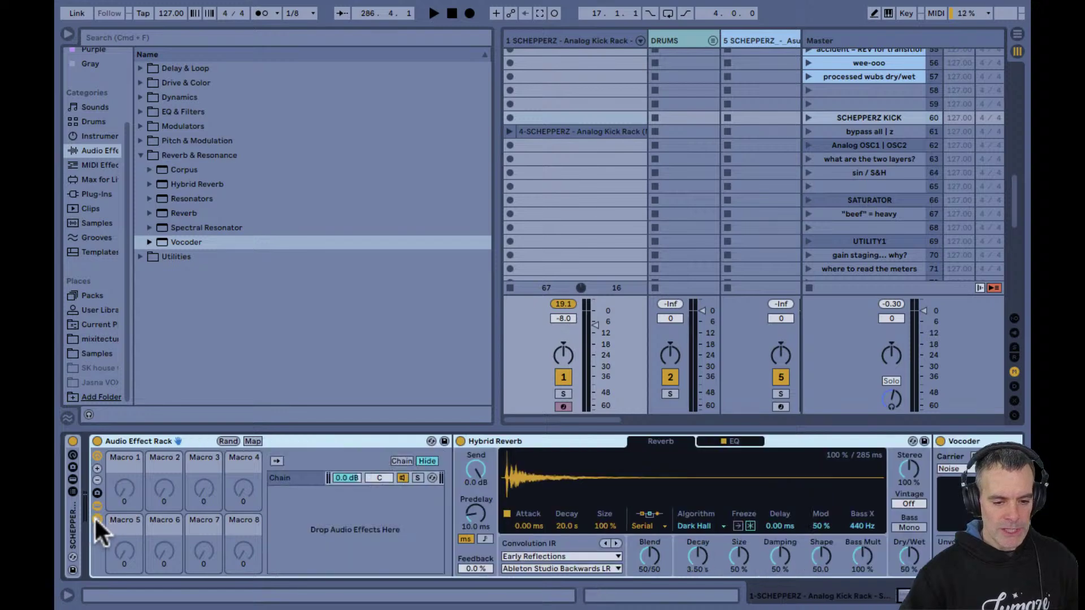
Create a second, empty chain named "dry" in the Audio Effect Rack and rename the effects chain "FX"
left_click(286, 477)
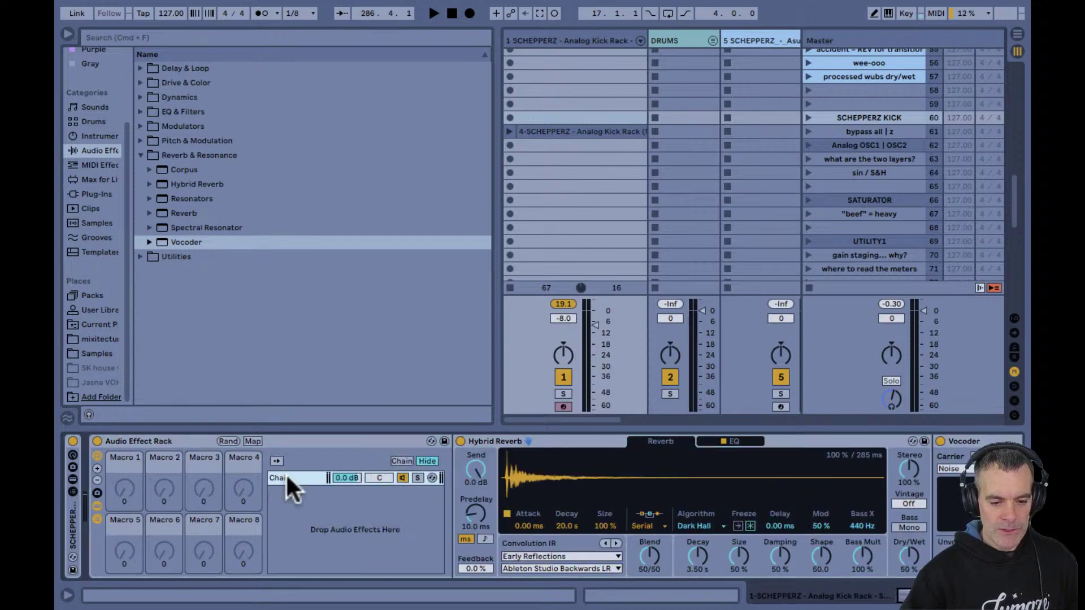
left_click(402, 478)
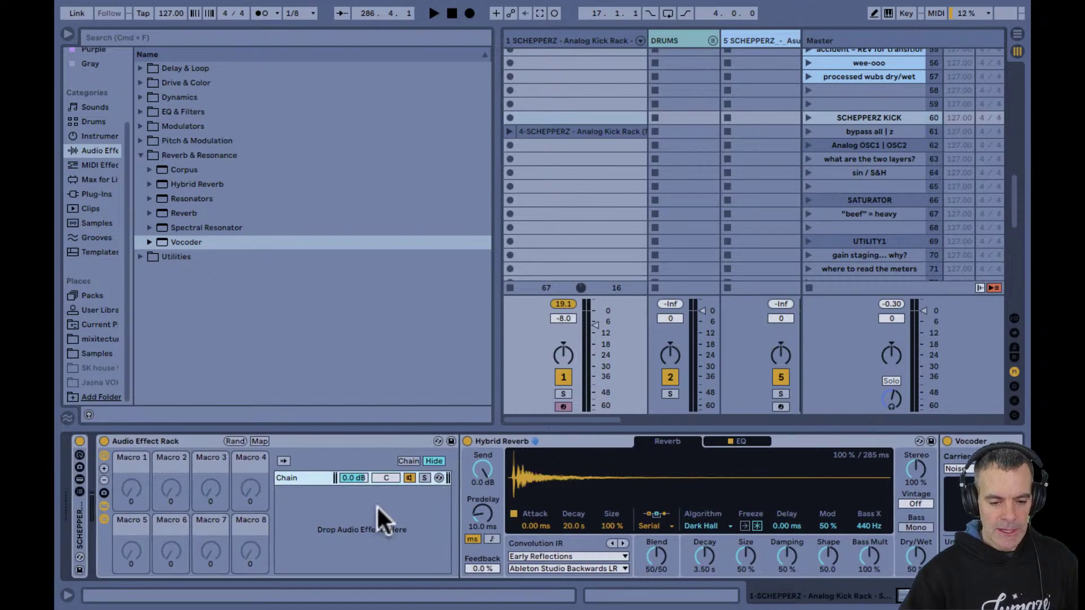
right_click(379, 517)
left_click(390, 513)
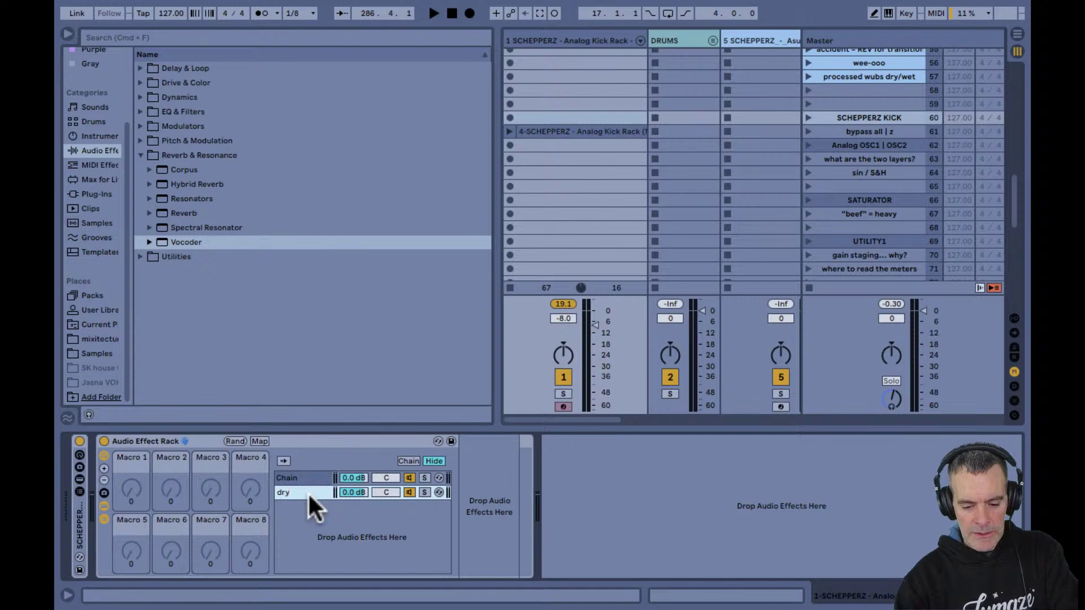
left_click(303, 476)
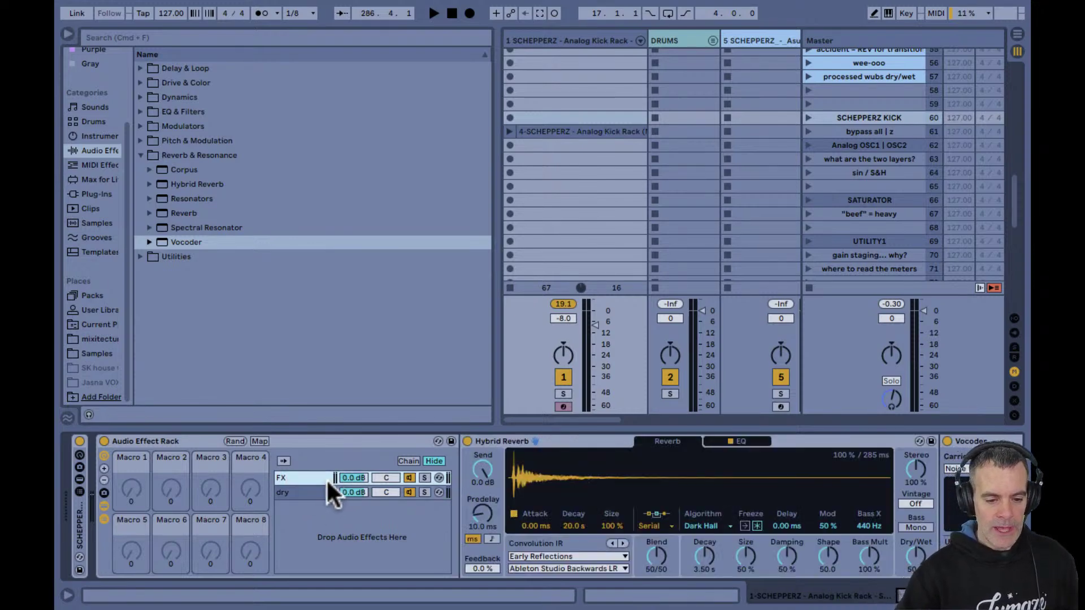
Start playback and audition the FX and dry chains separately by toggling their activators, leaving both active
key("space")
left_click(408, 476)
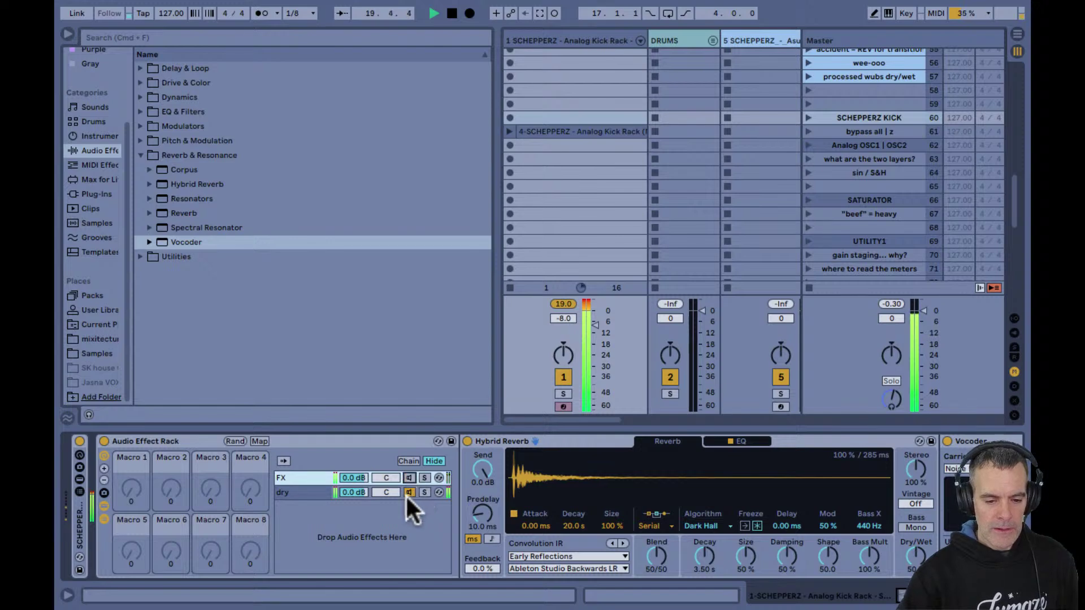
left_click(406, 492)
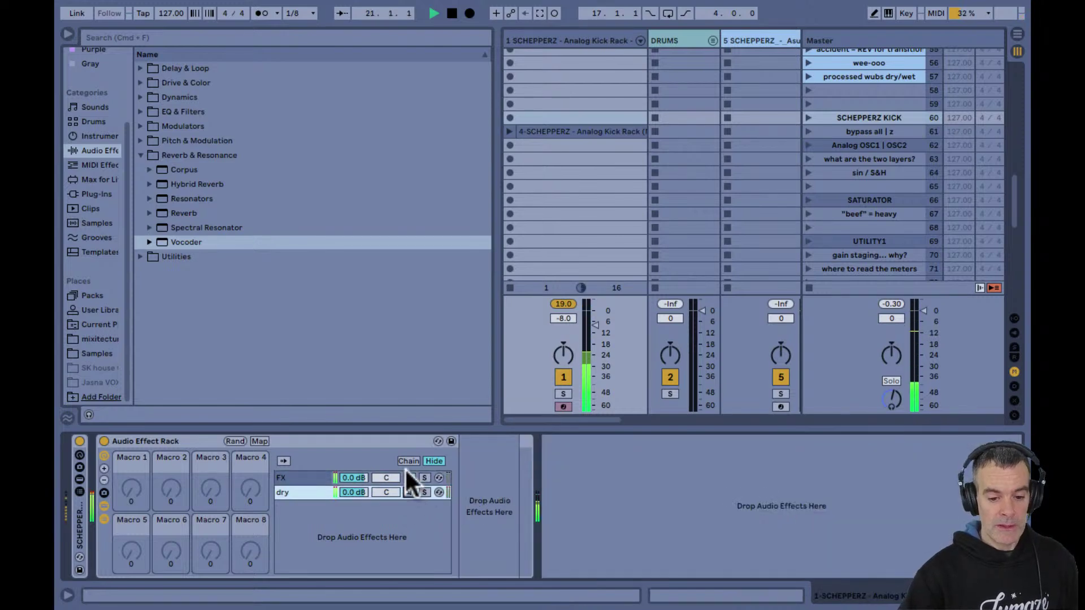
left_click(408, 477)
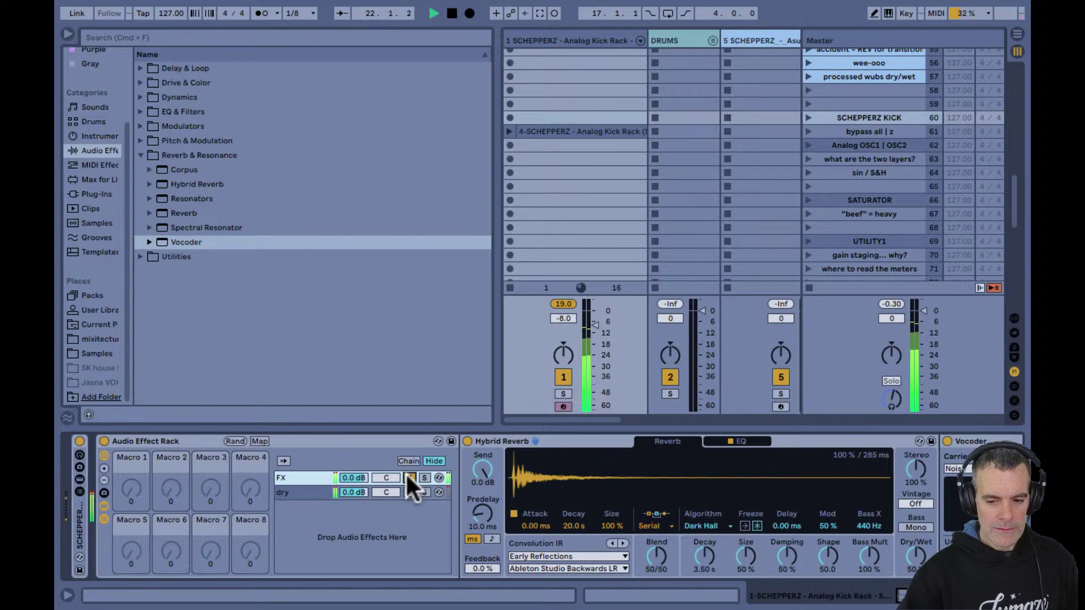
left_click(407, 477)
left_click(406, 490)
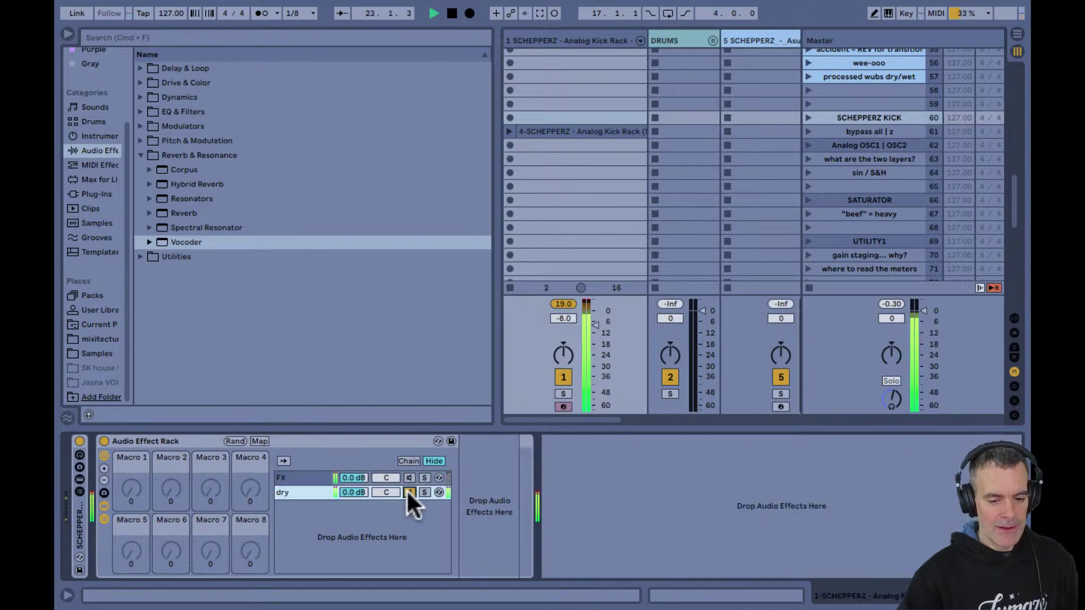
left_click(408, 476)
Set the FX chain's volume to -6 dB and pan FX to 34L and dry to 30R
left_click(347, 476)
type("-6")
key("Return")
left_click_drag(384, 473, 381, 486)
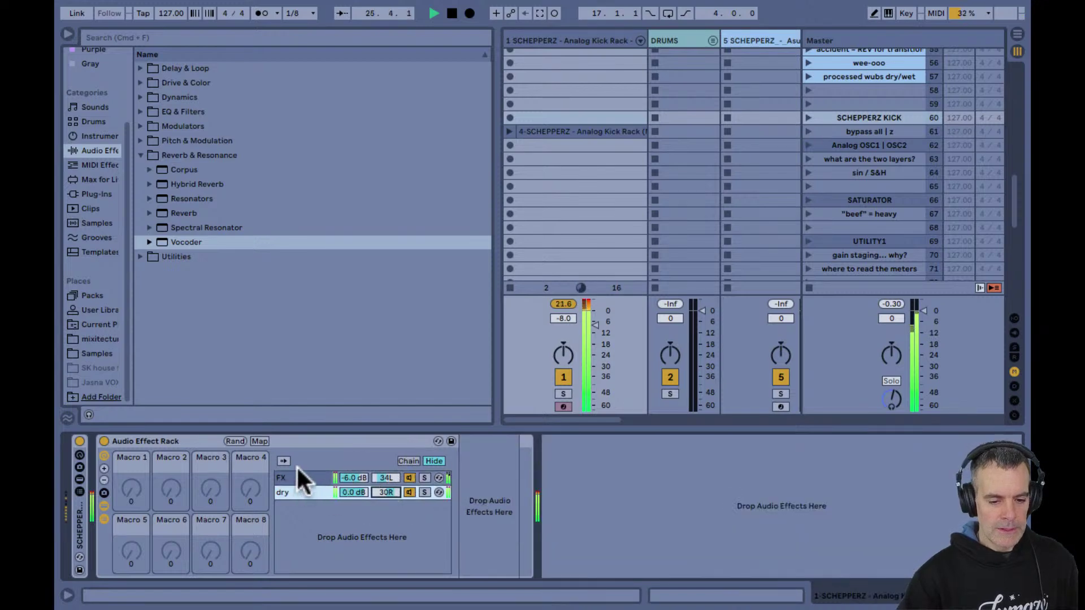
Delete the Audio Effect Rack containing the FX and dry chains
left_click(171, 441)
key("Delete")
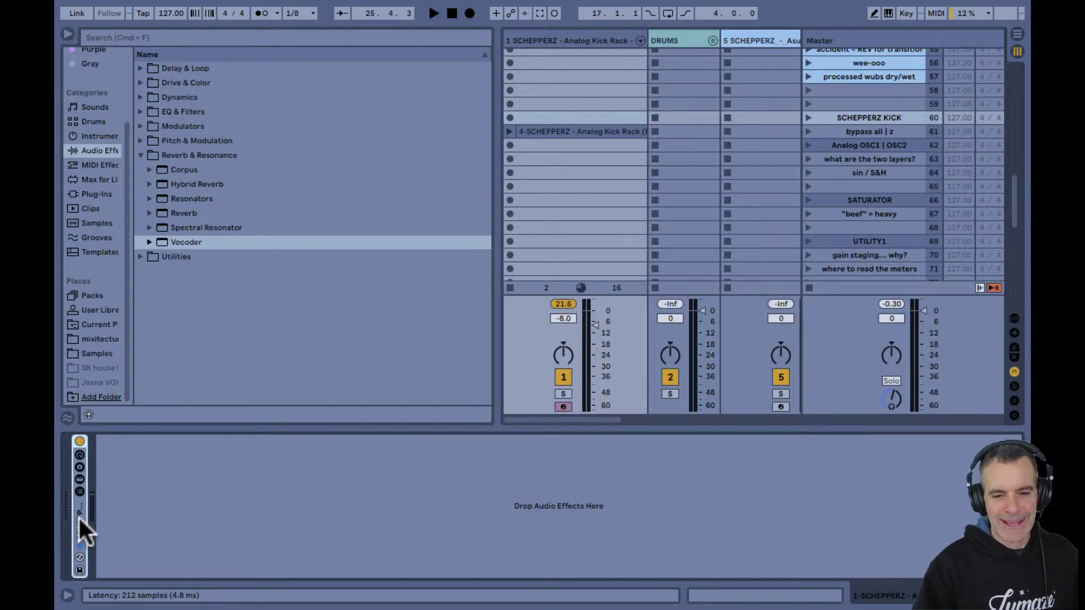
Restart playback, then unfold the kick rack and fold its Distortion Chains rack
key("space")
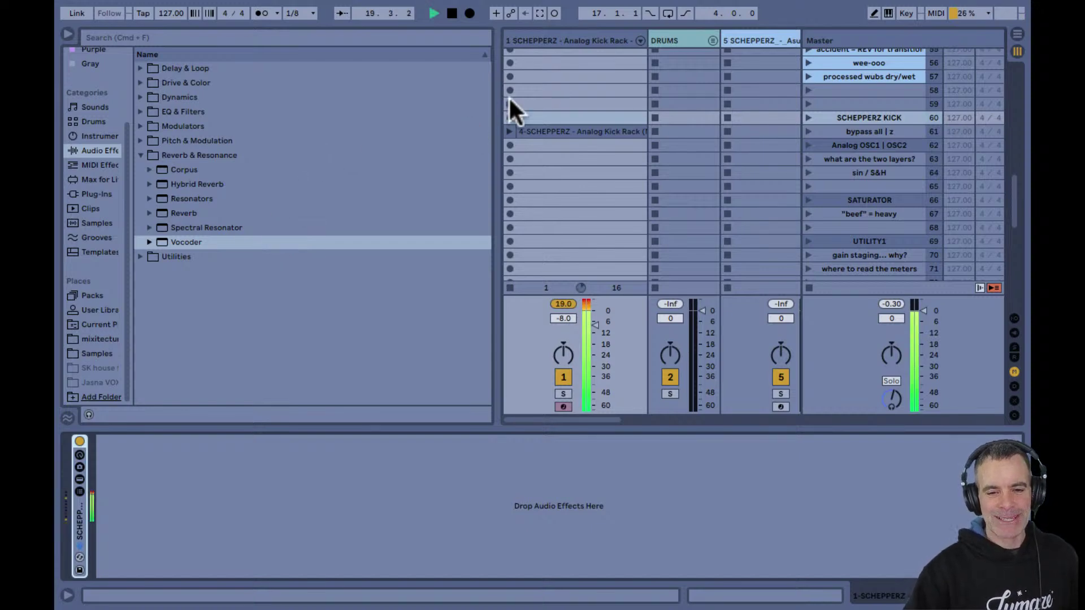
double_click(76, 521)
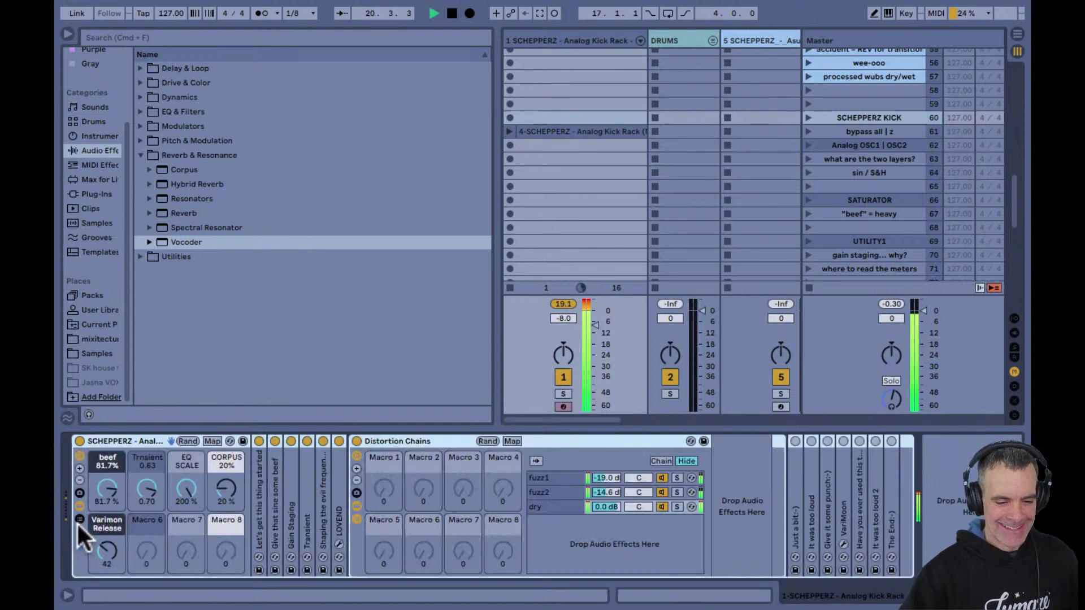
double_click(389, 439)
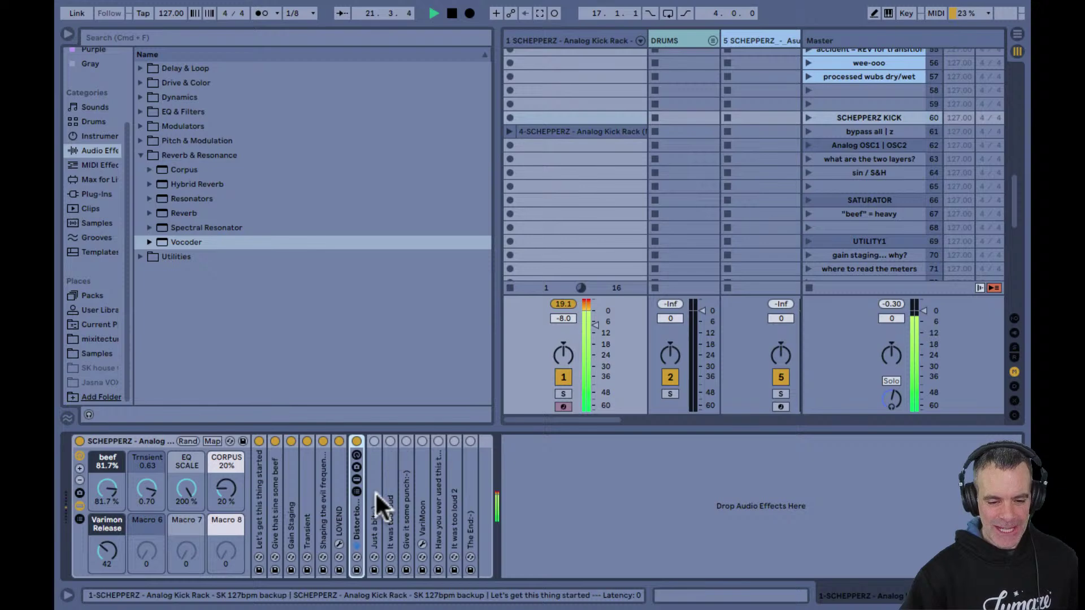
Unfold and activate the "Just a bit:-)" compressor, toggling its sidechain EQ off and back on
double_click(371, 515)
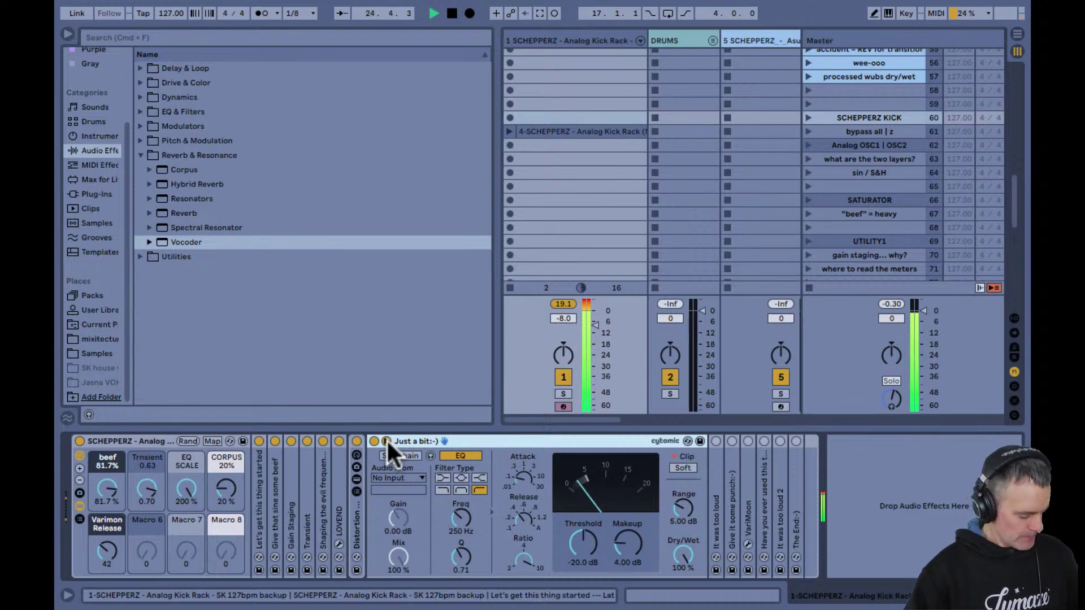
left_click(449, 456)
left_click(453, 456)
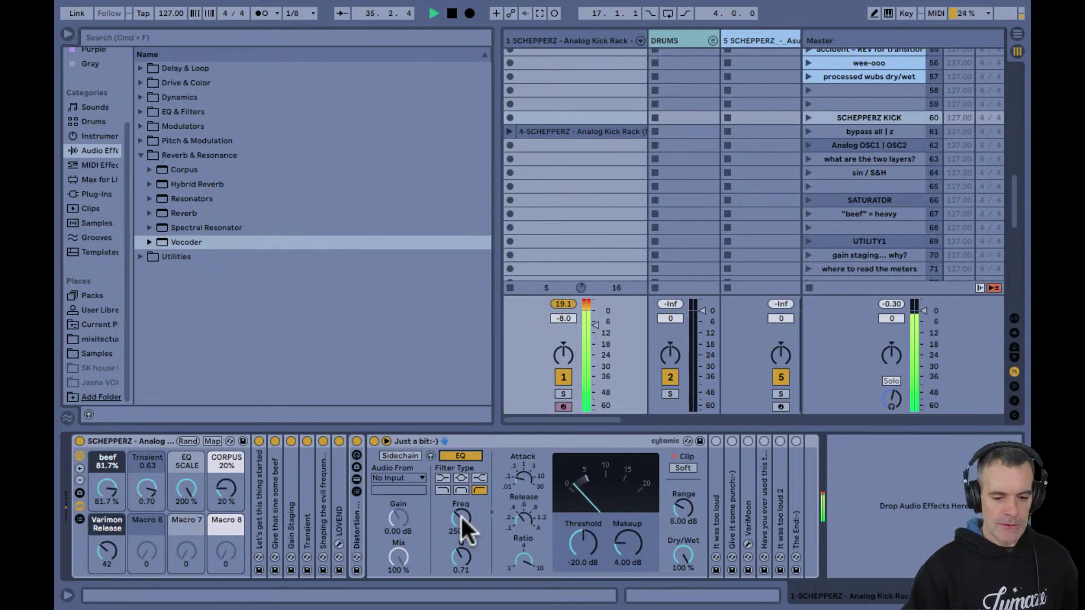
Compare the "Just a bit:-)" compressor with its sidechain EQ off and on twice, leave it on, and fold the device
left_click(460, 456)
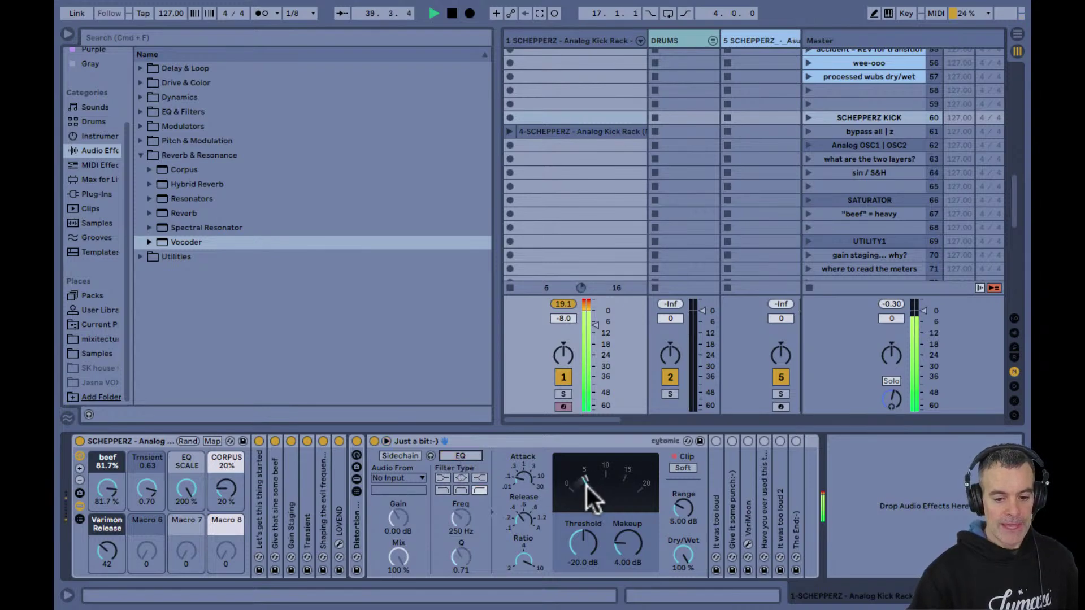
left_click(469, 455)
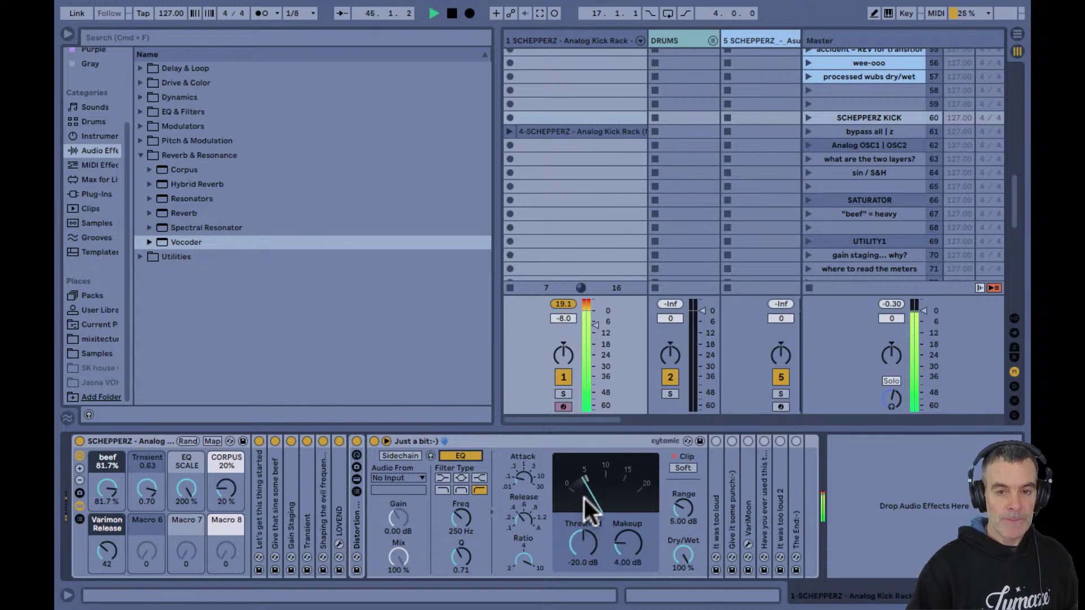
left_click(468, 455)
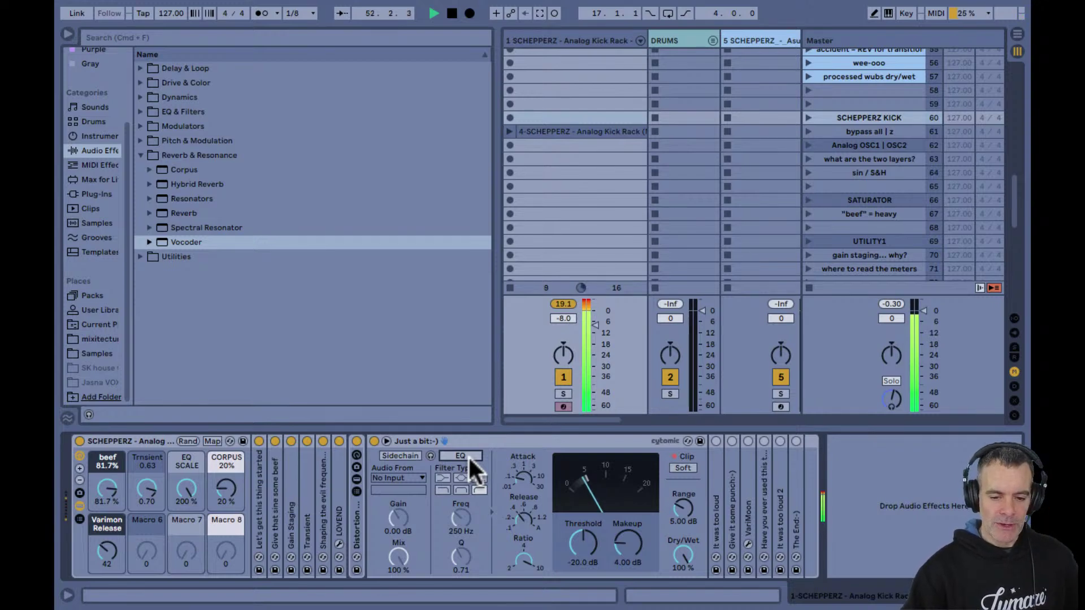
left_click(468, 456)
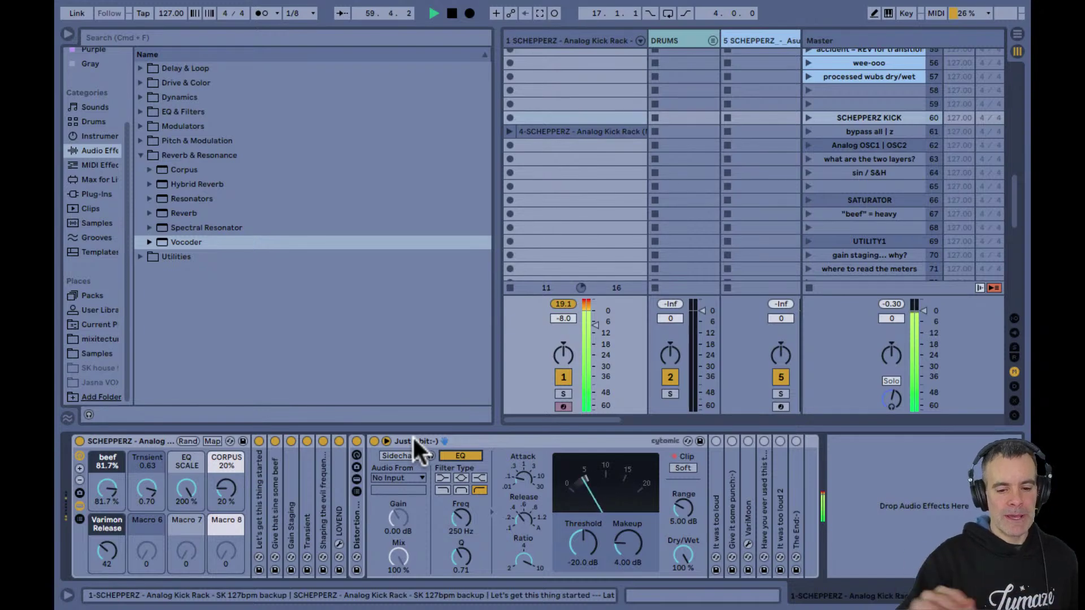
double_click(455, 441)
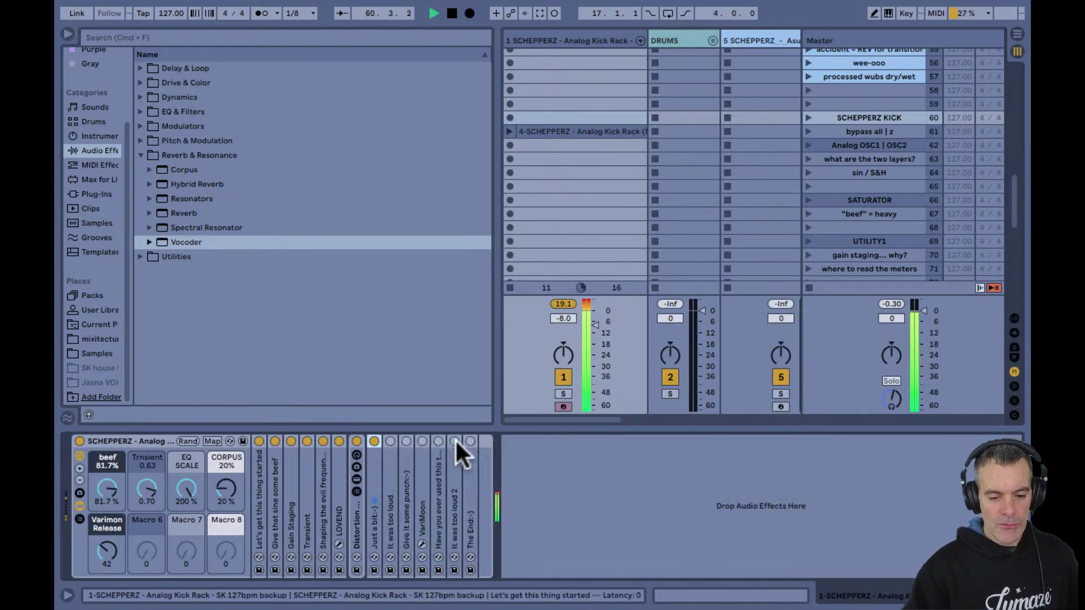
Unfold and activate the "It was too loud" utility, and unfold the "Give it some punch:-)" device
double_click(388, 498)
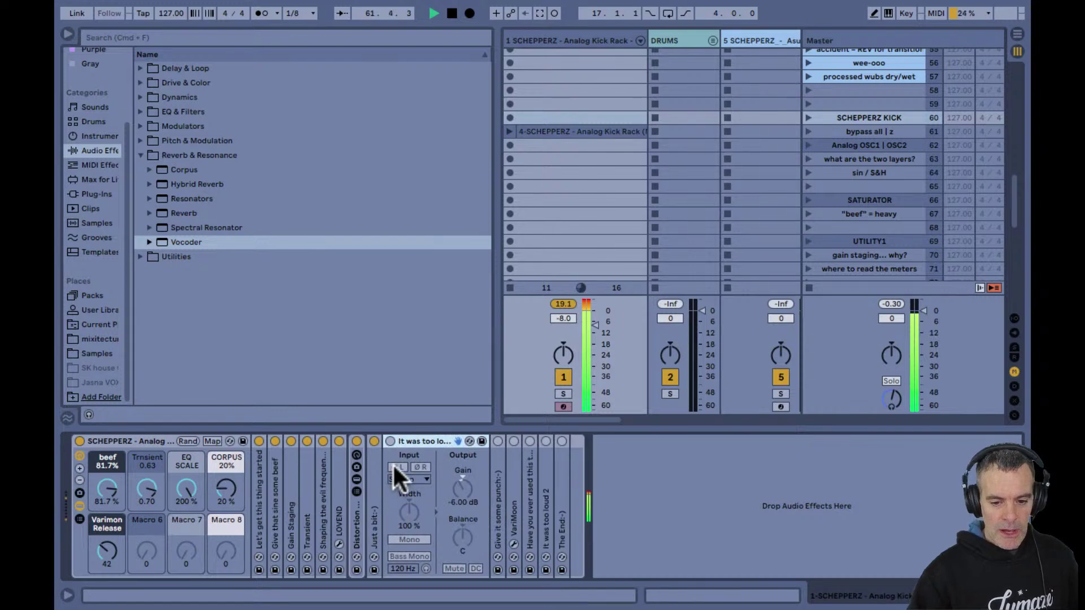
left_click(390, 440)
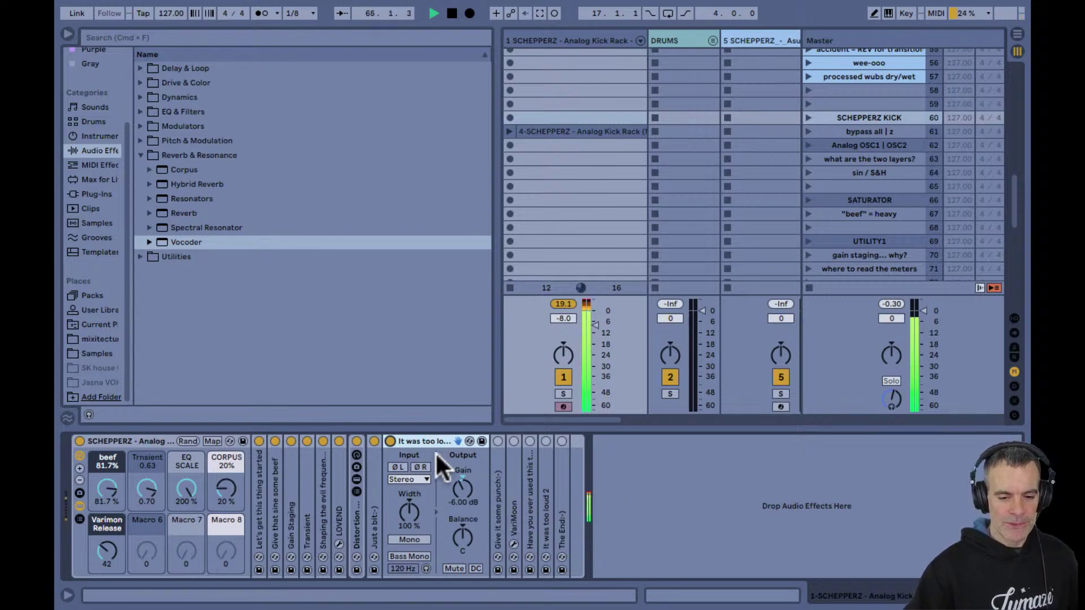
left_click(494, 507)
double_click(493, 506)
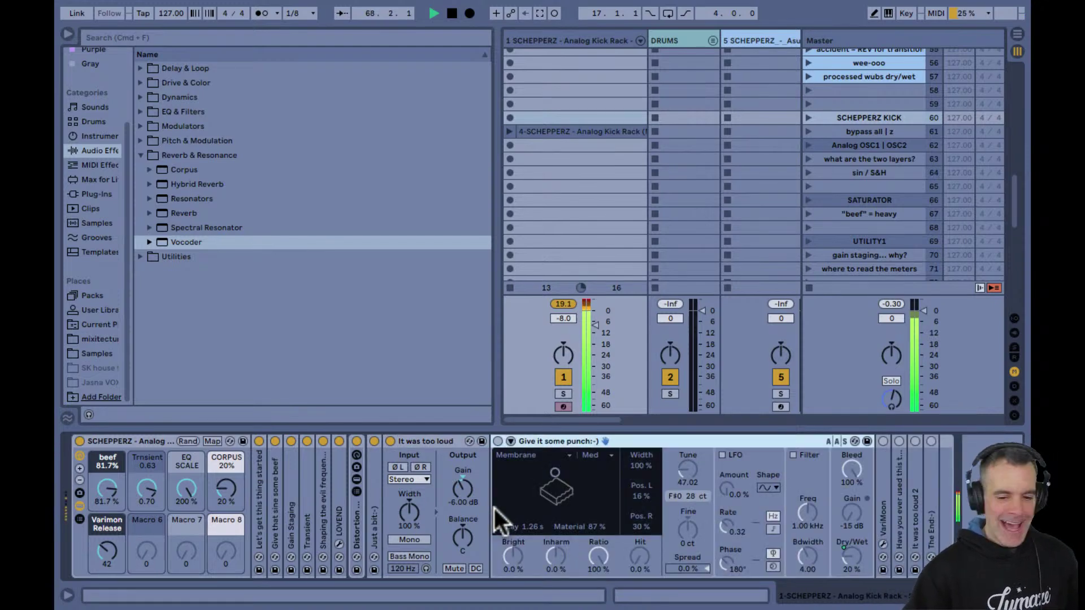
Audition "Give it some punch:-)" by switching it on and off, leave it active, and fold the "It was too loud" utility
left_click(495, 442)
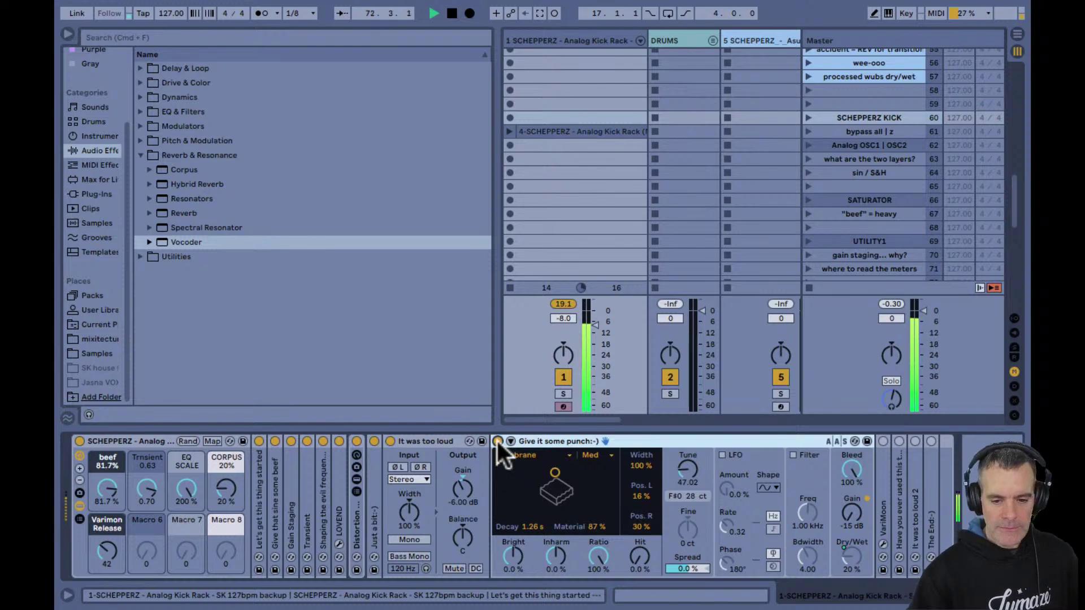
left_click(496, 442)
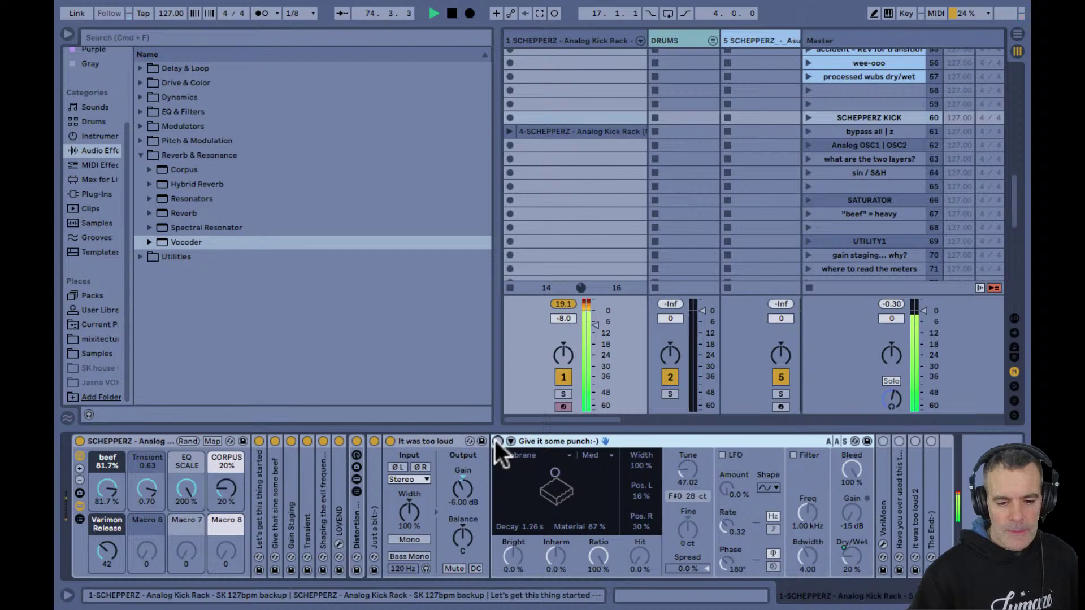
left_click(496, 441)
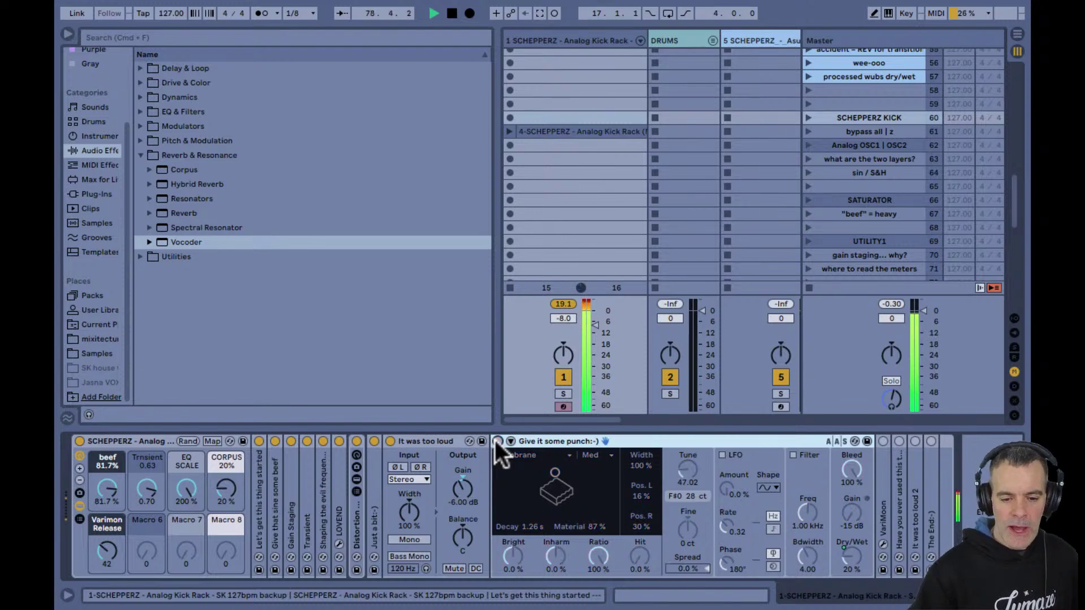
double_click(429, 439)
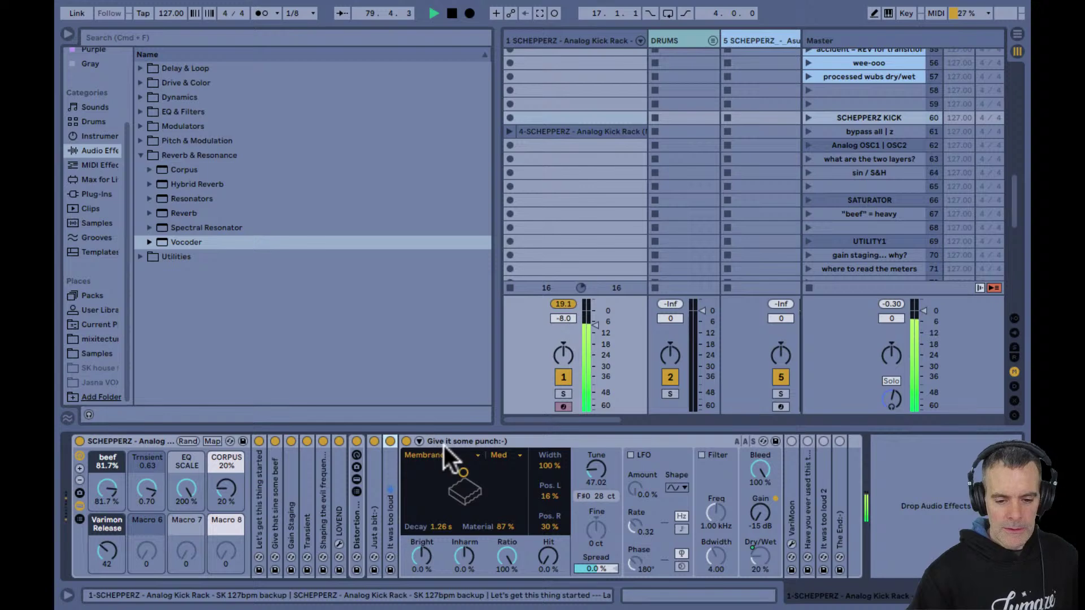
left_click(443, 446)
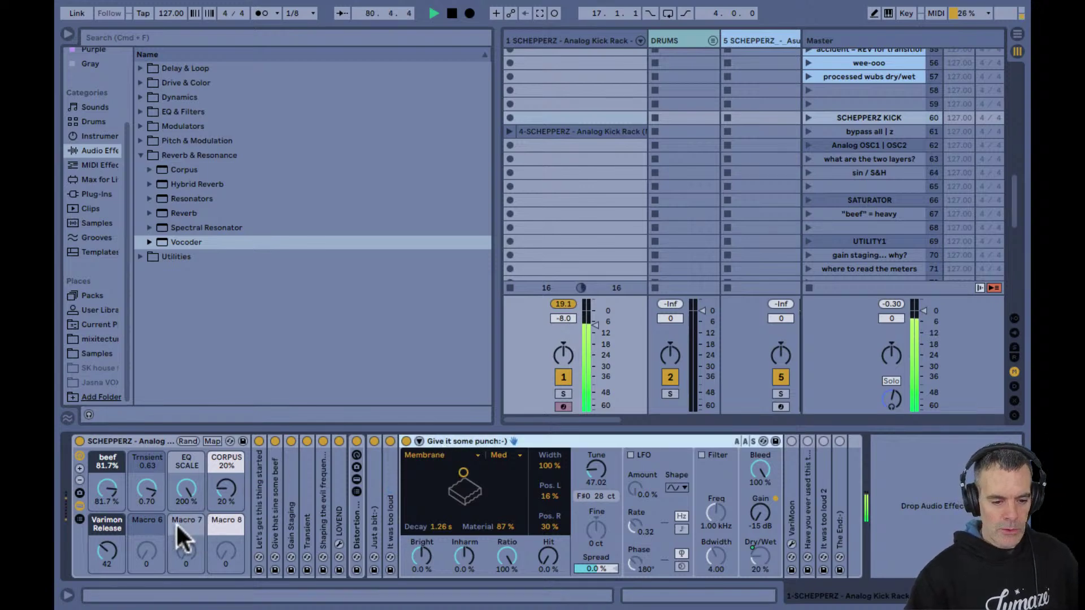
Sweep the kick rack's CORPUS macro up to about 97 % and back down, leaving it at 10 %
left_click_drag(225, 491, 225, 490)
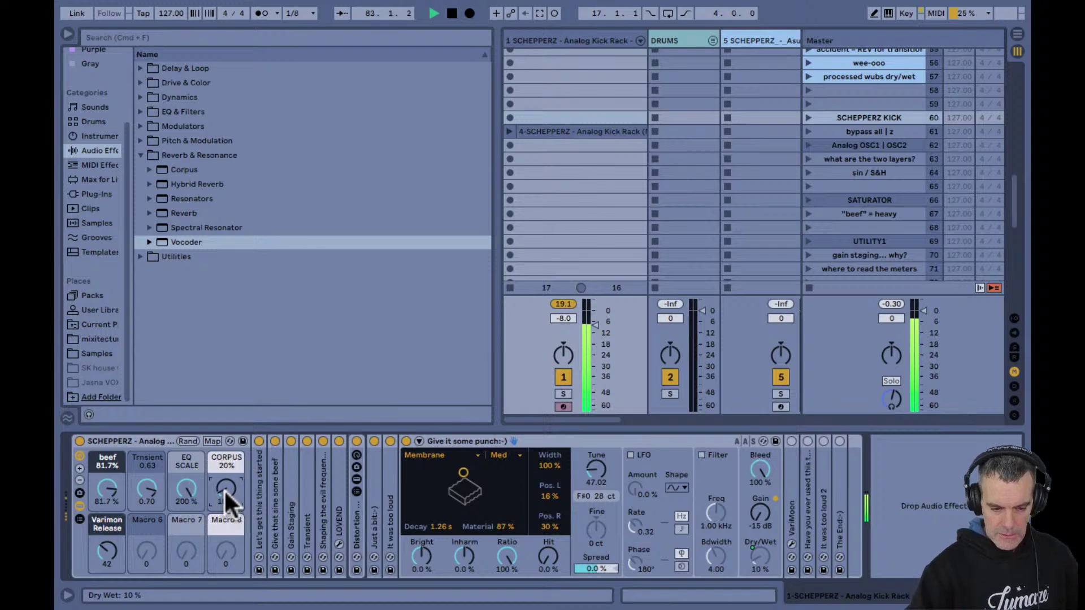
left_click(226, 491)
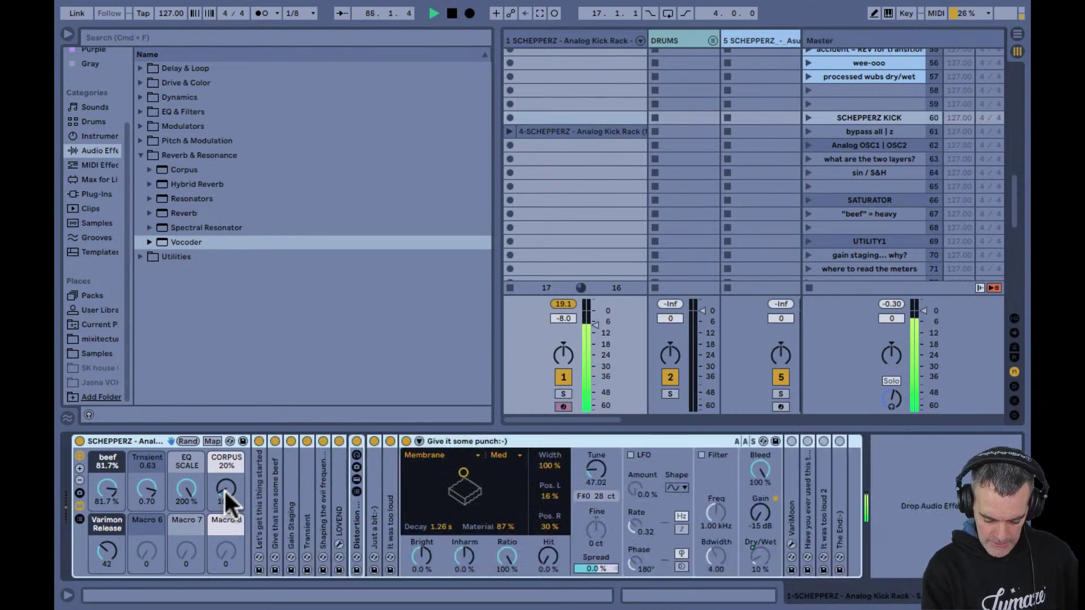
scroll(226, 491, "up", 15)
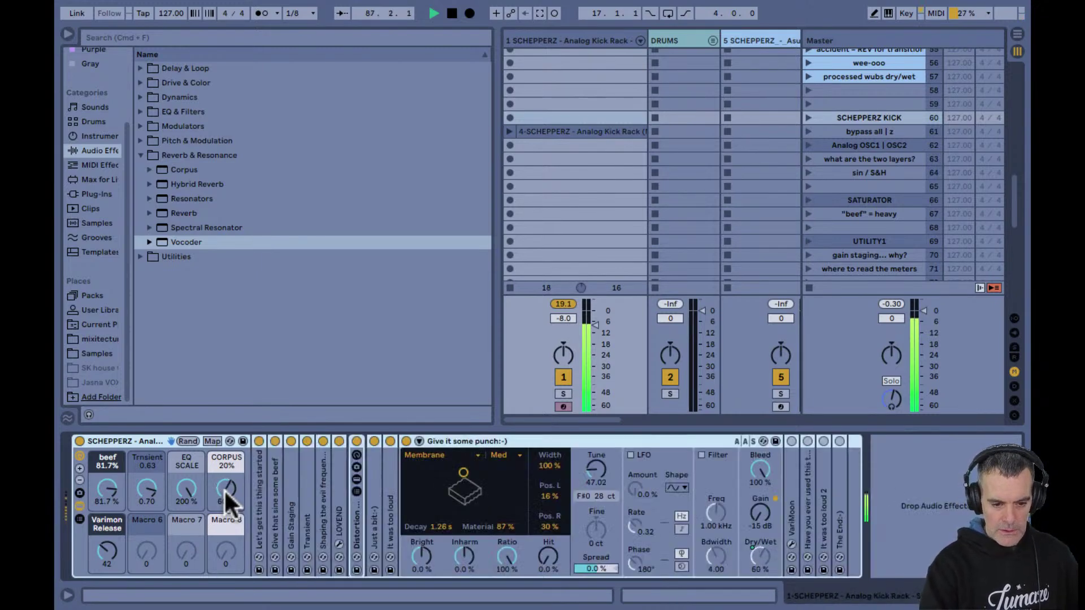
scroll(226, 493, "down", 5)
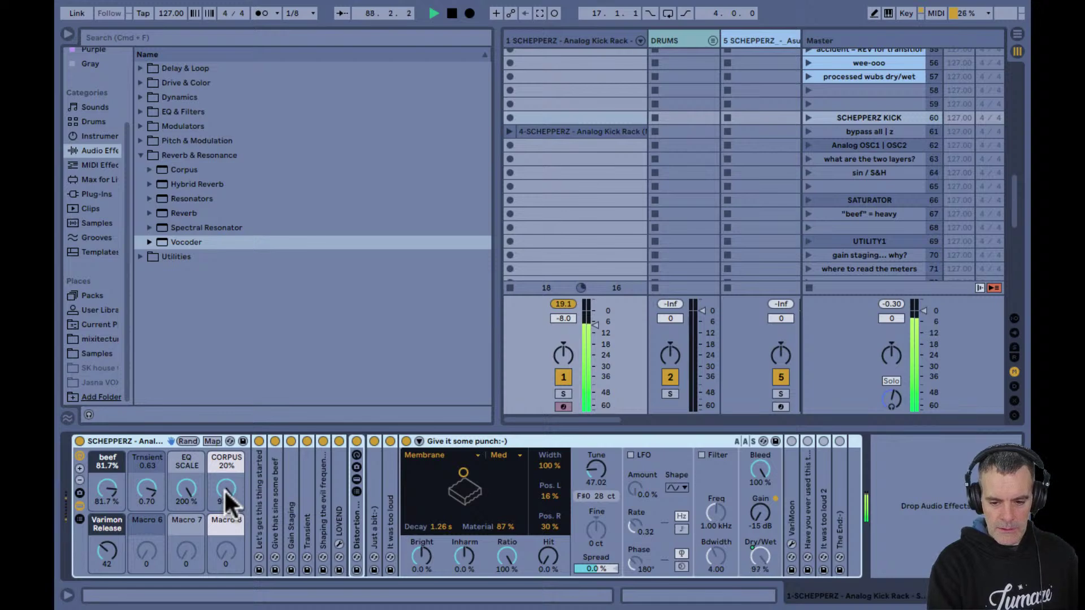
scroll(226, 493, "down", 10)
scroll(224, 489, "up", 3)
scroll(224, 489, "up", 1)
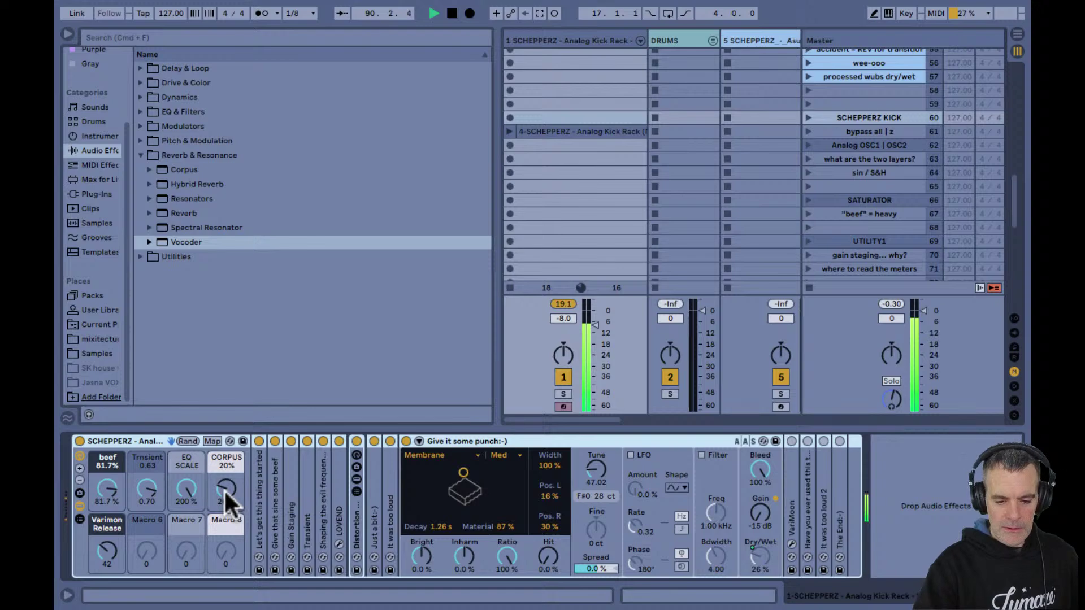
scroll(224, 490, "down", 4)
scroll(223, 489, "up", 1)
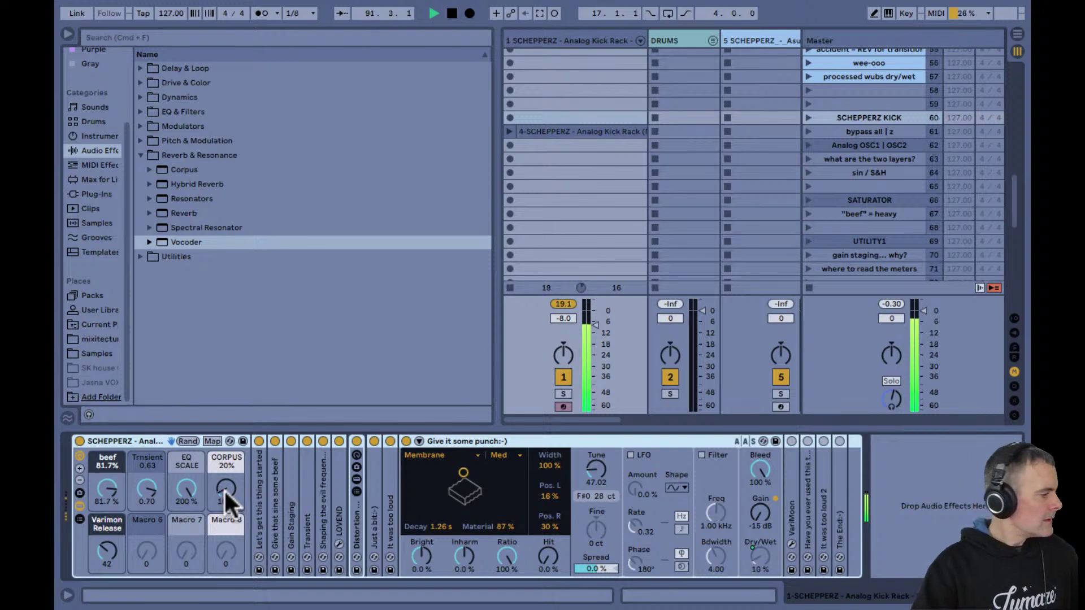
Fold "Give it some punch:-)", then unfold and activate VariMoon and open its plug-in window
left_click(466, 446)
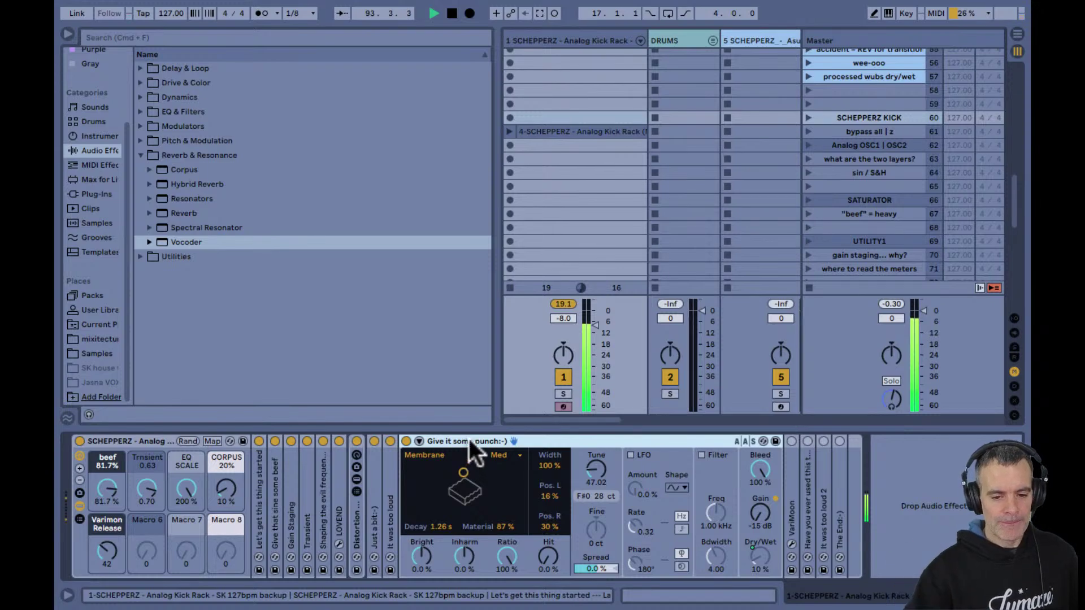
double_click(469, 439)
double_click(422, 489)
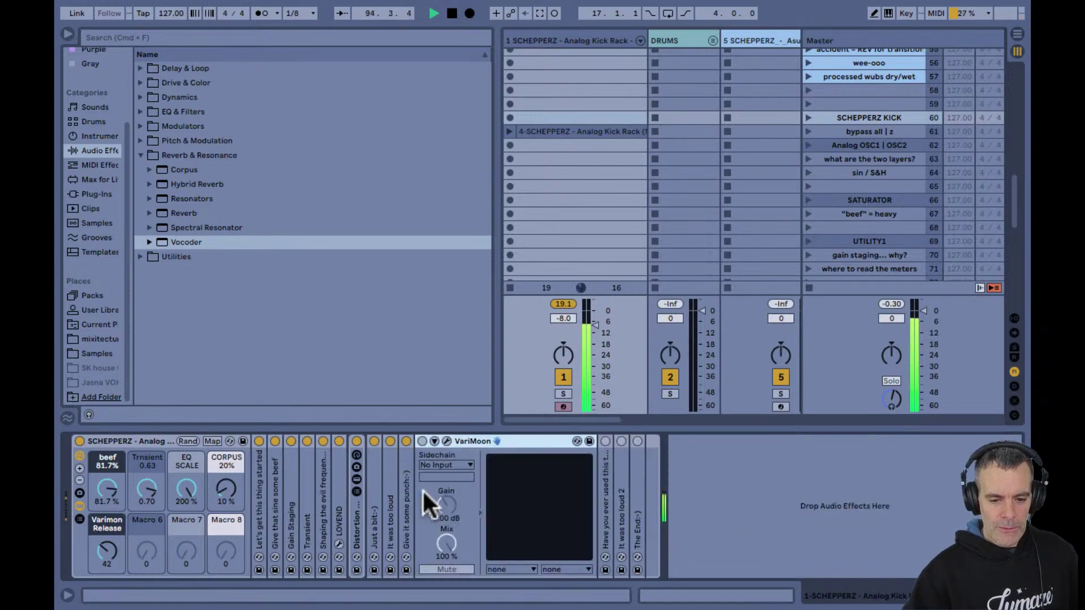
left_click(422, 441)
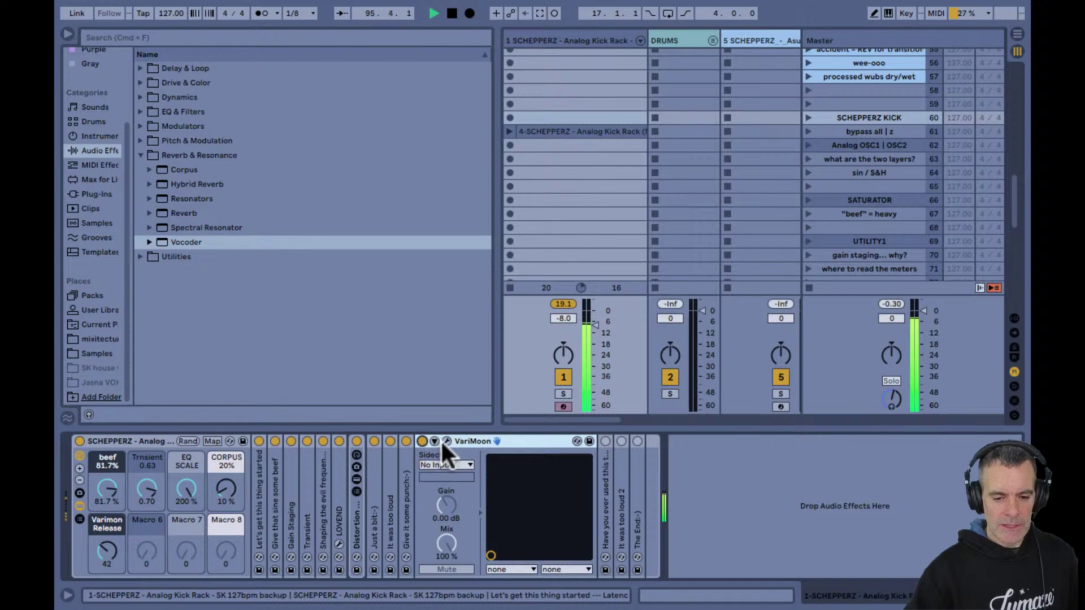
left_click(446, 441)
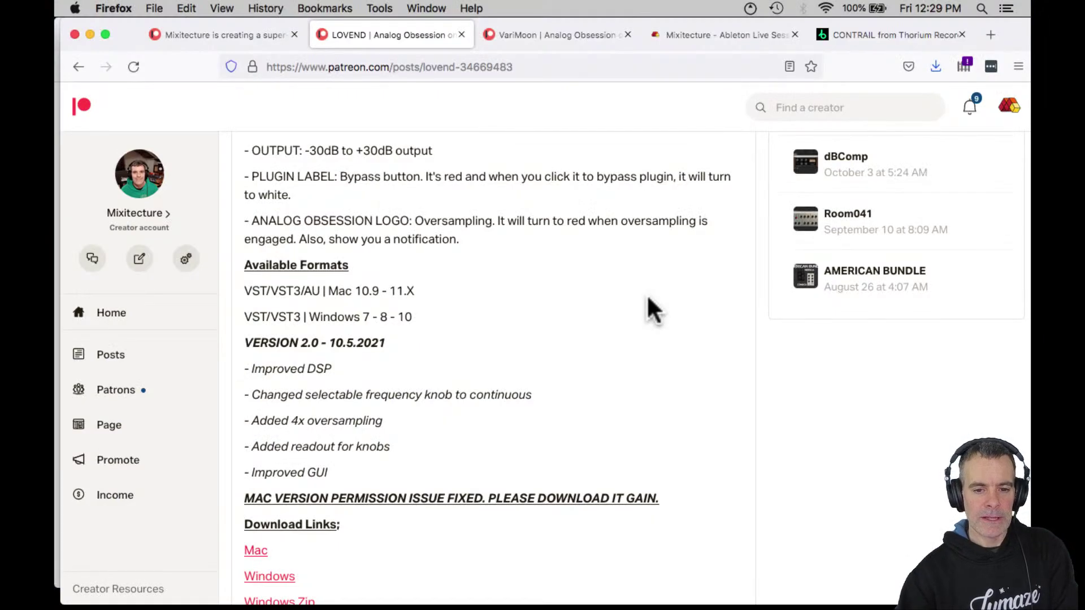
Look over the VariMoon post on Patreon in Firefox, including its feature list, and return to Ableton Live
left_click(554, 34)
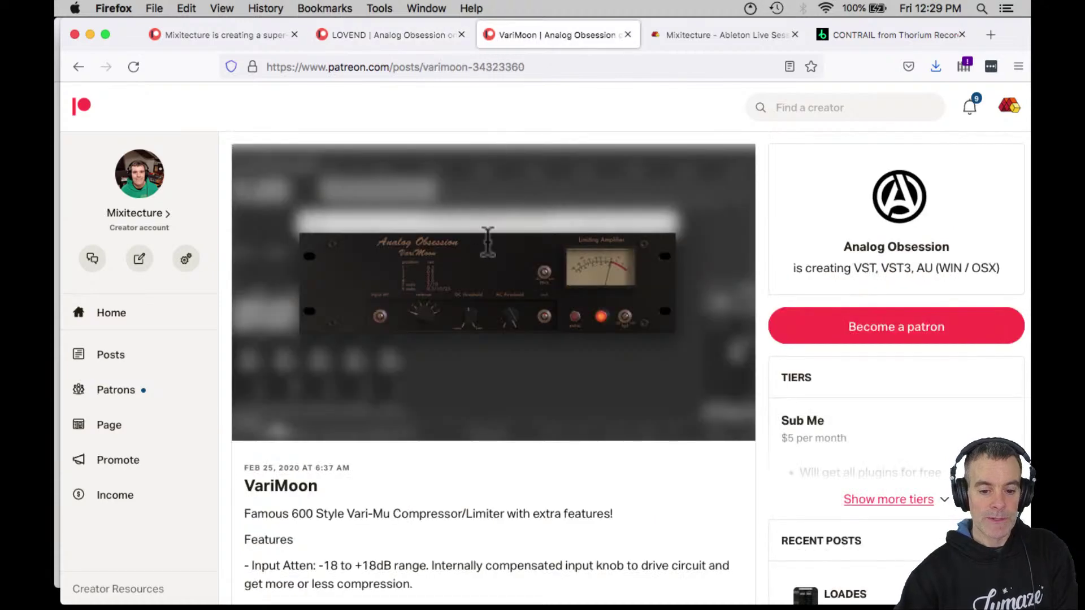
scroll(489, 280, "down", 6)
scroll(489, 279, "up", 5)
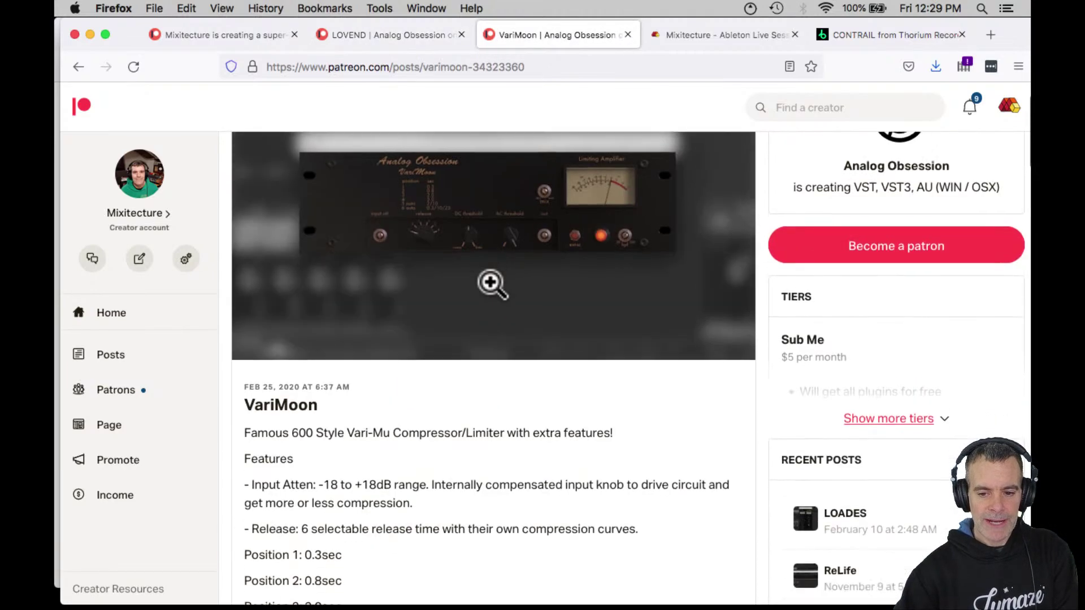
scroll(492, 282, "down", 3)
scroll(489, 279, "up", 3)
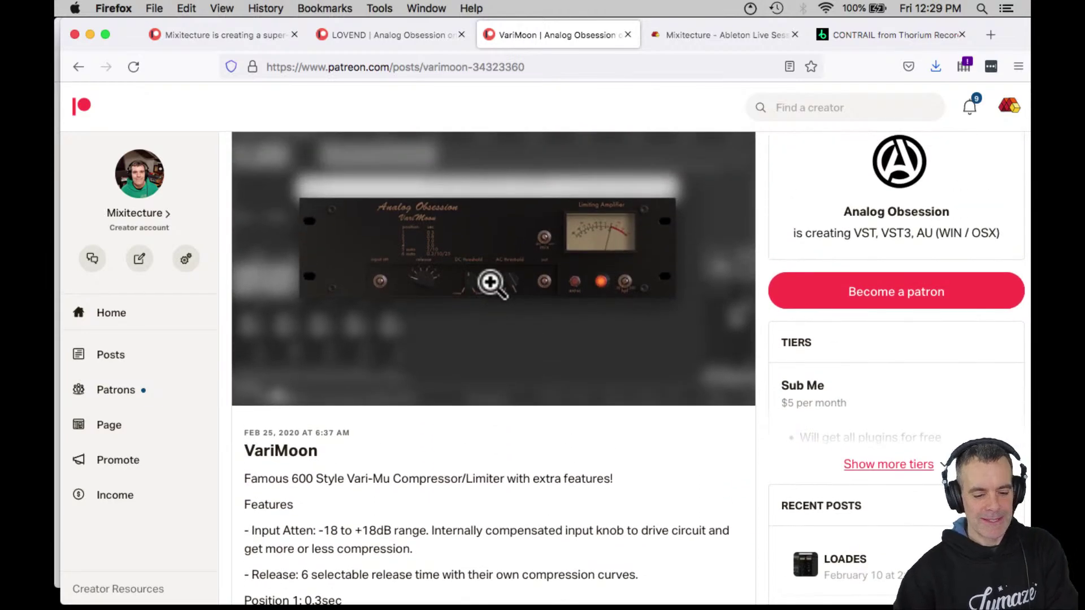
key("super+Tab")
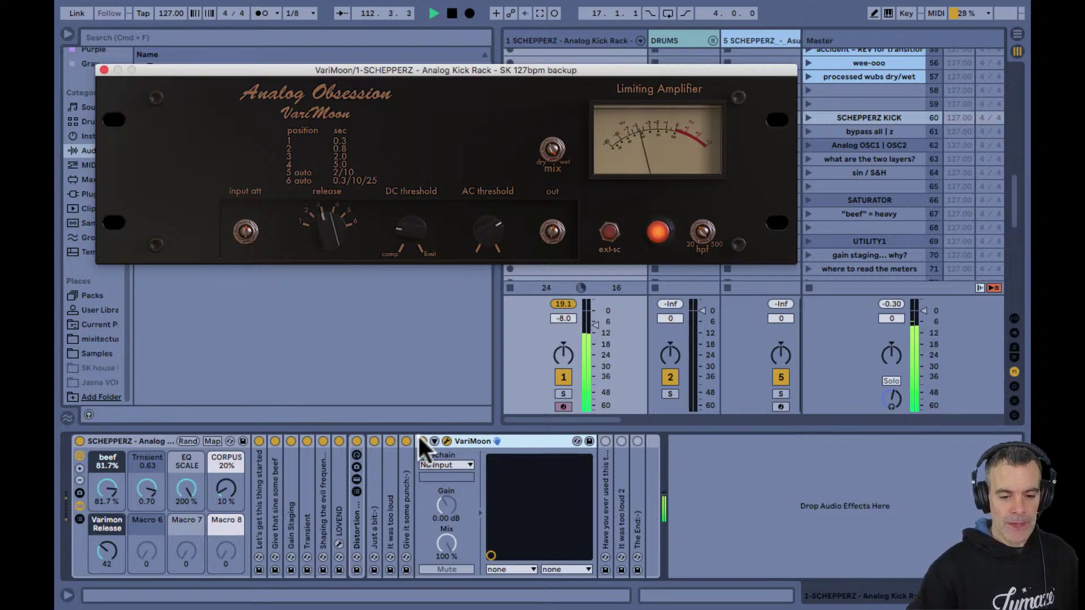
Audition VariMoon release times of 0.3, 2/10 and 5 sec with the Varimon Release macro, leave it at 61, and fold VariMoon
left_click(101, 549)
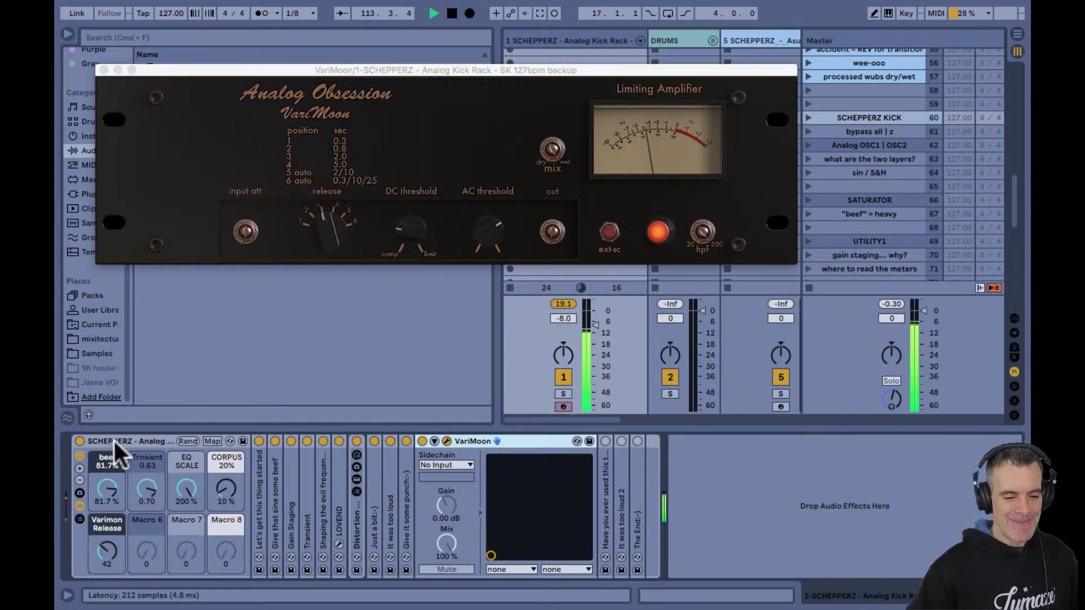
left_click(113, 435)
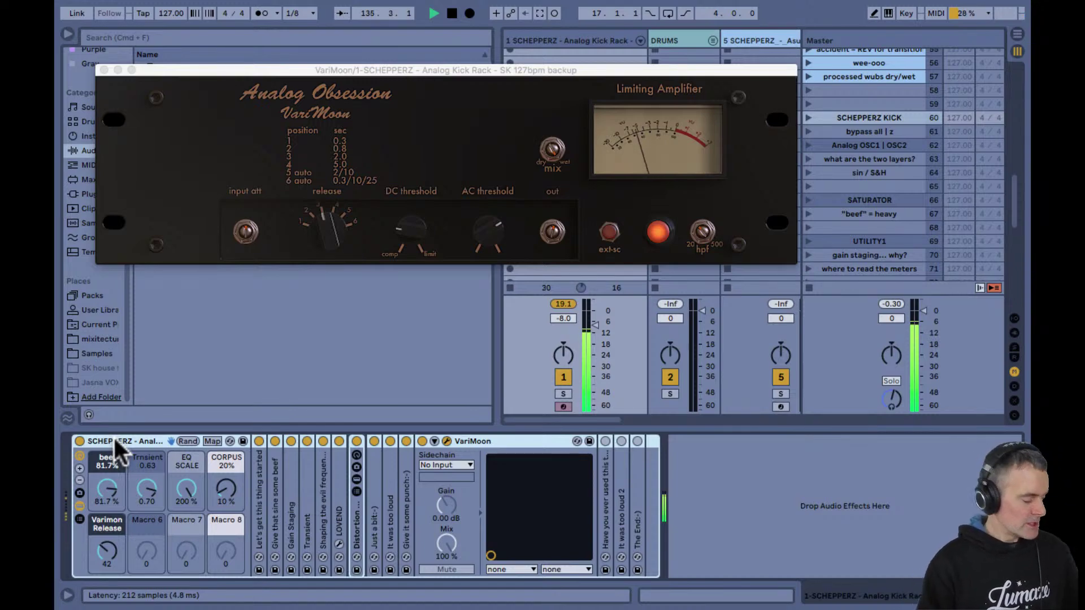
left_click_drag(103, 542, 102, 544)
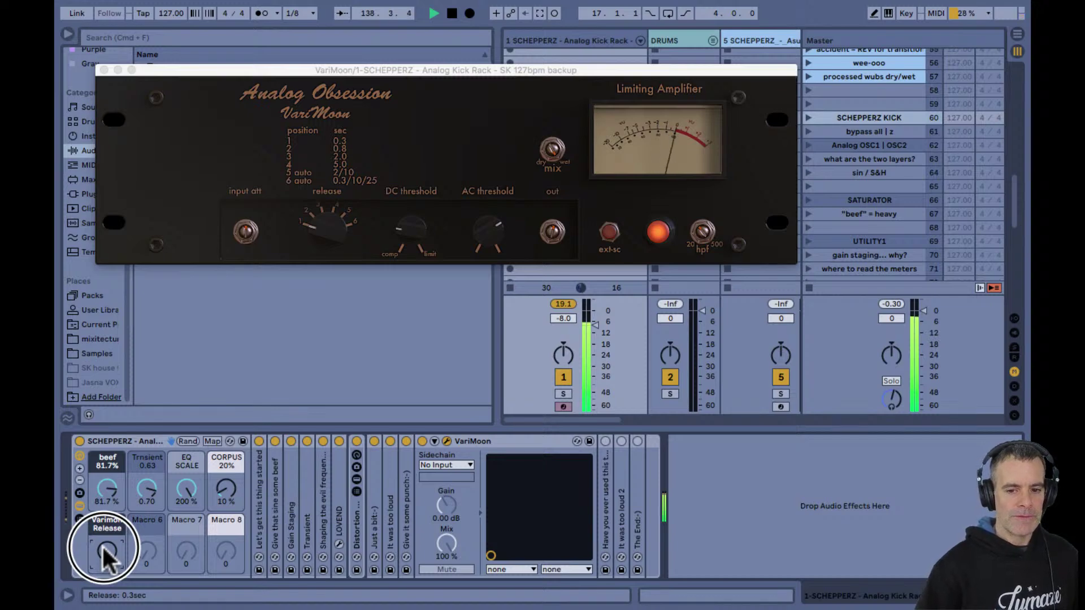
left_click_drag(102, 545, 102, 545)
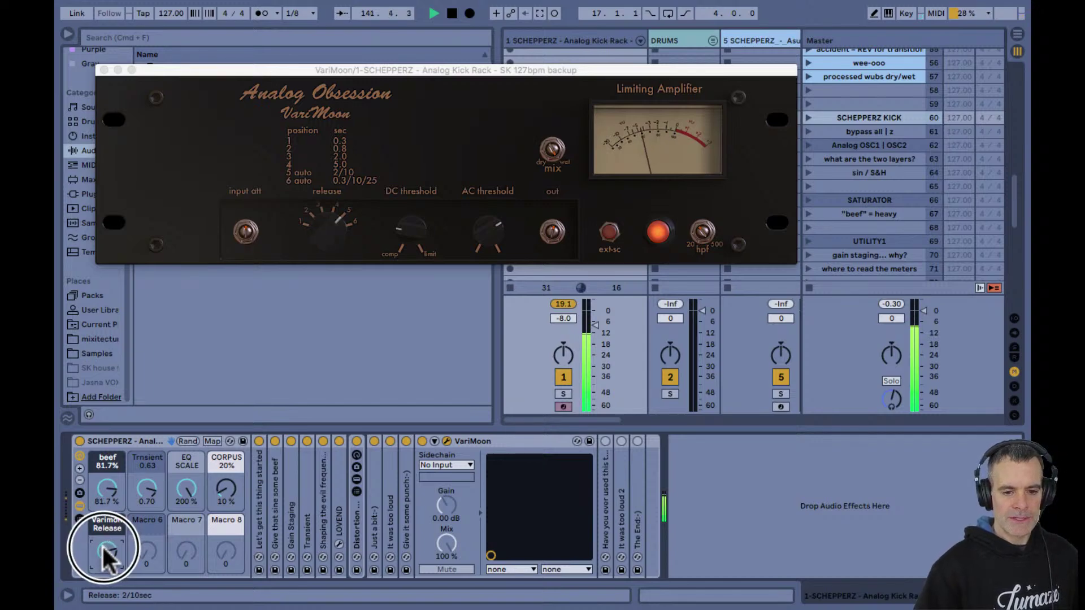
left_click_drag(102, 545, 102, 545)
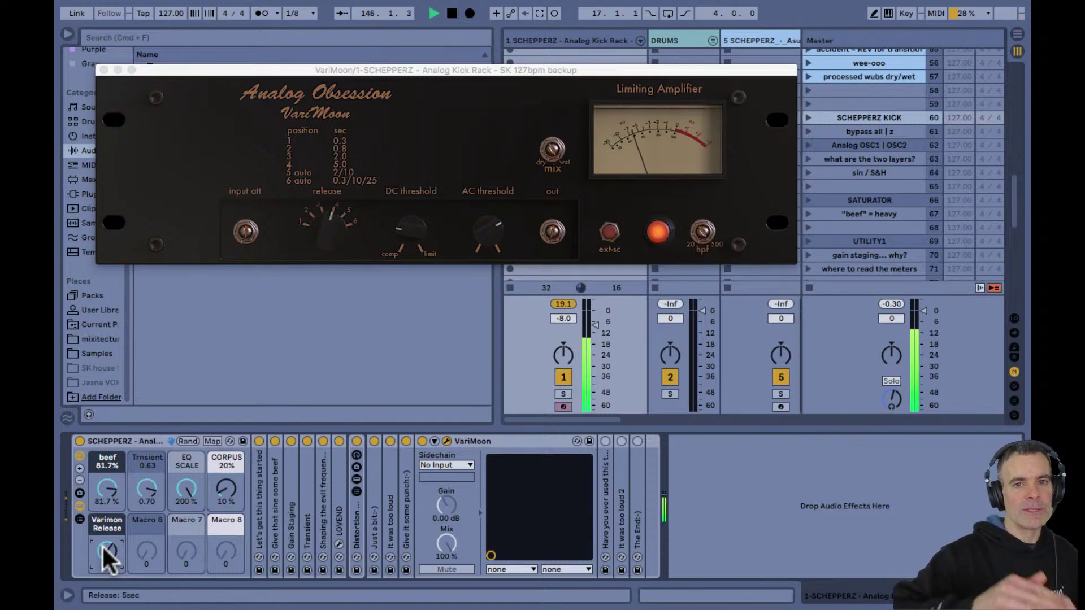
left_click_drag(102, 545, 105, 550)
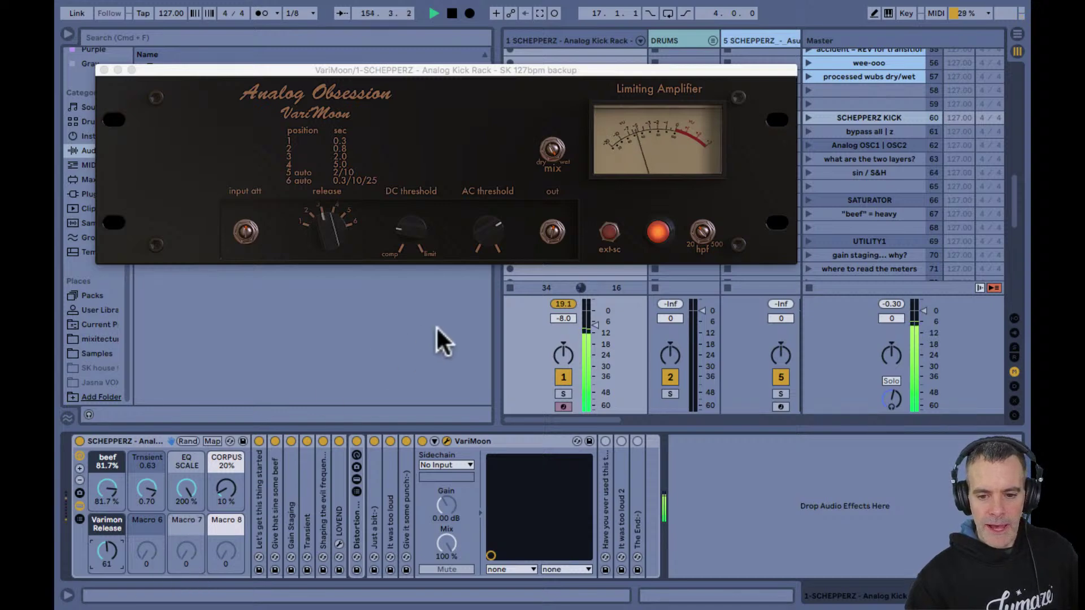
left_click(703, 232)
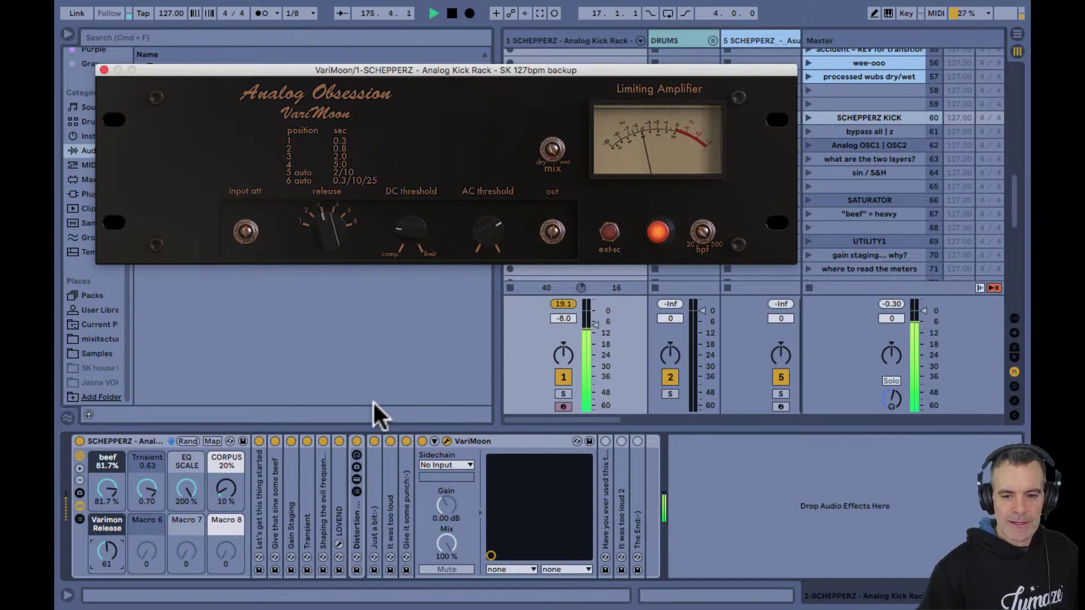
double_click(473, 440)
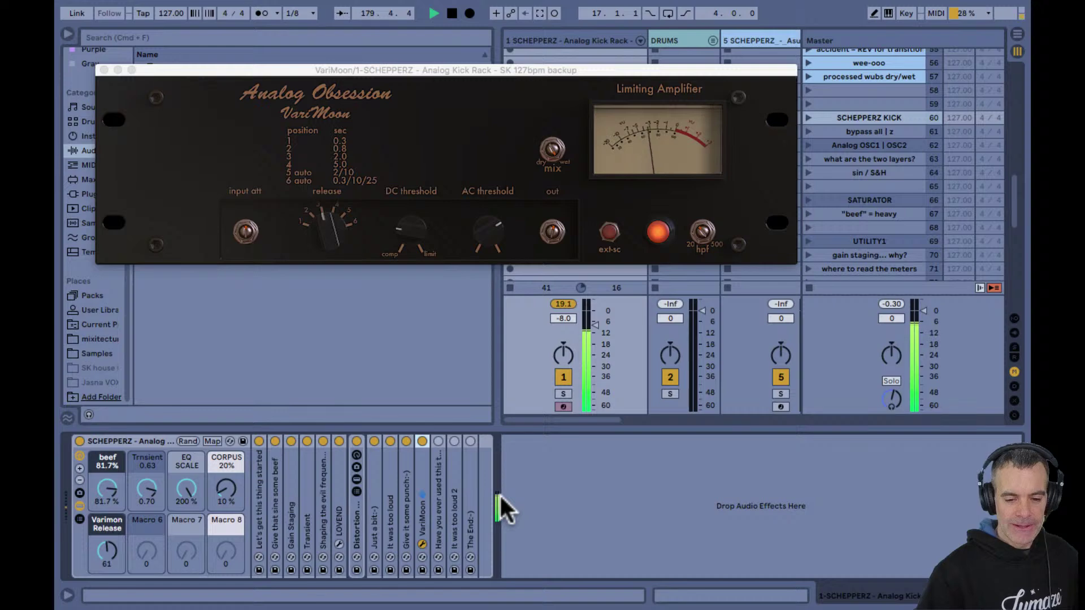
Unfold and activate the tuner "Have you ever used this thing?", read the kick's pitch on it, then deactivate and fold it
double_click(438, 500)
left_click(438, 441)
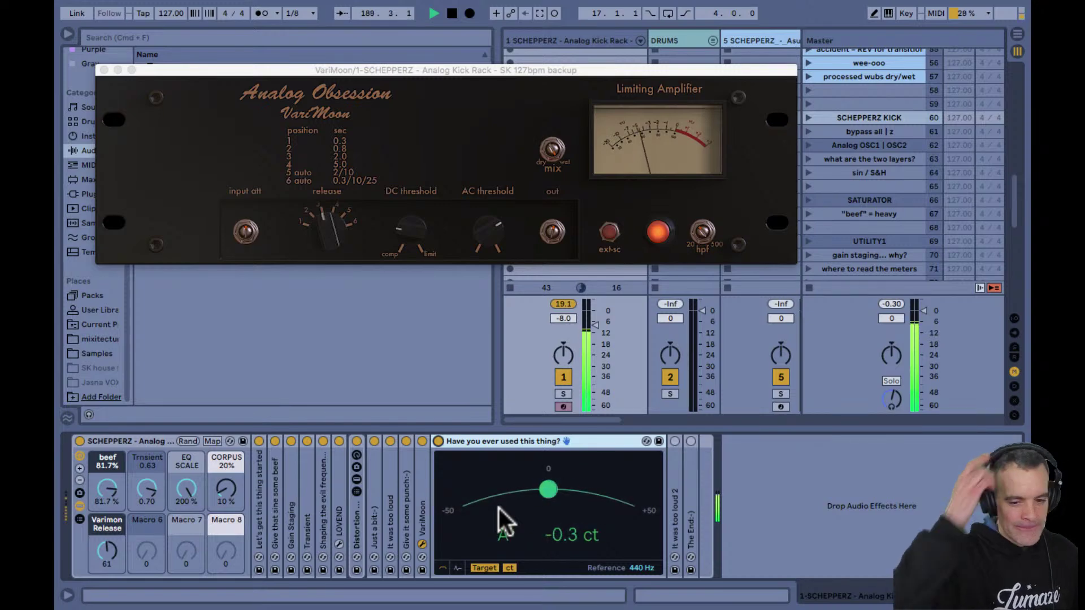
double_click(462, 443)
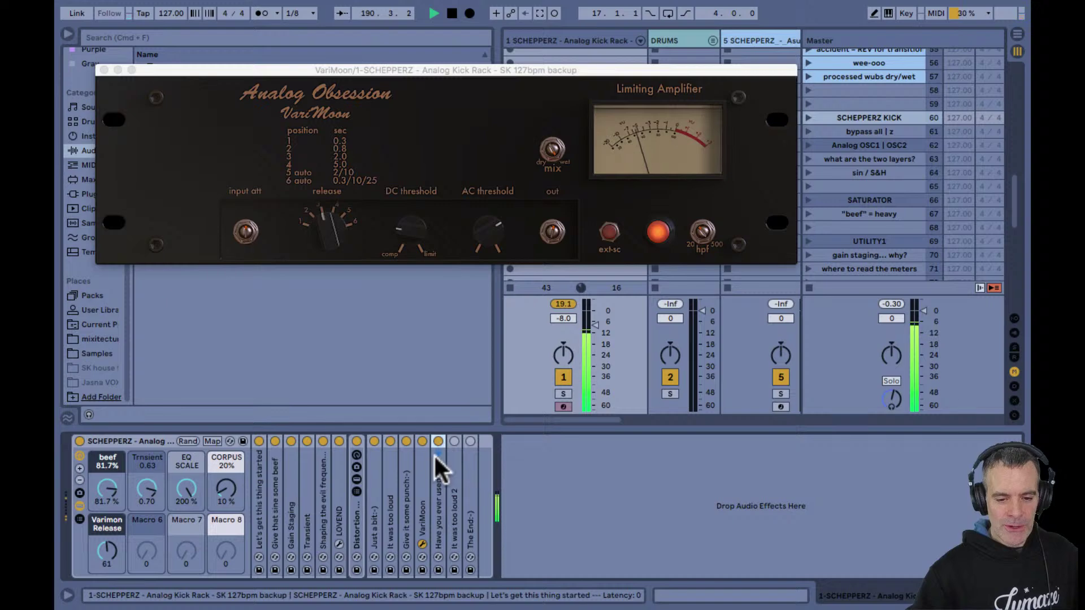
double_click(439, 497)
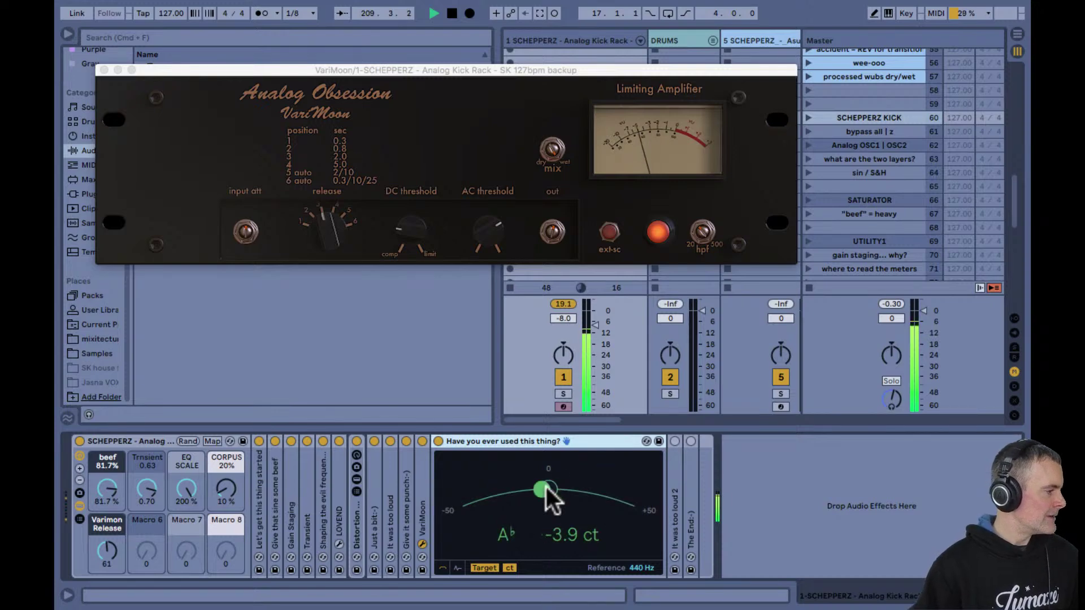
left_click(439, 443)
double_click(462, 444)
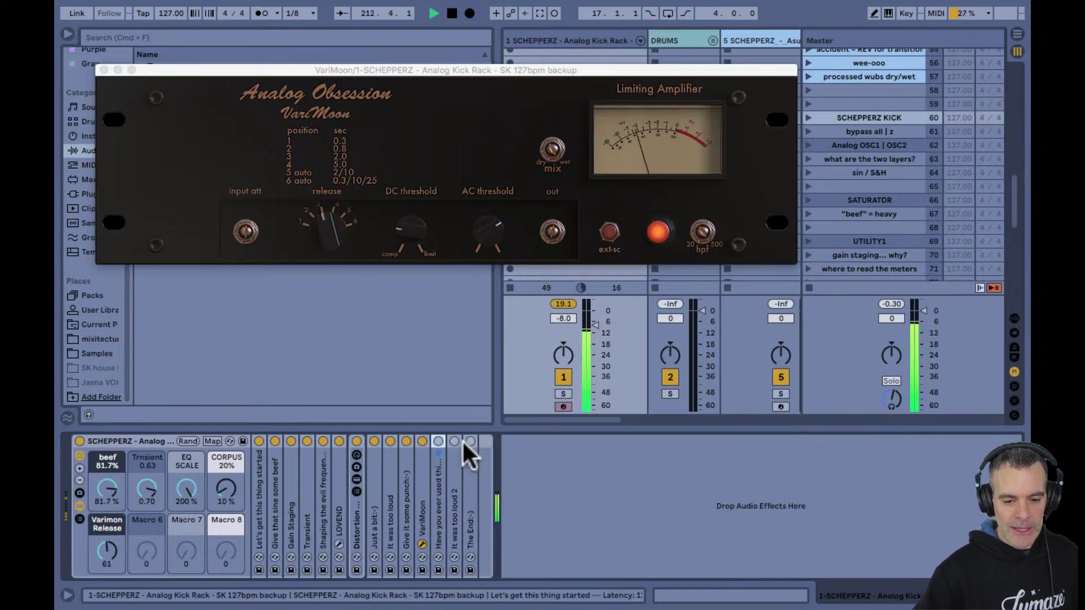
Unfold and activate the final two devices of the kick rack, "It was too loud 2" and the limiter "The End:-)"
double_click(454, 498)
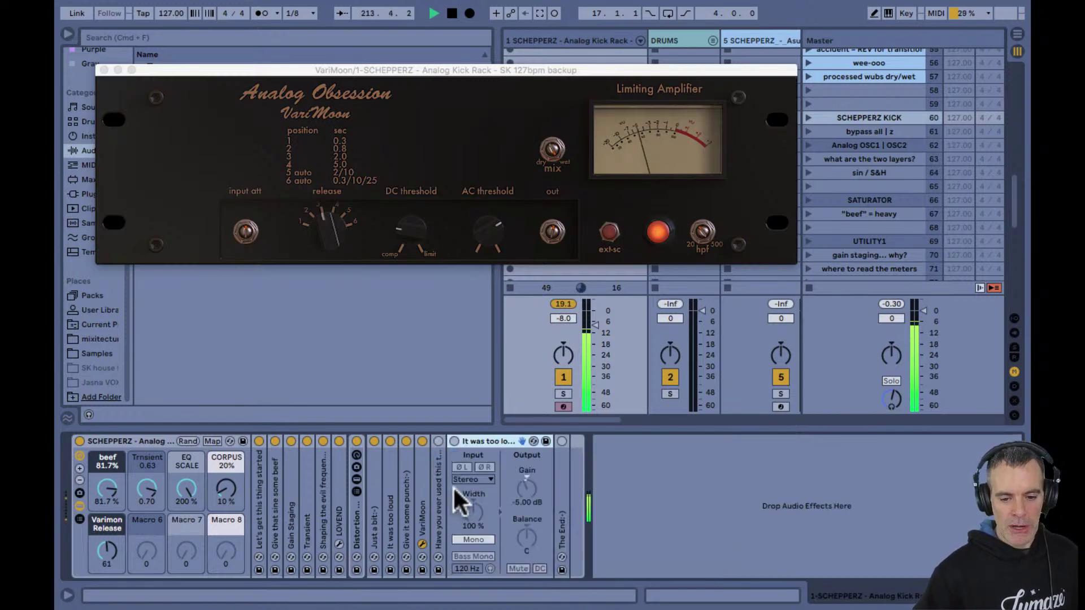
left_click(454, 441)
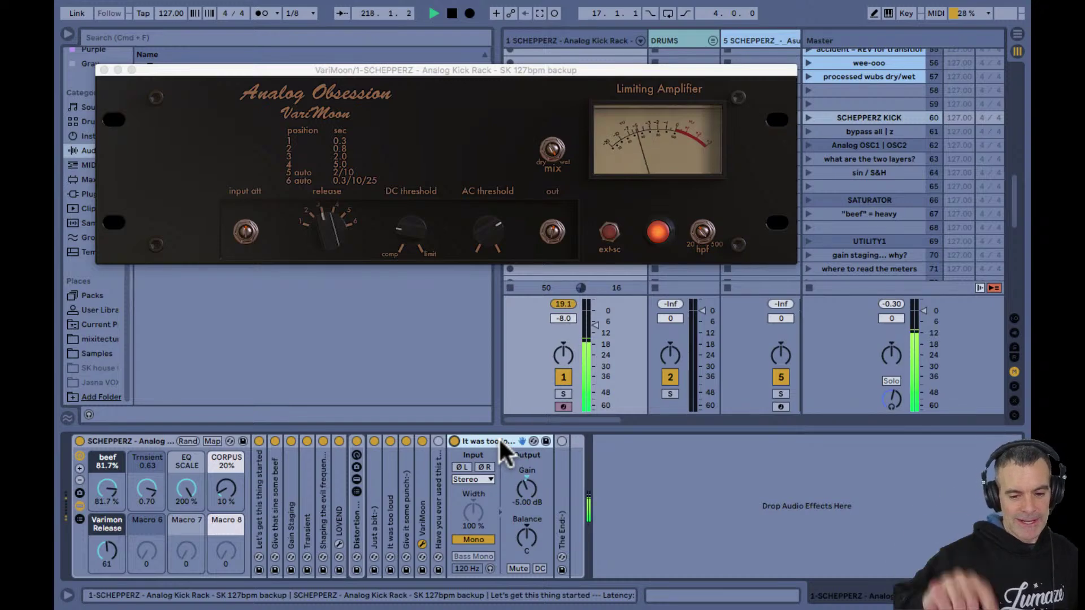
double_click(557, 486)
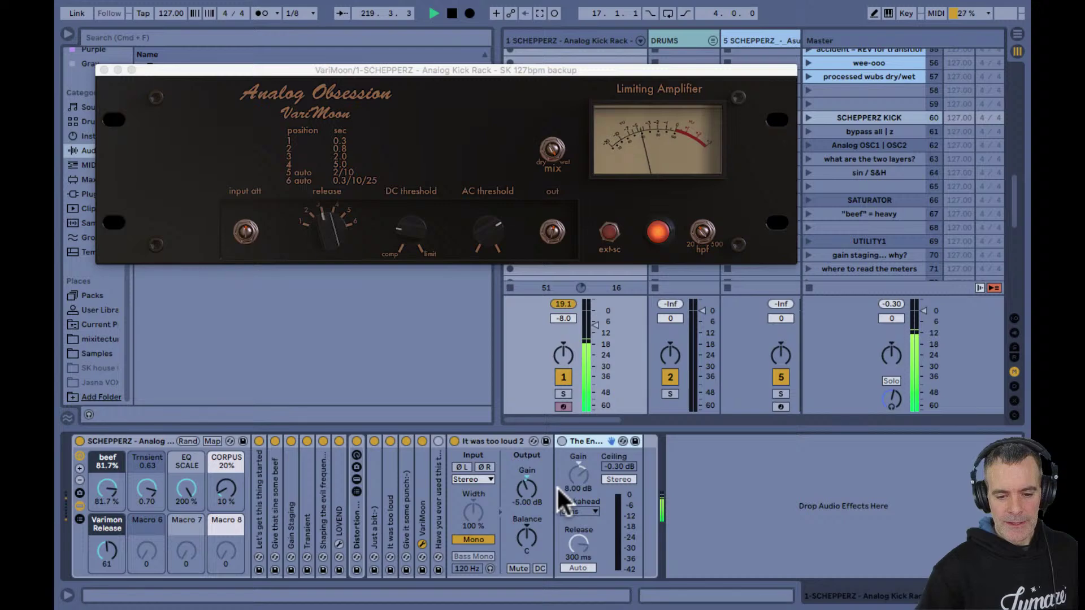
left_click(562, 441)
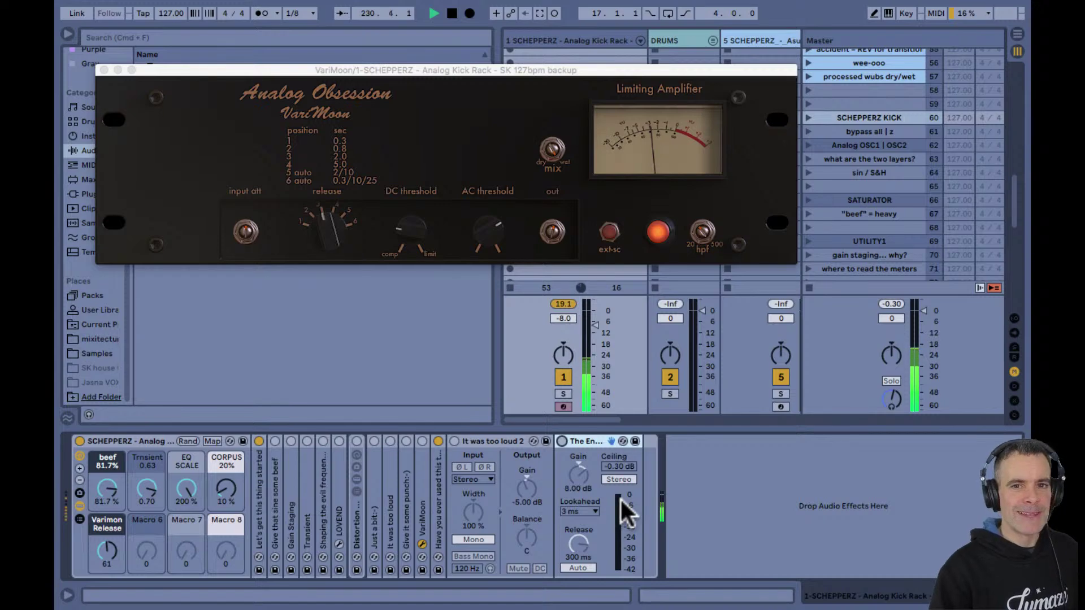
key("space")
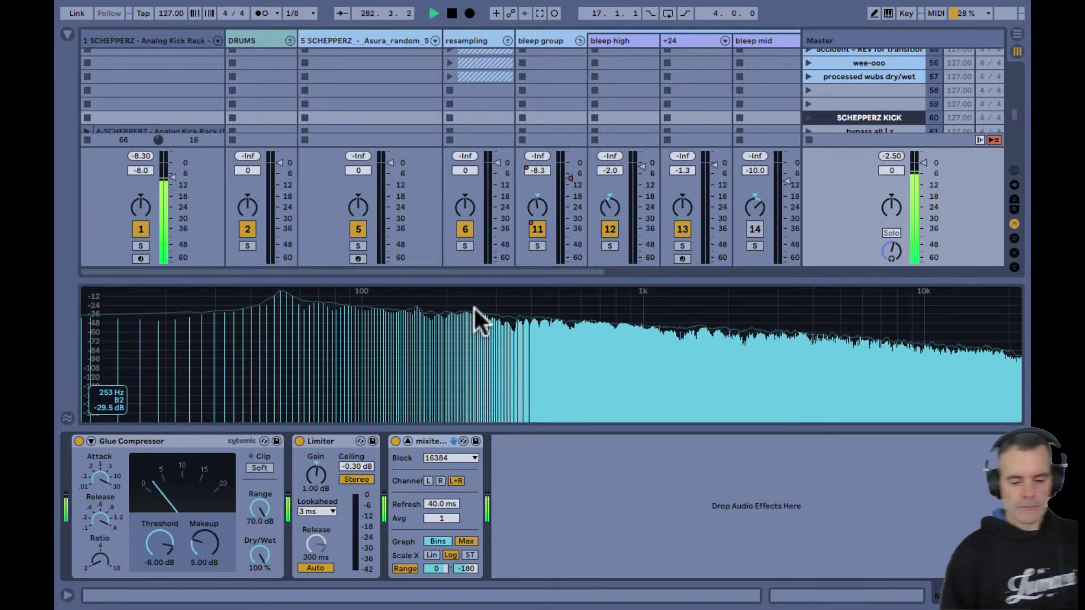
Switch to the VariMoon post on Patreon in Firefox and return to Ableton Live
key("super+Tab")
left_click(505, 316)
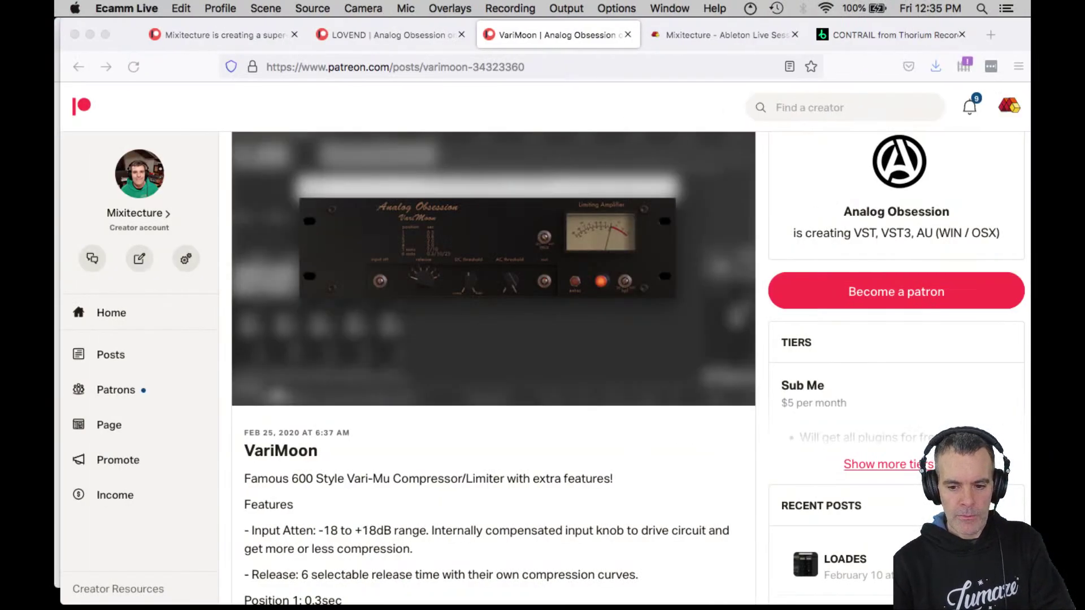
key("ctrl+Right")
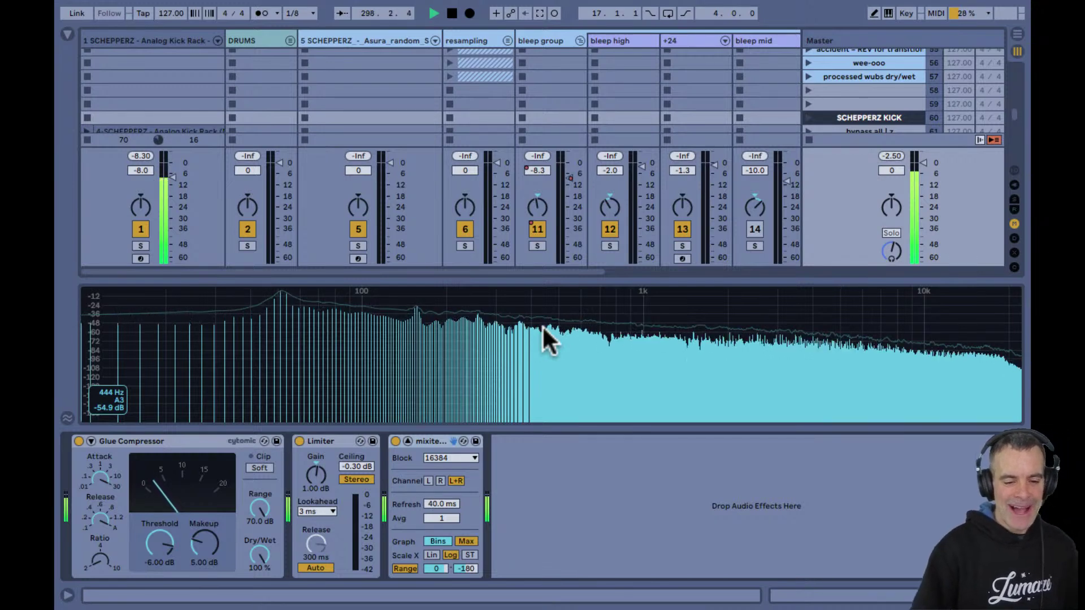
Collapse the enlarged master spectrum and shift its display range to 40 and -140
key("section")
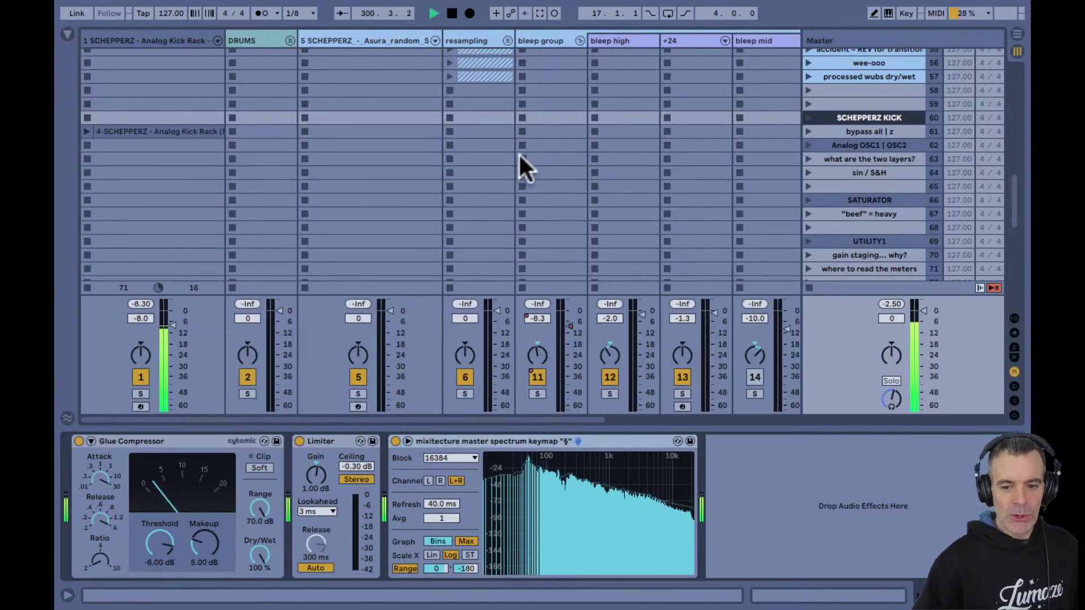
scroll(633, 199, "down", 1)
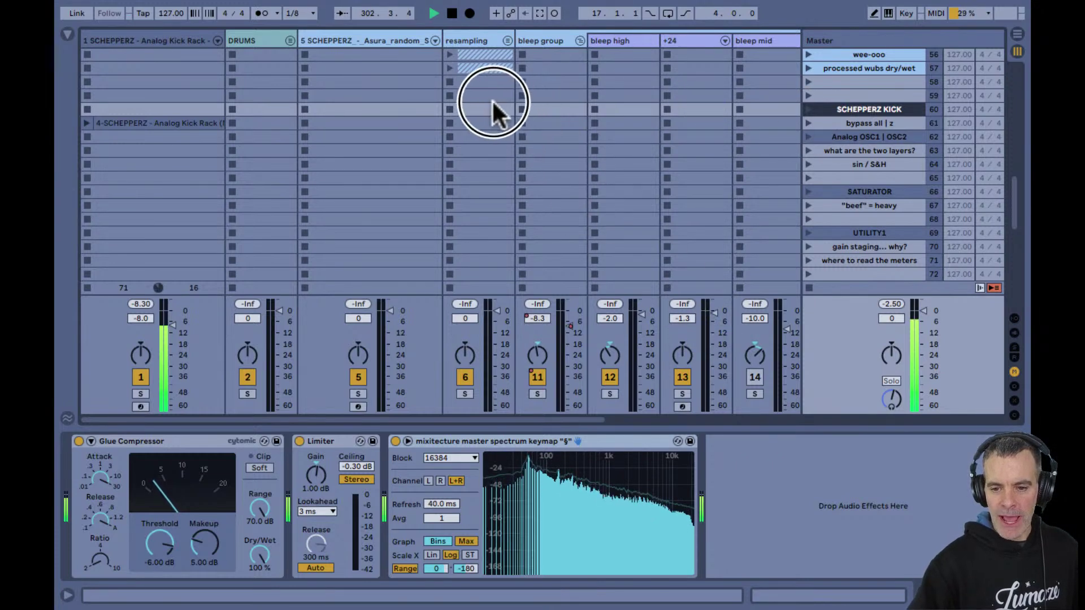
left_click(842, 137)
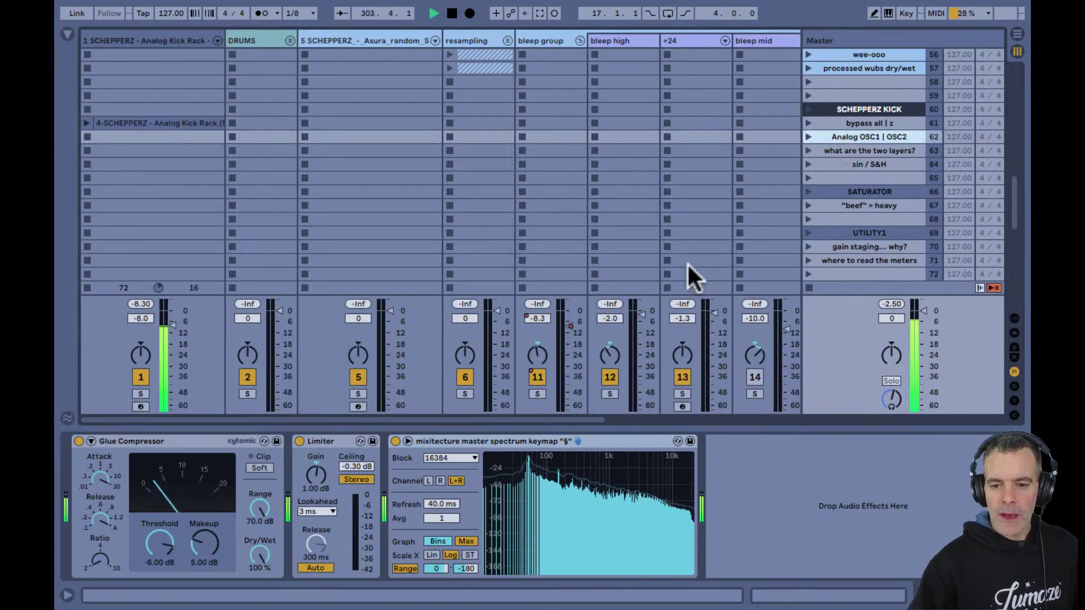
left_click_drag(484, 460, 486, 487)
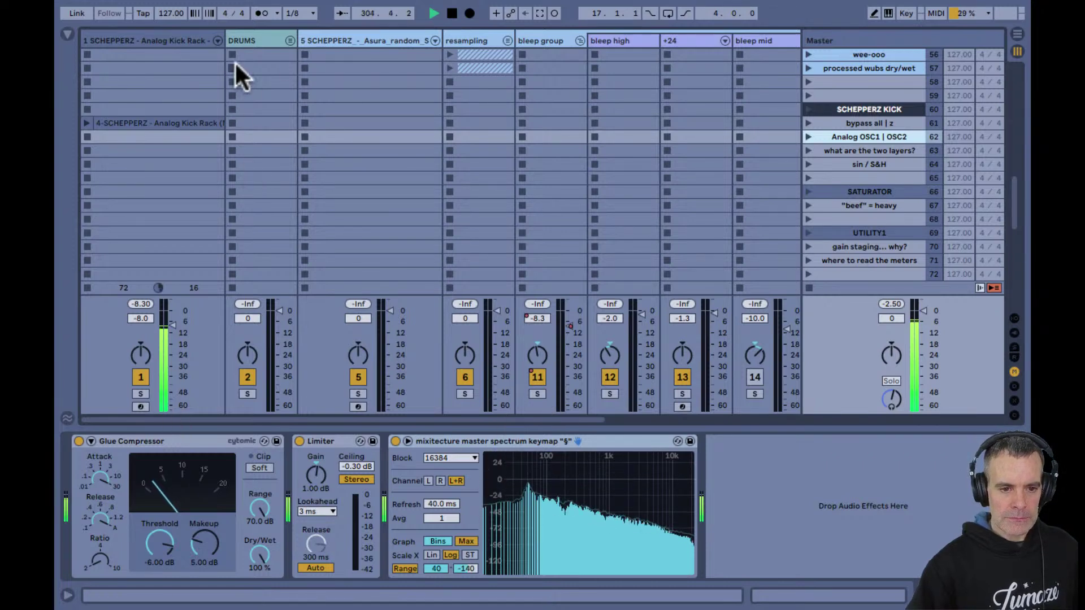
Unfold the synth "Let's get this thing started" on the analog kick rack track and switch off Osc2 to audition Osc1 alone
left_click(172, 39)
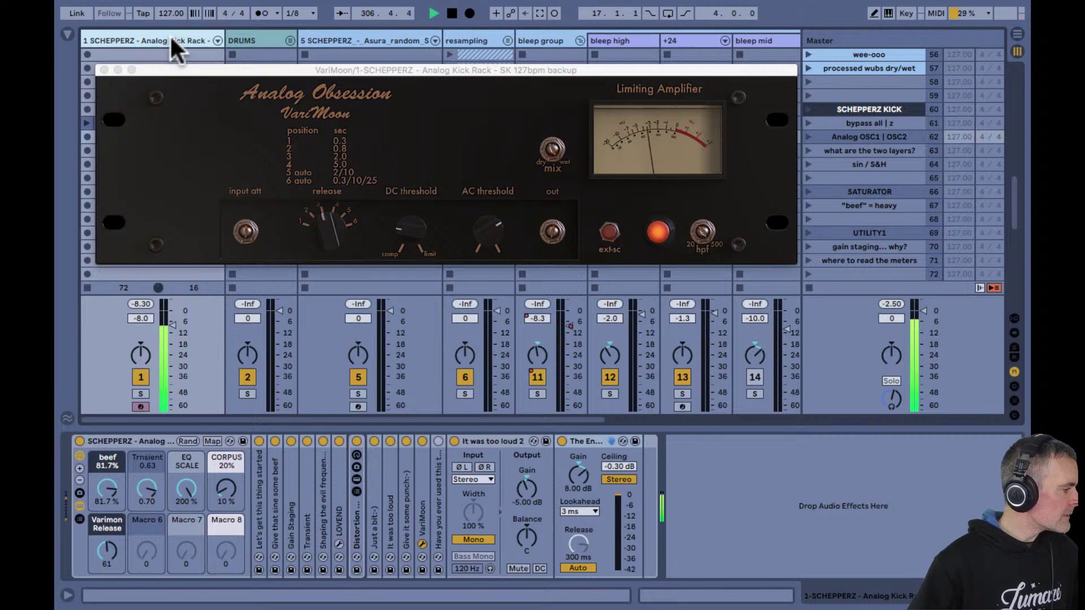
double_click(260, 500)
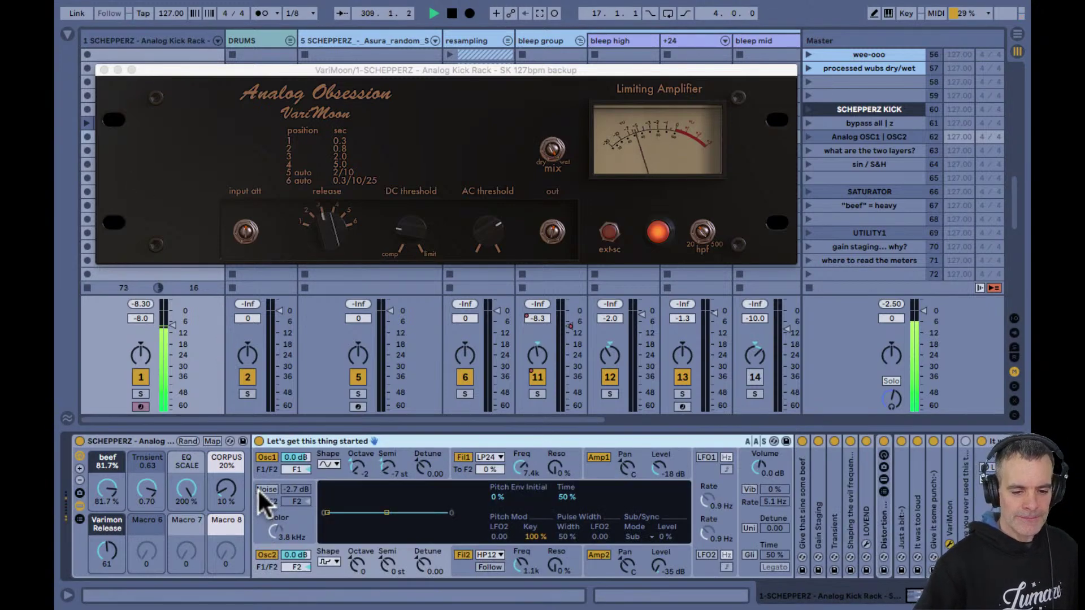
left_click(266, 555)
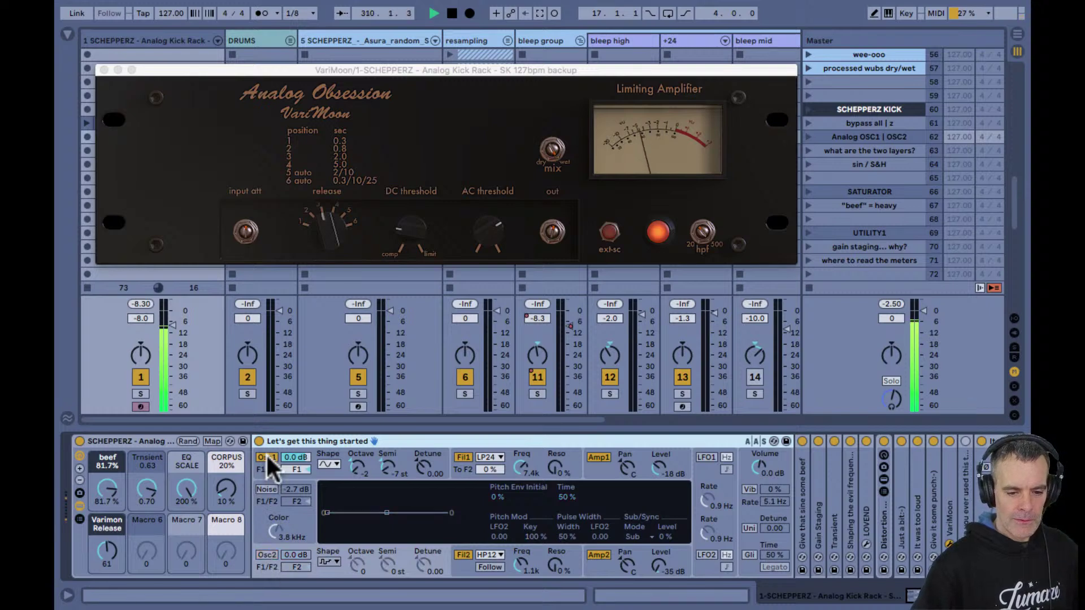
left_click(266, 454)
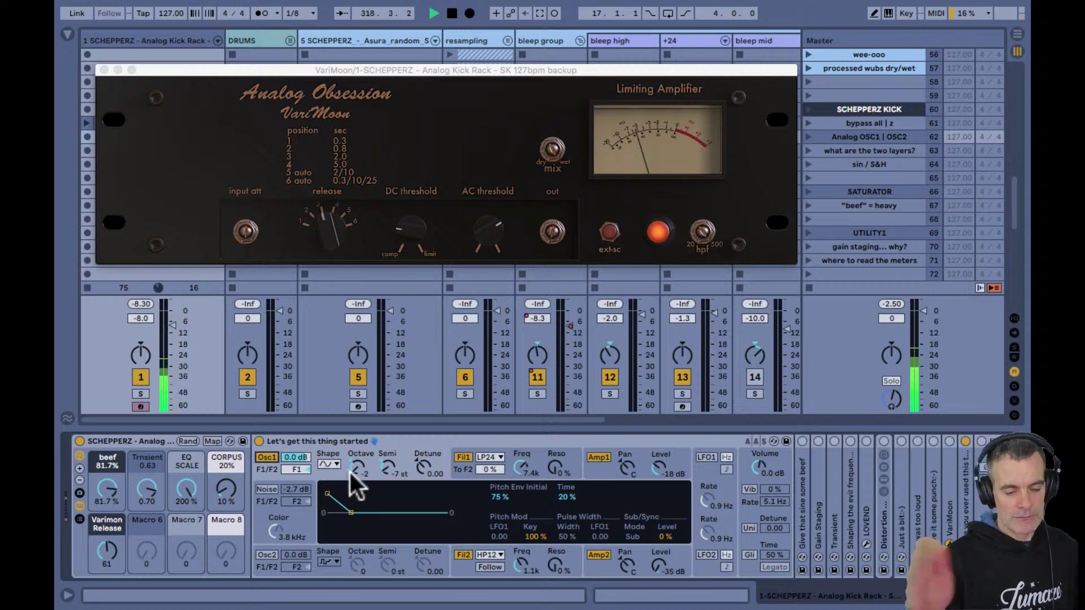
Audition Osc2 alone and view its shape options, keeping the current one, then switch Osc1 back on with Osc2 active
left_click(262, 456)
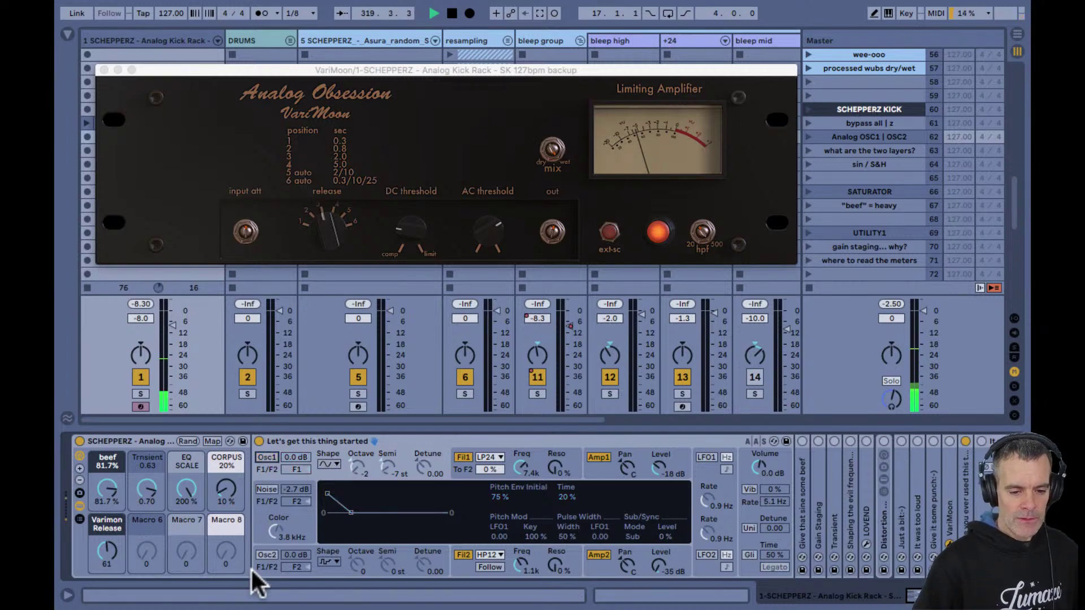
left_click(263, 555)
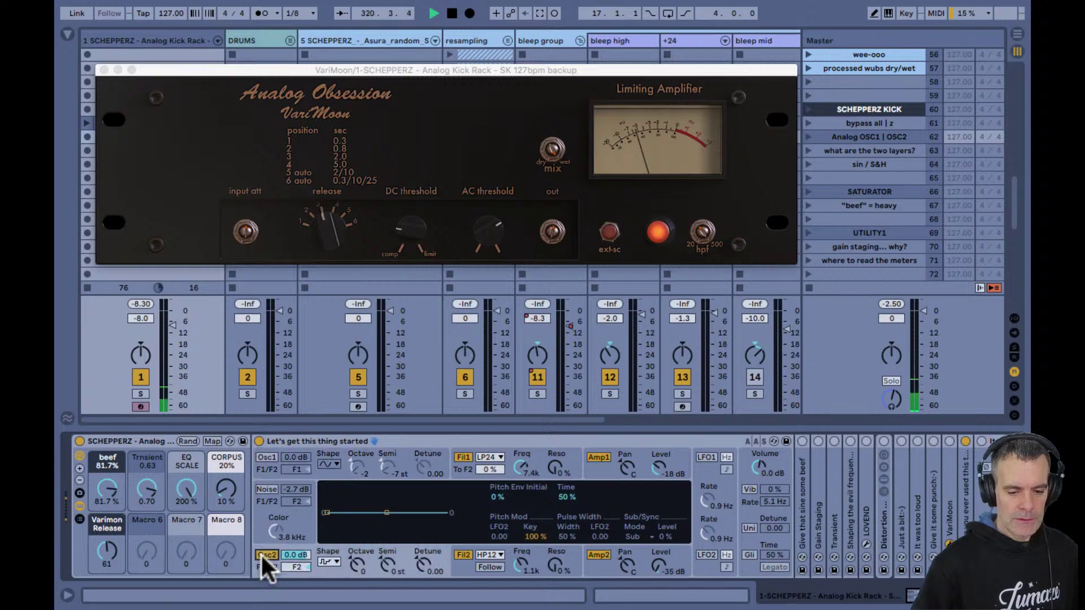
left_click(327, 562)
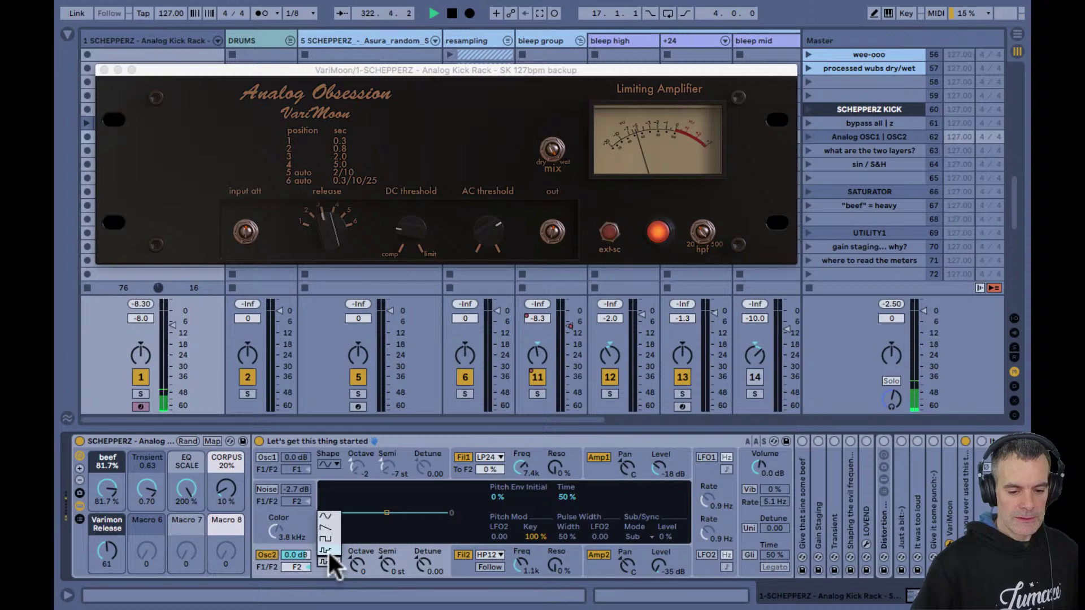
left_click(324, 561)
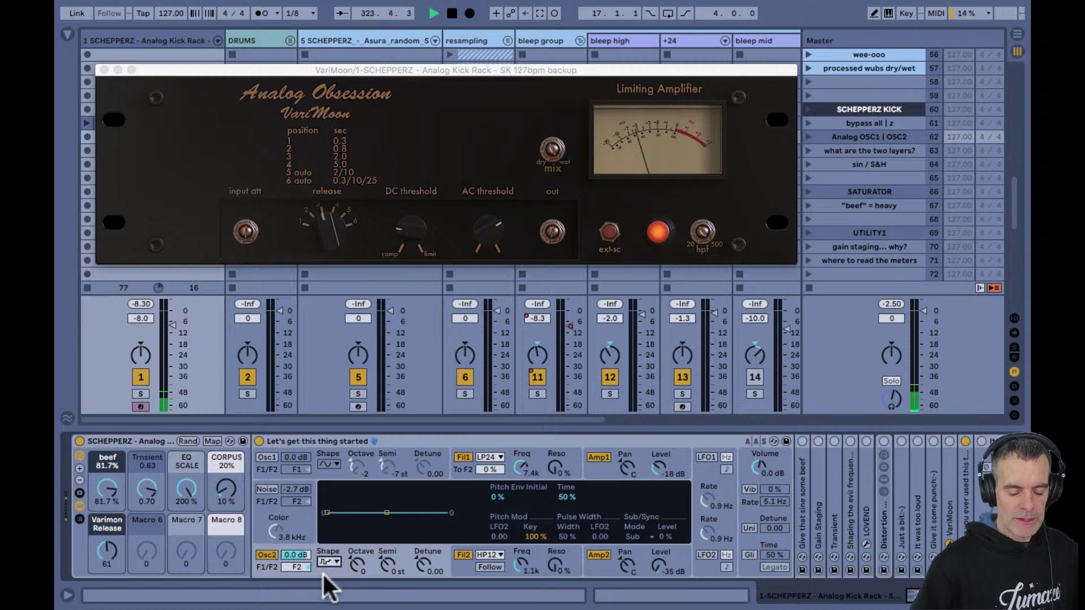
left_click(261, 454)
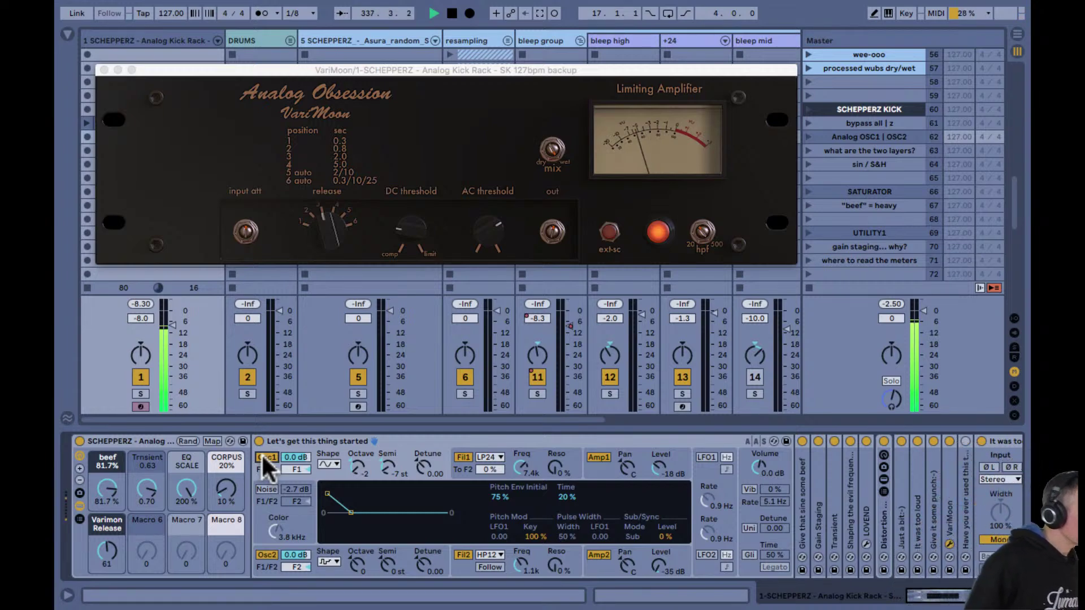
Look at the LOVEND post on Patreon in Firefox and return to Ableton Live
key("super+Tab")
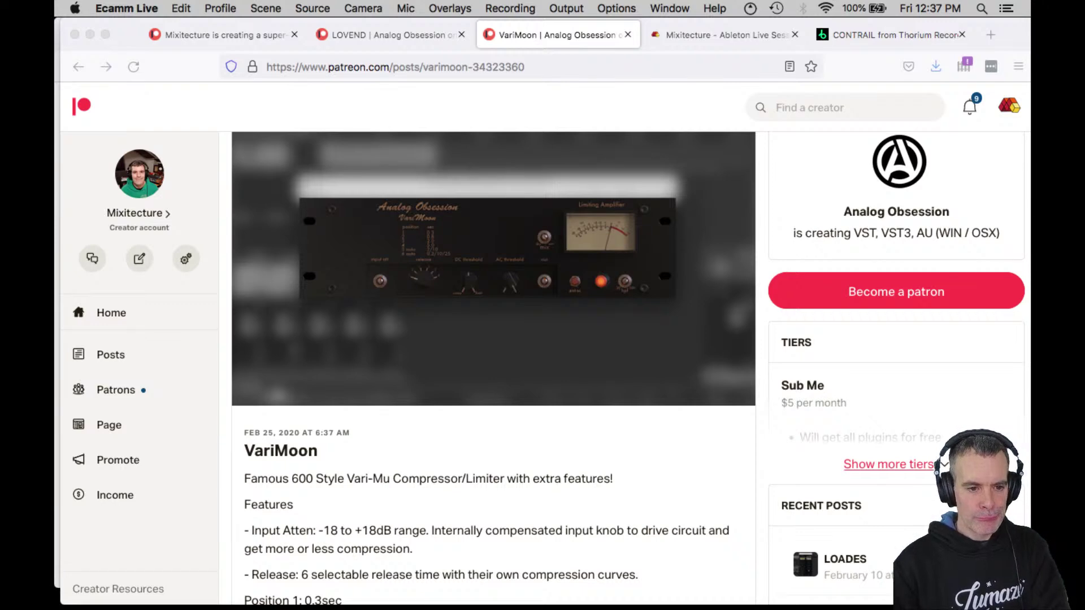
key("super+Tab")
left_click(424, 289)
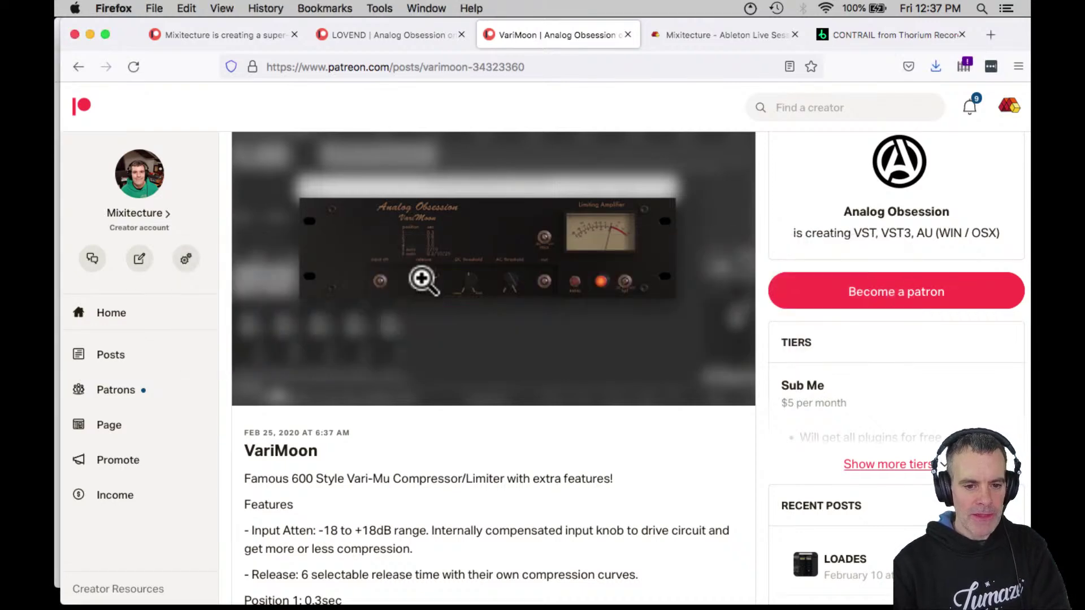
left_click(402, 35)
key("super+Tab")
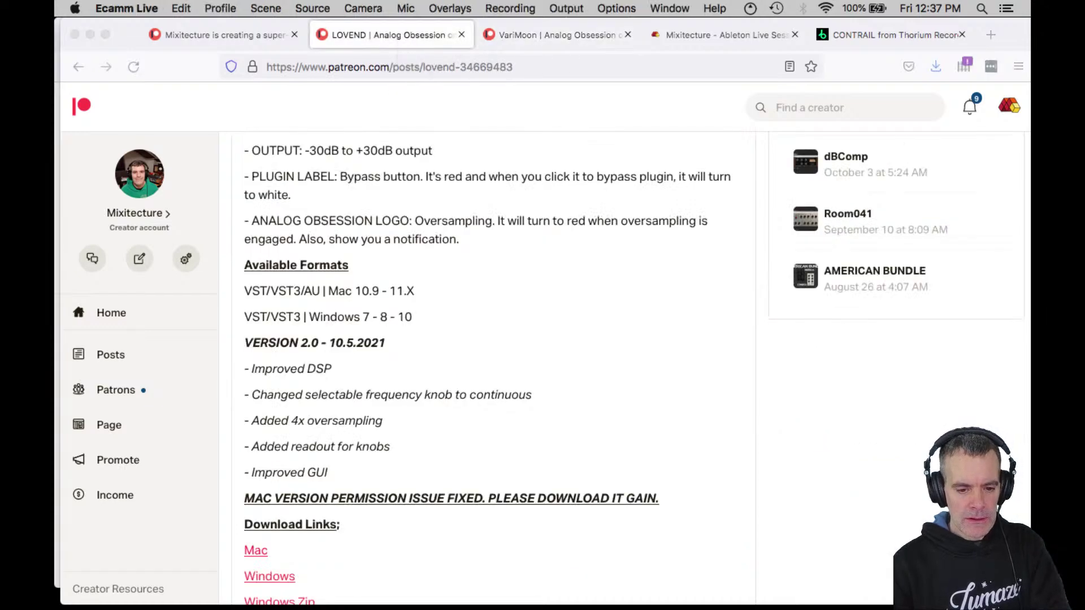
key("super+Tab")
key("super+Tab")
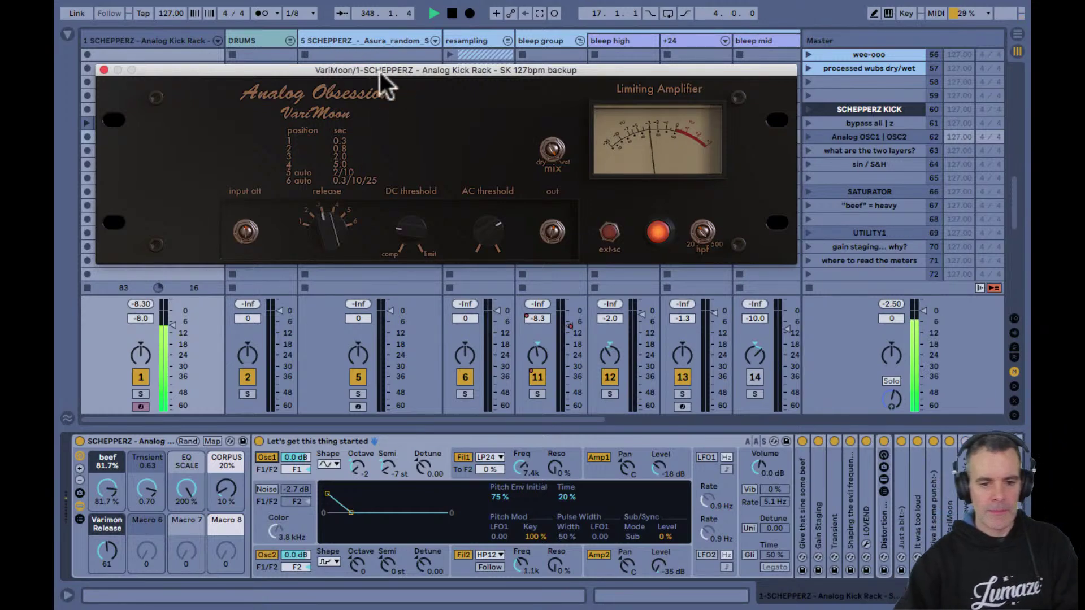
Close the VariMoon plug-in window and step through the scene list from "beef" = heavy to "which ones?" under EVIL FREQUENCIES
left_click(104, 70)
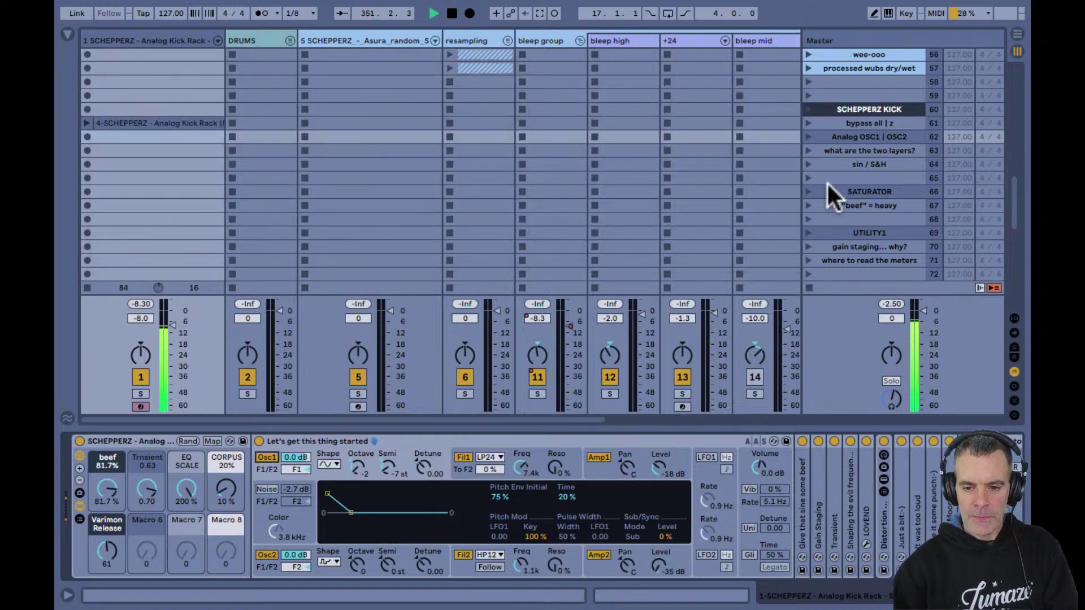
scroll(827, 182, "down", 3)
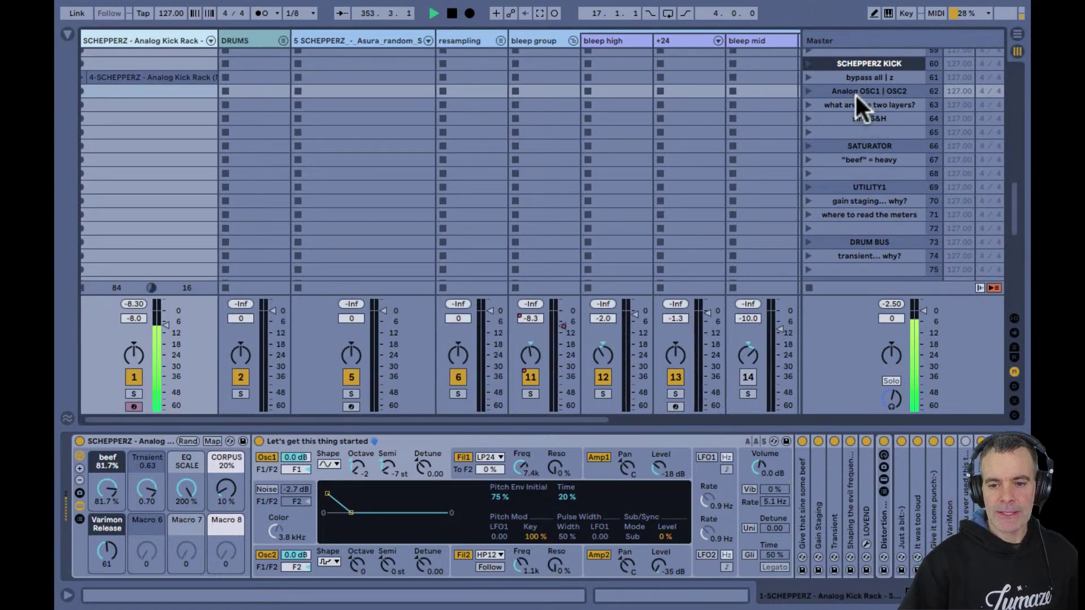
scroll(856, 120, "down", 3)
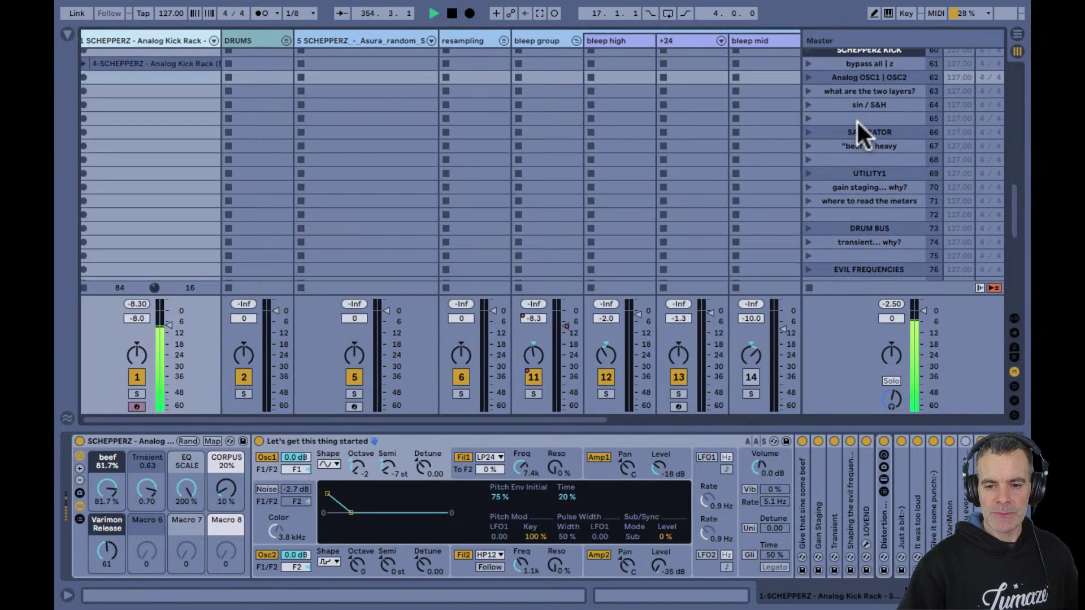
left_click(856, 118)
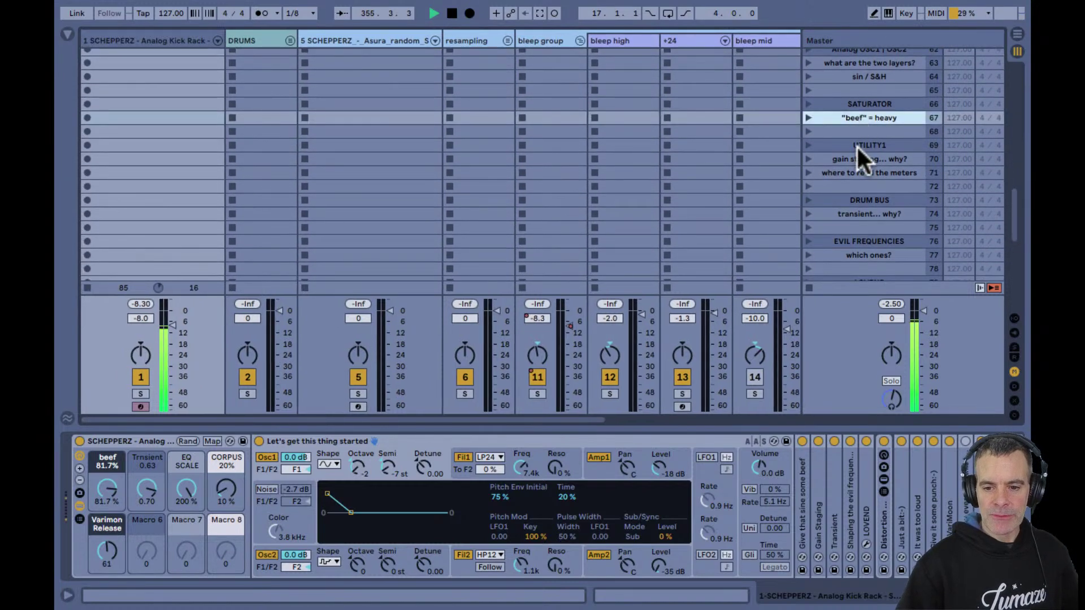
left_click(851, 146)
scroll(851, 149, "down", 4)
scroll(849, 143, "down", 1)
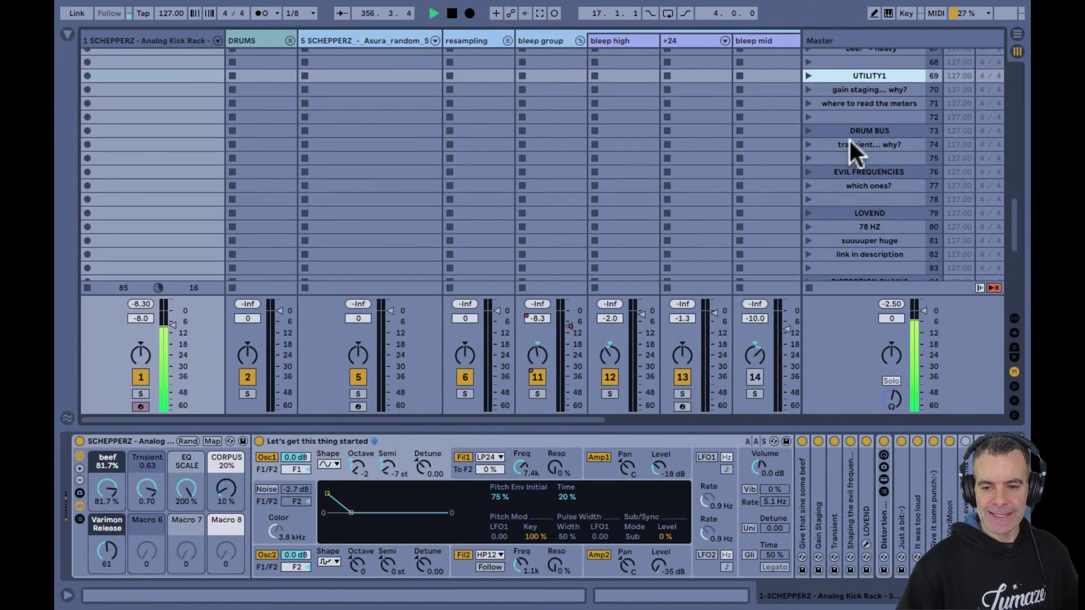
left_click(849, 139)
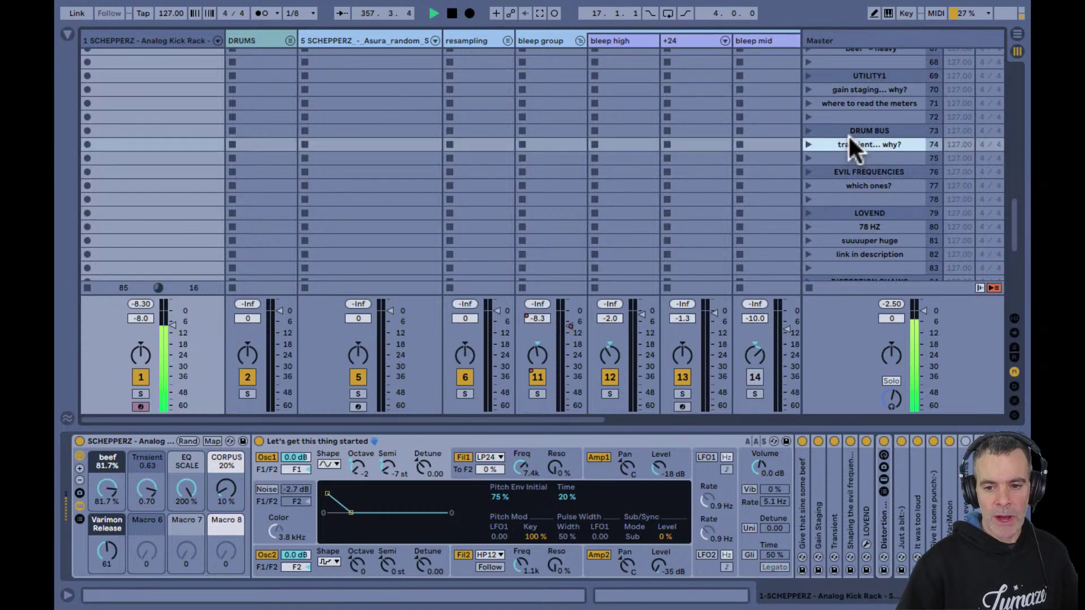
scroll(828, 144, "down", 4)
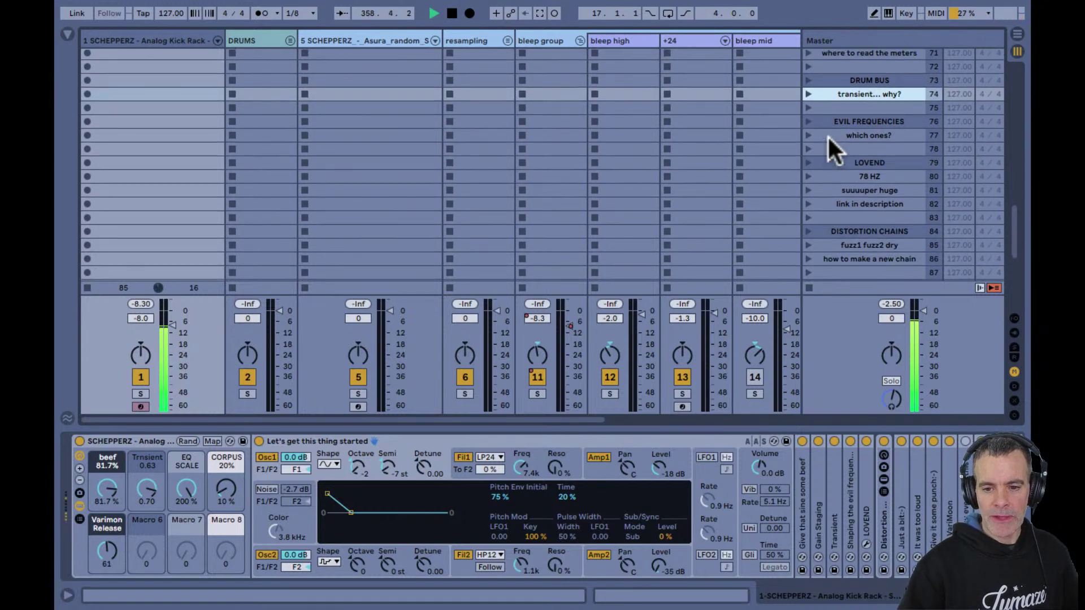
left_click(828, 138)
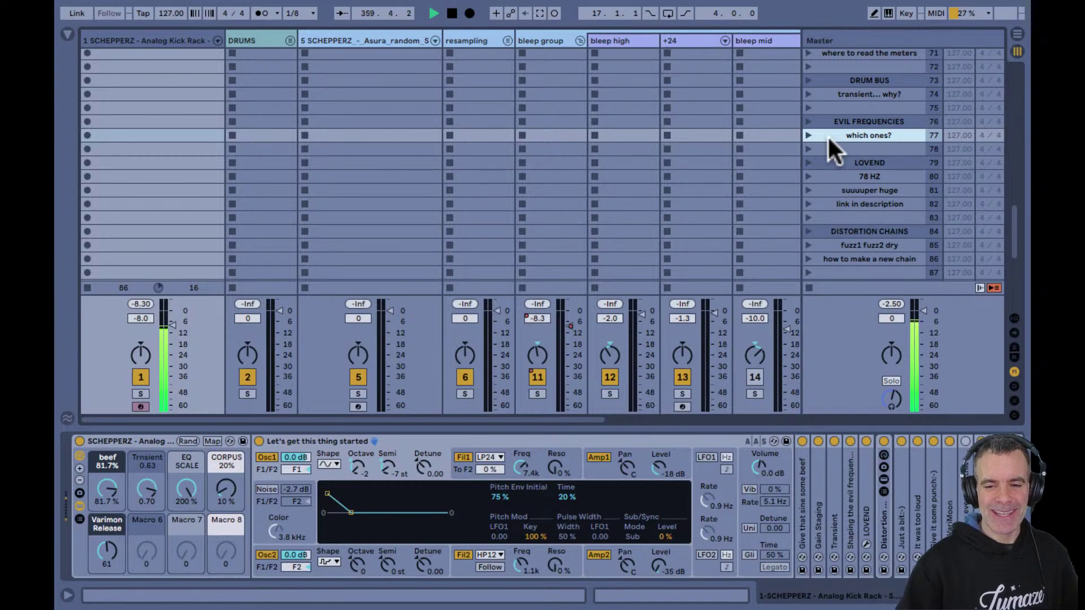
Unfold the EQ "Shaping the evil frequencies", look at band 3 in the enlarged display, and collapse the display again
double_click(847, 504)
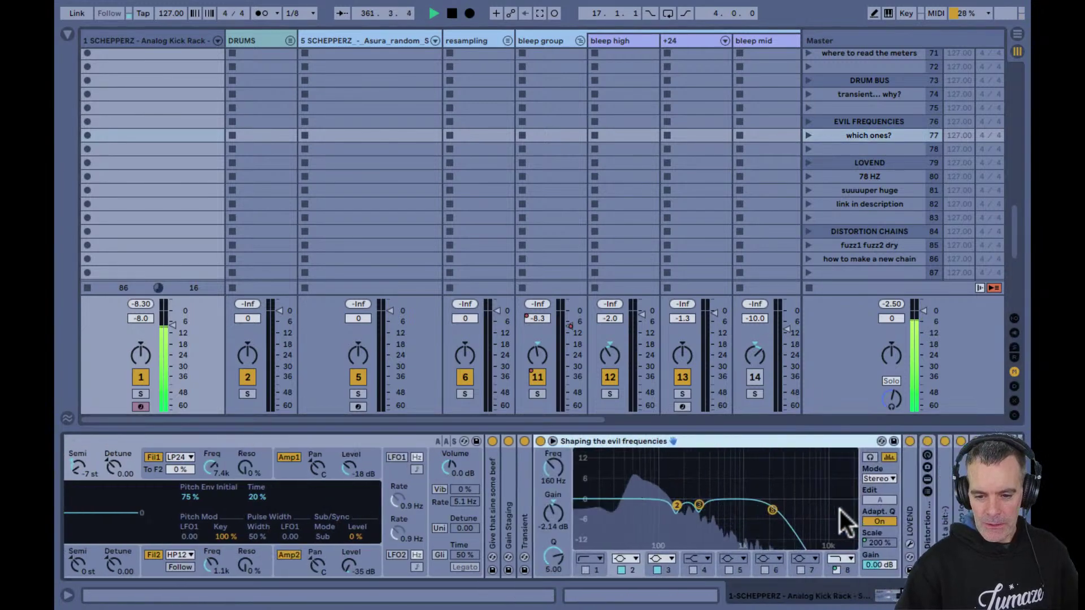
left_click(669, 569)
double_click(667, 510)
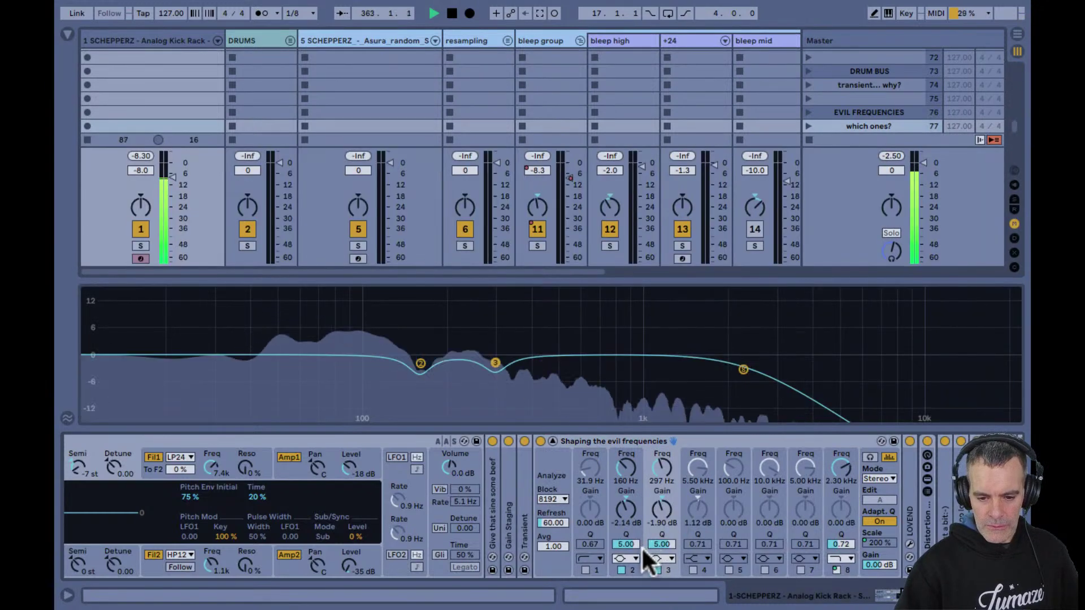
double_click(652, 331)
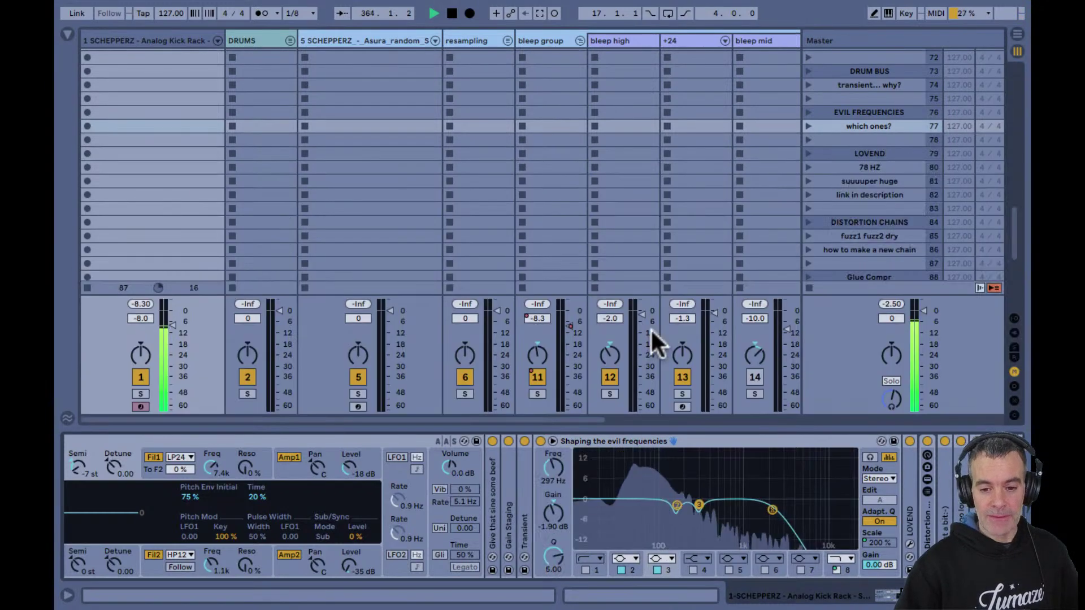
Continue the scene-list recap through LOVEND, DISTORTION CHAINS and Glue Compr, ending on "it was too loud..." under UTILITY2
scroll(875, 178, "down", 2)
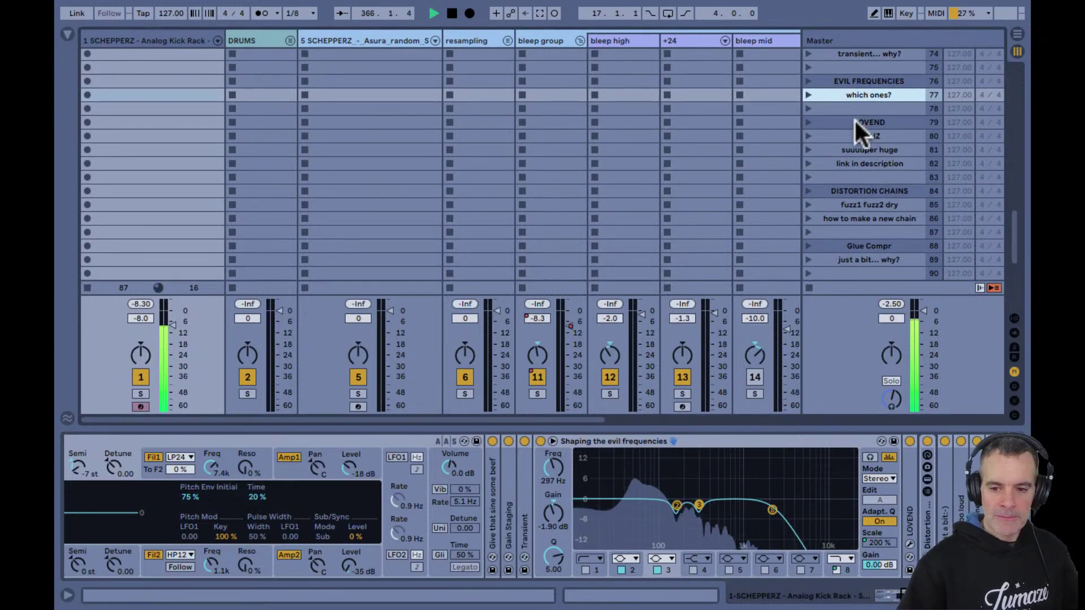
scroll(848, 173, "down", 6)
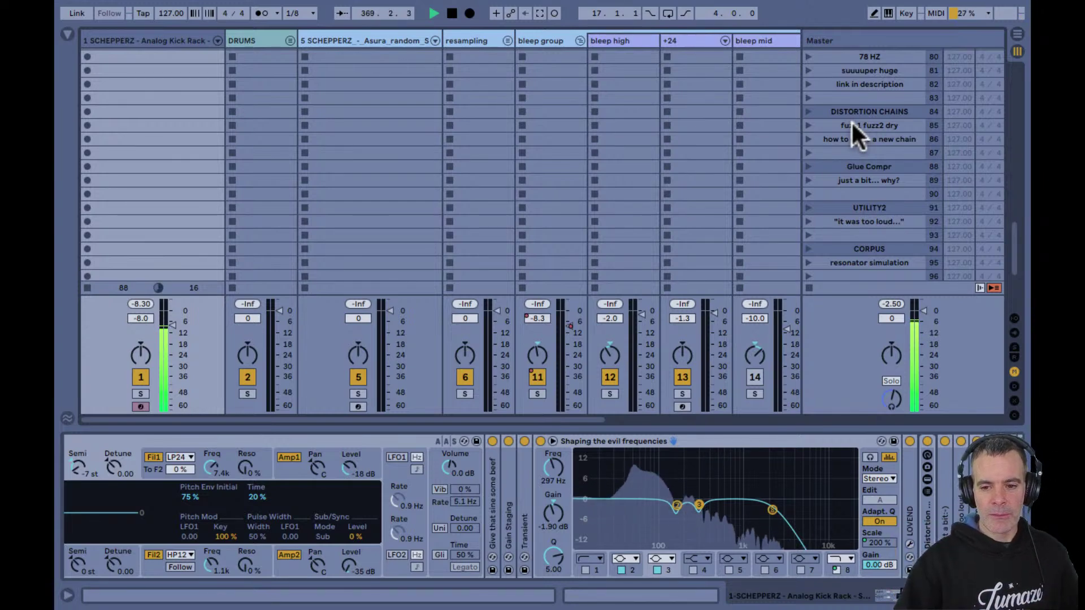
scroll(852, 124, "down", 3)
left_click(852, 124)
scroll(852, 124, "down", 3)
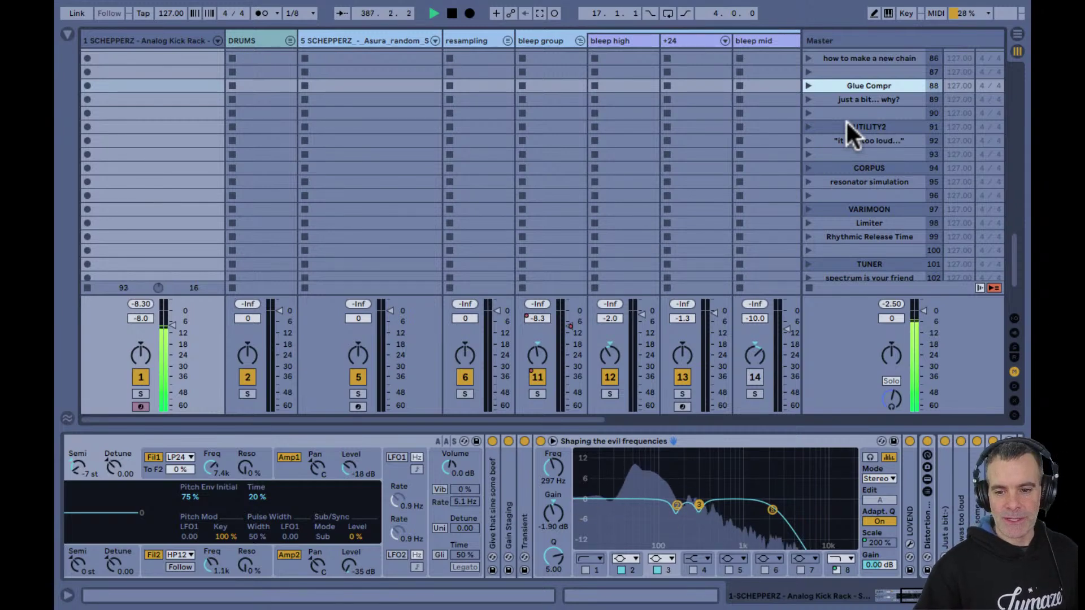
scroll(845, 119, "down", 1)
left_click(845, 104)
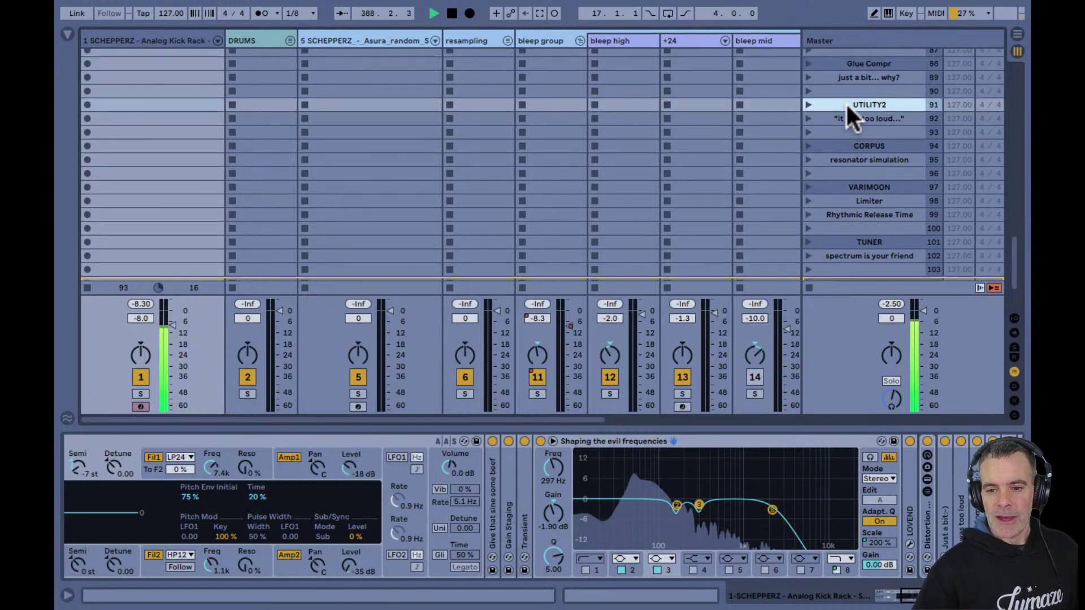
left_click(844, 116)
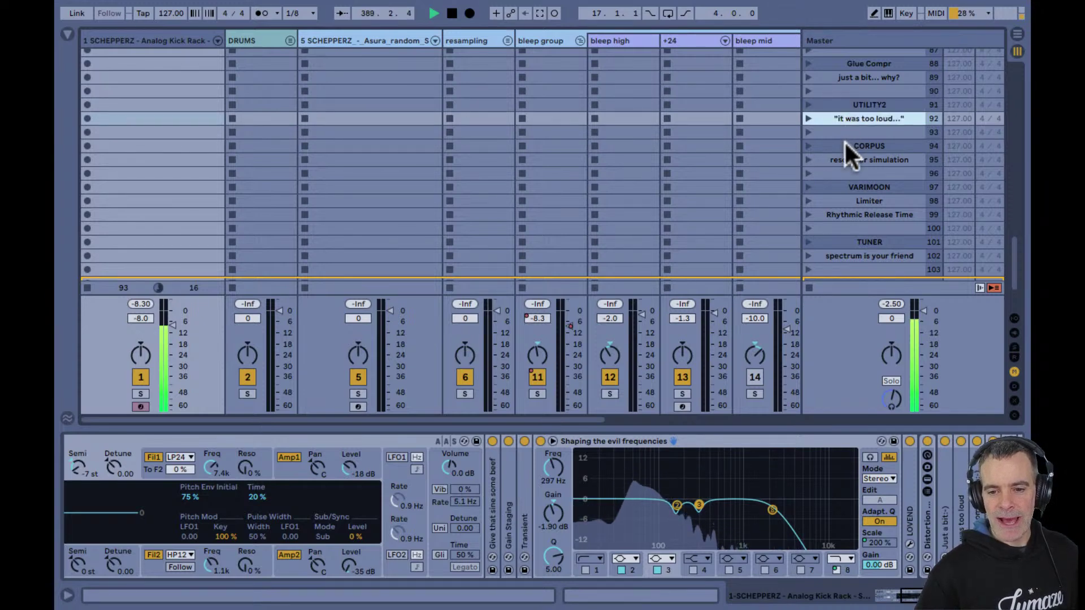
Step through the remaining scene topics from CORPUS and VARIMOON to "gain staging is continuous" and "final tone-shaping and level"
left_click(844, 141)
left_click(849, 187)
scroll(849, 184, "down", 2)
scroll(849, 184, "down", 3)
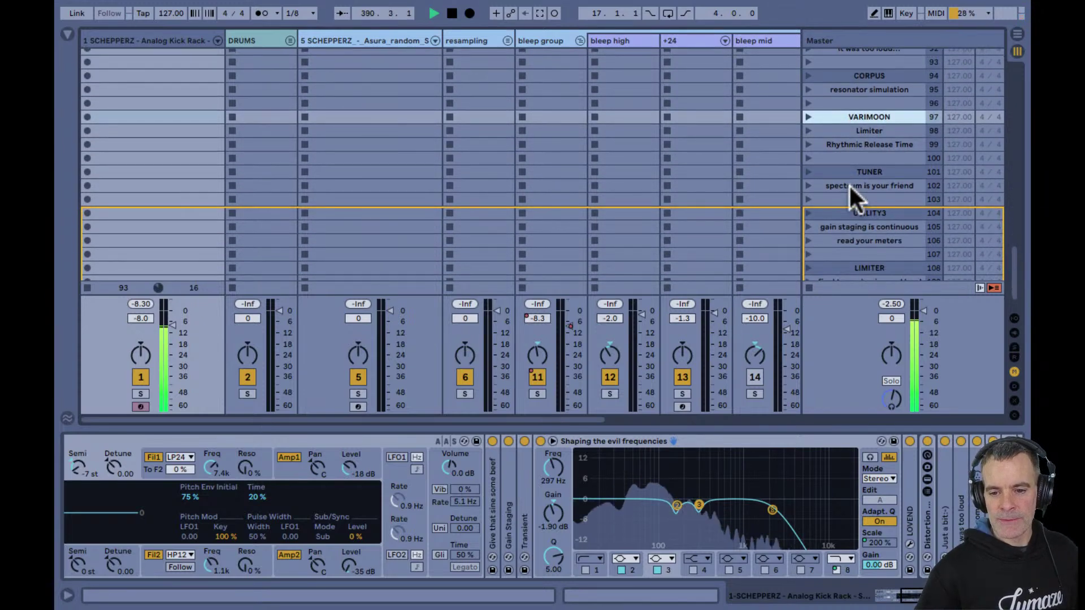
left_click(848, 191)
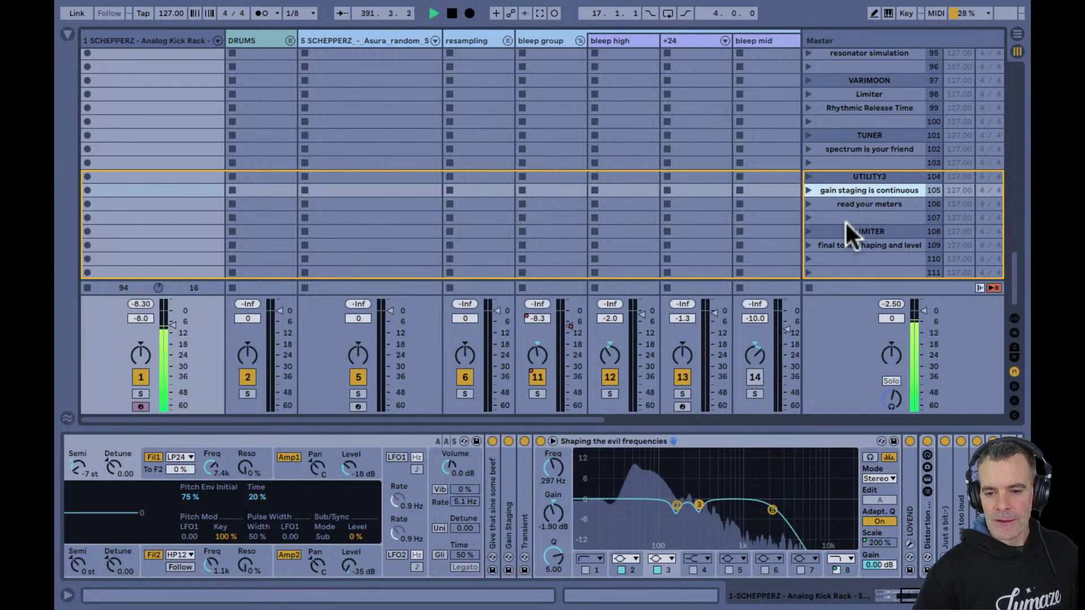
left_click(846, 244)
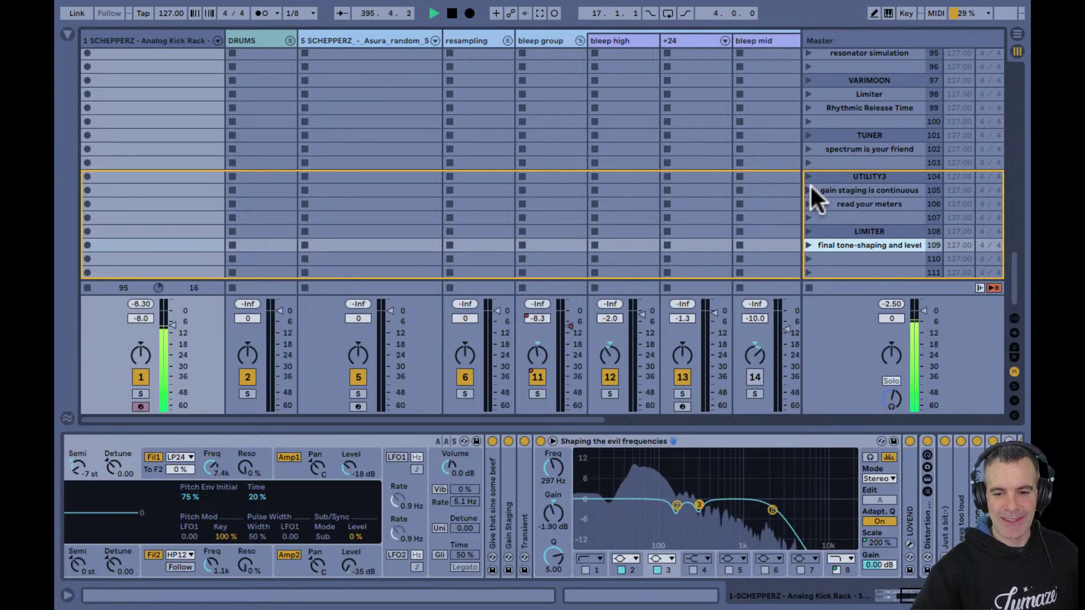
Go back up the scene list and launch scene 37, WORKSHOP
scroll(809, 184, "up", 15)
scroll(810, 184, "up", 6)
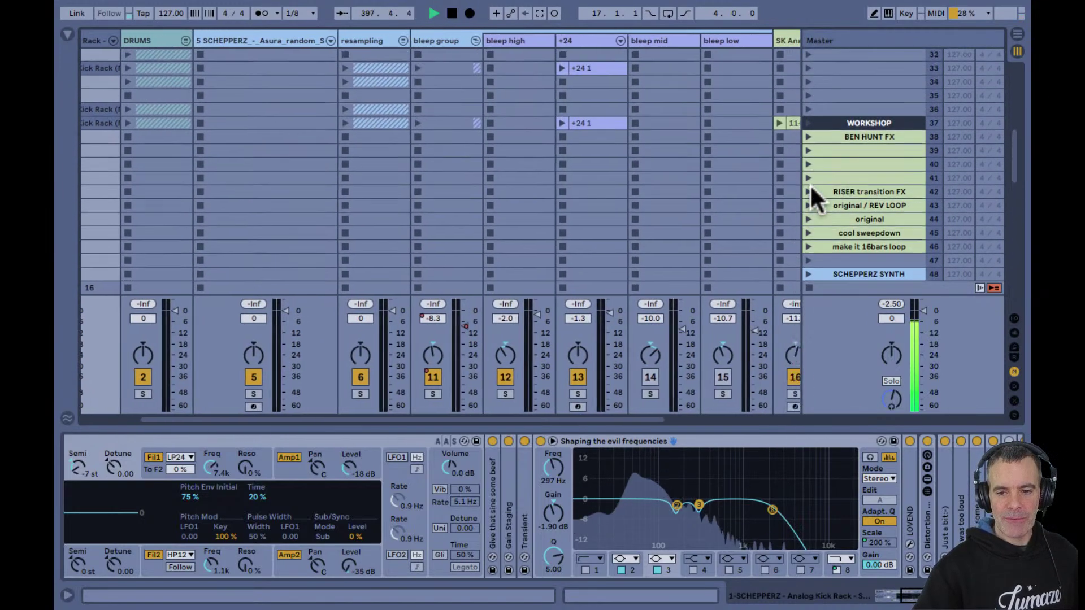
scroll(809, 184, "up", 2)
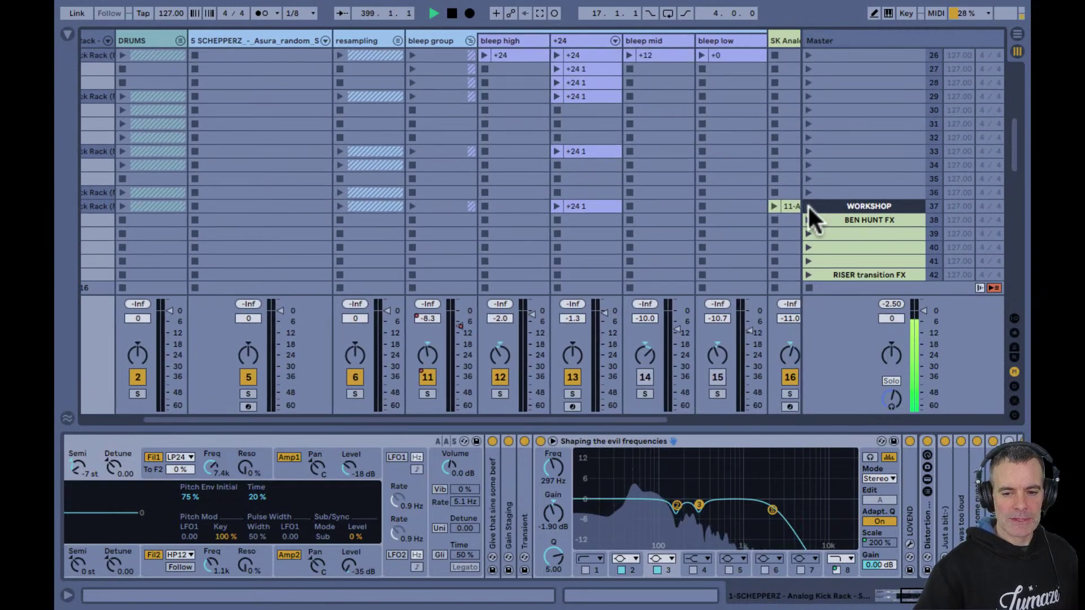
left_click(808, 206)
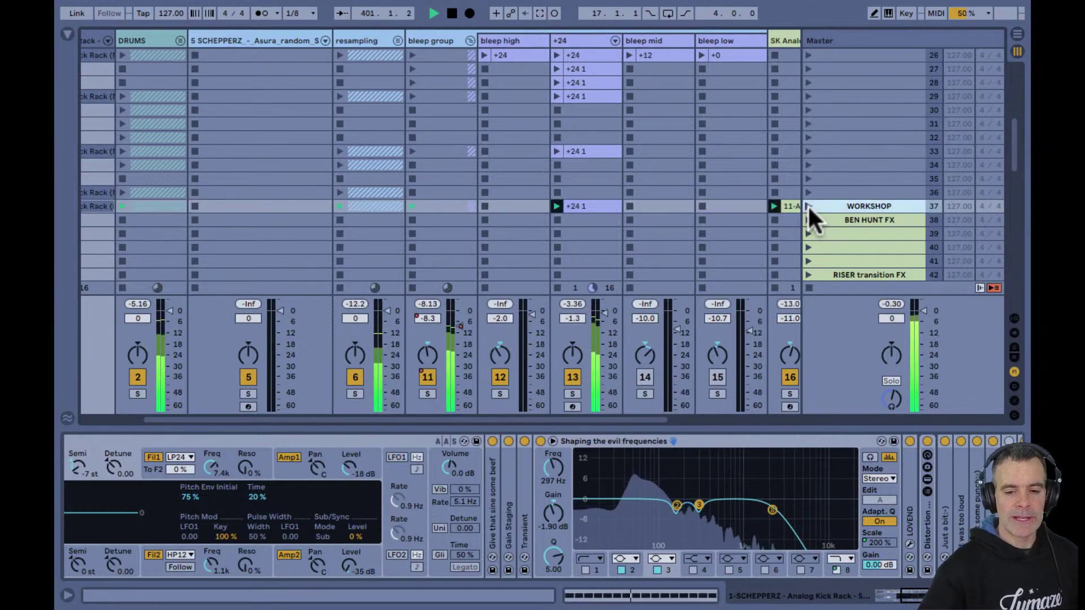
Narrow the "5 SCHEPPERZ" Asura synth track and fold the bleep group
scroll(582, 240, "left", 3)
scroll(582, 239, "down", 1)
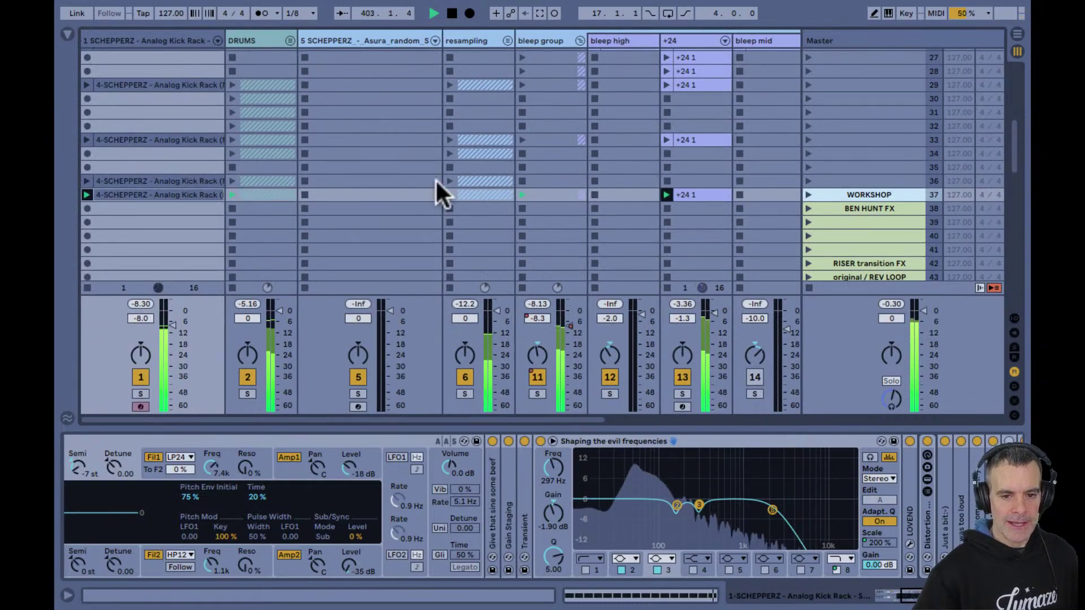
left_click_drag(435, 31, 357, 27)
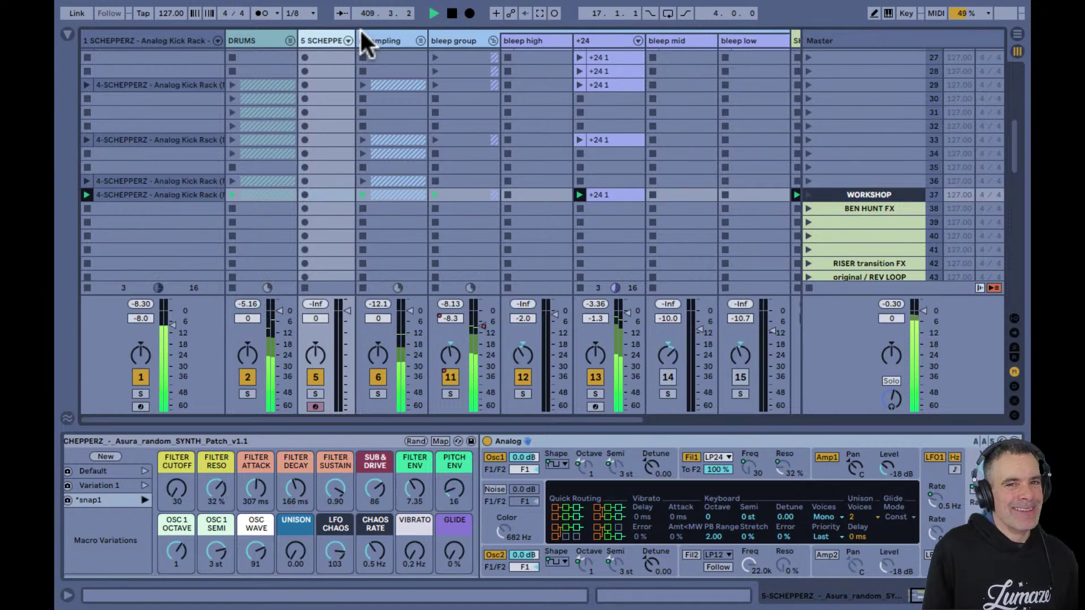
left_click(491, 41)
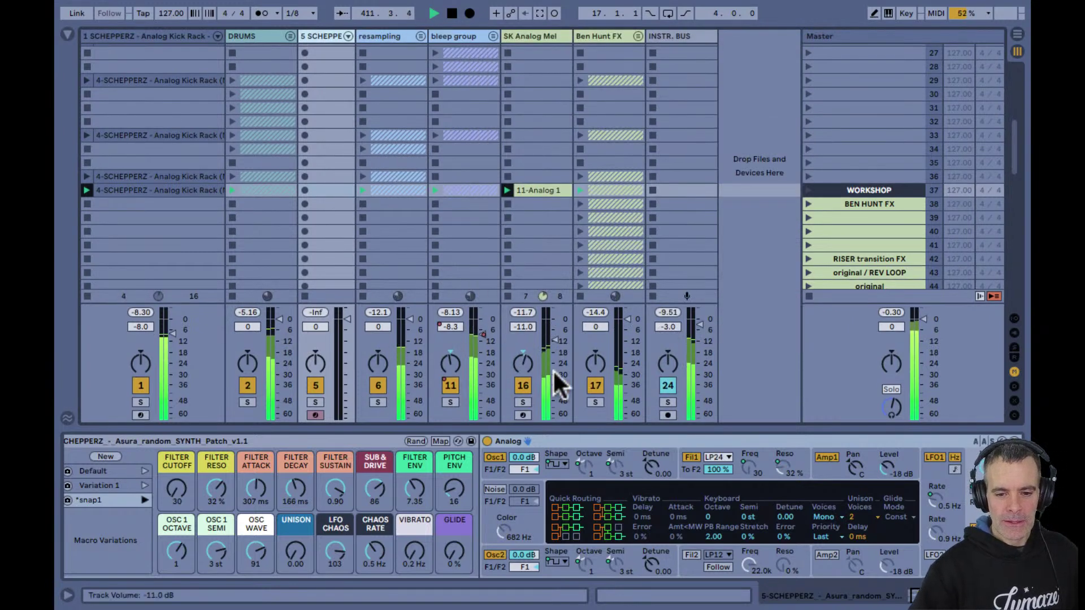
Unfold the resampling group and audition the fuzz wubs track in solo, then take it out of solo
left_click(419, 35)
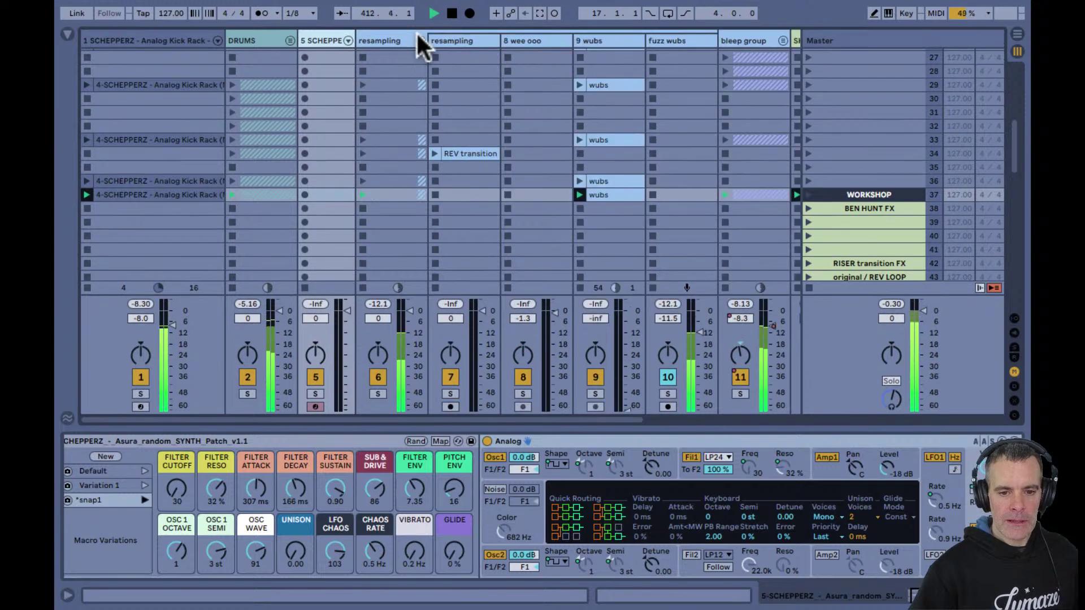
scroll(666, 408, "right", 5)
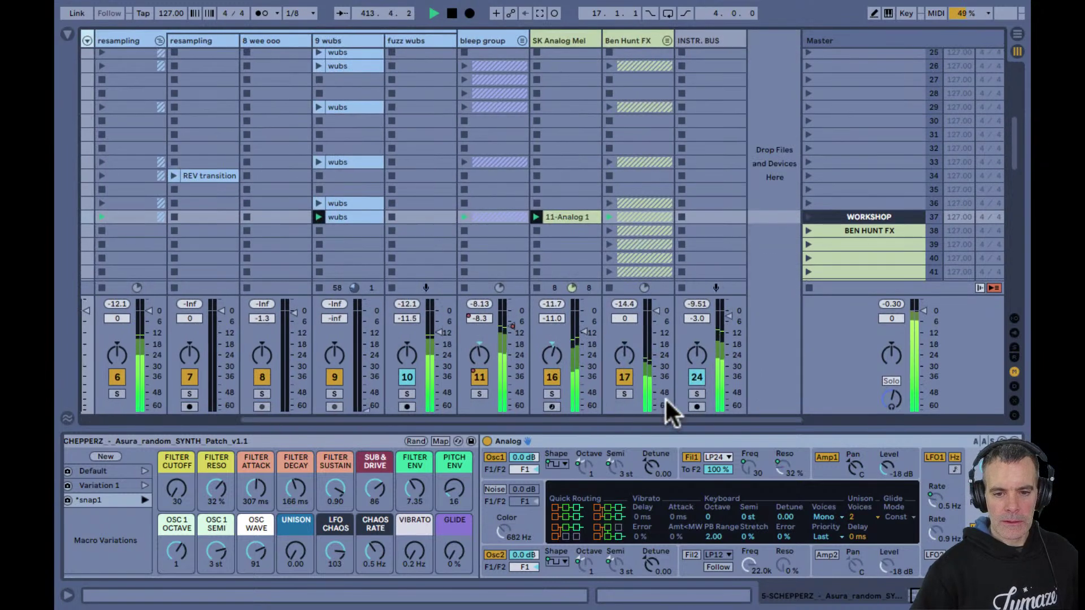
left_click(407, 394)
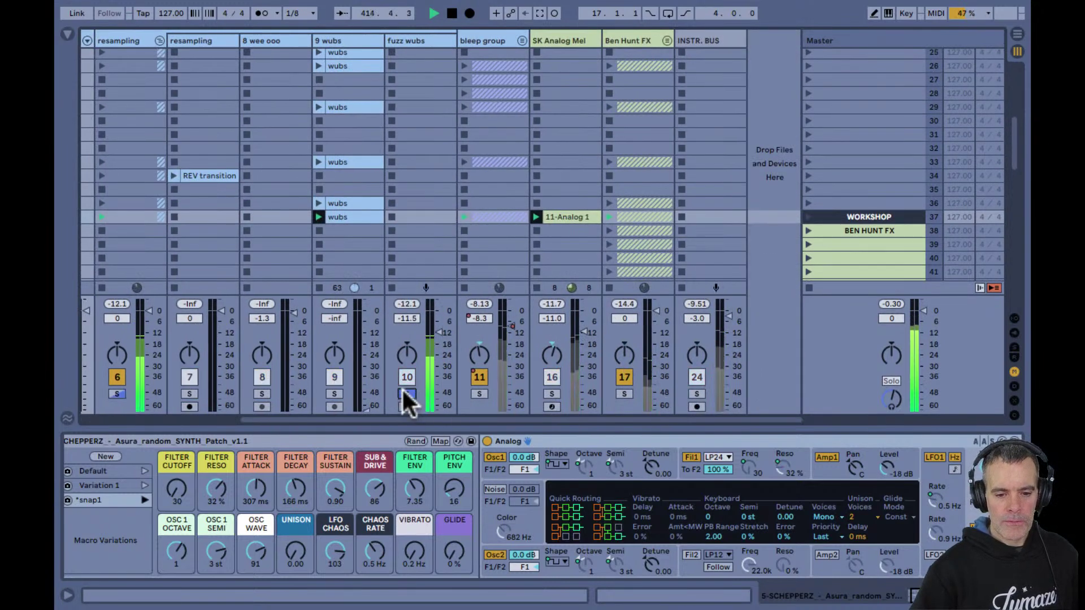
left_click(407, 394)
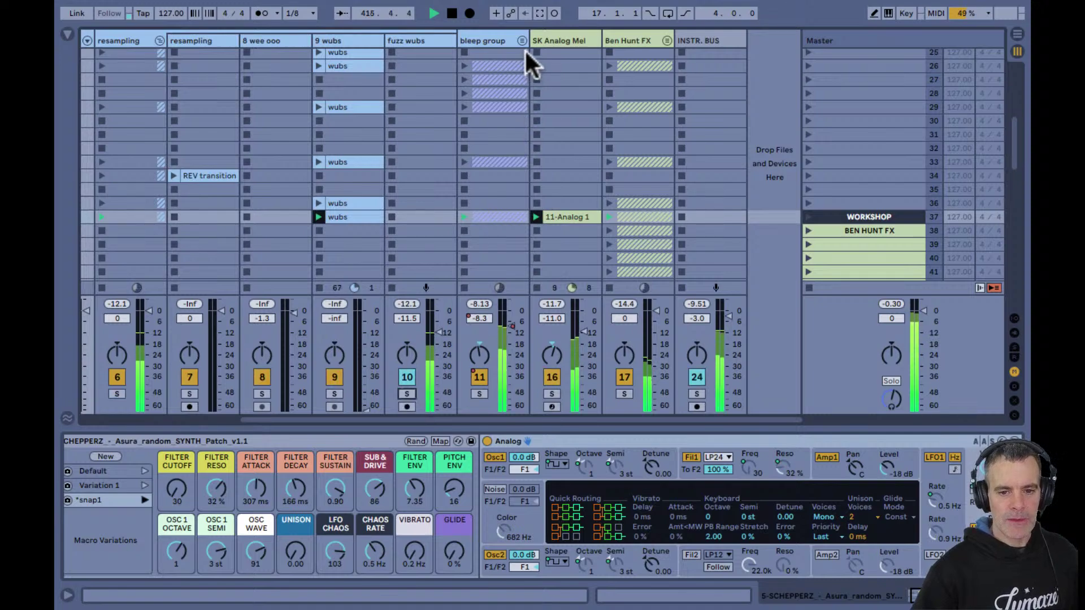
left_click(667, 41)
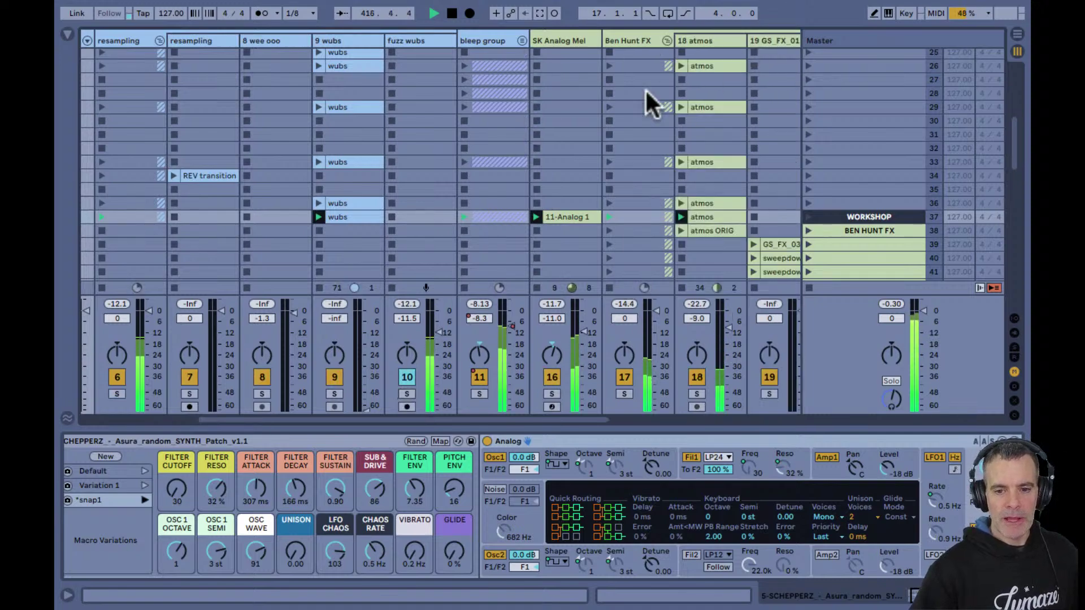
scroll(612, 219, "right", 5)
left_click(553, 393)
left_click(552, 393)
left_click(550, 378)
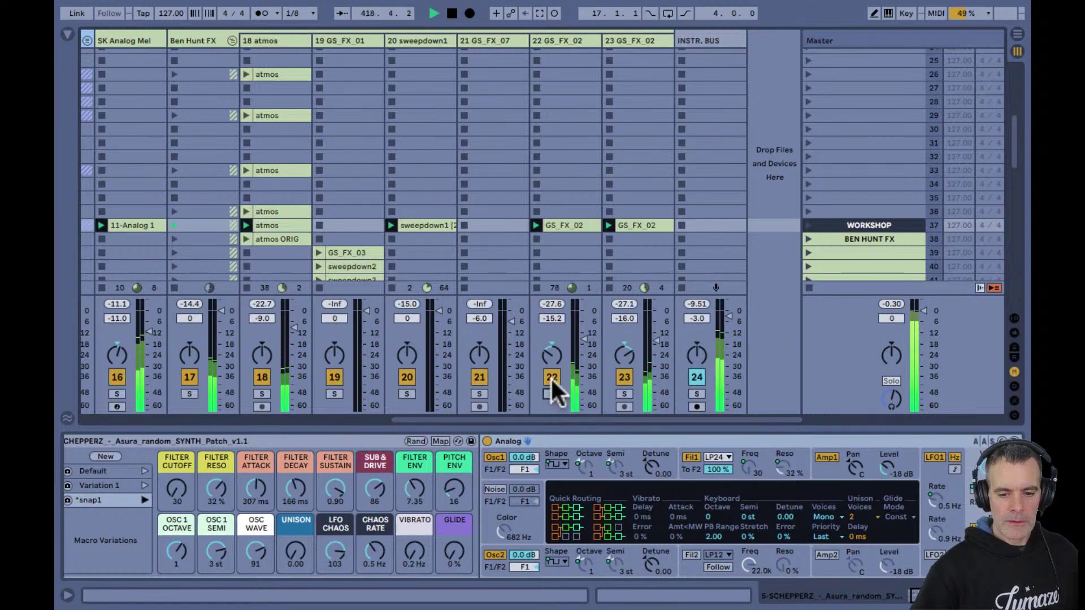
left_click(624, 378)
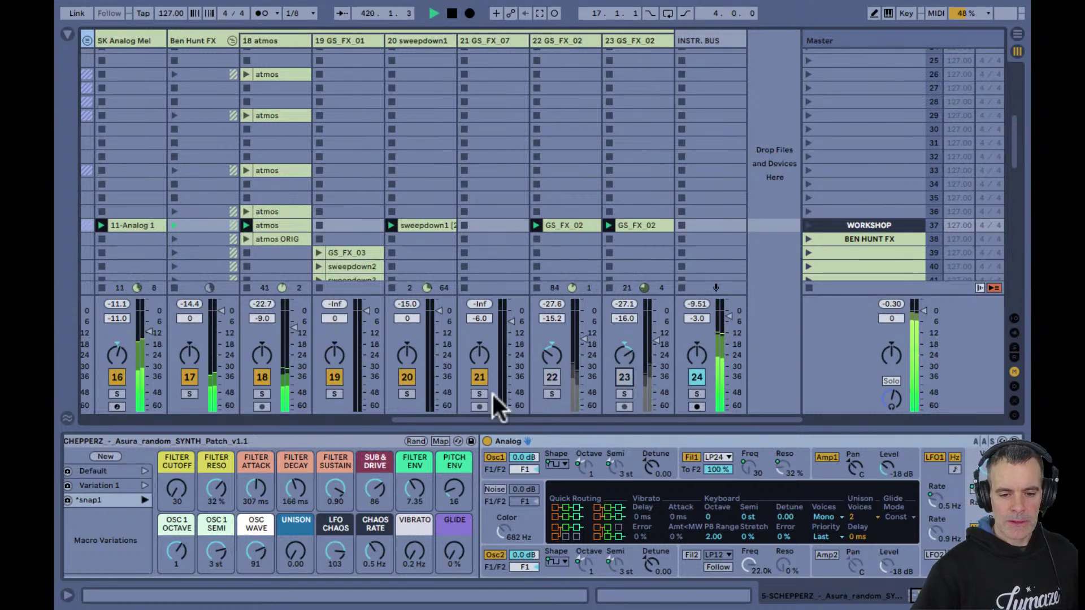
Audition the SK Analog Mel track in solo, then return to the full mix
scroll(261, 386, "left", 3)
scroll(261, 387, "down", 1)
scroll(261, 386, "left", 1)
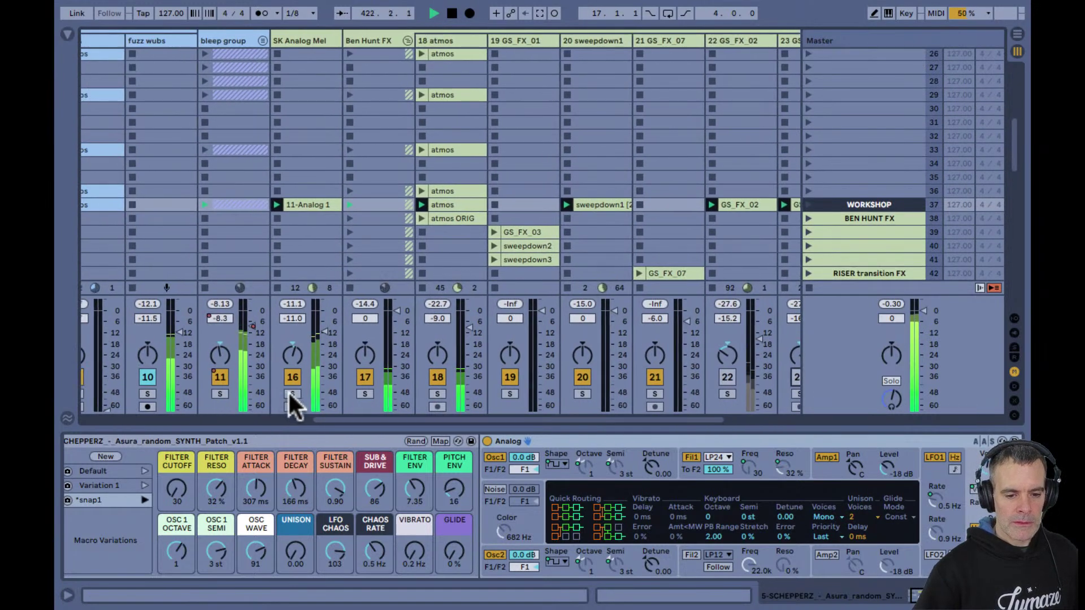
left_click(289, 394)
left_click(289, 393)
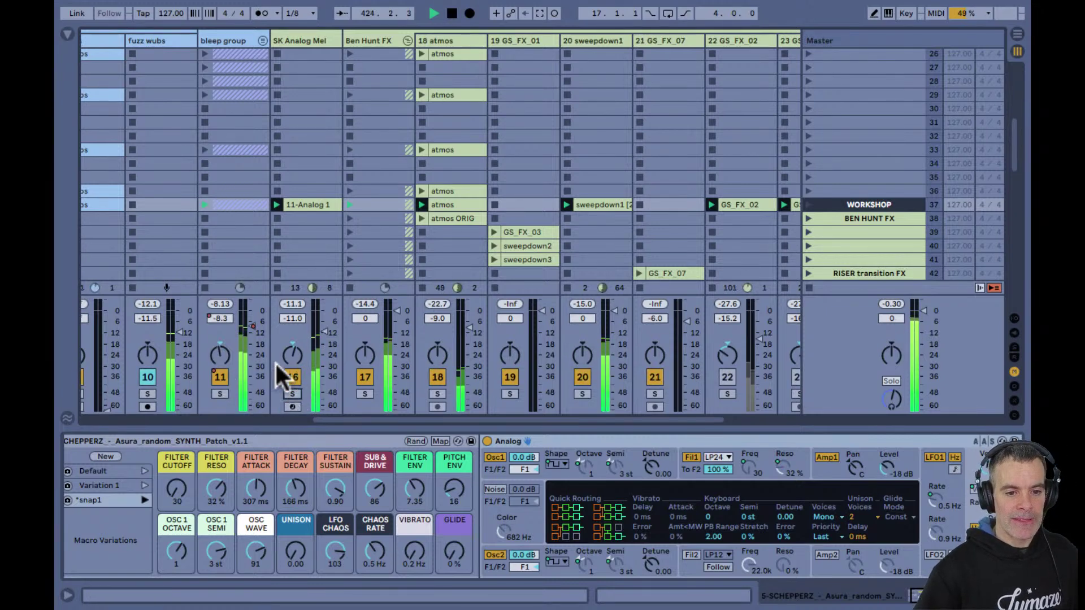
Mute the bleep group, then raise the SK Analog Mel track's volume and show its devices
left_click(218, 374)
left_click_drag(322, 334, 320, 326)
left_click(306, 41)
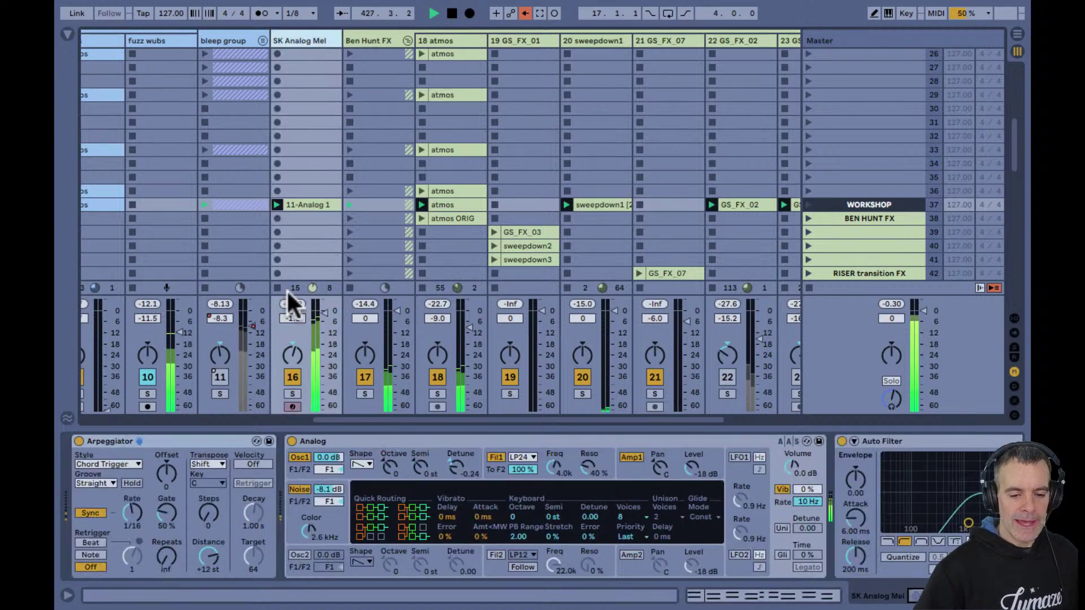
Raise the drive of SK Analog Mel's Auto Filter to 12.8 dB and pull the track's volume down to -inf
scroll(308, 490, "down", 3)
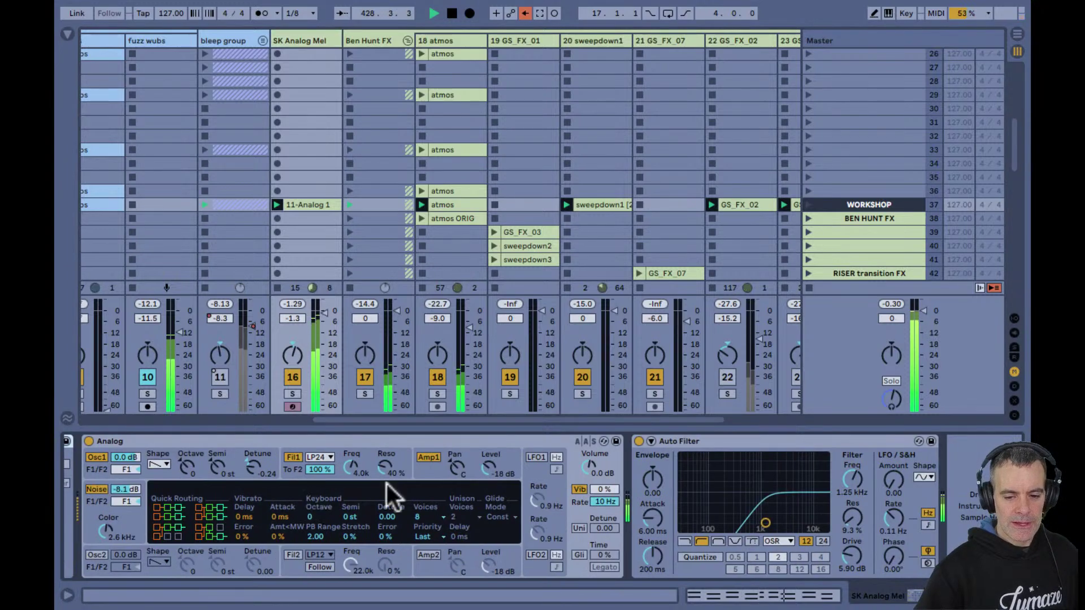
left_click_drag(849, 552, 846, 551)
scroll(371, 372, "left", 10)
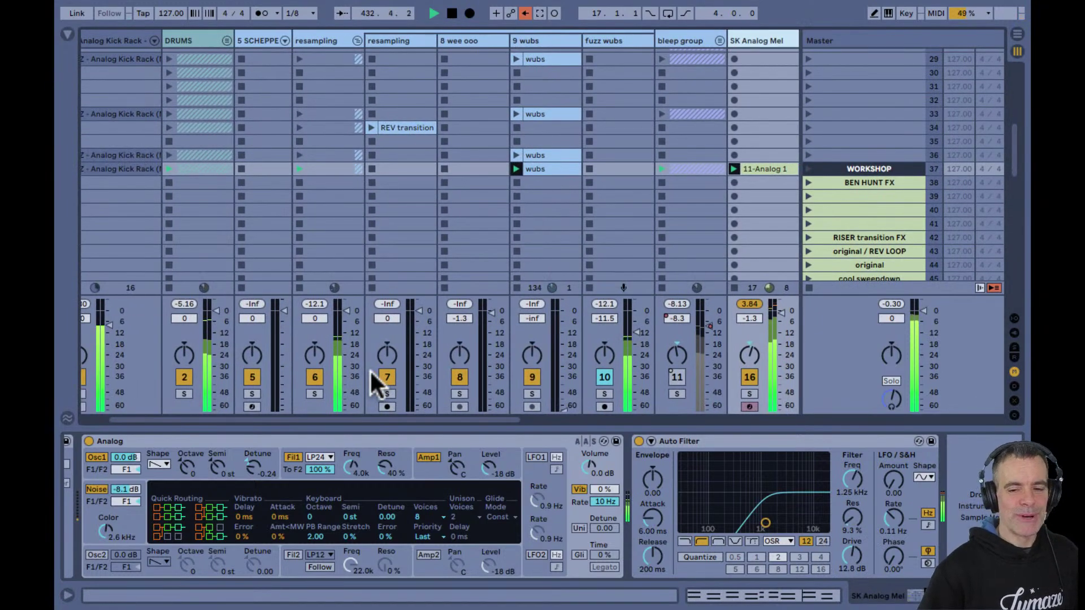
scroll(370, 369, "right", 2)
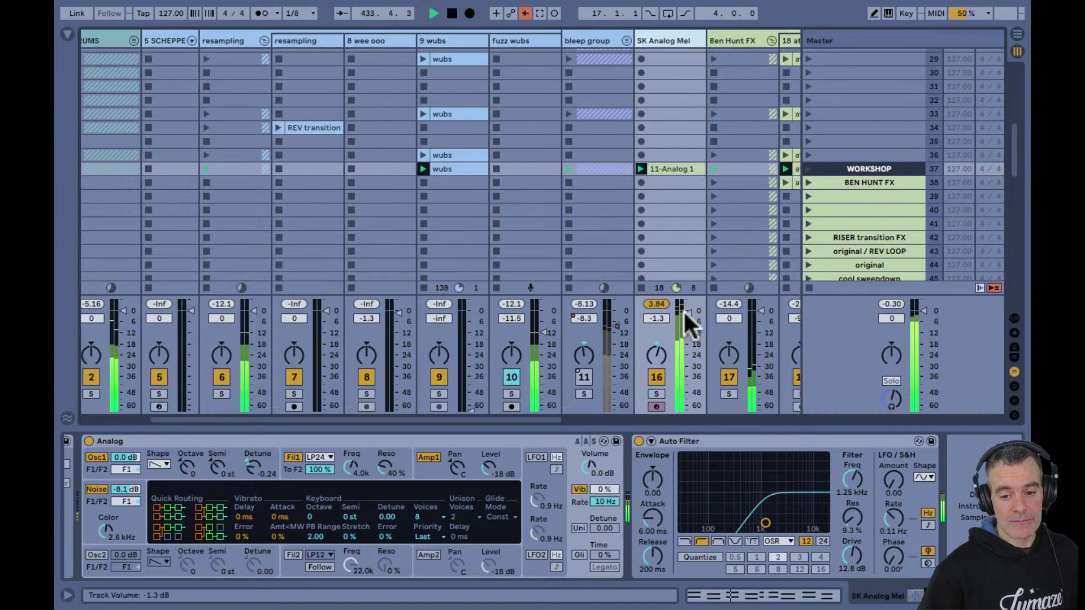
left_click_drag(683, 310, 683, 408)
Unmute the bleep group and audition it in solo, then return to the full mix
left_click(583, 377)
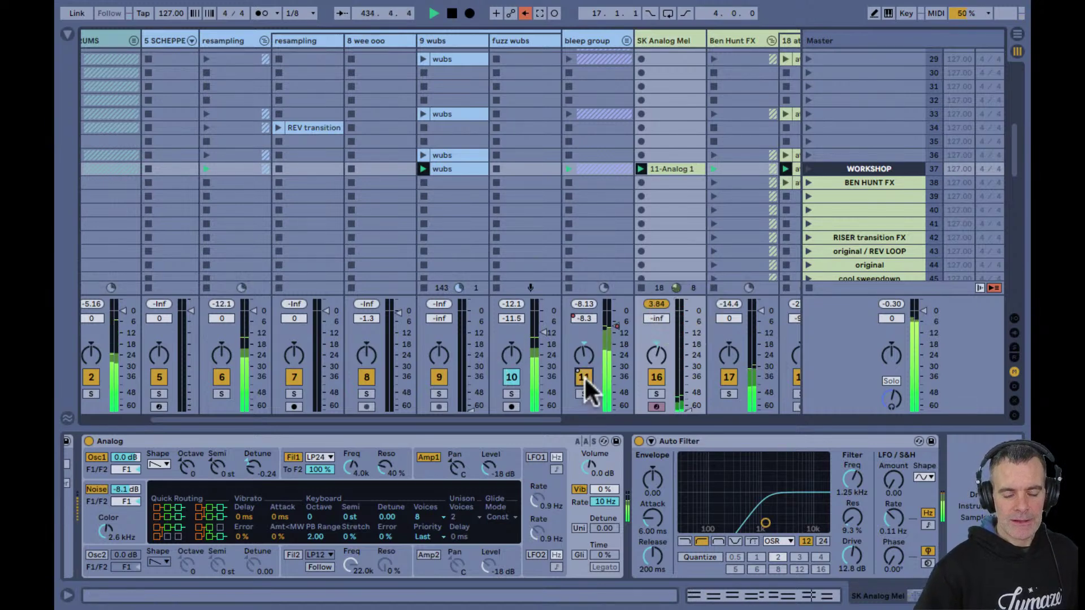
left_click(583, 394)
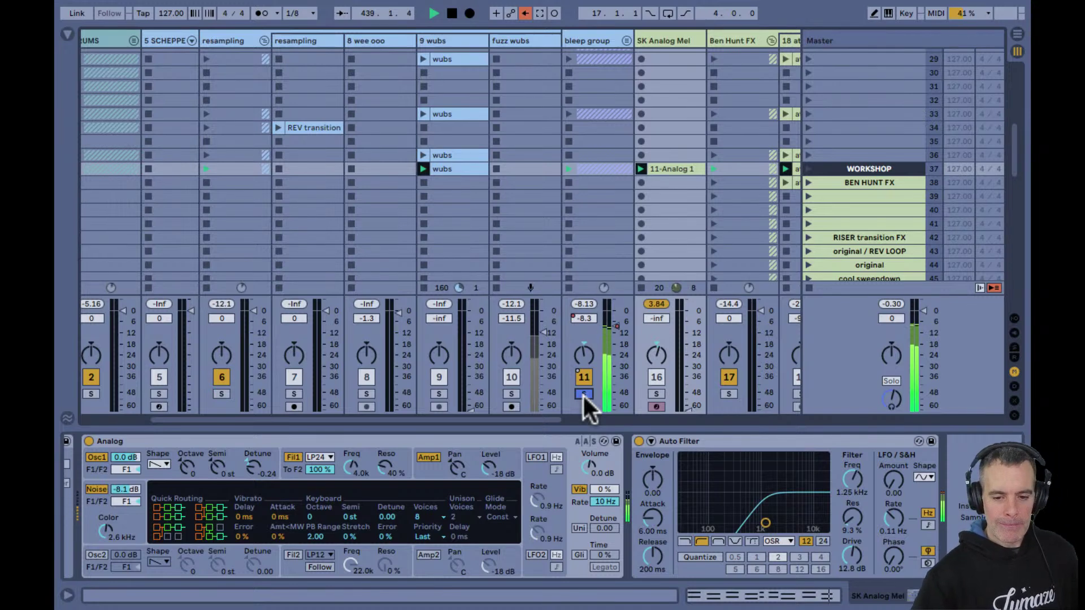
left_click(582, 393)
Bring the SK Analog Mel track's volume up to -14.0 dB and pan it to the right
left_click_drag(683, 395, 685, 407)
left_click_drag(659, 368, 658, 367)
left_click(582, 356)
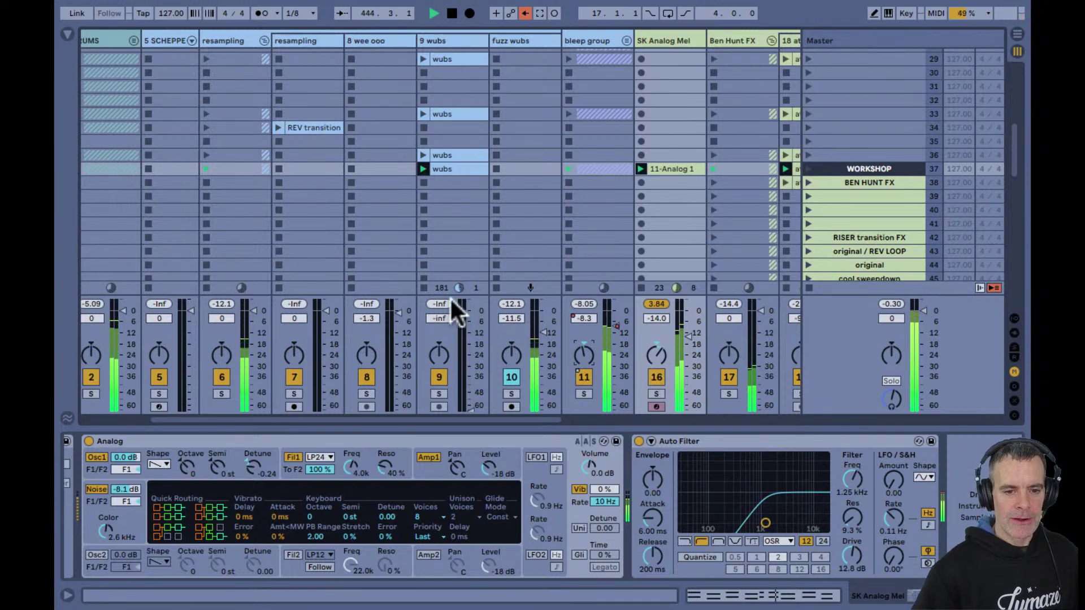
Fold the resampling group and unfold the DRUMS group to show its Drum Rack and shuffle tracks
left_click(263, 40)
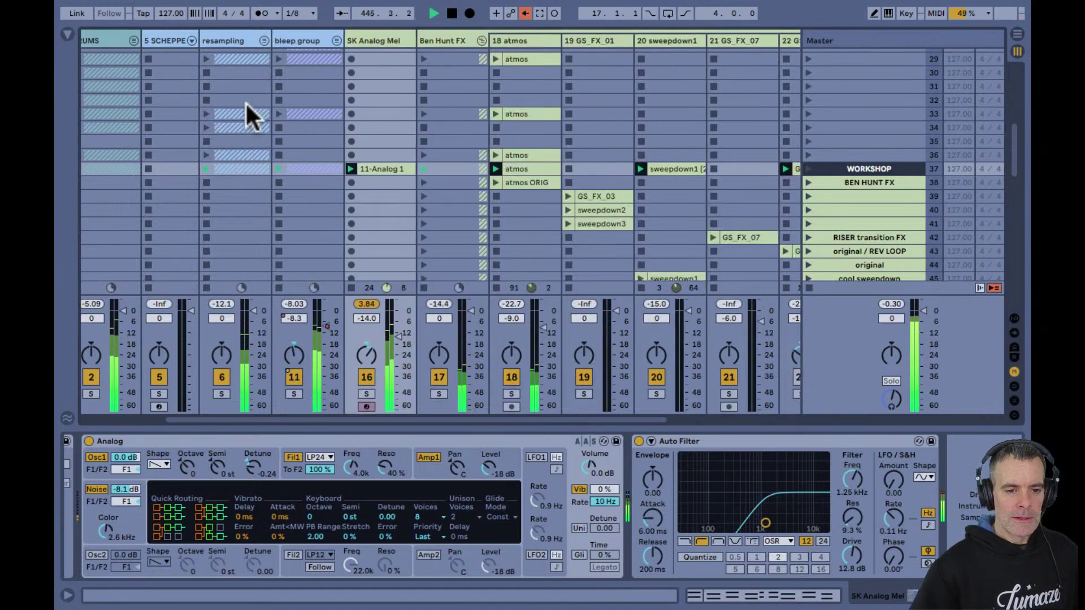
scroll(243, 107, "left", 5)
scroll(232, 136, "down", 3)
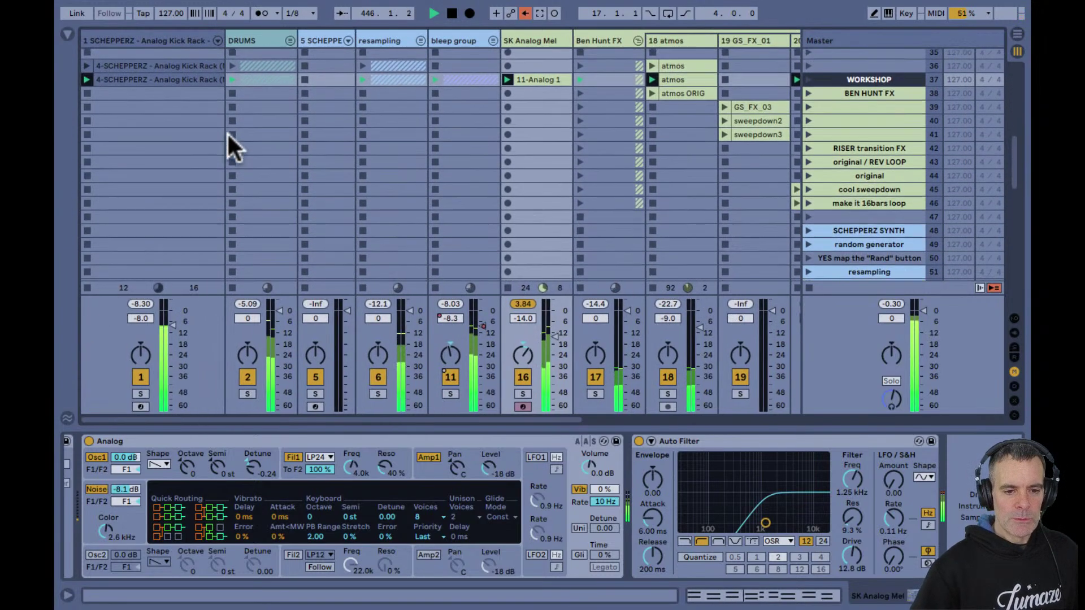
left_click(288, 42)
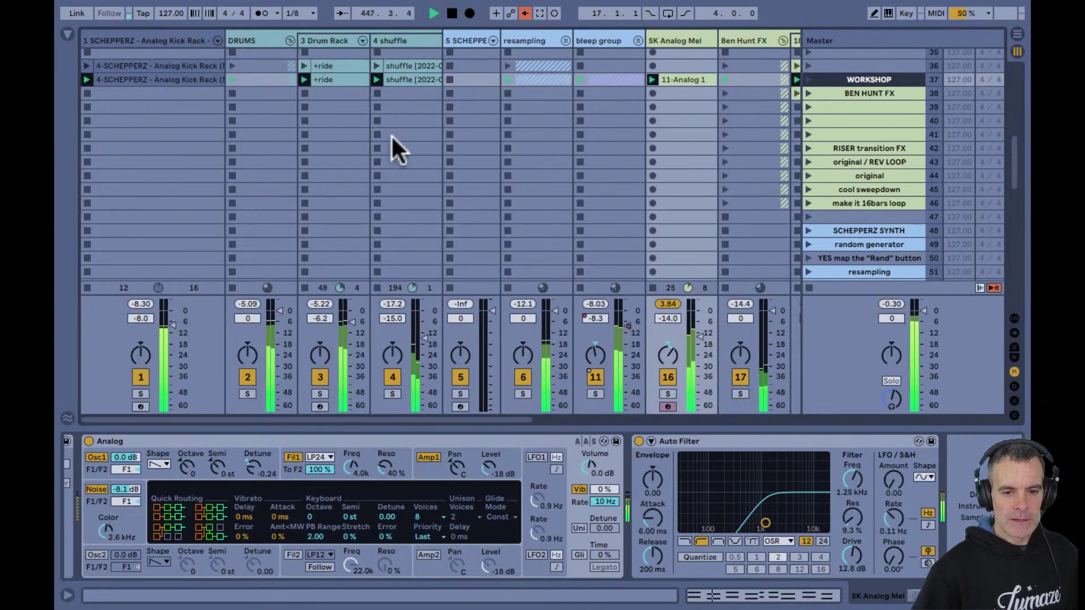
Solo the shuffle track and show its WORKSHOP scene clip with the looped section in the sample editor
left_click(405, 80)
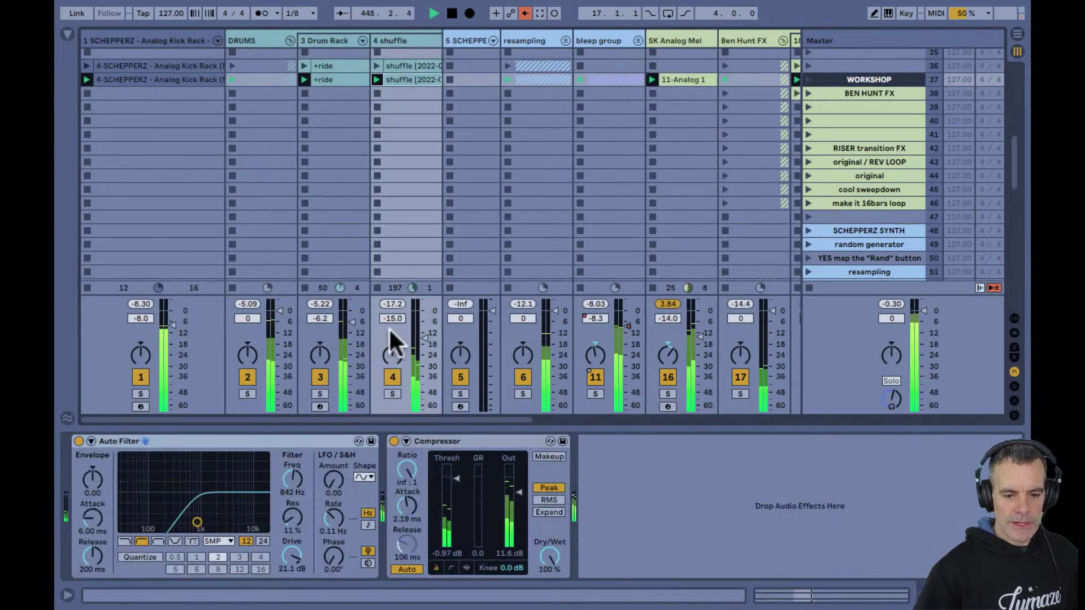
left_click(391, 393)
key("shift+Tab")
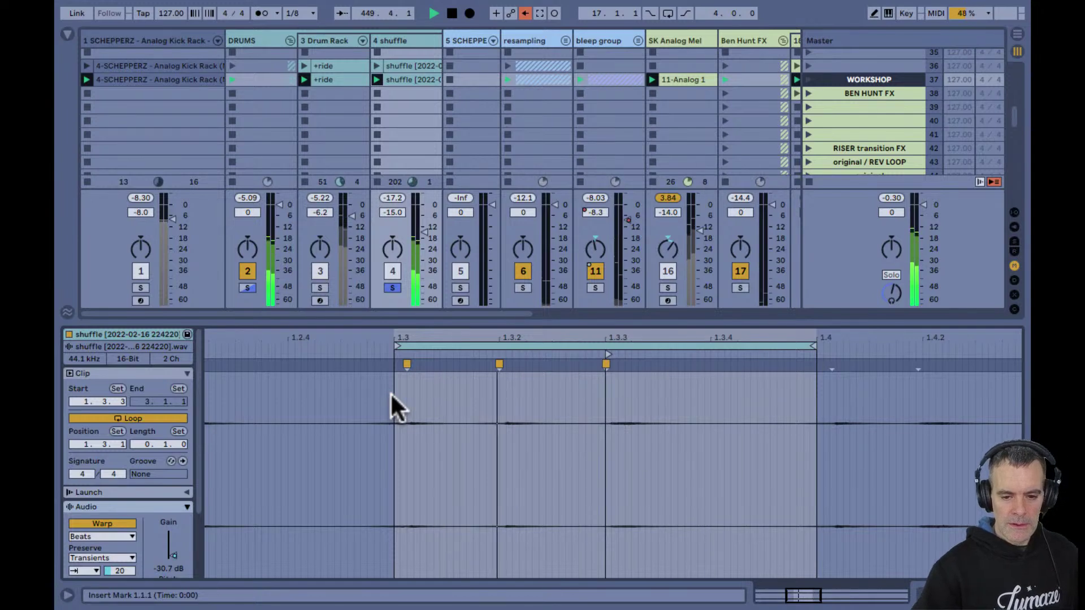
left_click_drag(418, 339, 416, 340)
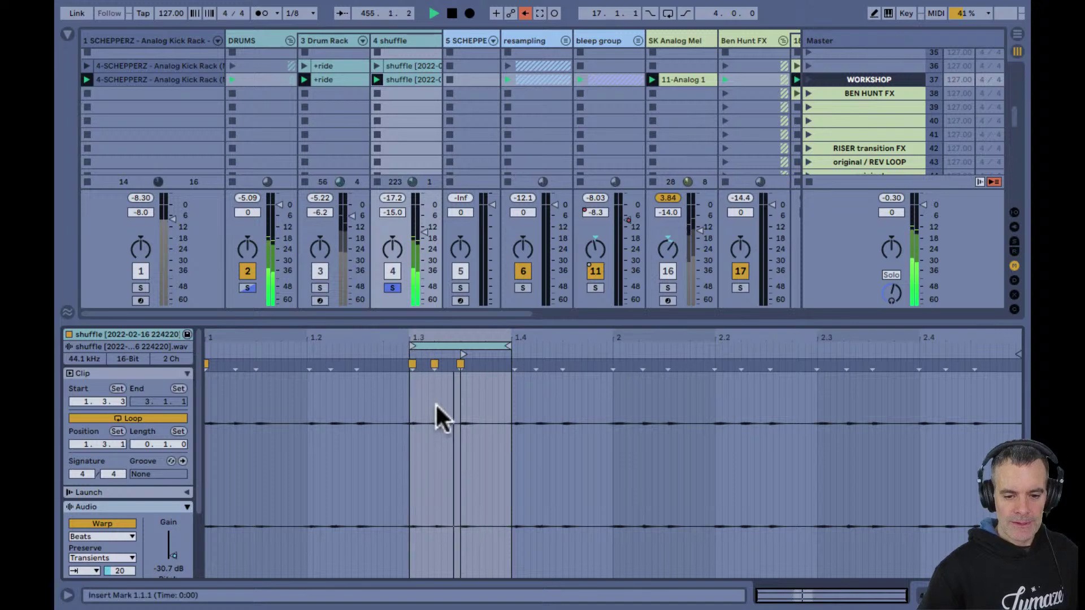
Mute the Drum Rack track, take shuffle out of solo and set the shuffle track's volume to -6.7 dB
left_click(320, 271)
left_click_drag(423, 232, 422, 205)
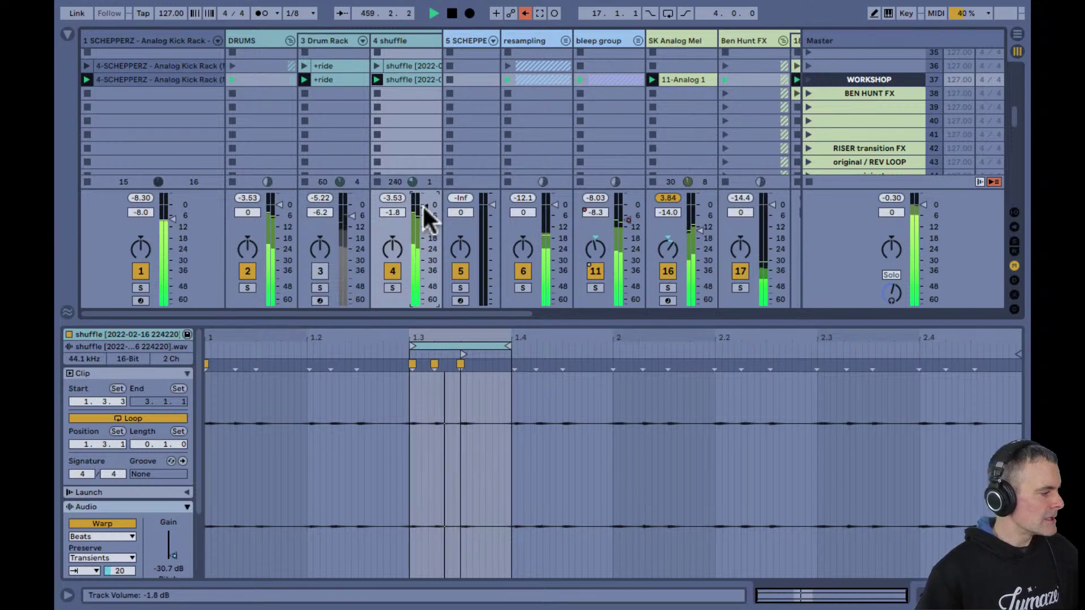
left_click(422, 205)
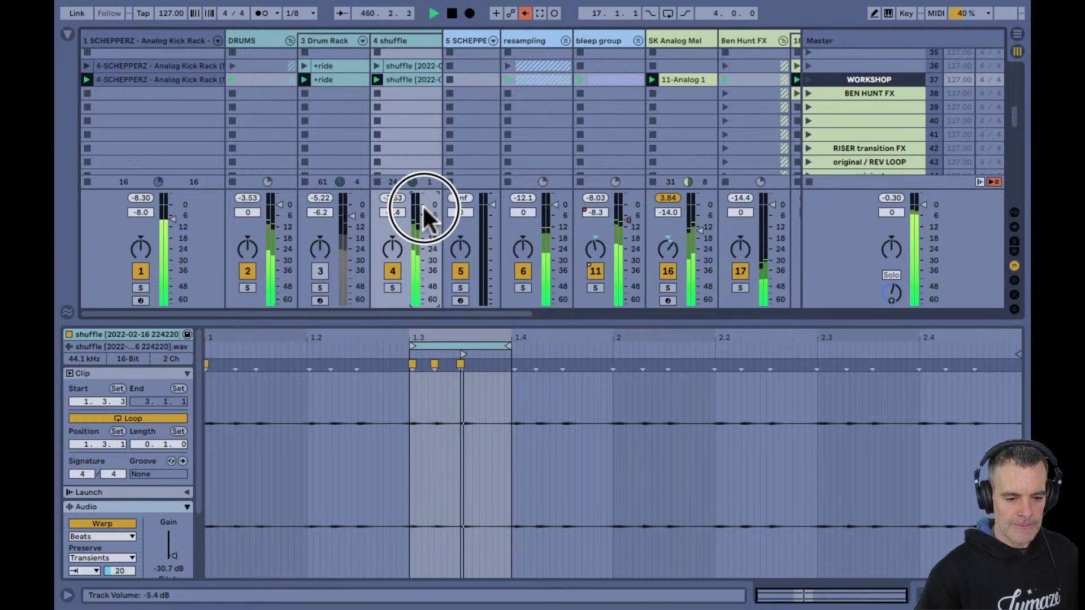
left_click_drag(422, 205, 422, 212)
Solo the shuffle track and review its clip's warp mode, Preserve setting and transient loop mode, keeping Beats, Transients and loop off
scroll(147, 470, "down", 3)
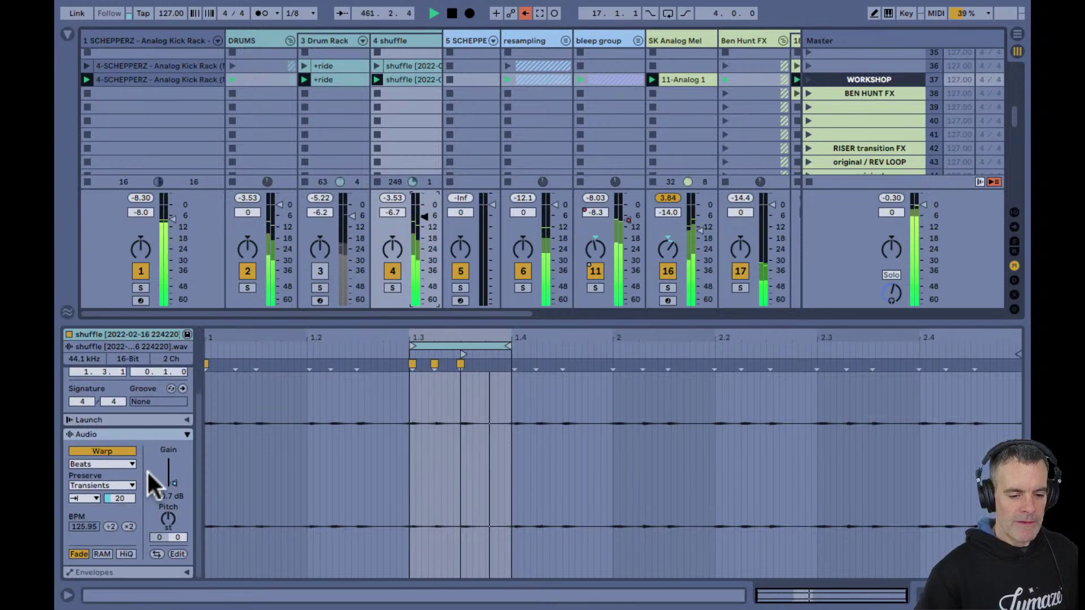
left_click(391, 286)
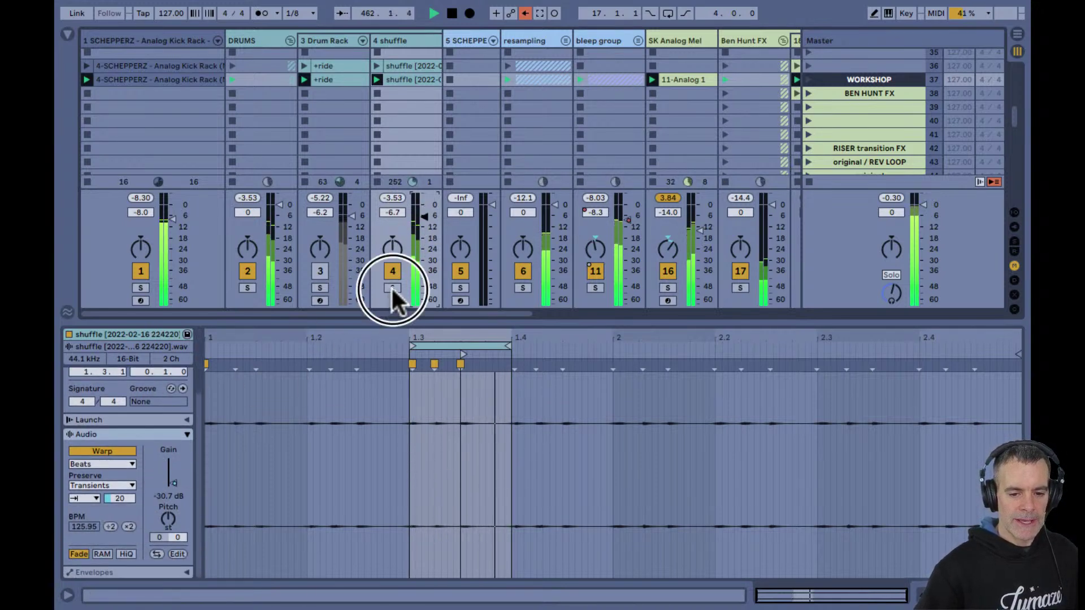
left_click(92, 464)
left_click(92, 466)
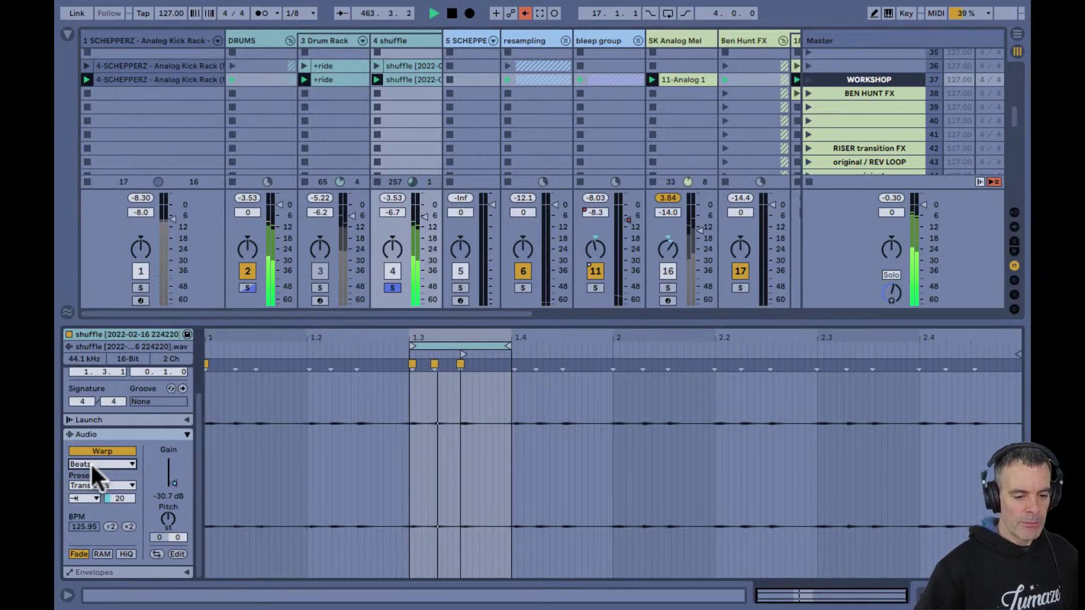
left_click(87, 484)
left_click(87, 483)
left_click(80, 499)
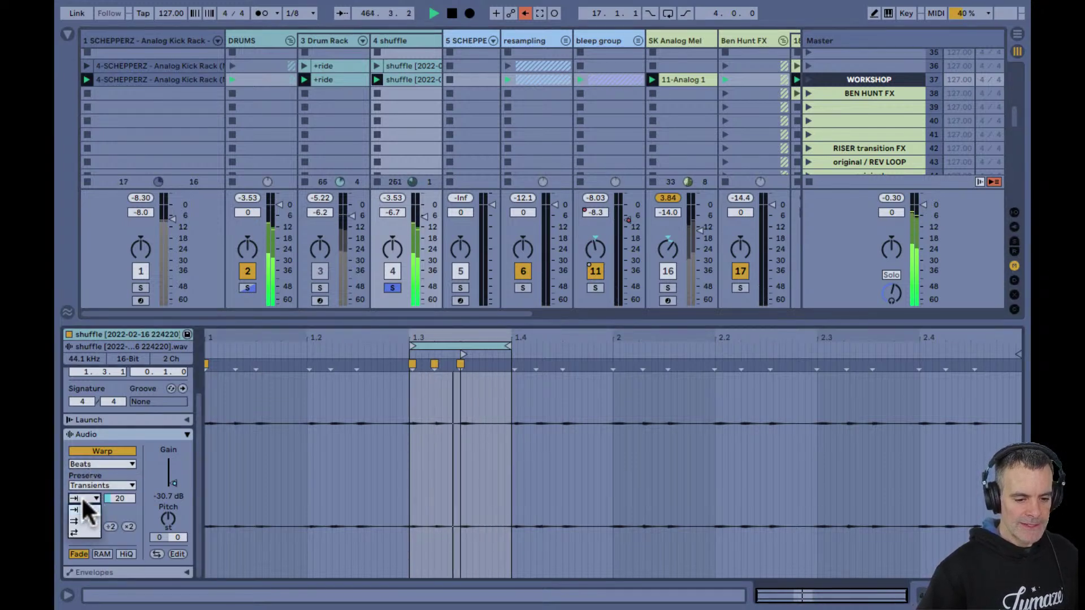
left_click(80, 508)
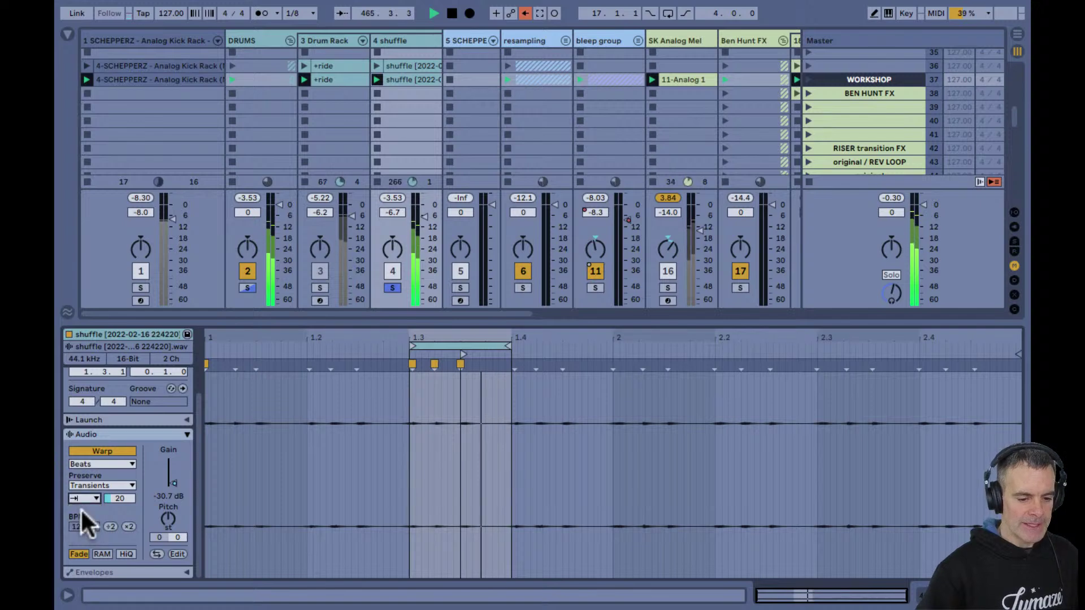
Try the shuffle clip's transient envelope at 100 and then at 0 while the track is soloed
left_click_drag(109, 500, 111, 497)
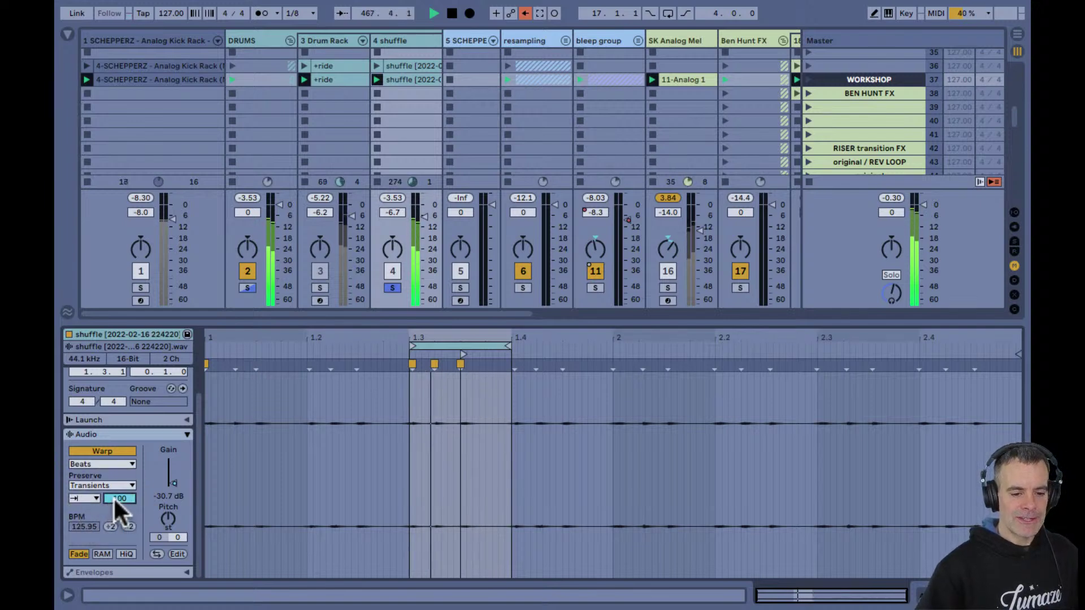
key("shift+question")
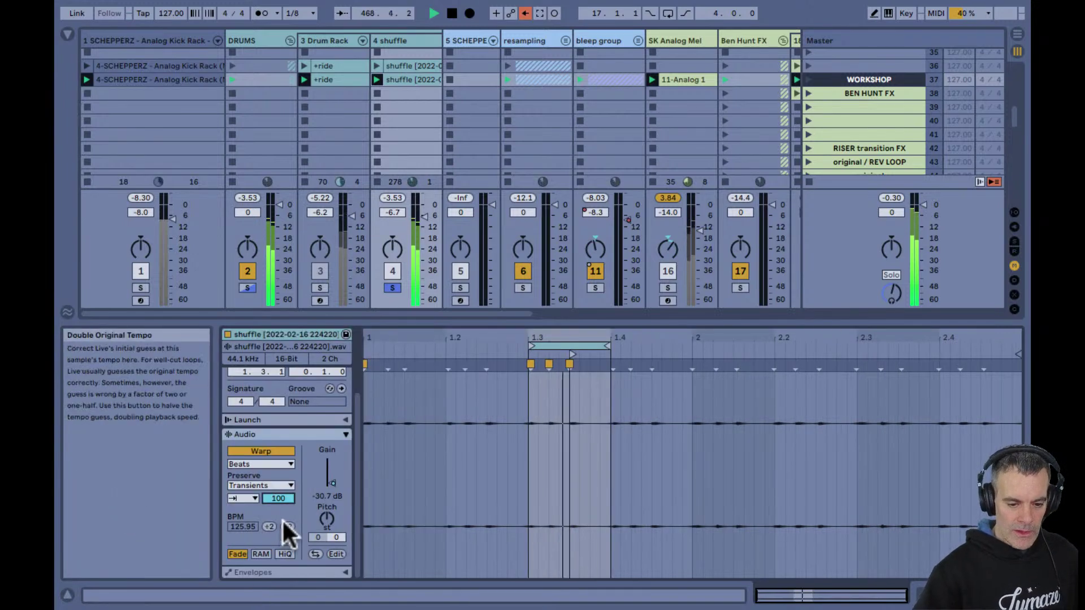
key("shift+question")
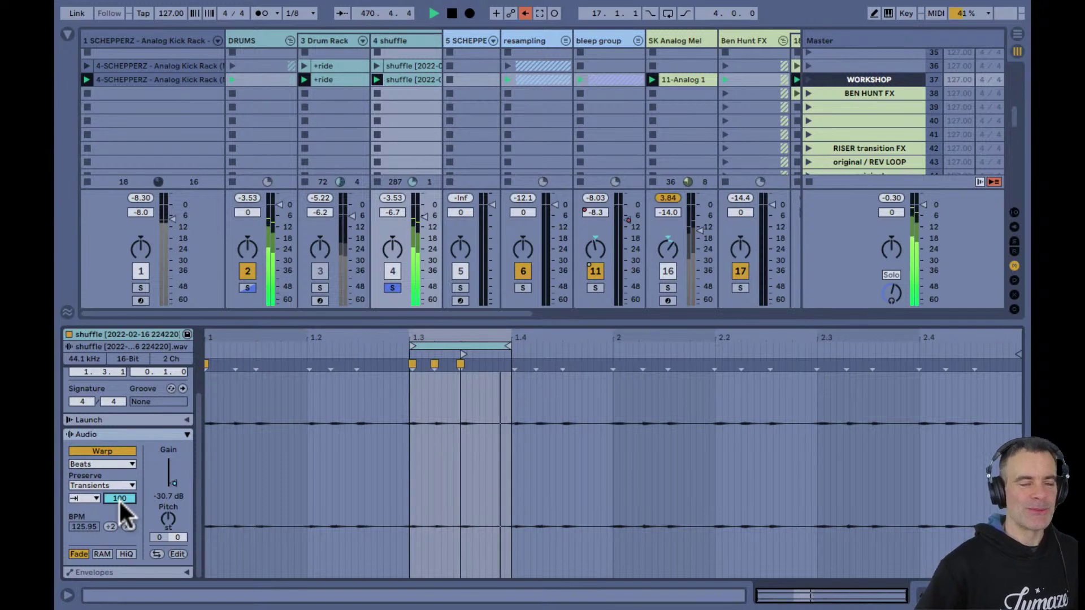
left_click_drag(119, 499, 118, 500)
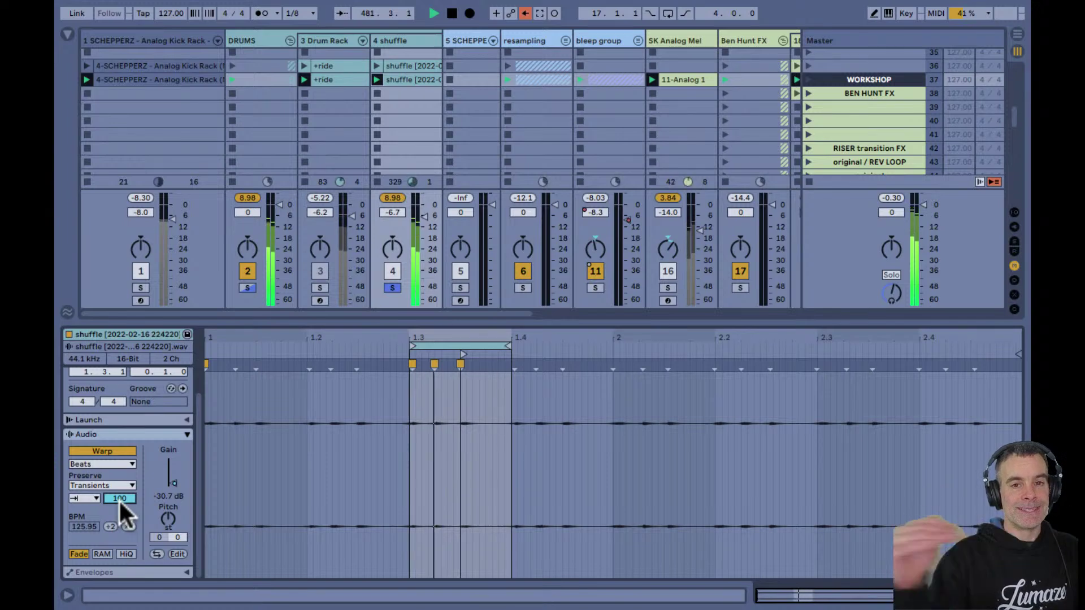
left_click_drag(118, 500, 119, 499)
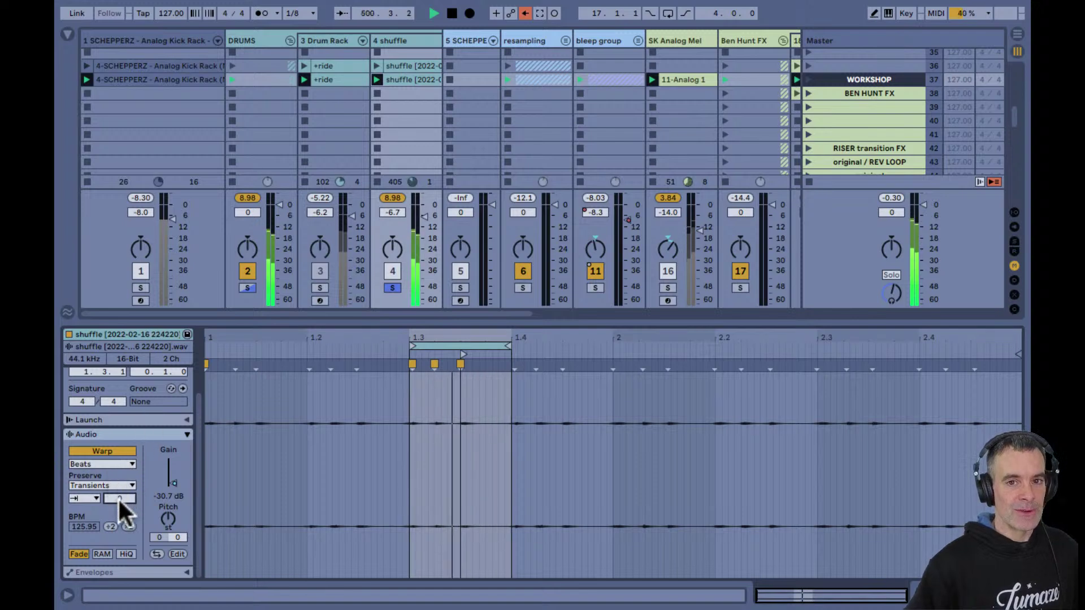
Take the shuffle track out of solo, try the clip's transient envelope at 100, and settle on 27
left_click(393, 288)
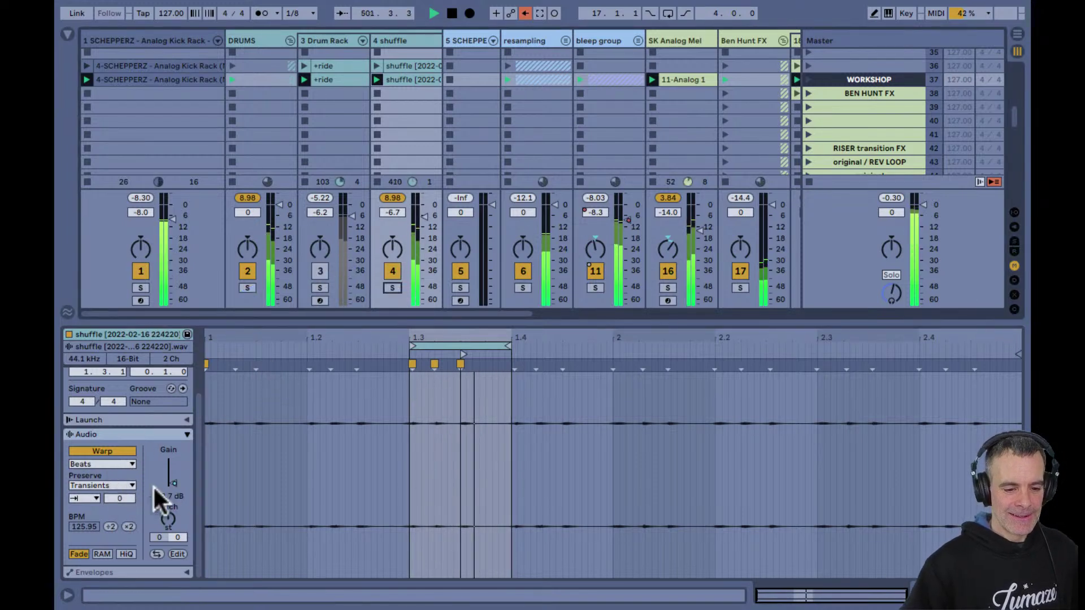
left_click(114, 498)
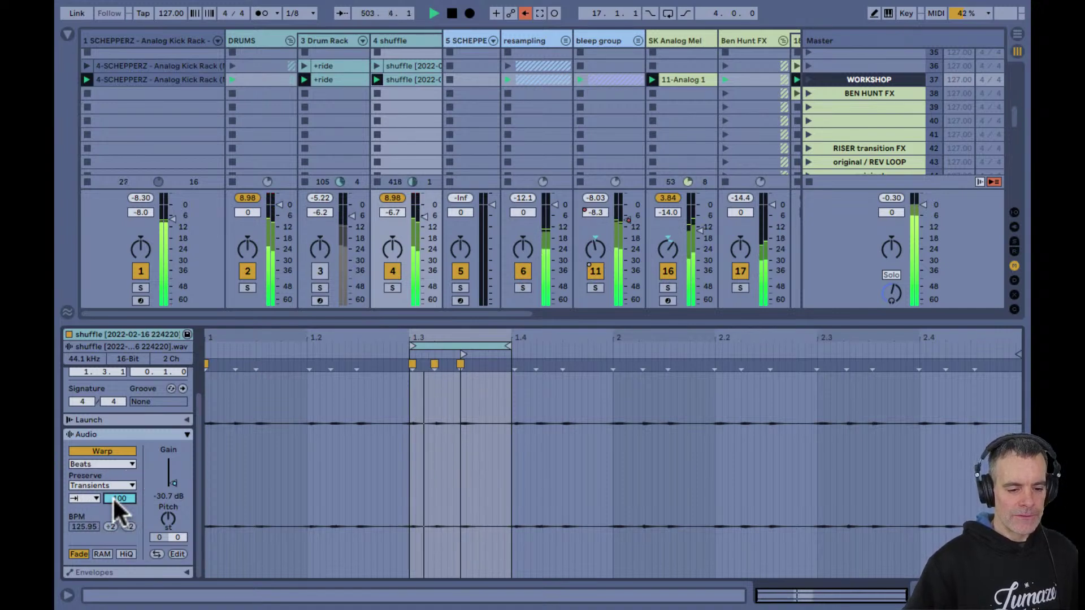
left_click_drag(113, 497, 113, 496)
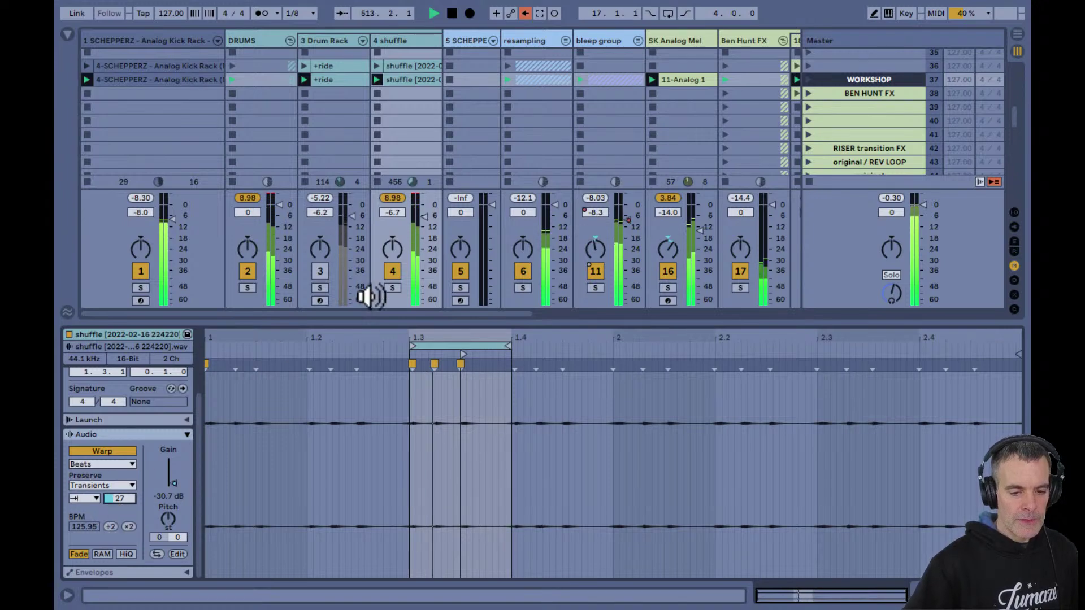
Solo the Drum Rack track, select it and show its devices
left_click(320, 288)
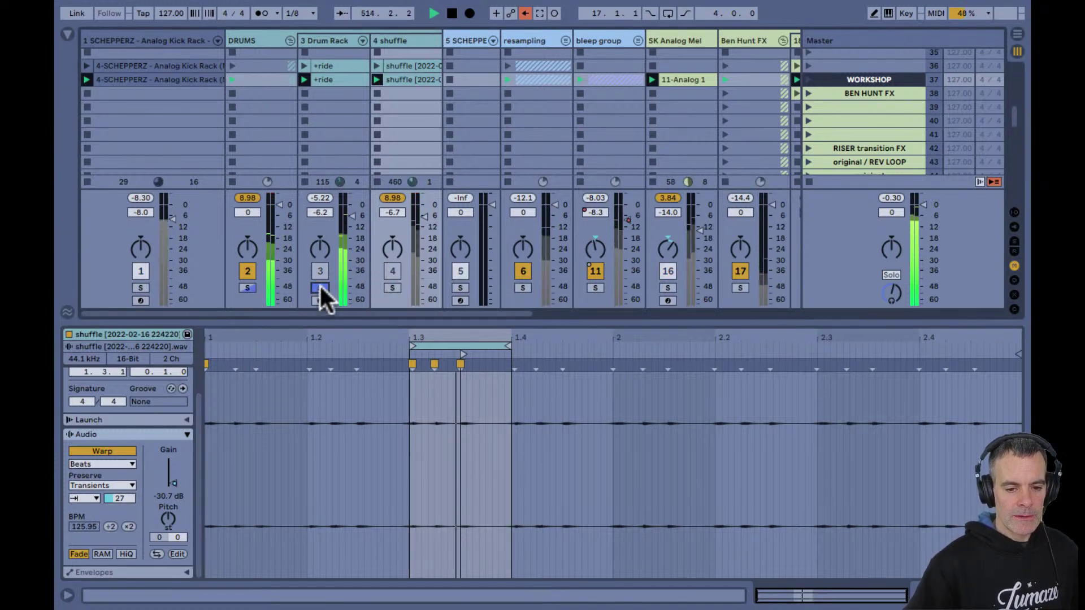
left_click(336, 40)
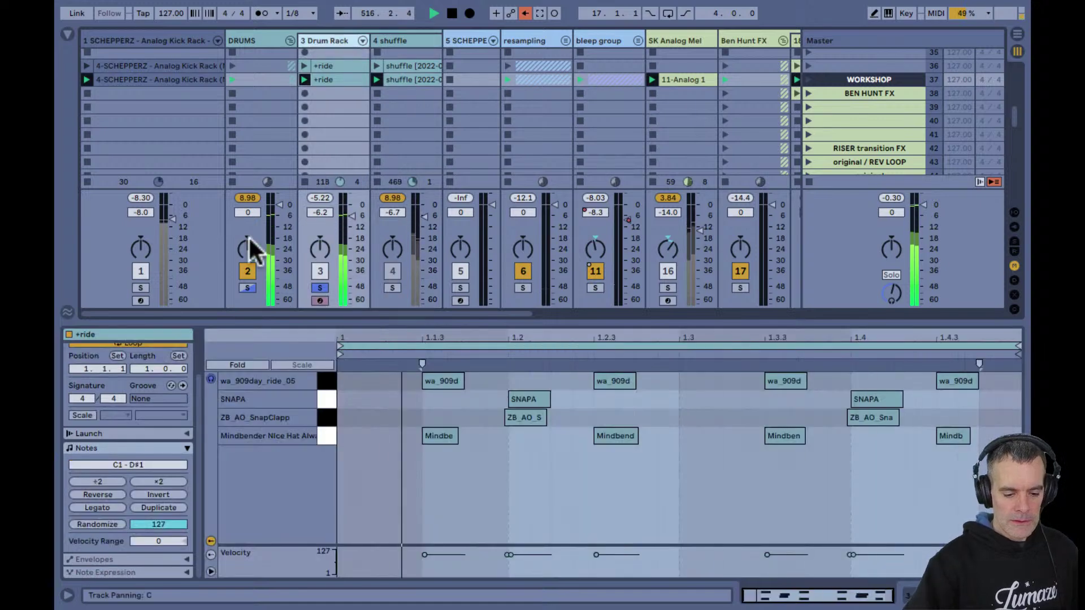
key("shift+Tab")
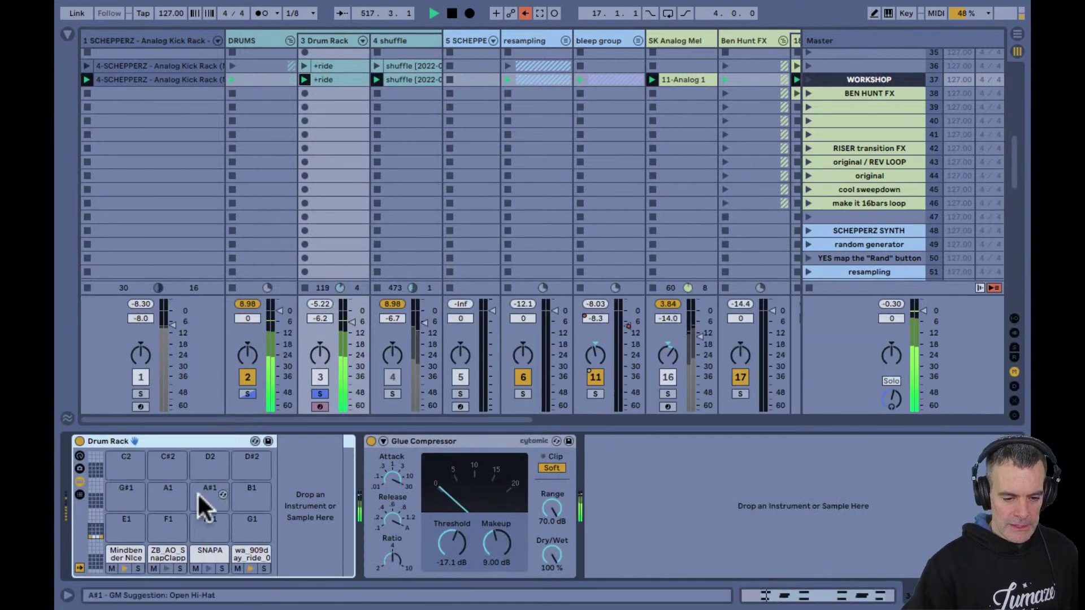
Audition the SNAPA pad on its own in the Drum Rack, then solo the ZB_AO_SnapClapp pad instead
left_click(221, 568)
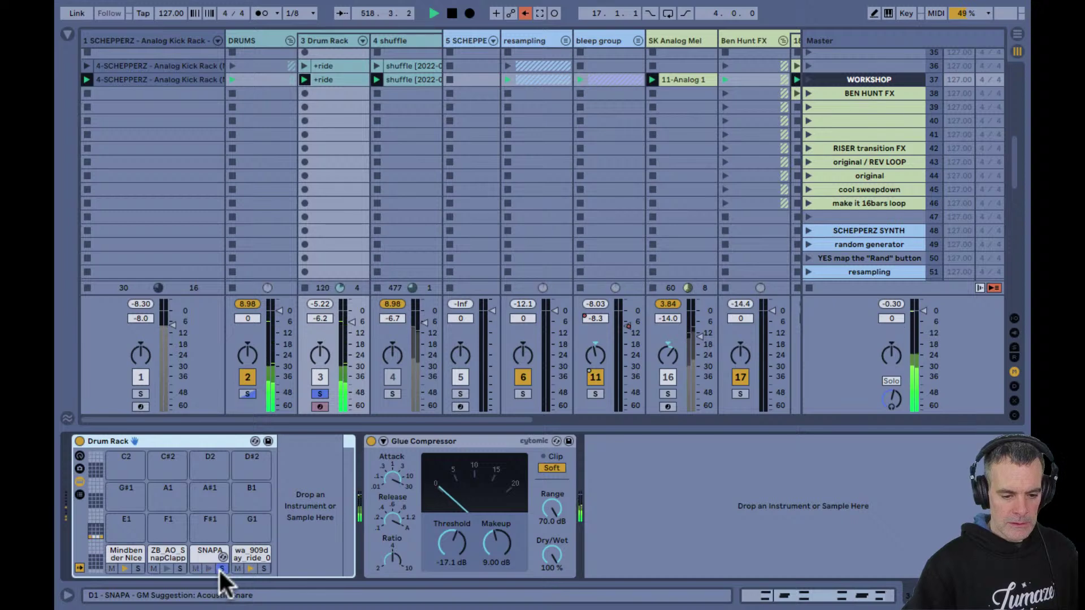
left_click(221, 568)
left_click(179, 567)
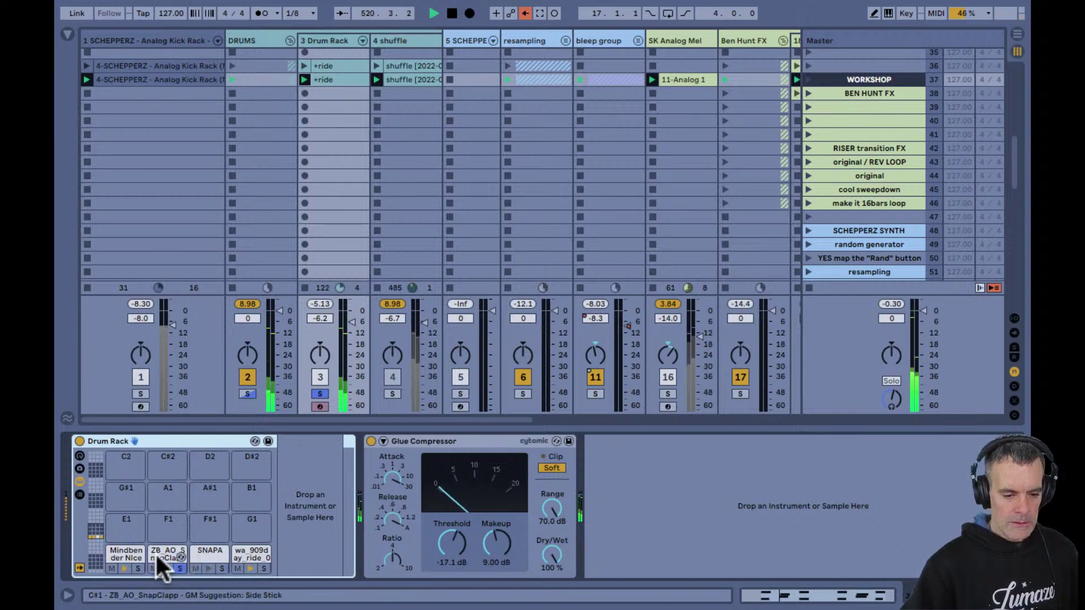
Set the ZB_AO_SnapClapp pad's sample filter to high-pass and lower its frequency to 30 Hz
left_click(158, 556)
left_click(286, 556)
left_click(335, 556)
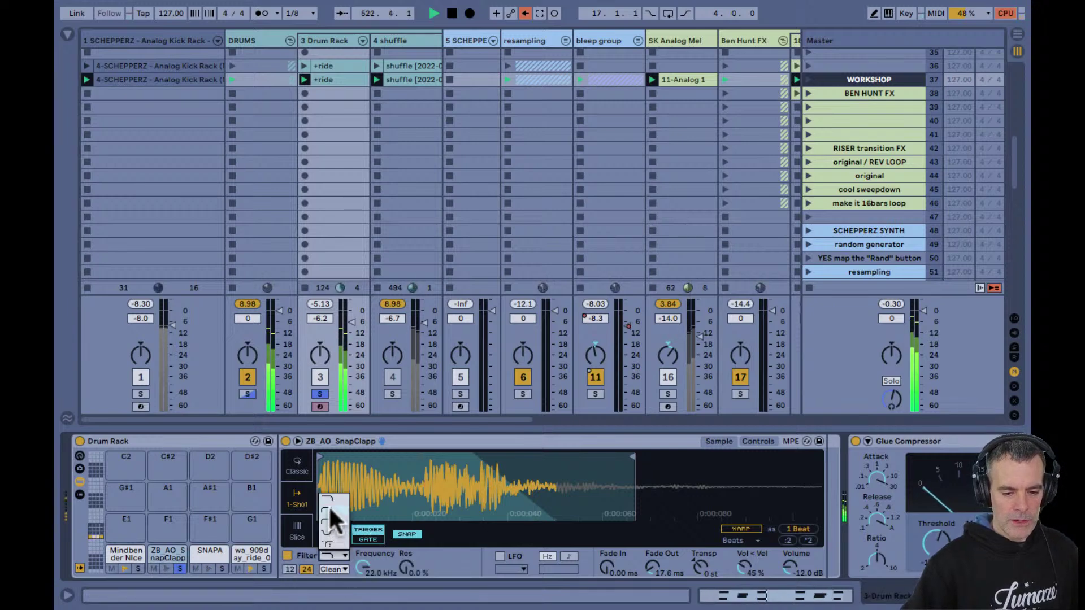
left_click(334, 519)
left_click_drag(360, 567, 362, 566)
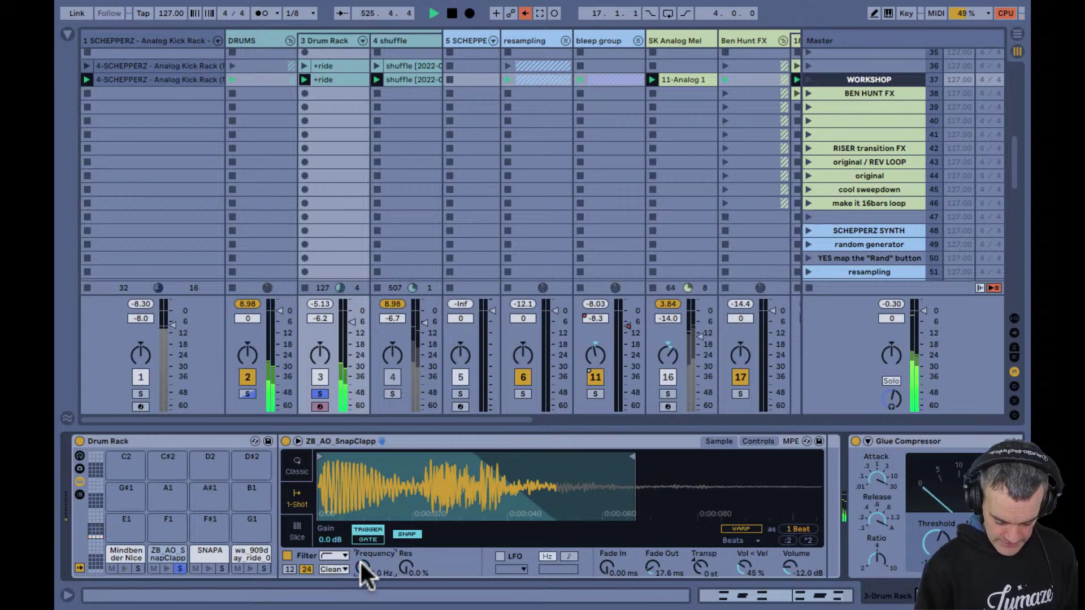
Unfold the Drum Rack's chains in the mixer, select the ZB_AO_SnapClapp chain and try out its filter frequency
key("Right")
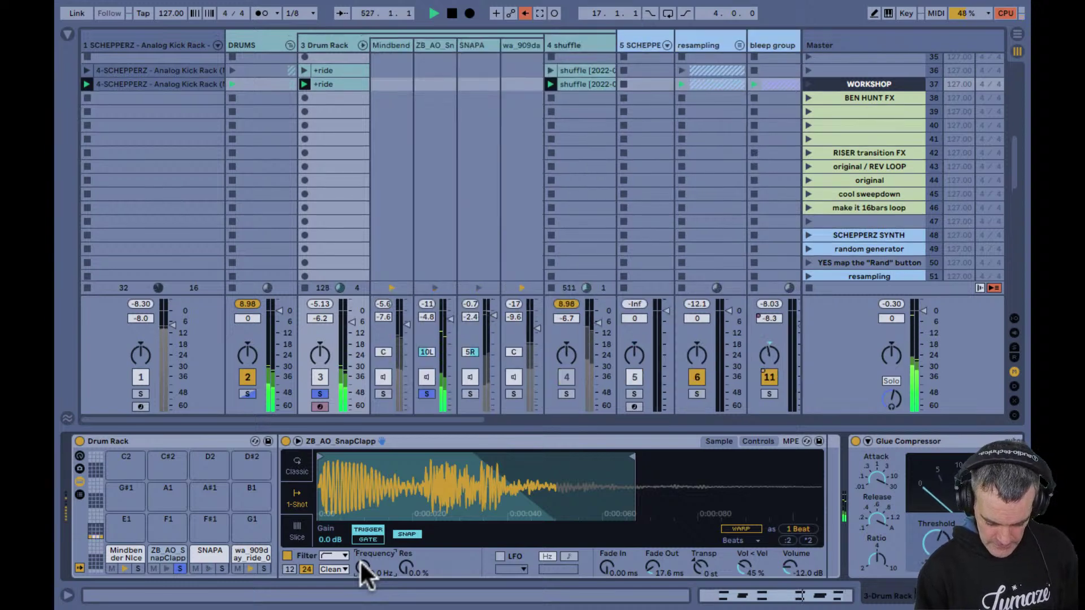
key("Right")
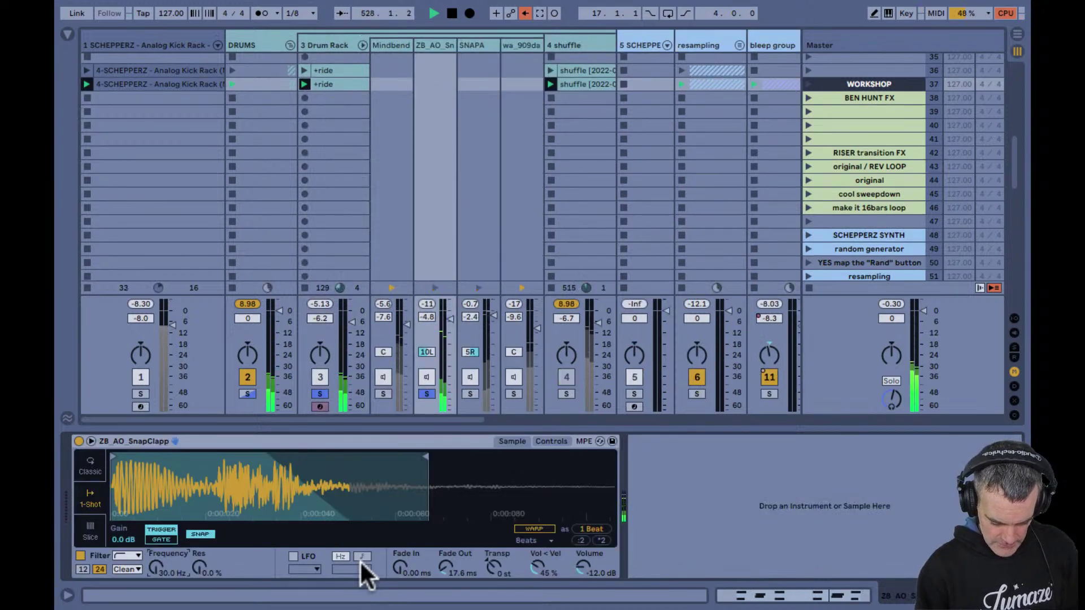
left_click(359, 560)
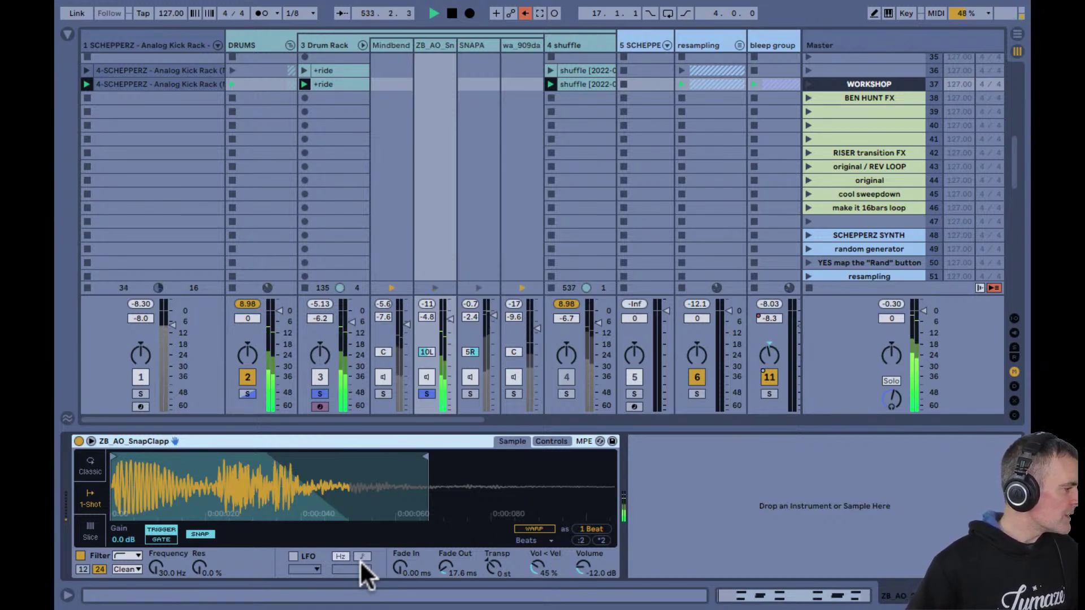
left_click_drag(152, 567, 151, 568)
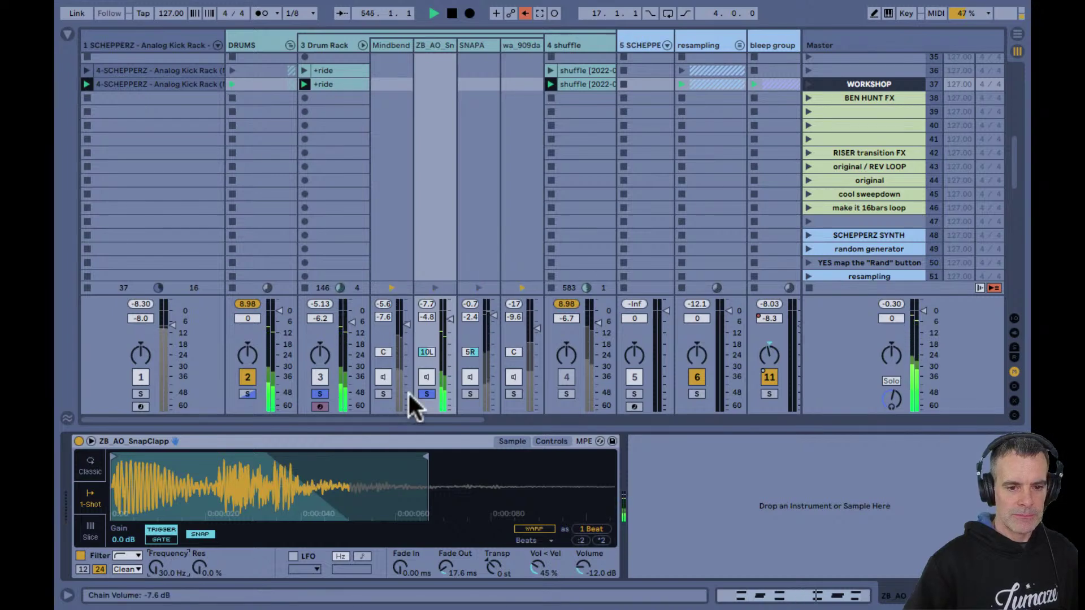
Take the ZB_AO_SnapClapp chain out of solo and set its high-pass frequency to 395 Hz, temporarily muting SNAPA to compare
left_click(426, 392)
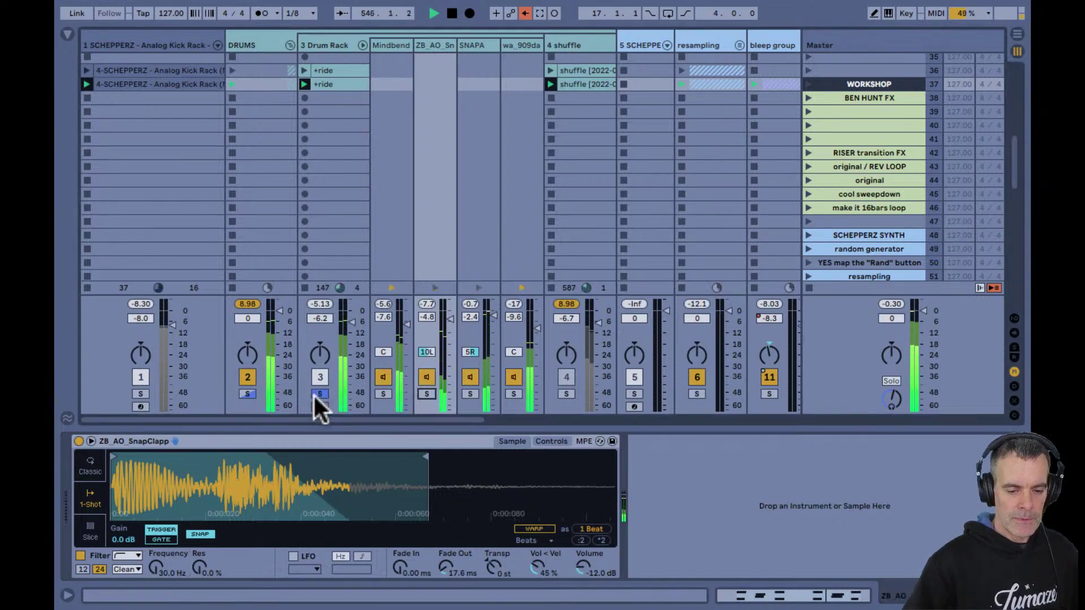
left_click_drag(151, 565, 151, 562)
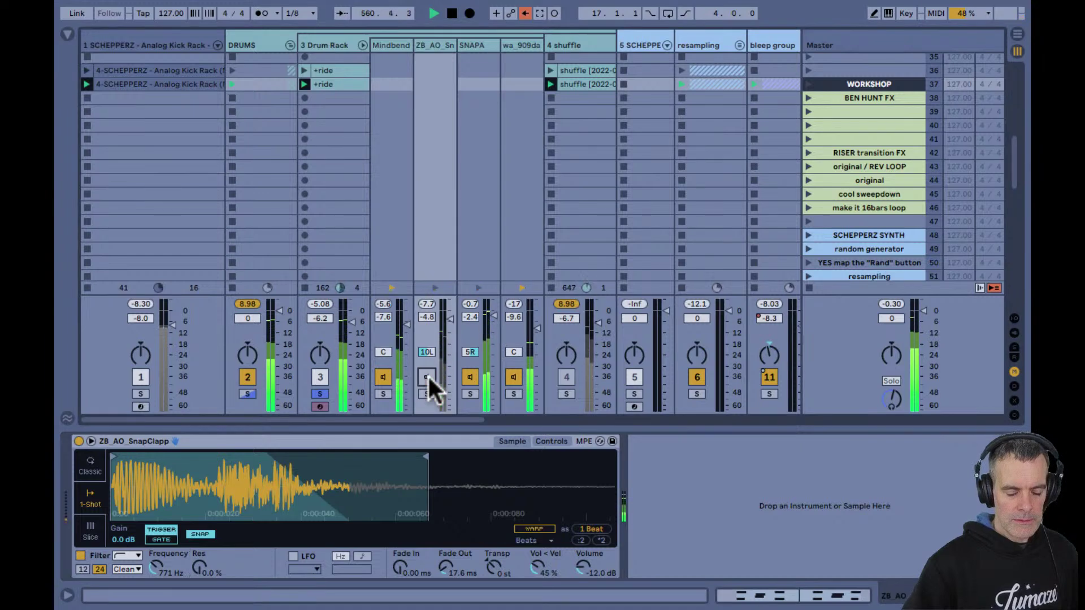
left_click(469, 377)
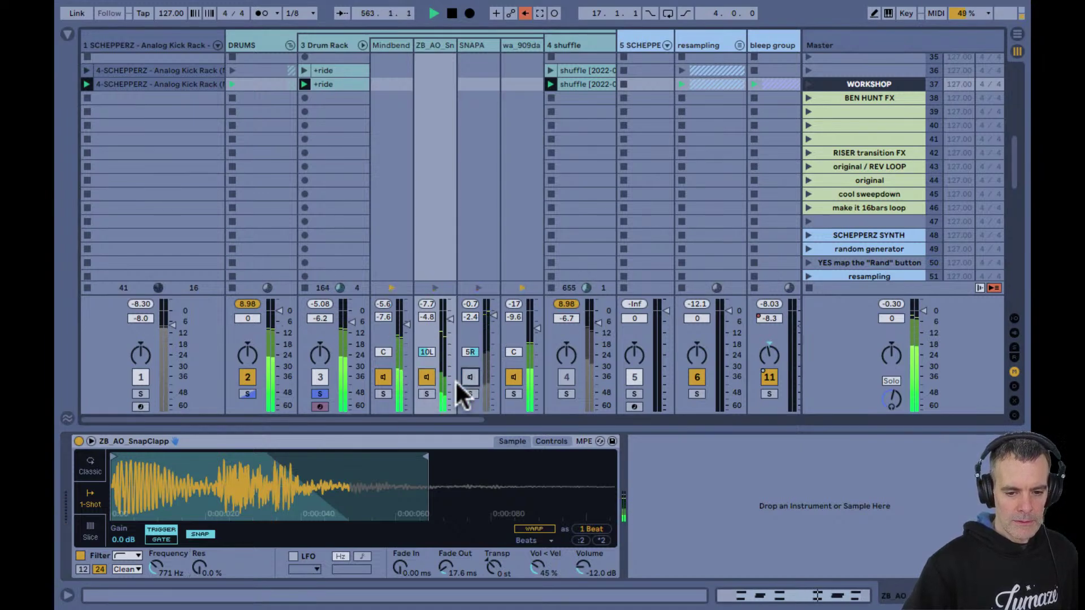
left_click_drag(156, 566, 156, 566)
left_click(470, 376)
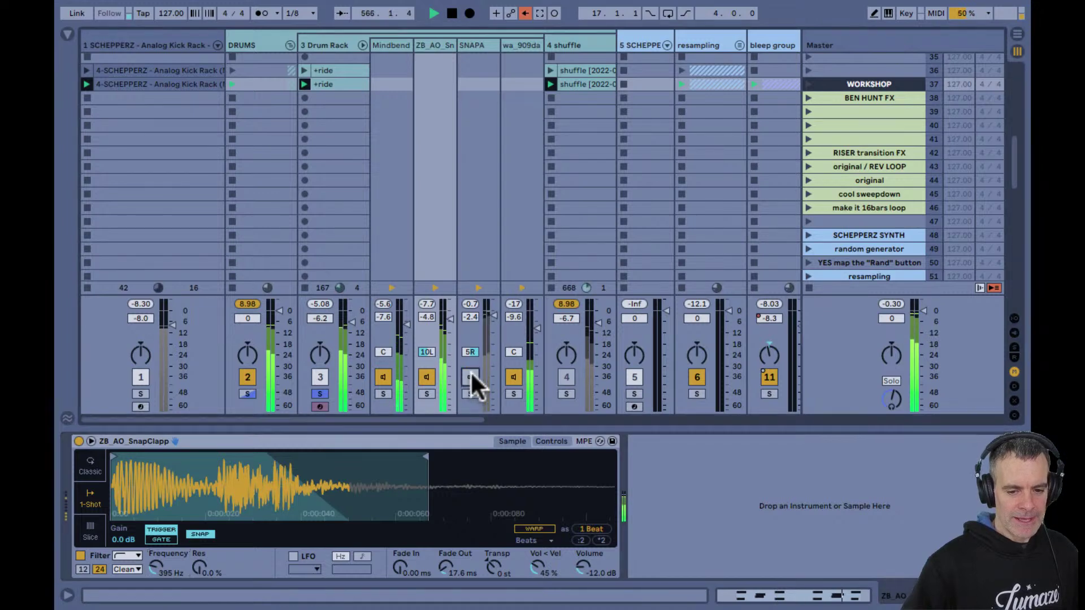
Take the Drum Rack track out of solo and briefly audition its Mindbender hat chain on its own
left_click(320, 394)
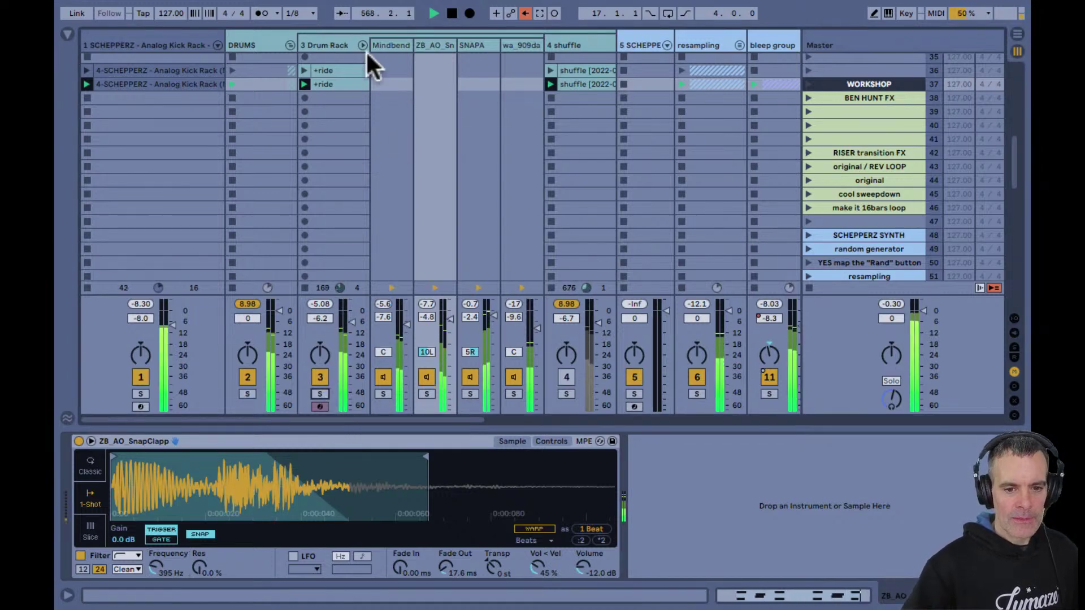
left_click(333, 41)
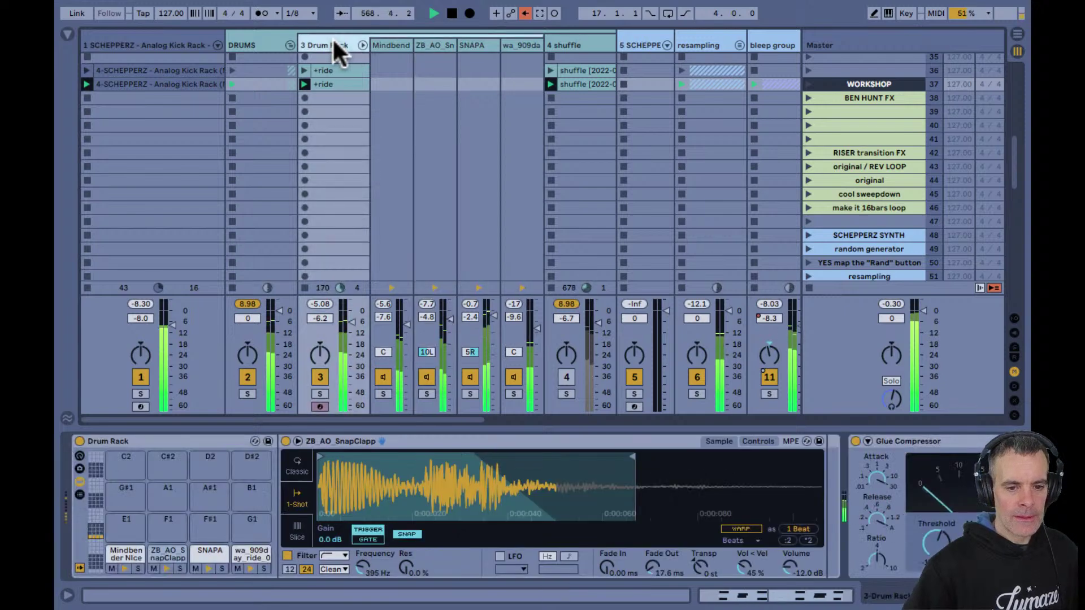
left_click(382, 47)
left_click(384, 392)
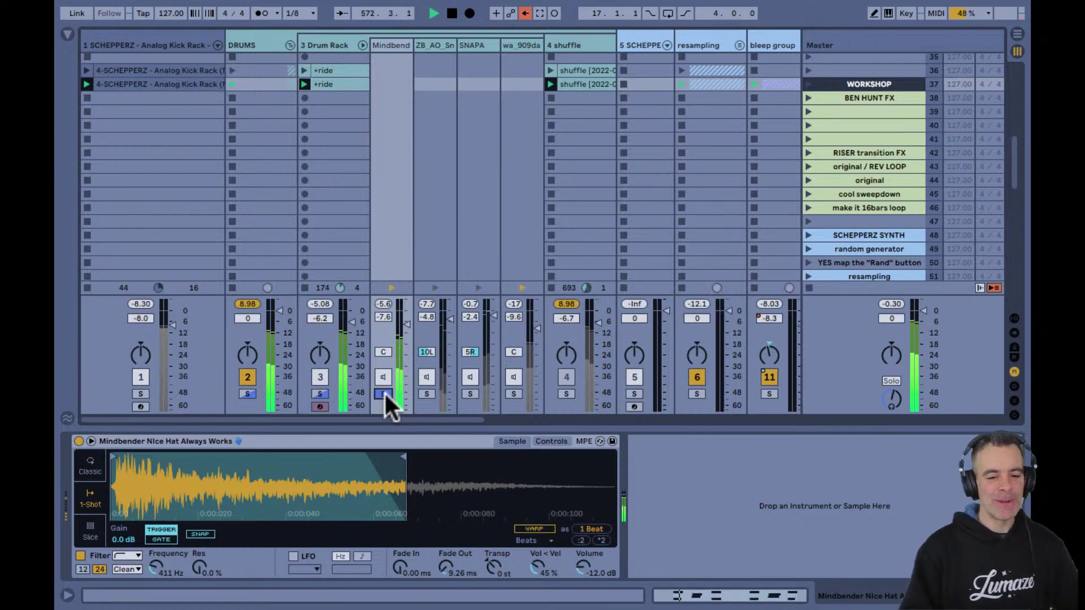
left_click(385, 392)
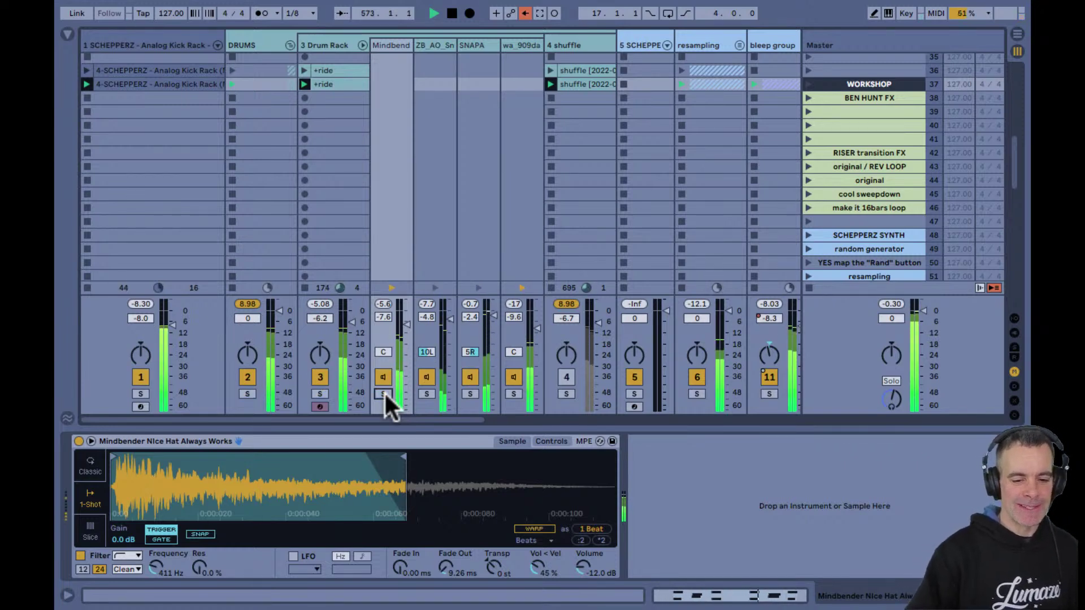
Fold the Drum Rack's chains and bring the track's Glue Compressor fully into view
left_click(363, 44)
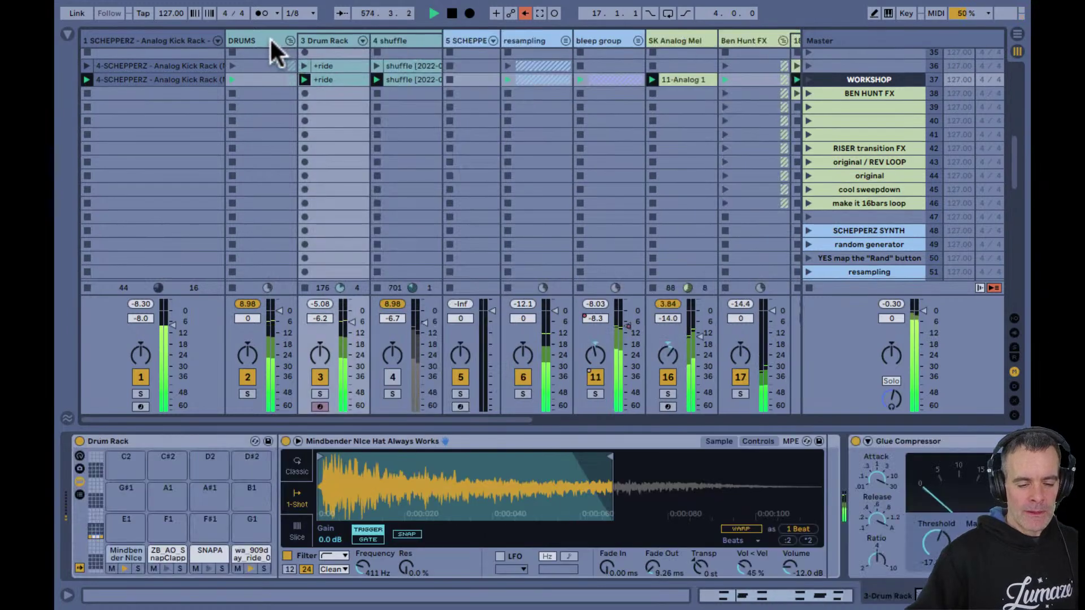
left_click(270, 38)
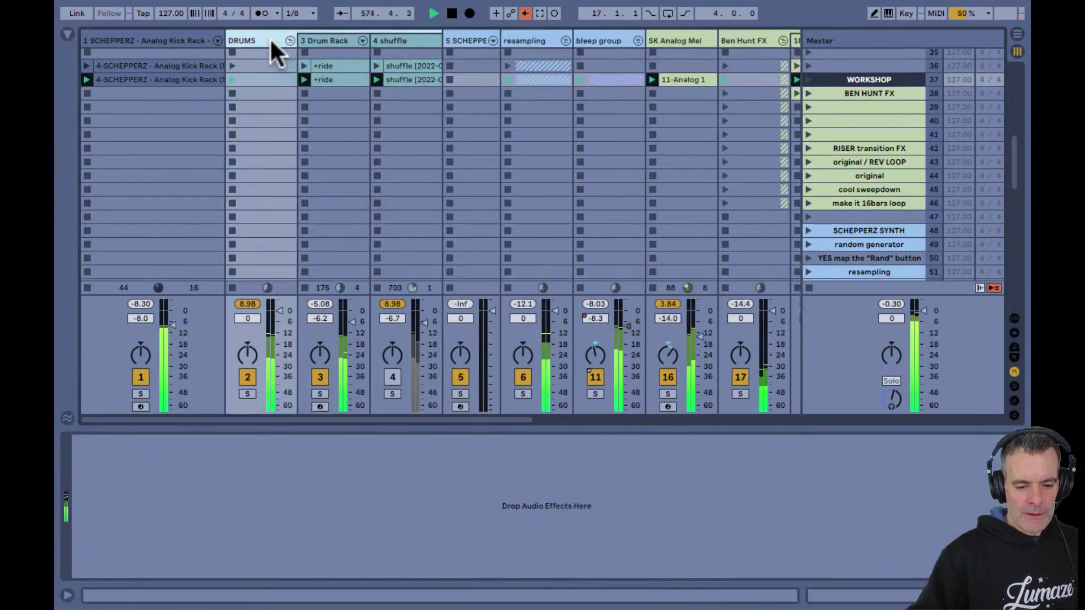
left_click(320, 35)
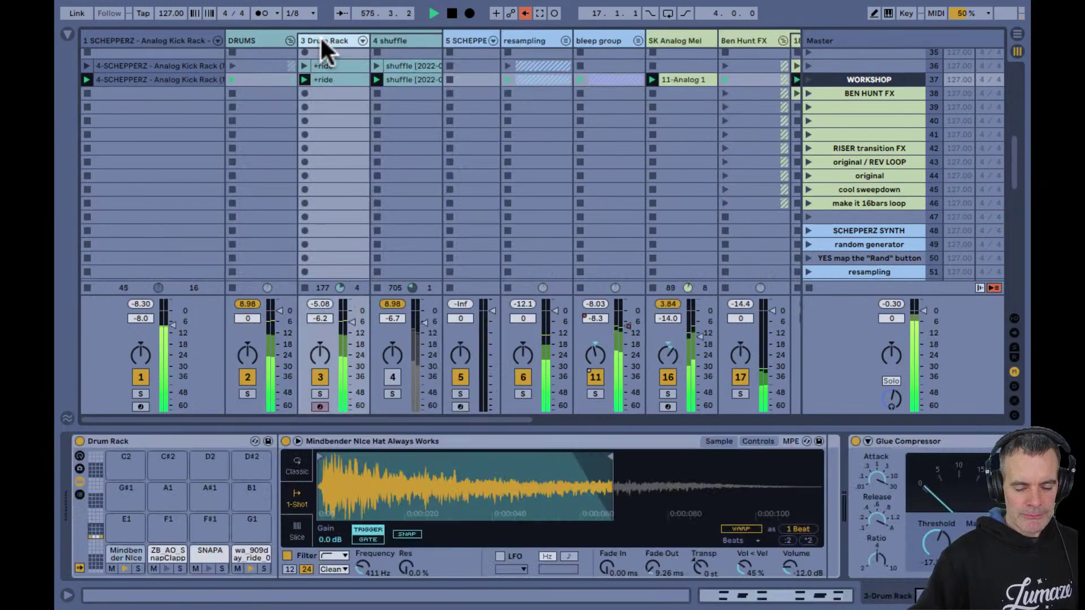
left_click(881, 481)
left_click(391, 375)
left_click_drag(423, 324, 423, 328)
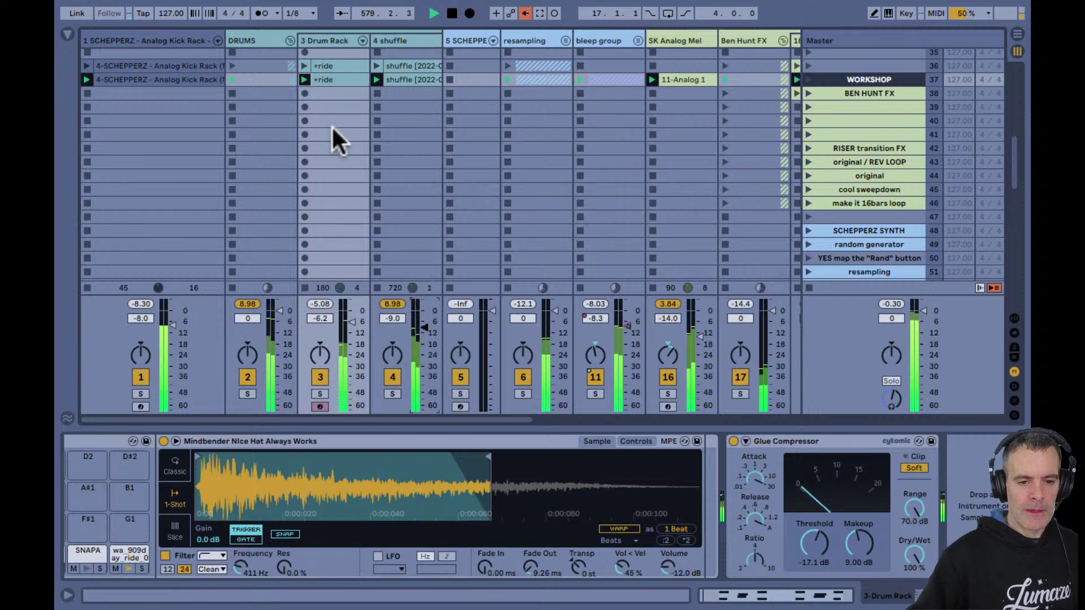
left_click(290, 39)
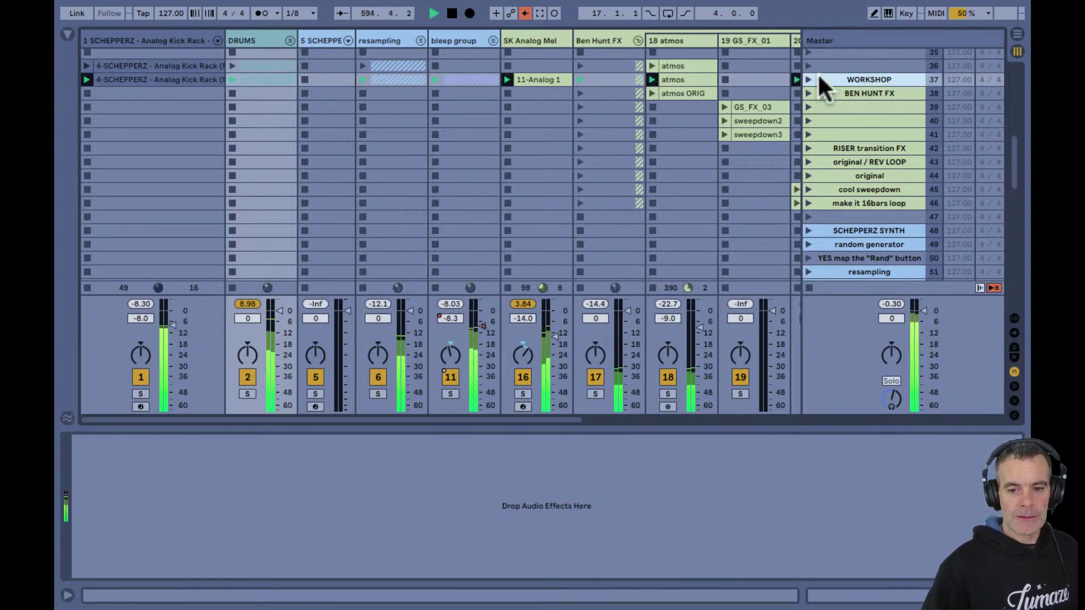
left_click(637, 40)
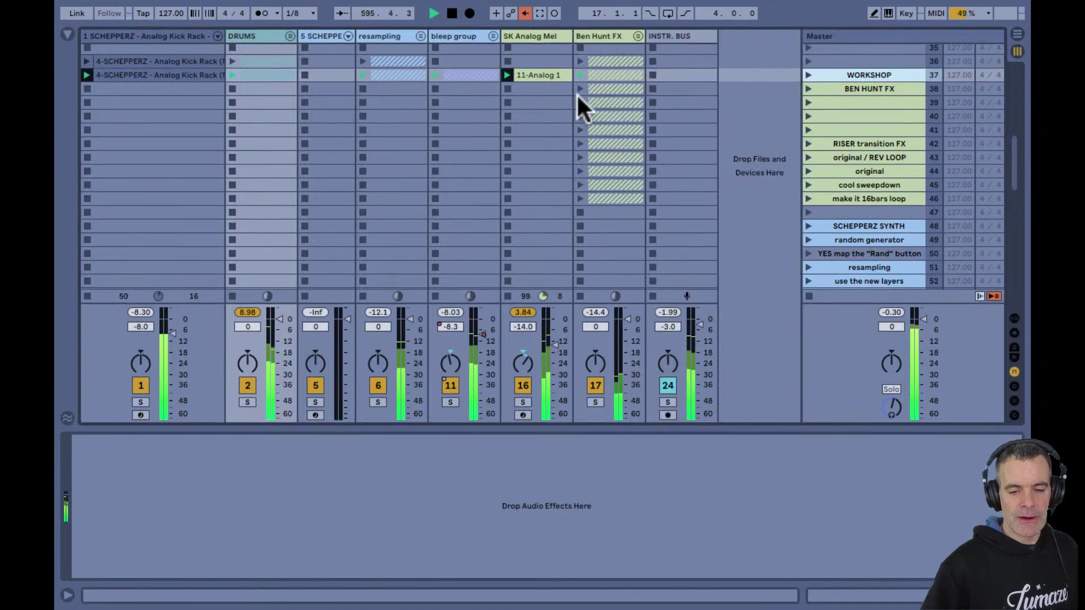
Show the Arrangement View, return all tracks to the arrangement and restart playback
key("Tab")
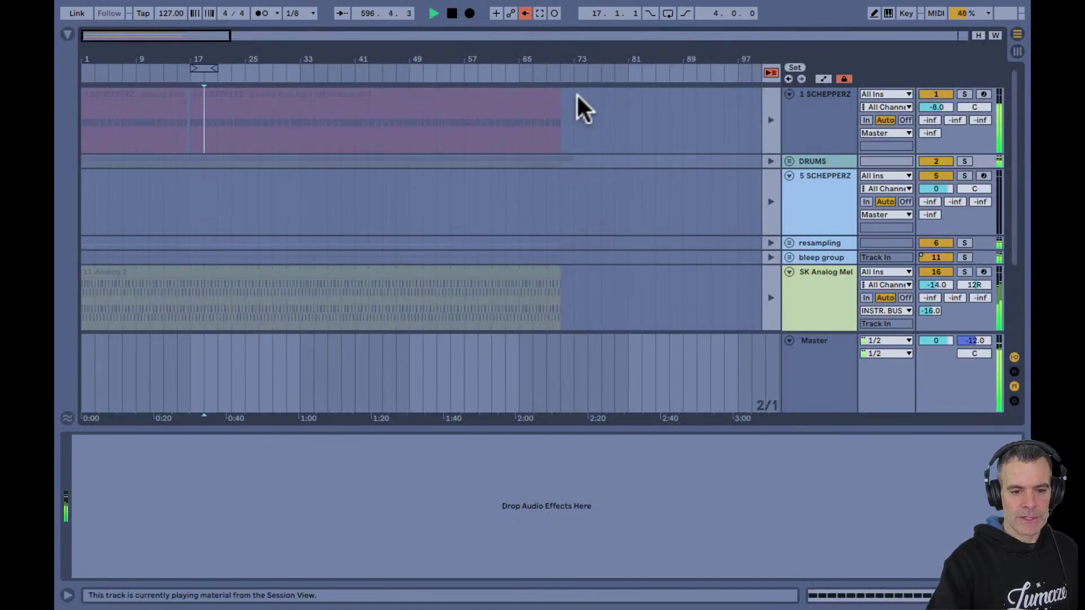
left_click(771, 73)
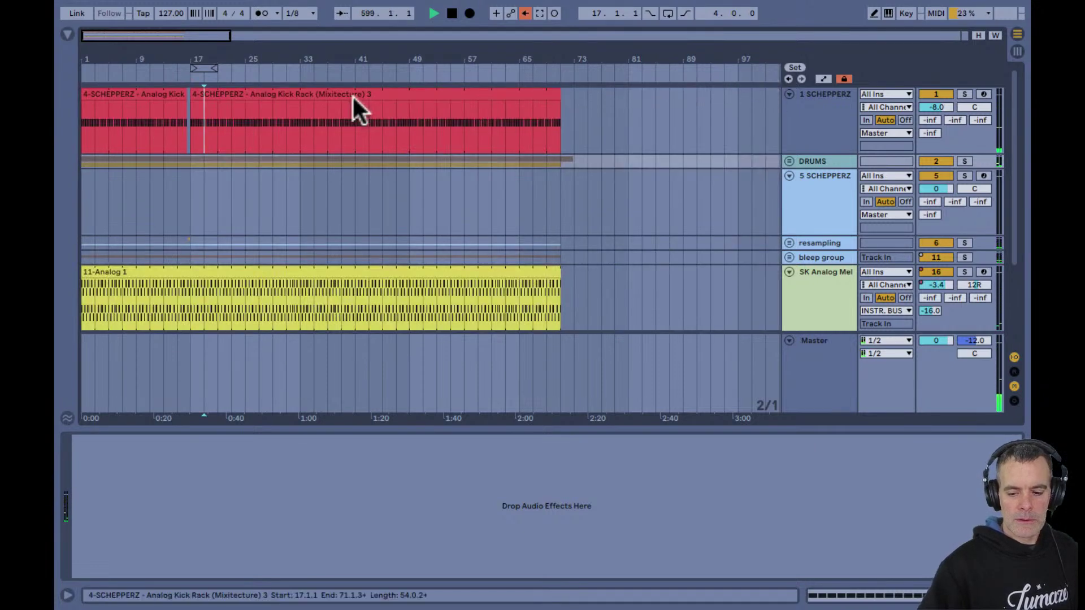
key("space")
key("space")
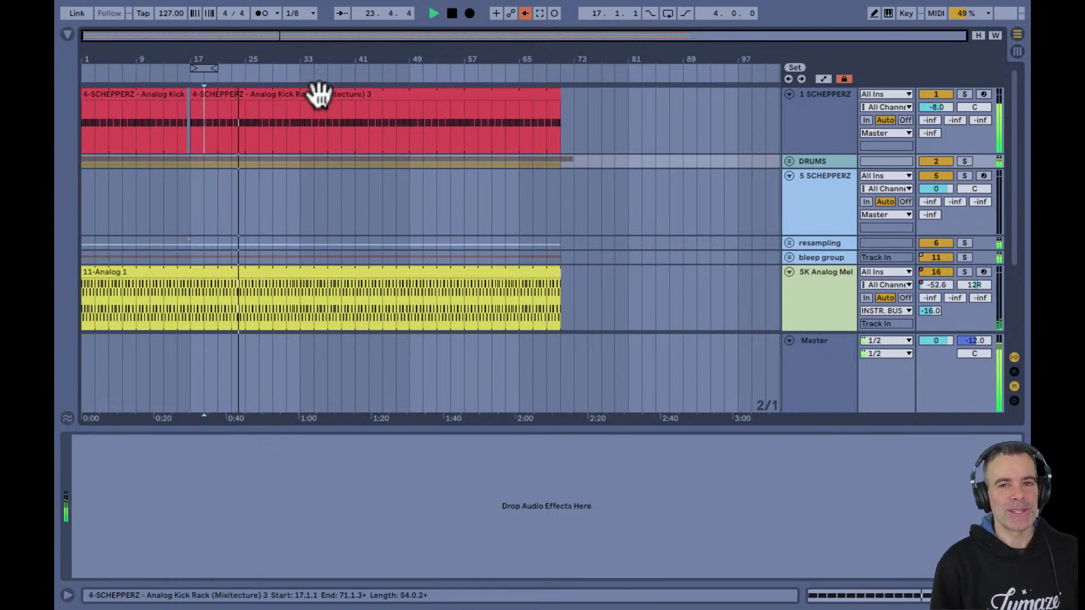
Switch to Firefox and view the membership levels on the public version of the Mixitecture Patreon page
key("super+Tab")
key("super+Tab")
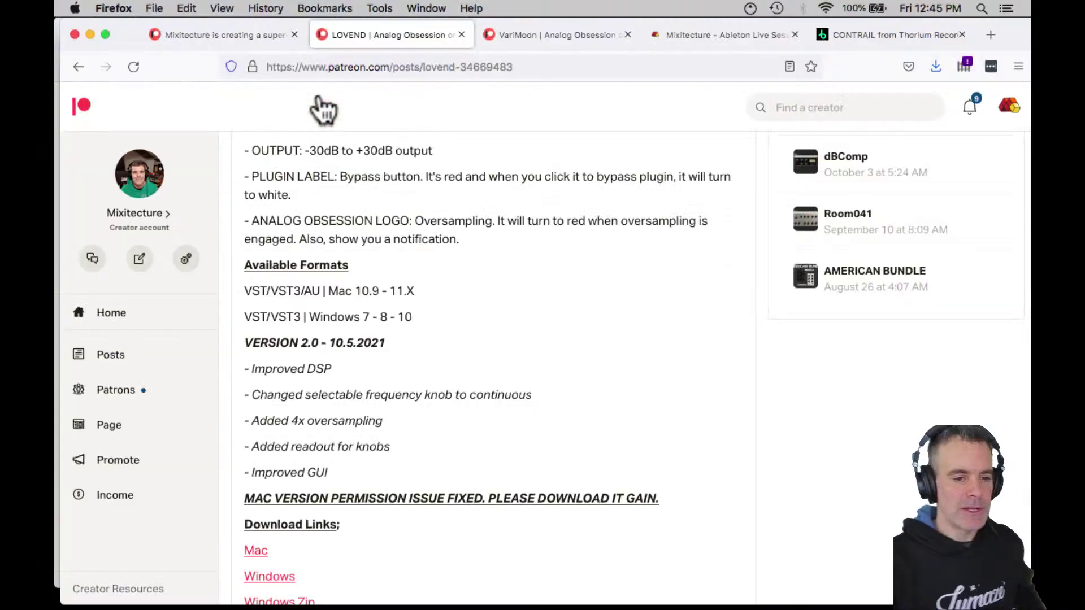
left_click(233, 34)
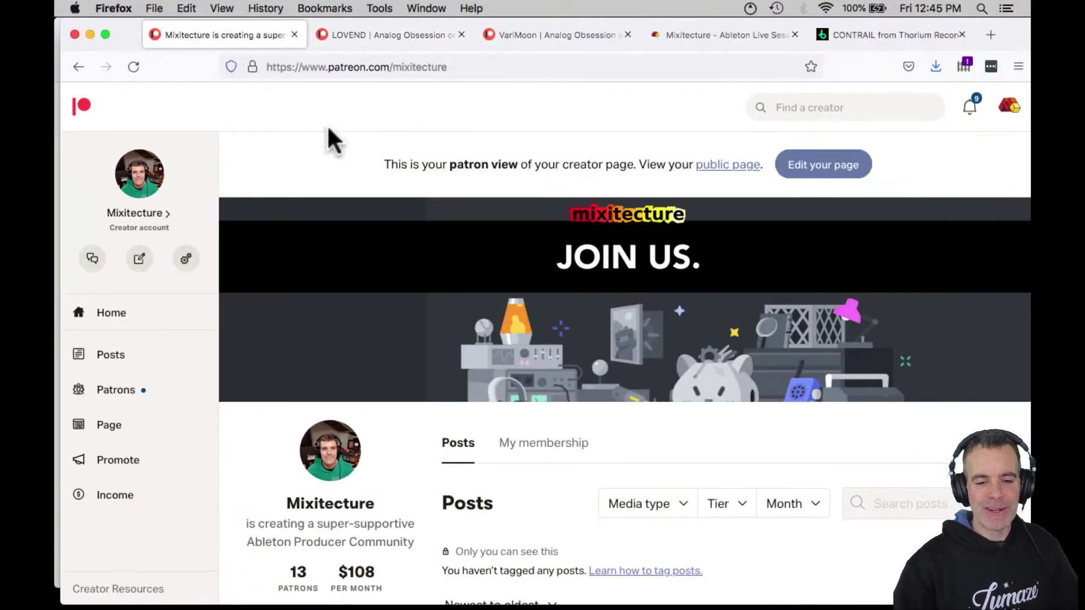
left_click(704, 164)
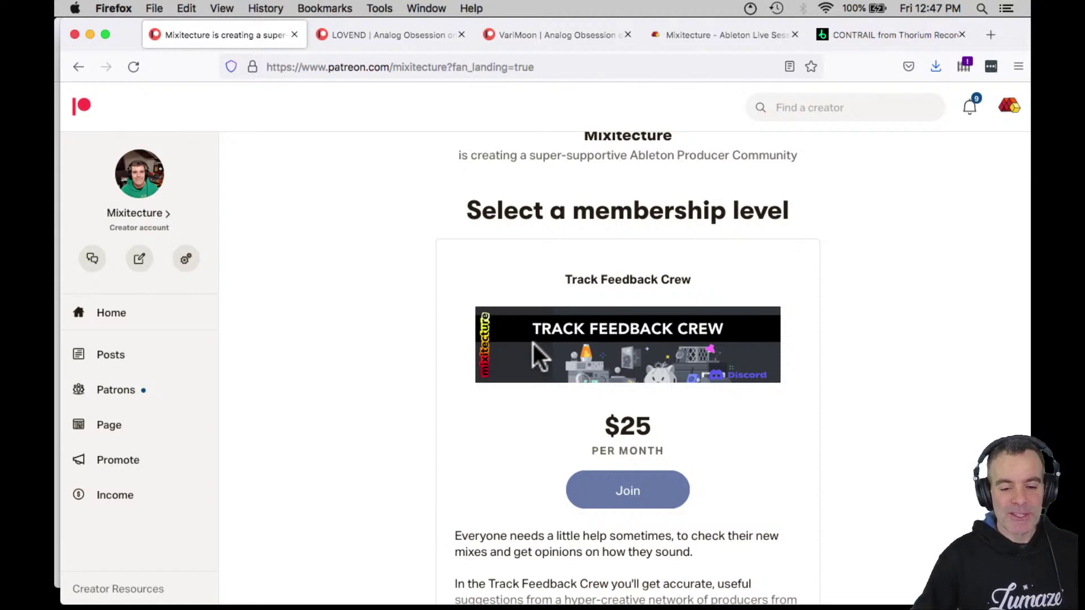
Look through the LOVEND and VariMoon plugin posts and the Mixitecture courses page
left_click(393, 36)
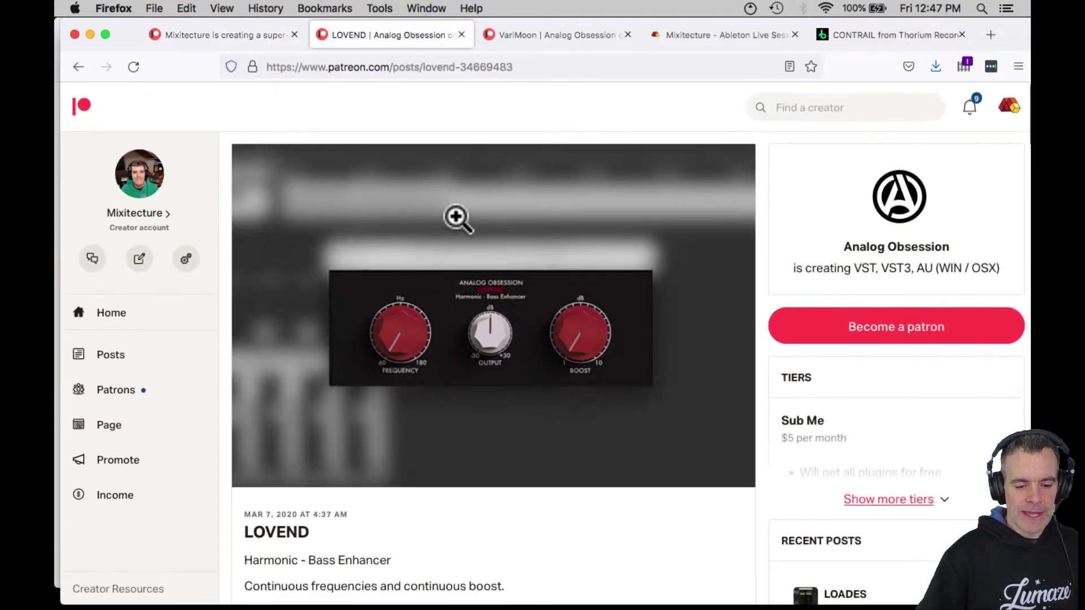
left_click(536, 32)
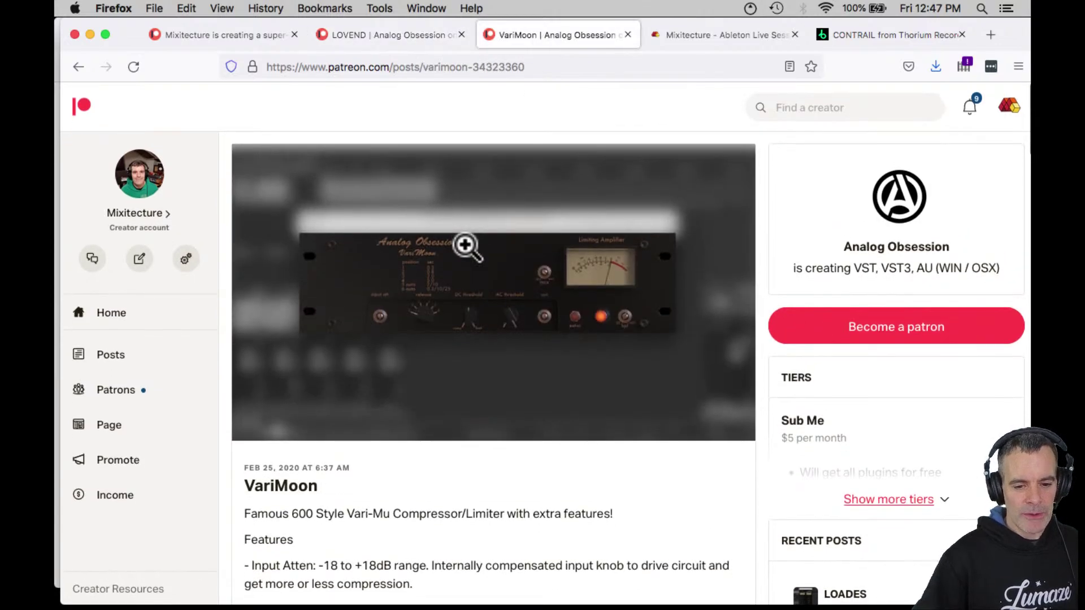
left_click(695, 35)
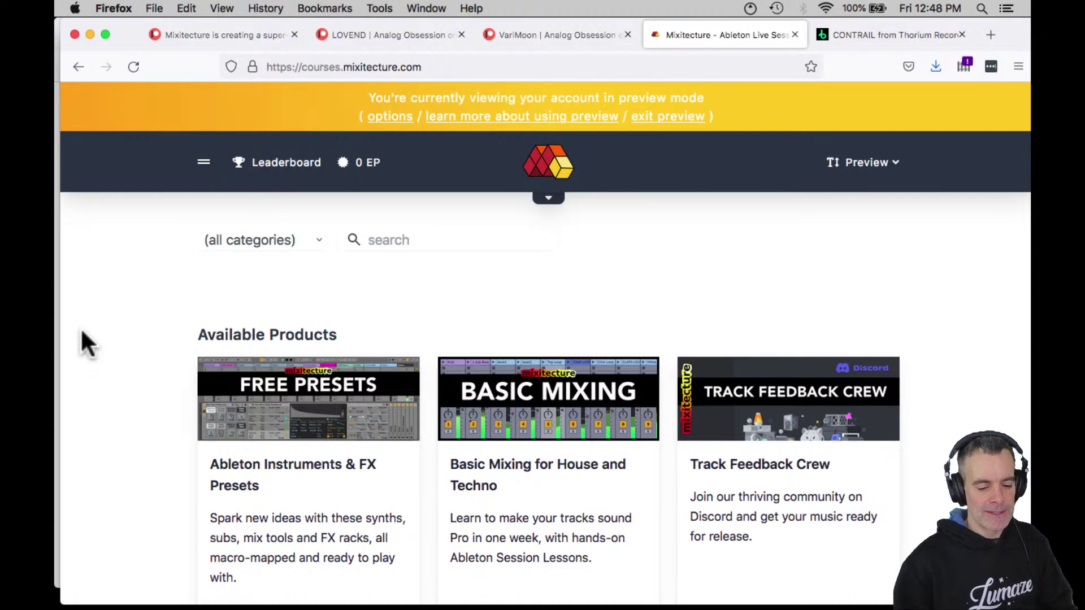
Return to Ableton Live's Session View and go through the scene notes under SCHEPPERZ KICK, down to scene 65
key("super+Tab")
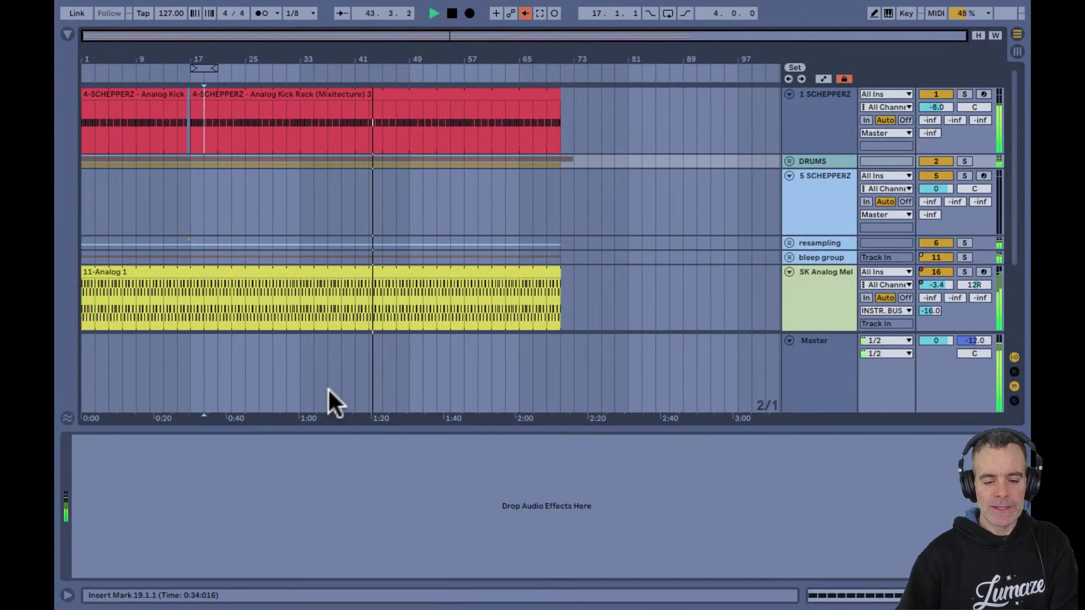
key("Tab")
scroll(822, 172, "down", 10)
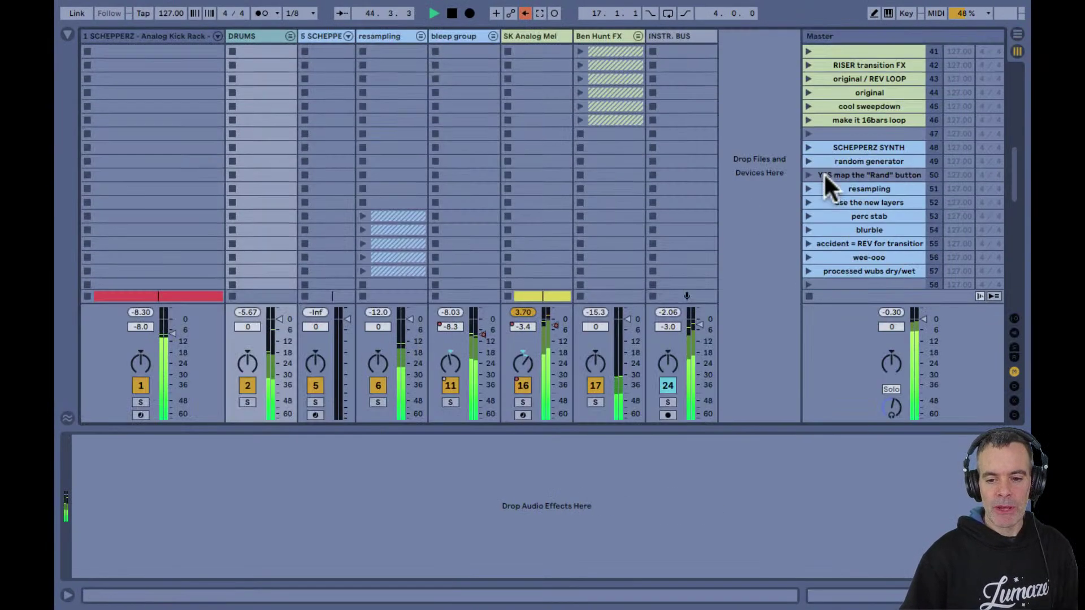
left_click(862, 83)
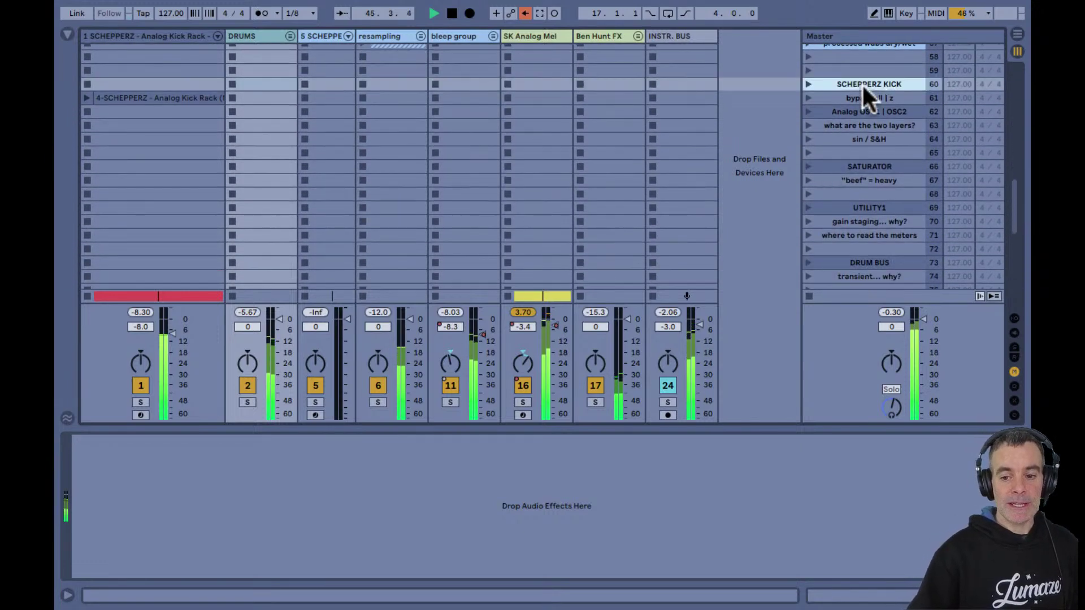
key("Down")
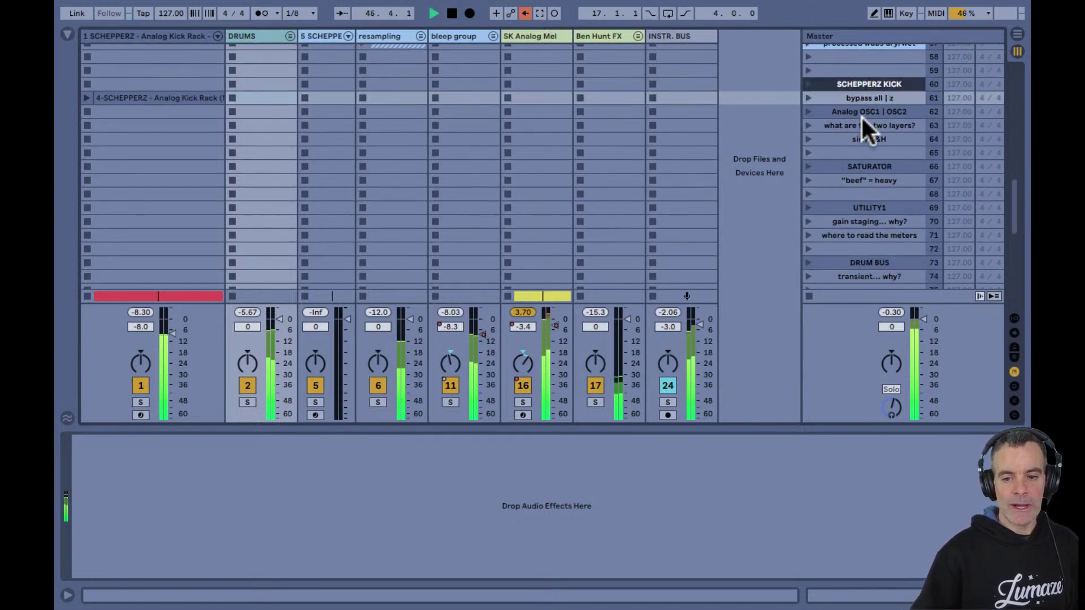
left_click(862, 140)
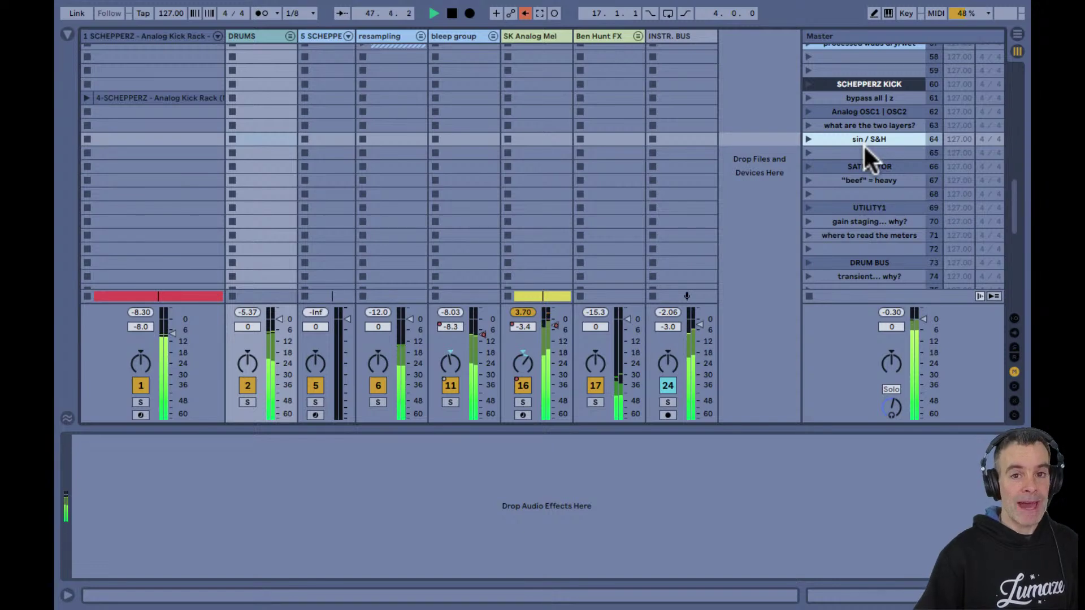
left_click(864, 154)
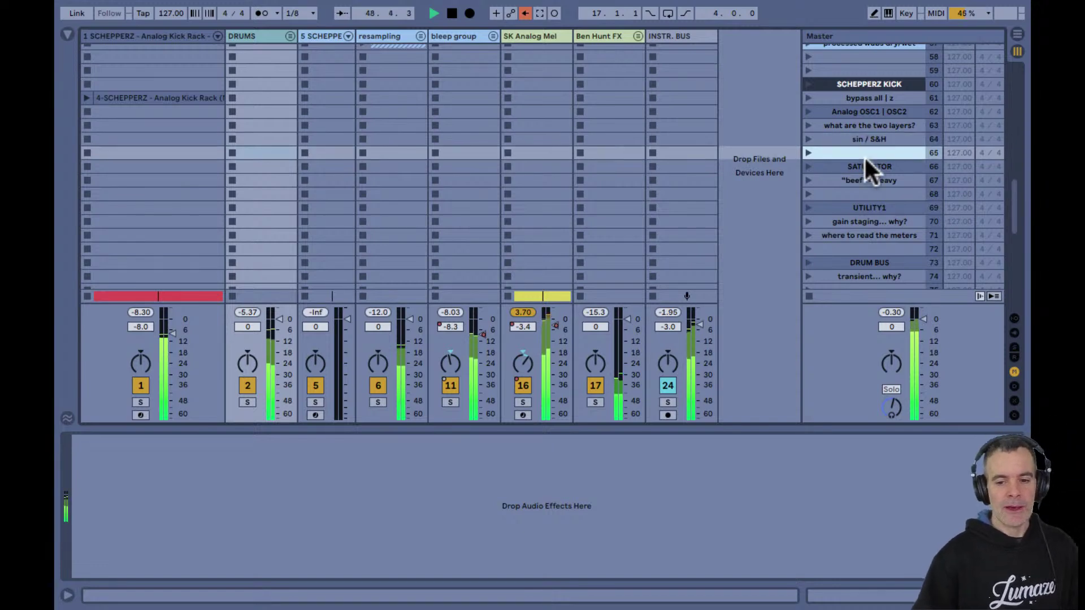
Go through the scene notes down to EVIL FREQUENCIES, then switch to Firefox and browse the available Mixitecture courses down to The Mono Sub Bass
scroll(863, 158, "down", 2)
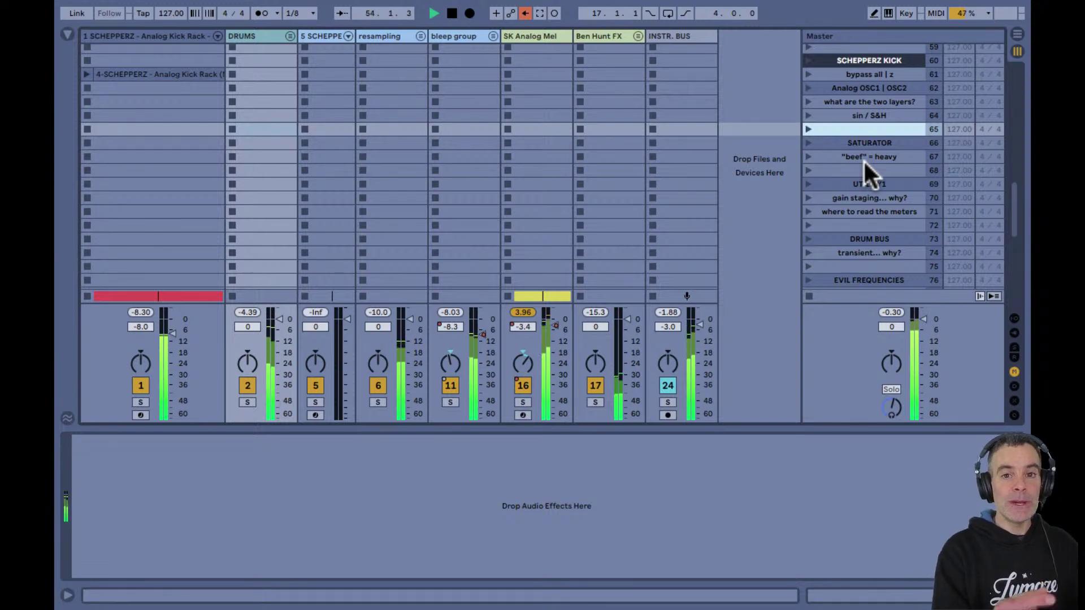
key("super+Tab")
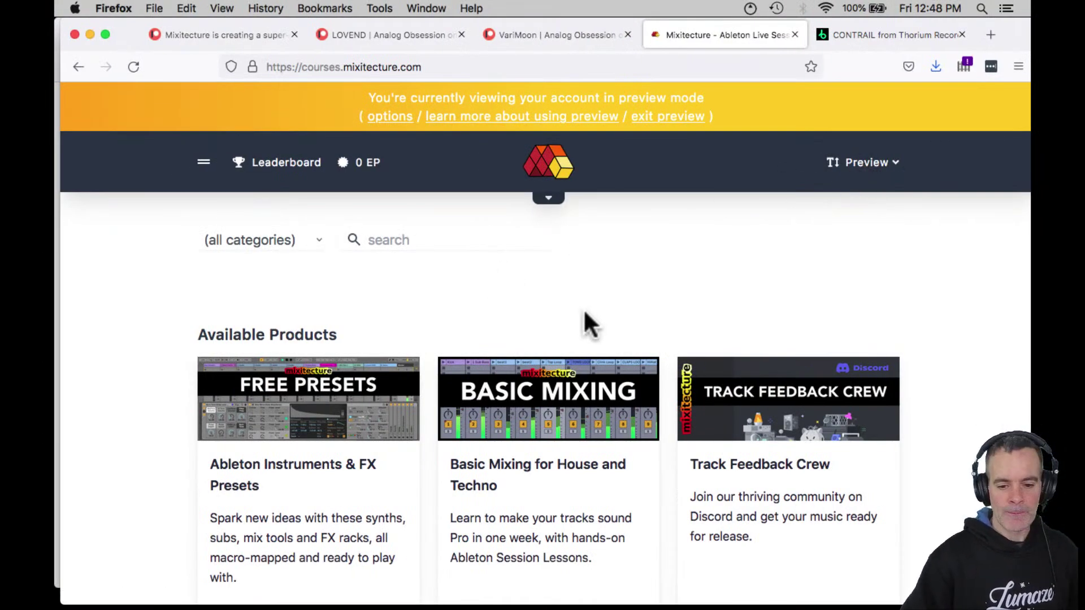
scroll(581, 322, "down", 3)
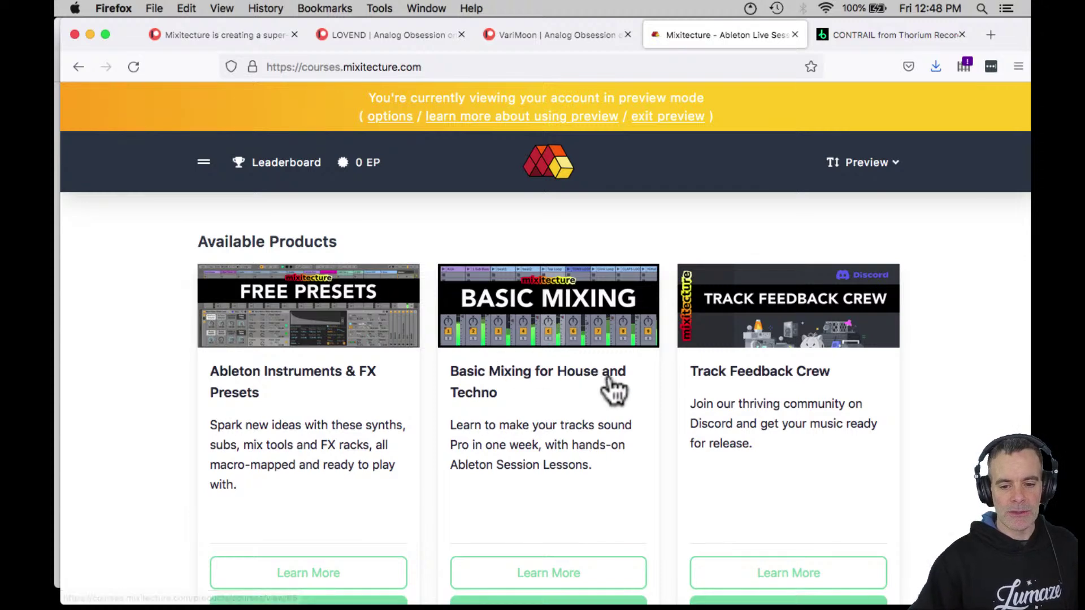
scroll(793, 316, "down", 3)
scroll(794, 319, "down", 5)
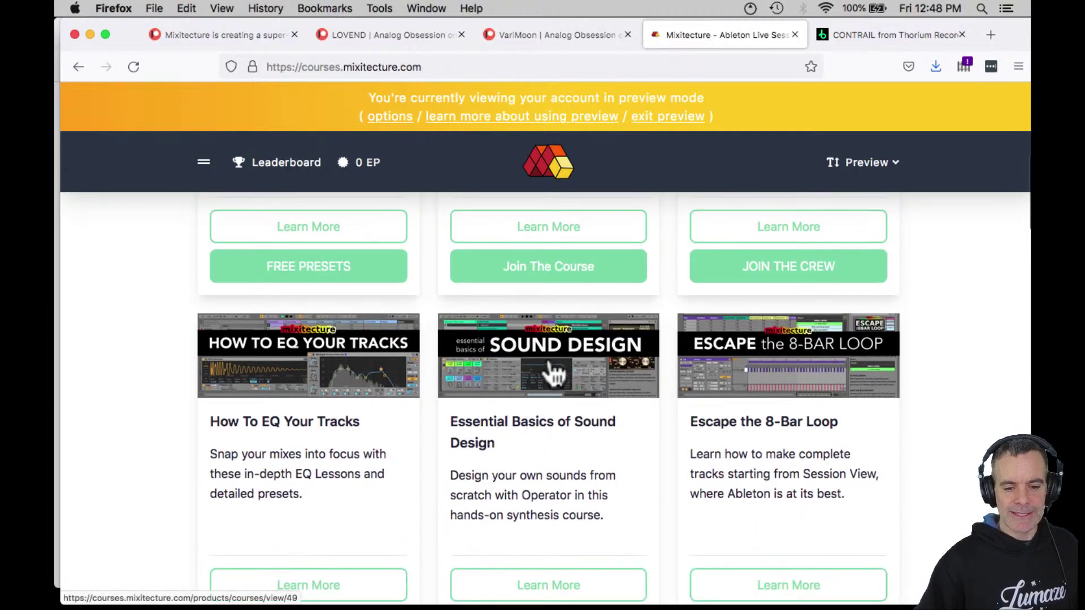
scroll(786, 399, "down", 5)
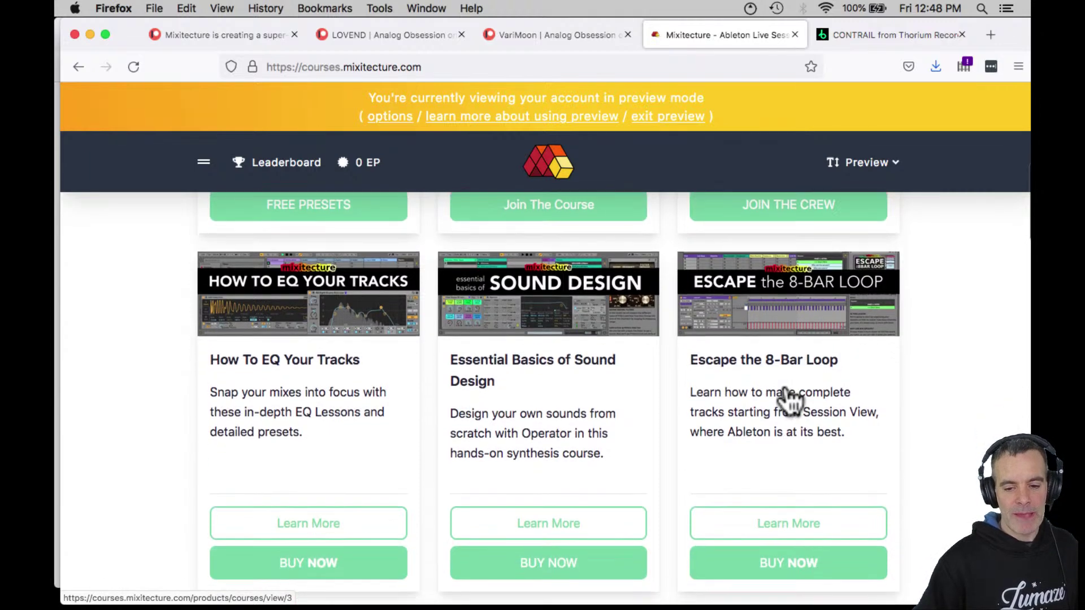
scroll(787, 387, "down", 3)
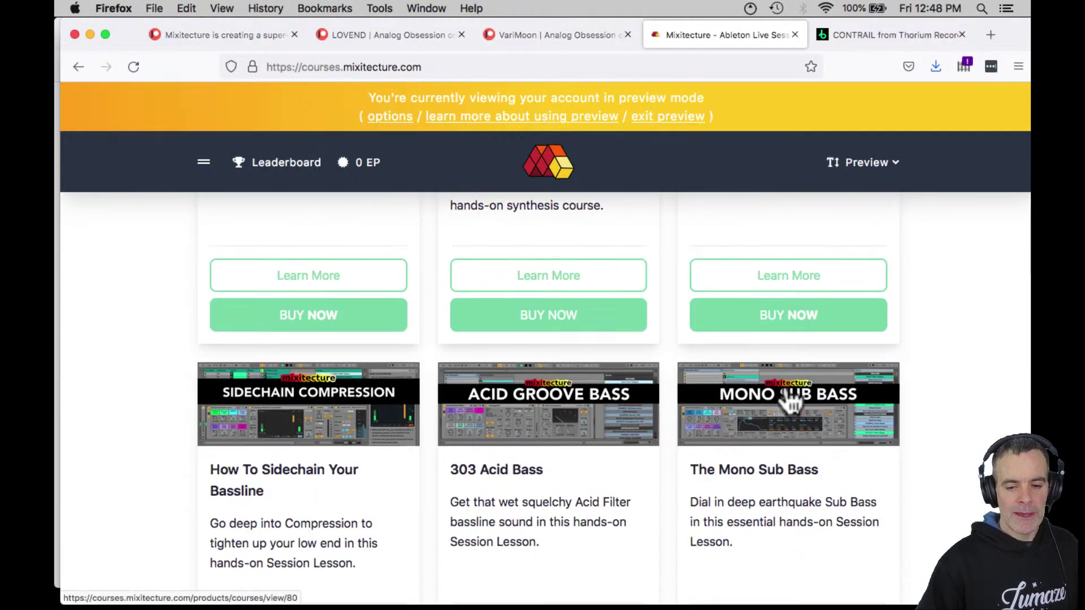
scroll(787, 387, "down", 2)
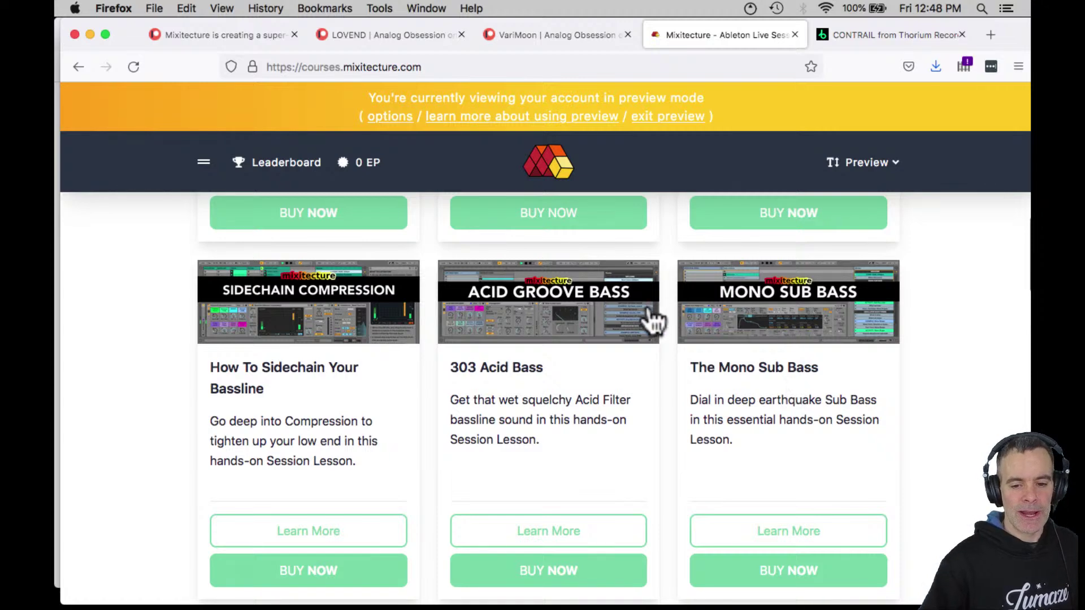
Open the course page for The Mono Sub Bass and read through its description
left_click(753, 333)
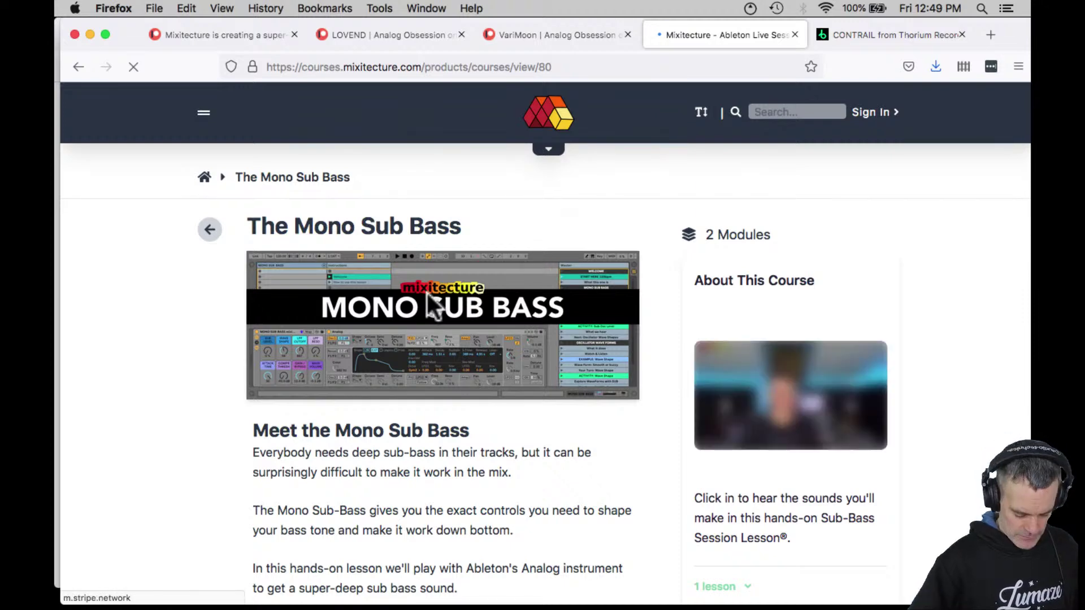
scroll(361, 338, "down", 6)
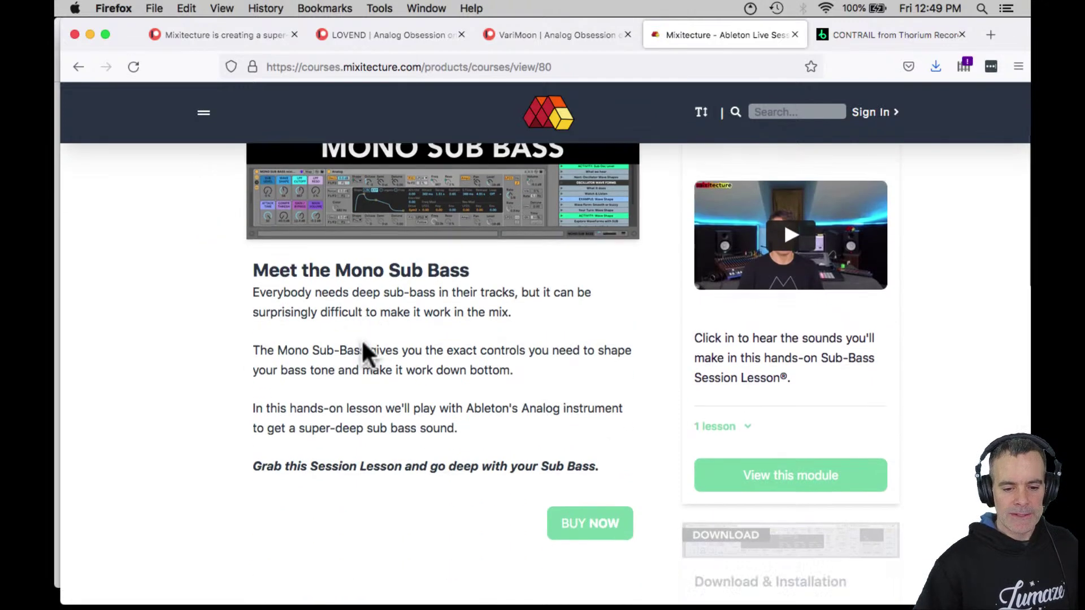
scroll(361, 337, "up", 5)
scroll(362, 341, "up", 1)
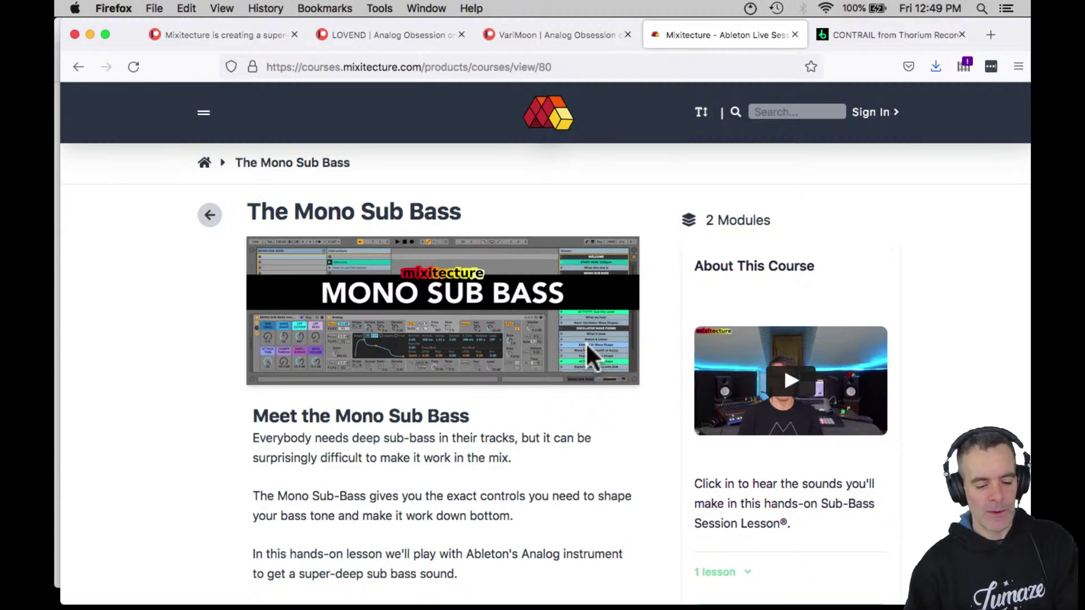
Return to Ableton Live and save the Live Set
key("super+Tab")
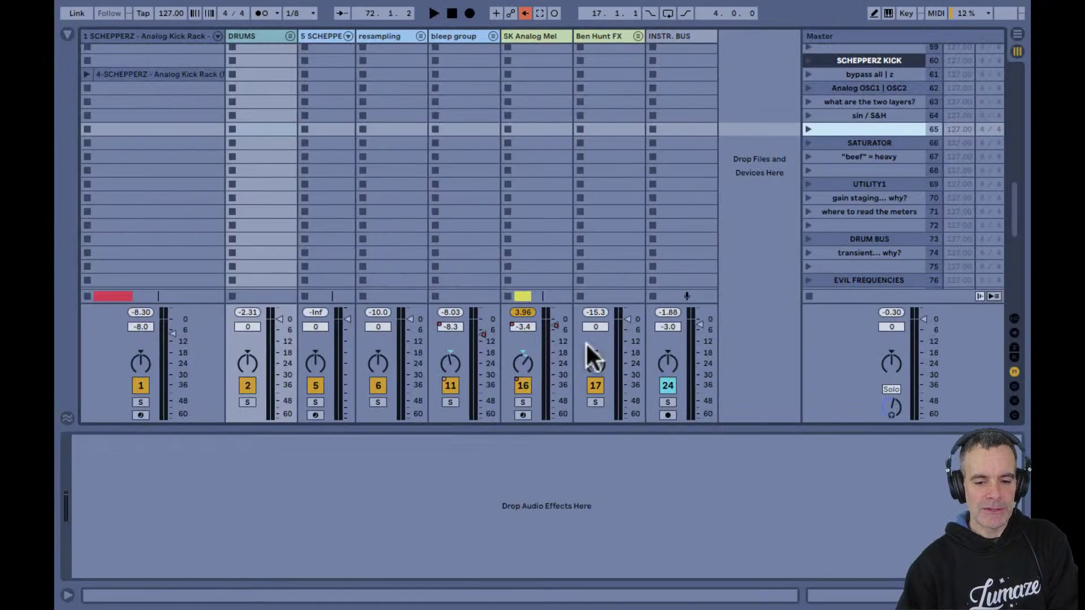
key("super+s")
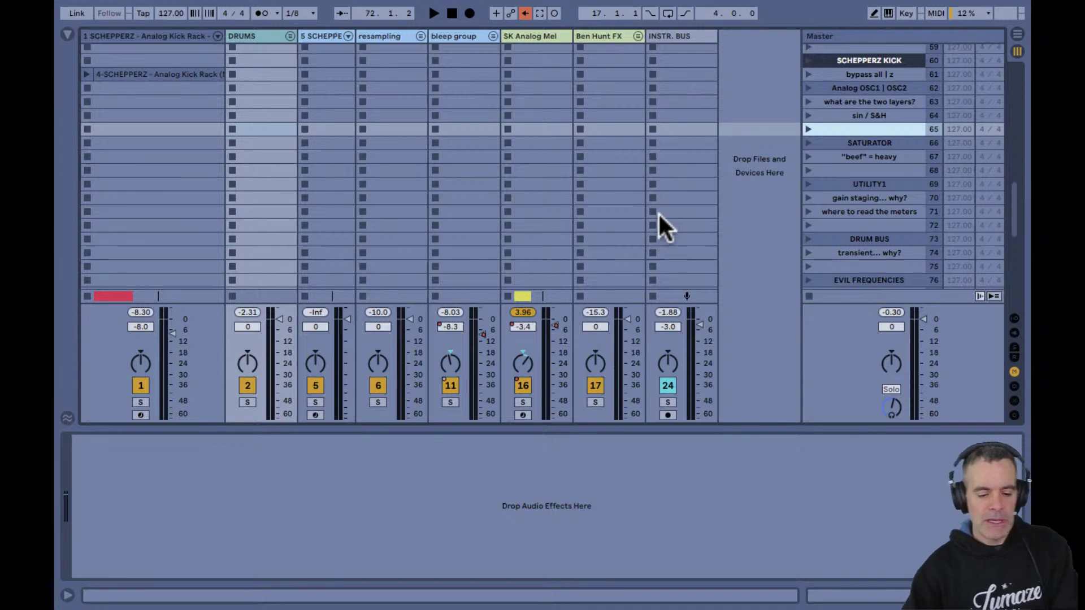
Switch to QuickTime Player and play SK schepperz vs benhunt v2.wav
key("super+Tab")
key("super+Tab")
key("super+Tab")
key("super+shift+Tab")
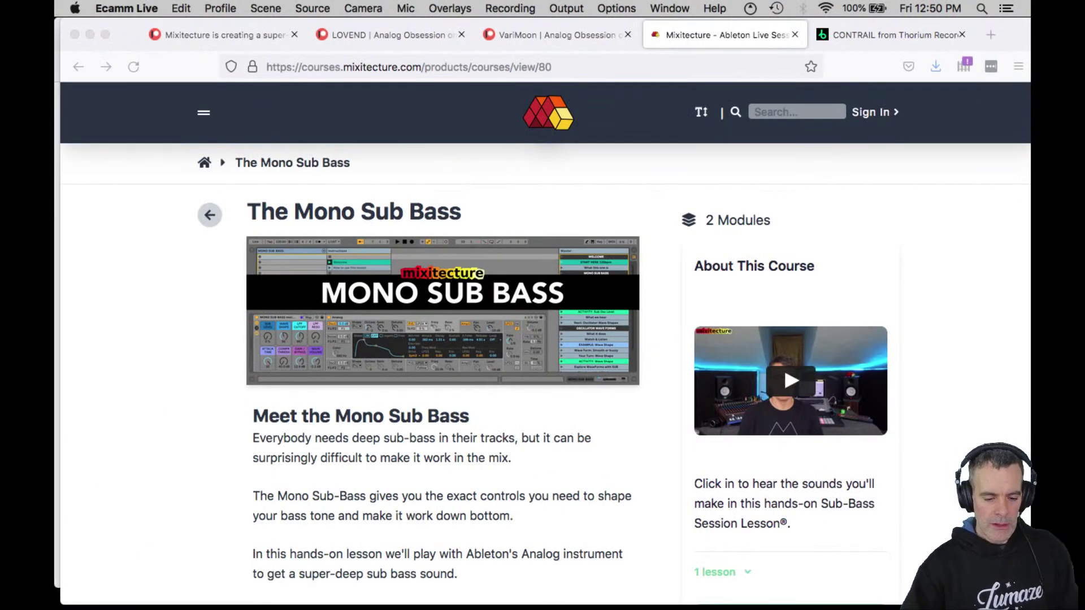
key("super+Tab")
key("super+Tab")
key("super+Tab")
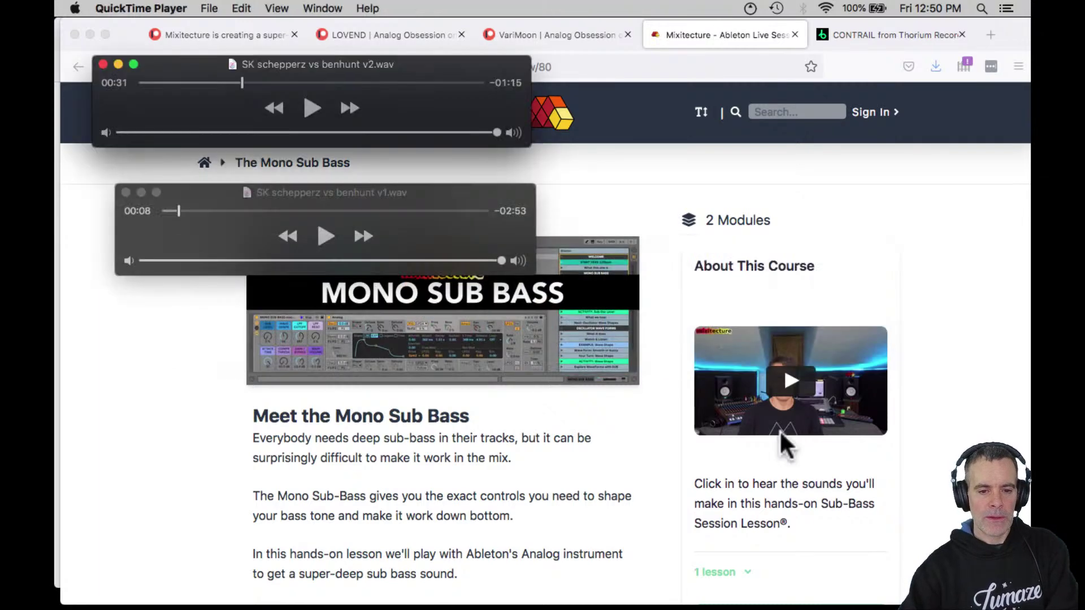
key("super+Tab")
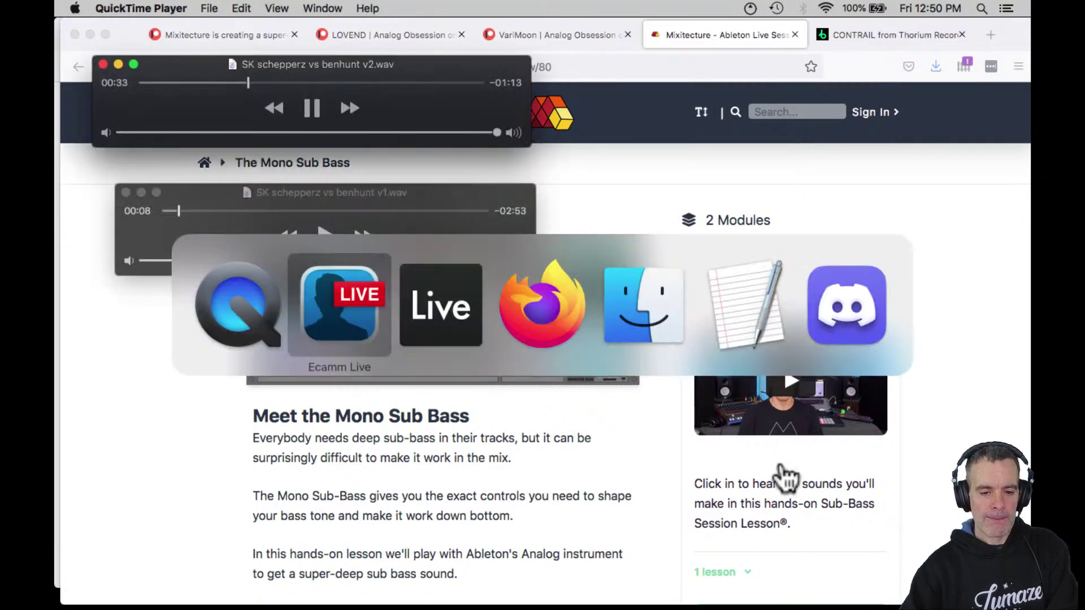